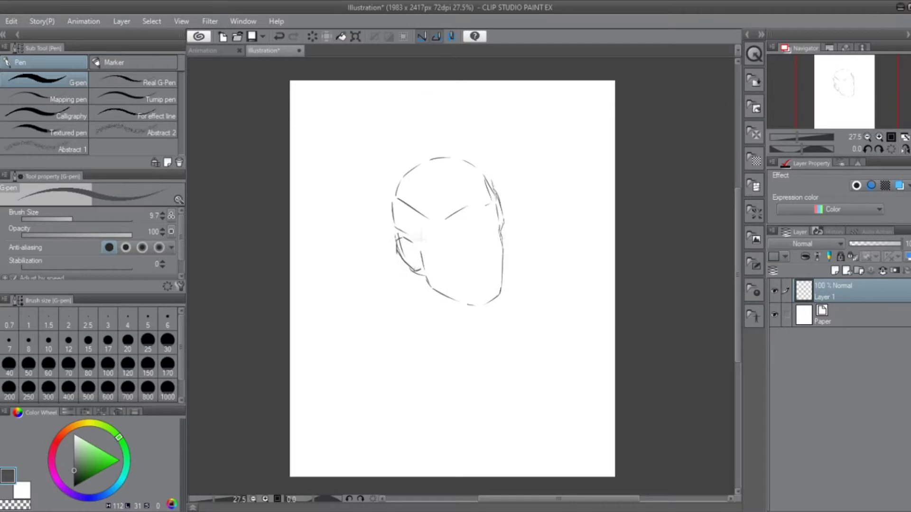
- Sketch the hairline with loose bangs and a spiky hair outline around the top of the head
left_click_drag(425, 205, 460, 199)
left_click_drag(446, 219, 482, 191)
mouse_move(397, 176)
left_mouse_down()
mouse_move(380, 200)
mouse_move(444, 141)
left_mouse_up()
left_click_drag(441, 142, 494, 156)
key("e")
key("ctrl+z")
key("p")
key("ctrl+z")
key("ctrl+z")
- Erase part of the far cheek contour and return to the pen for redrawing
key("e")
mouse_move(502, 254)
left_mouse_down()
mouse_move(501, 294)
mouse_move(503, 282)
left_mouse_up()
key("p")
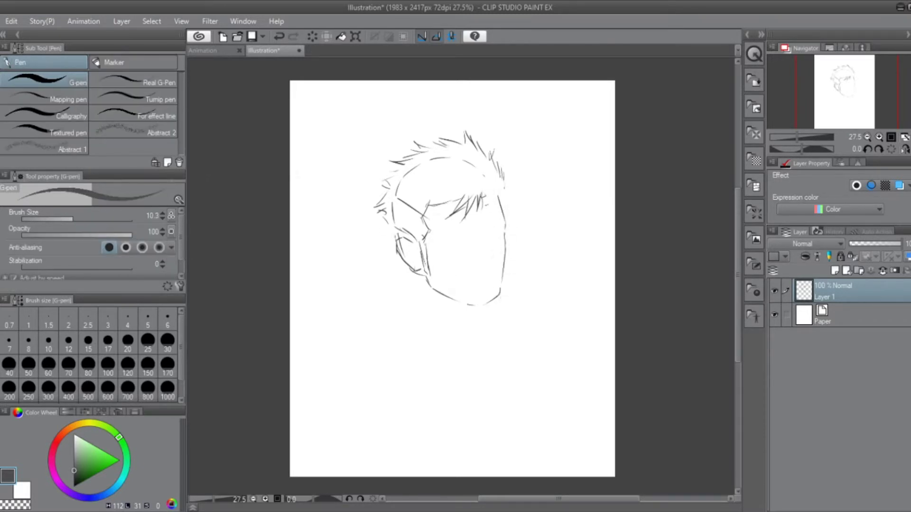
- Sketch the facial features inside the head, with narrowed eyes, a nose and a slight smirk
scroll(484, 258, "up", 2)
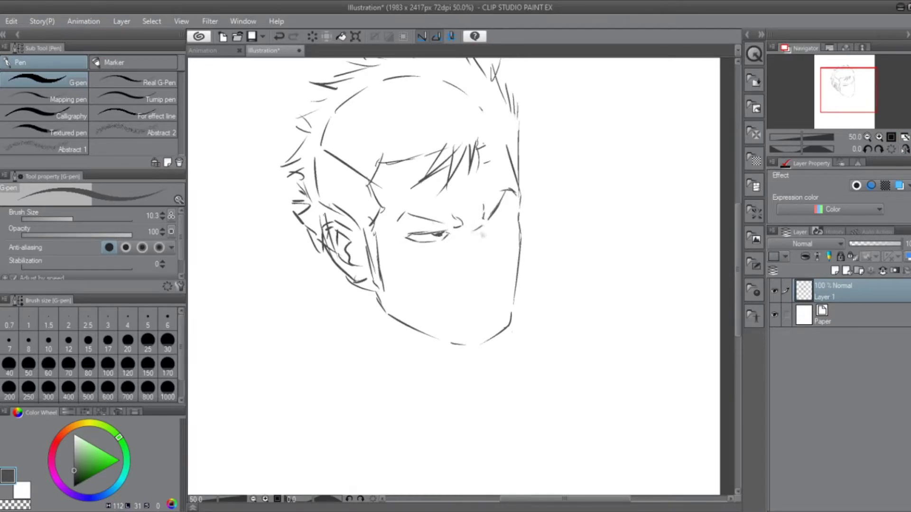
key("ctrl+z")
key("ctrl+z")
left_click_drag(422, 301, 487, 293)
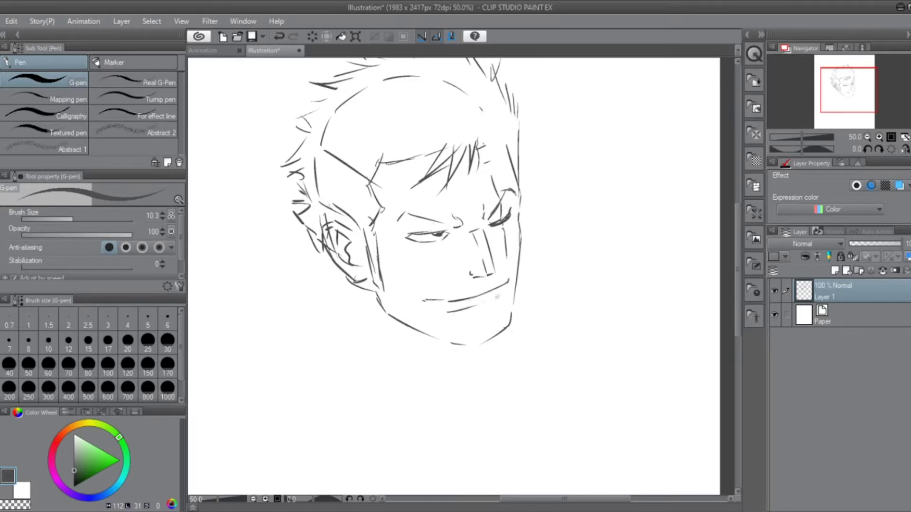
- Sketch the neck and the near shoulder line descending from the ear
scroll(443, 284, "down", 1)
mouse_move(375, 266)
left_mouse_down()
mouse_move(368, 295)
mouse_move(327, 330)
left_mouse_up()
left_click_drag(427, 308, 427, 247)
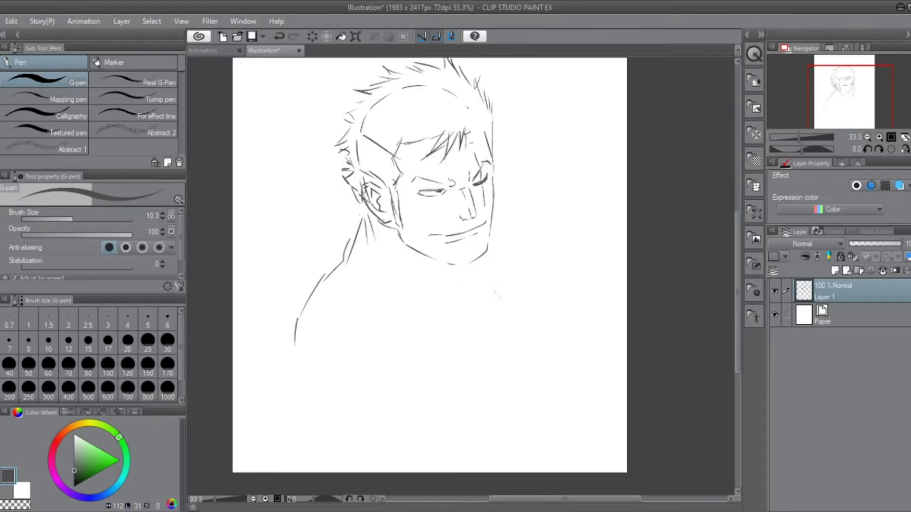
key("ctrl+z")
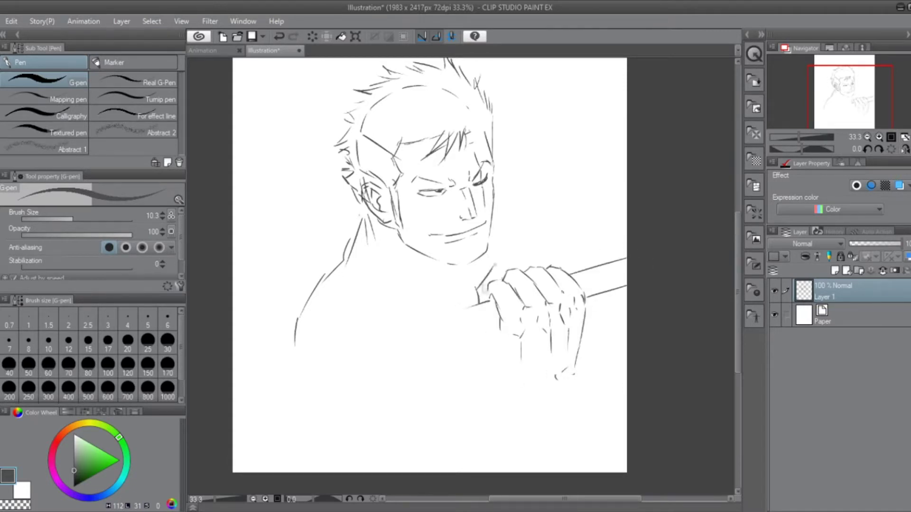
- Sketch the sword's oval guard and collar in front of the gripping hand below the chin
left_click_drag(437, 296, 470, 325)
mouse_move(464, 338)
left_mouse_down()
mouse_move(473, 387)
mouse_move(460, 388)
mouse_move(477, 415)
left_mouse_up()
left_click_drag(477, 340, 489, 410)
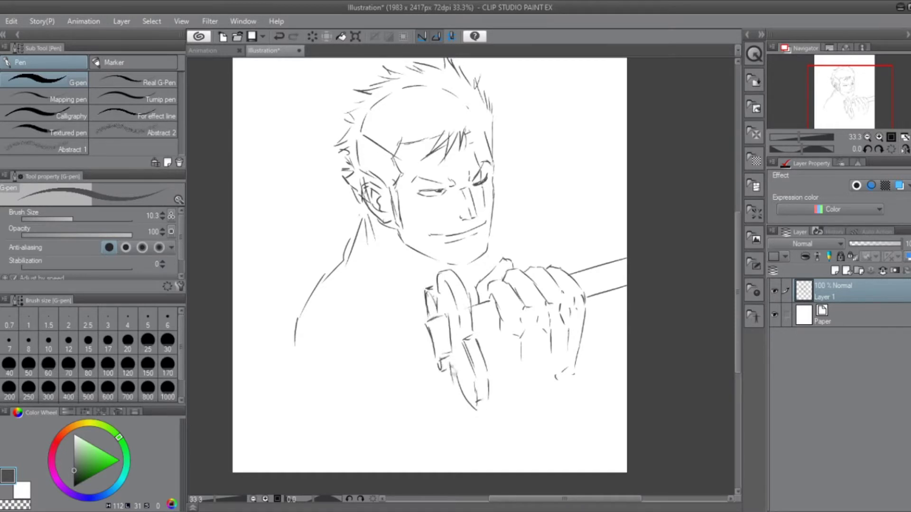
key("ctrl+z")
- Refine the gripping hand's index finger and extend the wrist into two forearm lines
left_click_drag(479, 284, 518, 266)
left_click_drag(515, 380, 511, 433)
left_click_drag(574, 375, 577, 467)
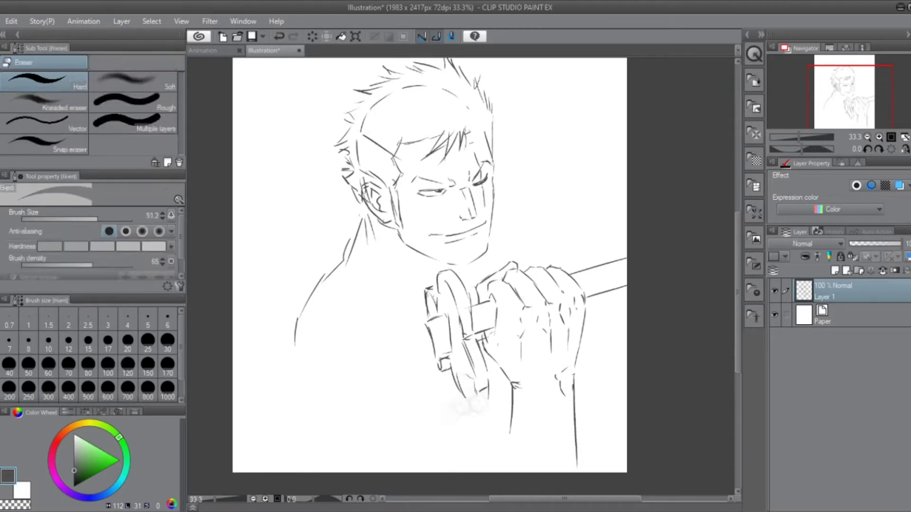
- Clean up the lower part of the sword guard and draw both long blade edges out to the canvas edge
left_click_drag(464, 363, 453, 393)
left_click_drag(426, 327, 232, 395)
key("ctrl+z")
left_click_drag(434, 351, 234, 432)
- Add the neck muscle line down to the collarbone and the far side of the neck
left_click_drag(372, 229, 364, 270)
left_click_drag(364, 267, 396, 313)
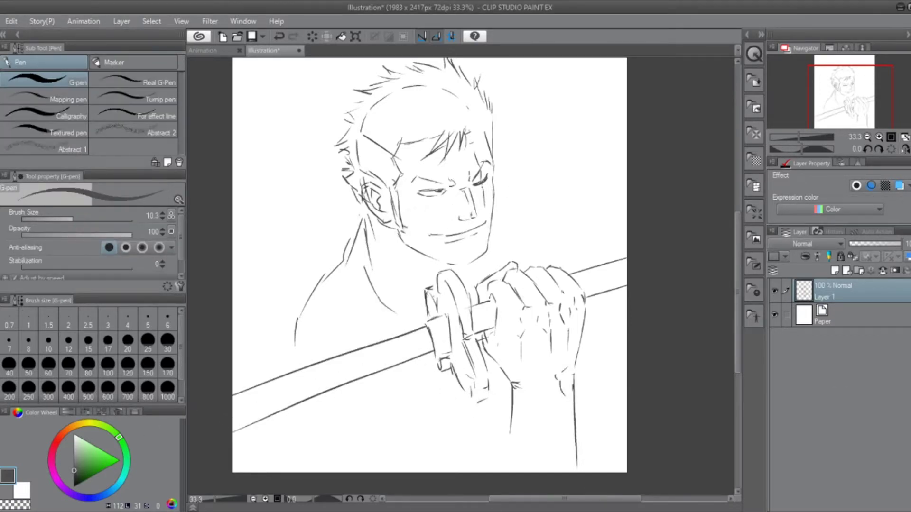
left_click_drag(494, 240, 490, 263)
left_click_drag(338, 129, 273, 117)
left_click_drag(327, 141, 275, 130)
left_click_drag(503, 197, 567, 254)
key("ctrl+z")
key("ctrl+z")
key("ctrl+z")
- Erase stray lines along the jaw below the ear and switch back to the pen
left_click_drag(380, 226, 402, 227)
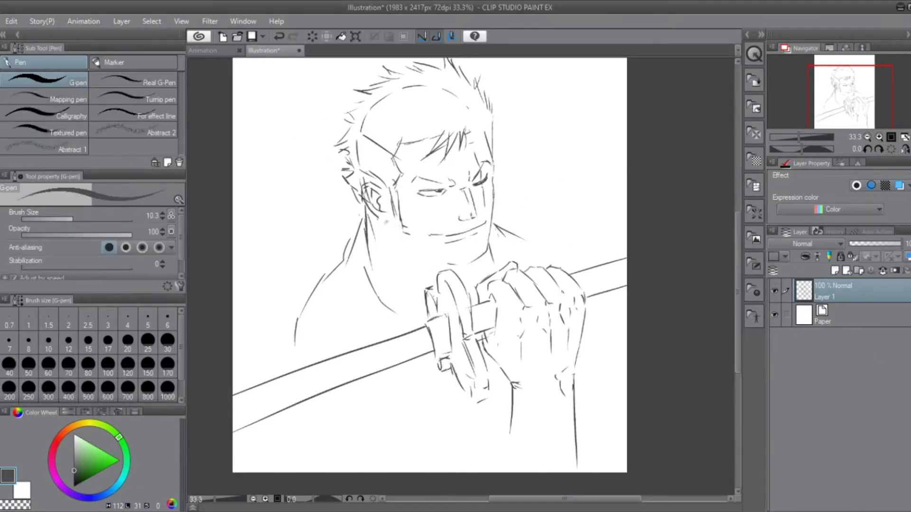
key("e")
key("p")
- Extend the near upper arm outline and sketch the torso and chest lines beneath the blade
left_click_drag(292, 335, 296, 382)
left_click_drag(309, 412, 330, 463)
left_click_drag(347, 404, 428, 402)
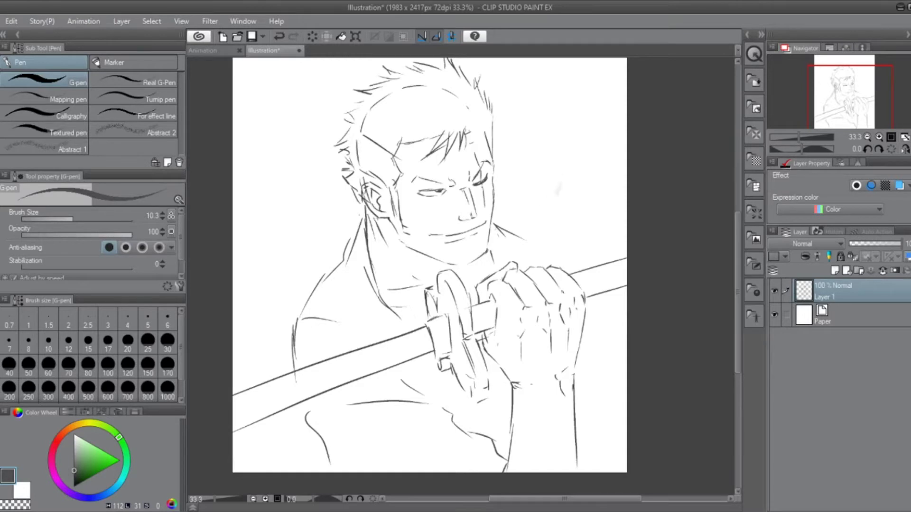
- Draw a straight line extending from behind the head and rough in the second hand beyond the sword hand
left_click_drag(342, 176, 277, 154)
left_click_drag(560, 219, 556, 194)
left_click_drag(552, 211, 587, 185)
key("ctrl+z")
key("ctrl+z")
key("ctrl+z")
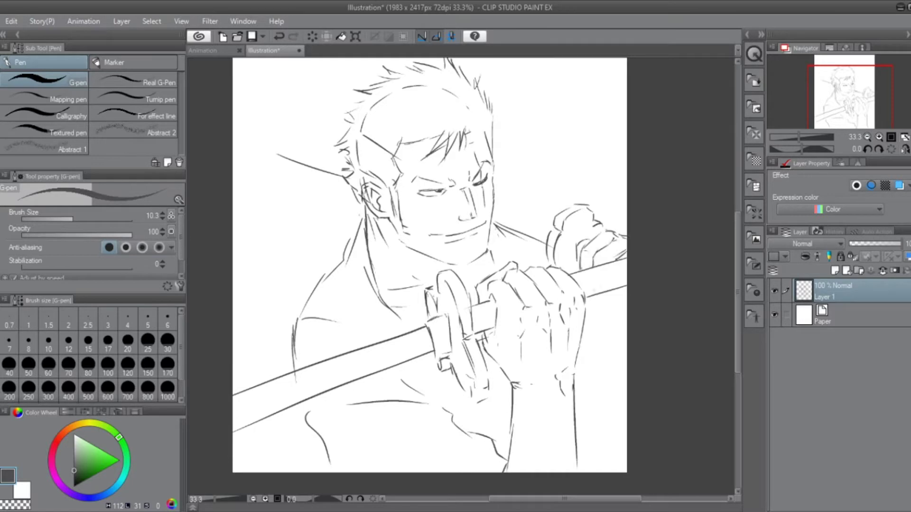
- Sketch long fold lines beside the raised forearm and add a wavy temper line along the blade
left_click_drag(603, 308, 609, 331)
left_click_drag(592, 318, 608, 397)
key("ctrl+z")
left_click_drag(599, 311, 610, 405)
left_click_drag(606, 310, 618, 357)
left_click_drag(603, 384, 623, 458)
left_click_drag(595, 395, 610, 457)
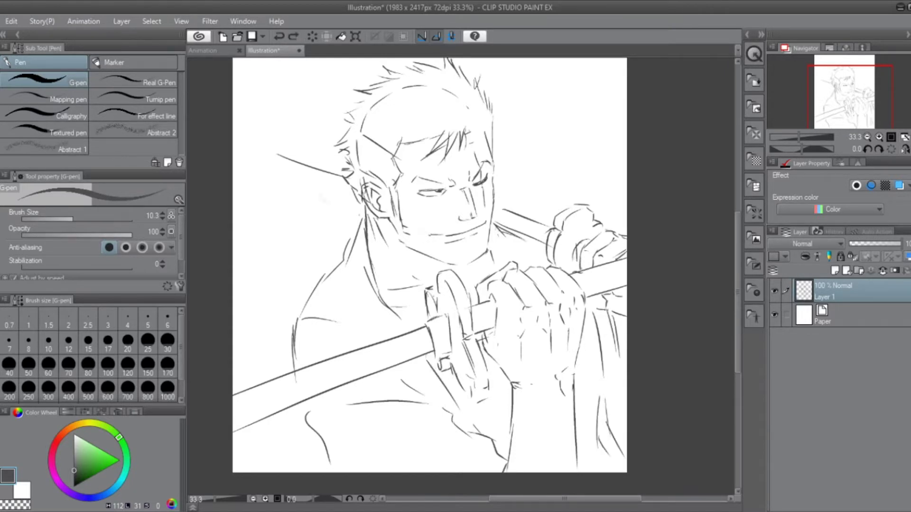
left_click_drag(305, 381, 429, 337)
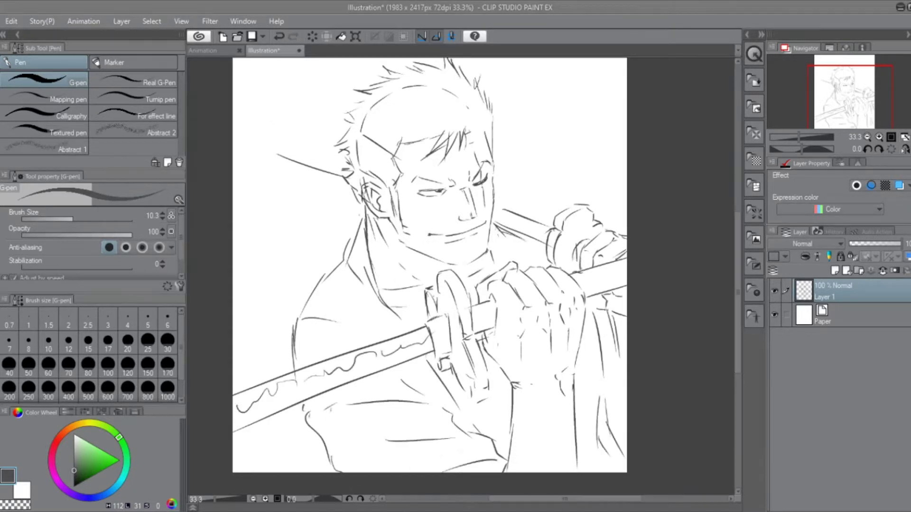
- Create a new layer filled with mid grey and place it beneath the sketch layer
key("ctrl+shift+n")
key("g")
left_click(429, 265)
left_click_drag(835, 291, 834, 327)
left_click_drag(427, 266, 446, 277)
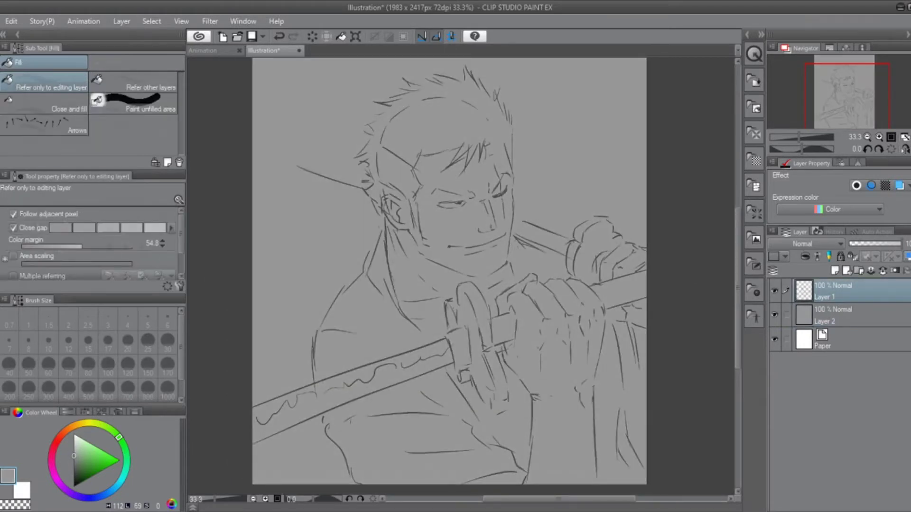
- Add a layer between the sketch and the grey fill and outline the ear and jaw in light orange with the G-pen
key("p")
key("ctrl+shift+n")
key("ctrl+plus")
mouse_move(393, 192)
left_mouse_down()
mouse_move(420, 199)
mouse_move(433, 249)
mouse_move(524, 309)
left_mouse_up()
scroll(91, 237, "down", 1)
key("ctrl+z")
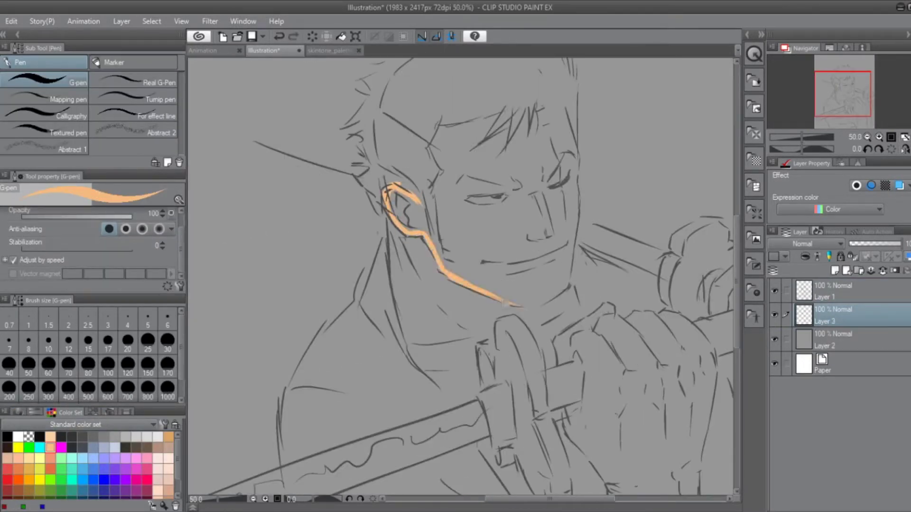
- Complete the flat skin-colour shape of the face and ear, and hide the sketch layer
left_click_drag(576, 161, 567, 286)
scroll(90, 237, "up", 1)
mouse_move(427, 142)
left_mouse_down()
mouse_move(465, 256)
mouse_move(522, 109)
mouse_move(531, 294)
mouse_move(564, 142)
left_mouse_up()
left_click_drag(564, 189, 556, 292)
mouse_move(394, 193)
left_mouse_down()
mouse_move(408, 219)
mouse_move(403, 230)
left_mouse_up()
left_click(775, 290)
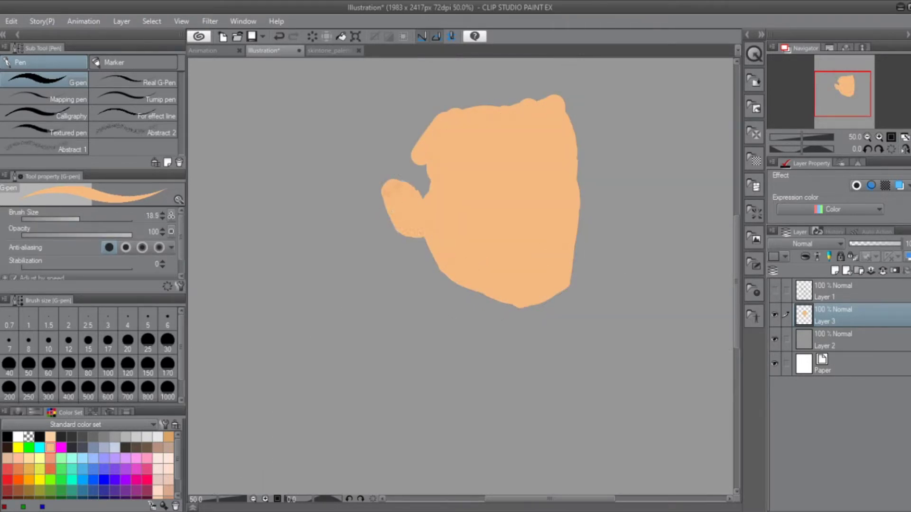
- Clean up the flat skin shape with the eraser and show the sketch layer again
left_click_drag(475, 237, 439, 285)
key("e")
left_click_drag(465, 339, 489, 285)
left_click(774, 290)
- Shade under the lip, around both eyes, and along the temple and hairline in brown with the Wrinkled Brush LongTip
key("b")
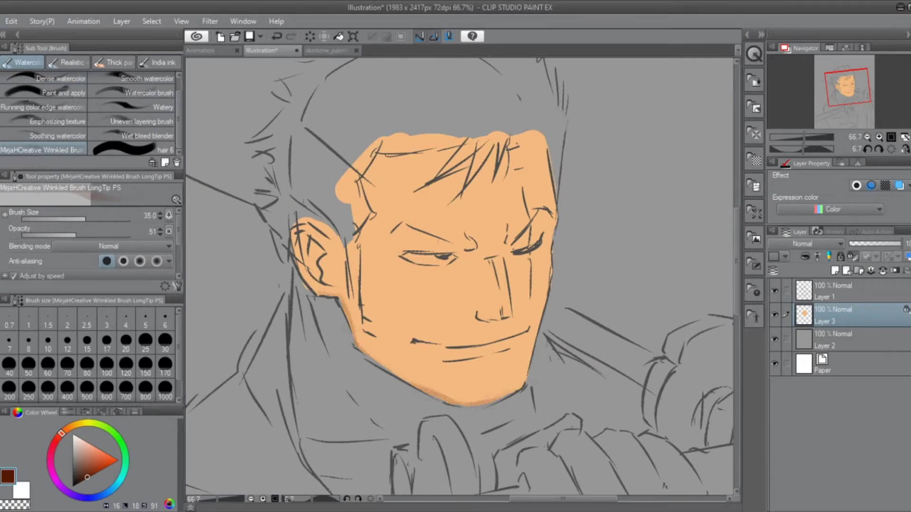
left_click_drag(446, 369, 515, 351)
left_click_drag(545, 216, 515, 247)
mouse_move(396, 225)
left_mouse_down()
mouse_move(453, 246)
mouse_move(480, 235)
left_mouse_up()
left_click_drag(370, 214, 365, 315)
left_click_drag(467, 147, 373, 209)
left_click_drag(493, 154, 456, 195)
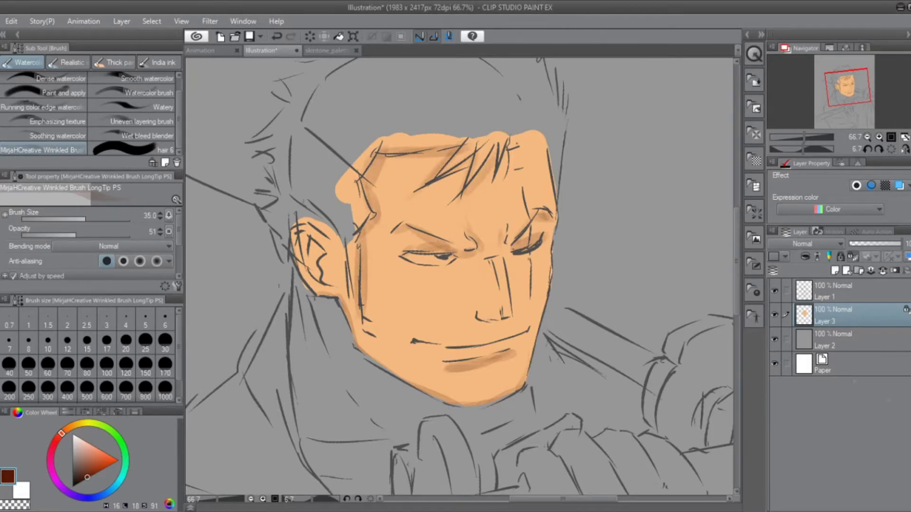
- Add brown shading inside the ear, at the temple and along the far side of the face
left_click_drag(301, 237, 327, 284)
left_click_drag(365, 154, 361, 206)
mouse_move(510, 142)
left_mouse_down()
mouse_move(540, 137)
mouse_move(553, 257)
mouse_move(522, 387)
left_mouse_up()
- Line the near eyebrow and upper eyelid in very dark brown with the G-pen
key("p")
key("ctrl+alt+0")
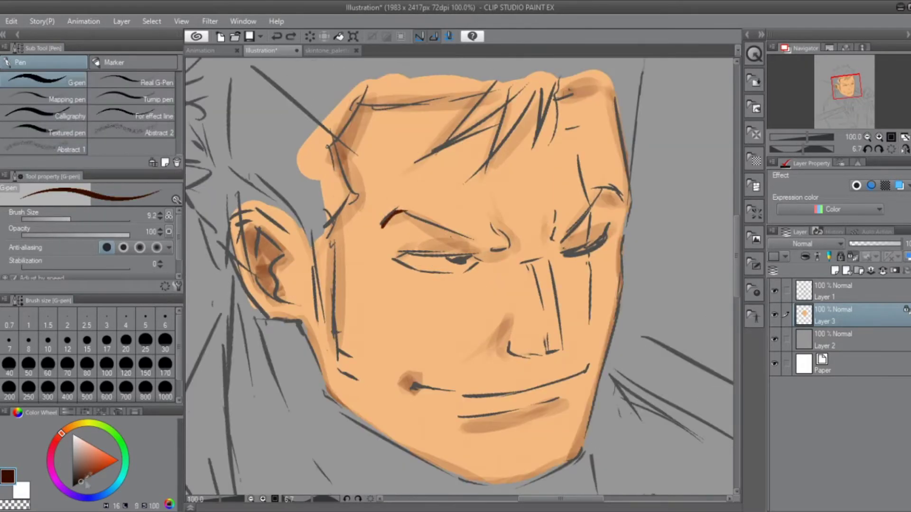
left_click_drag(373, 245, 462, 240)
left_click_drag(394, 287, 458, 256)
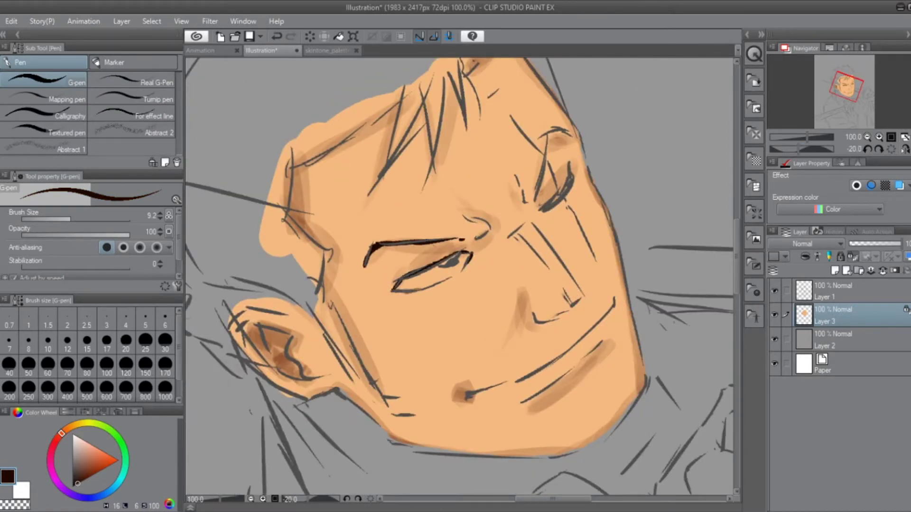
- Paint the white of the near eye with the sketch hidden, and compare it against the sketch layer
left_click(774, 291)
key("x")
mouse_move(403, 284)
left_mouse_down()
mouse_move(467, 259)
mouse_move(441, 277)
left_mouse_up()
key("x")
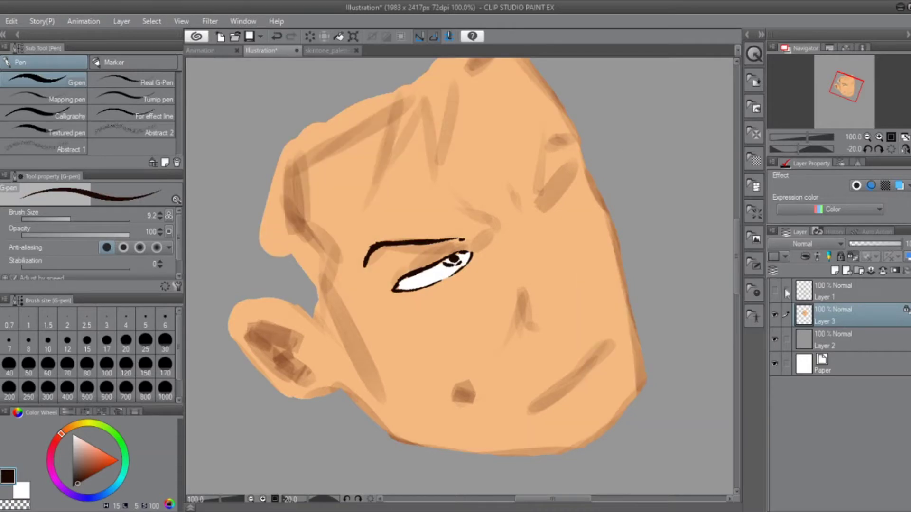
left_click(775, 291)
left_click(774, 291)
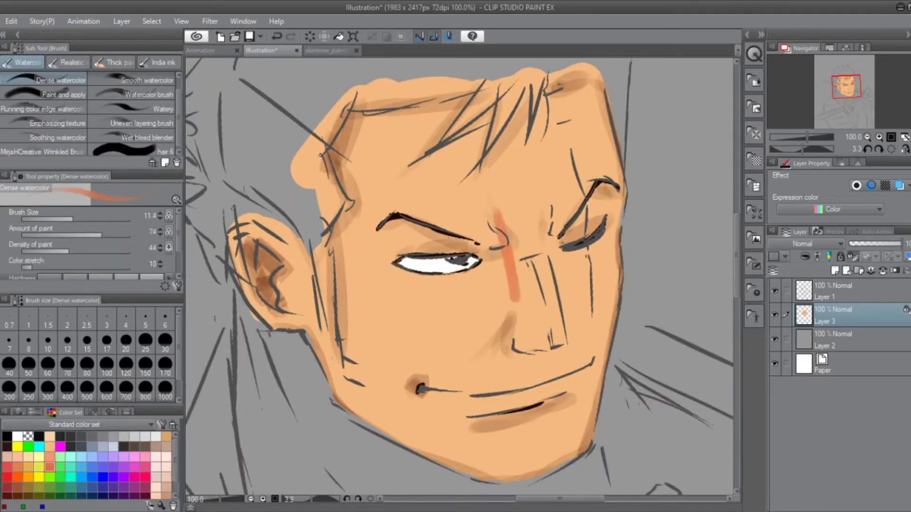
- Paint red-orange shadows on the nose, between the brows and around the far eye with Dense watercolor
left_click_drag(551, 242, 569, 332)
left_click_drag(508, 332, 564, 351)
left_click_drag(484, 209, 546, 256)
mouse_move(546, 194)
left_mouse_down()
mouse_move(550, 246)
mouse_move(612, 190)
mouse_move(612, 290)
left_mouse_up()
left_click_drag(553, 257, 574, 339)
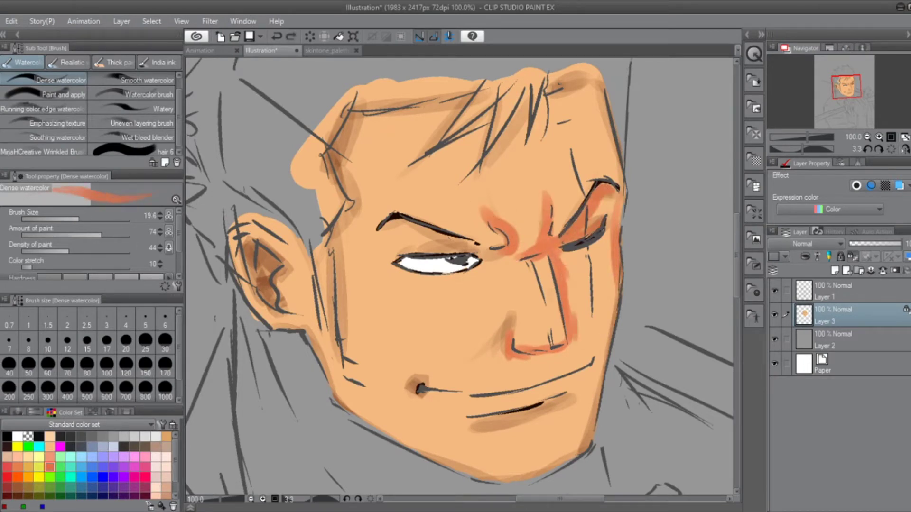
- Paint red-orange shadows on the far cheek, beneath the lower lip and along the jaw and chin
left_click_drag(564, 276, 597, 346)
left_click_drag(566, 258, 607, 238)
left_click_drag(608, 271, 607, 331)
mouse_move(584, 341)
left_mouse_down()
mouse_move(601, 365)
mouse_move(568, 401)
left_mouse_up()
left_click_drag(568, 402, 507, 422)
left_click_drag(600, 368, 586, 429)
mouse_move(583, 434)
left_mouse_down()
mouse_move(517, 472)
mouse_move(403, 436)
left_mouse_up()
- Add red-orange shadow beside the nostril and, with a smaller brush, around the near eyelid and brow
left_click_drag(503, 320, 495, 353)
key("[")
left_click_drag(392, 256, 462, 248)
mouse_move(380, 221)
left_mouse_down()
mouse_move(494, 254)
mouse_move(517, 282)
left_mouse_up()
- Paint red-orange shadows down the near side of the face, the temple and the hairline with a larger brush
key("]")
key("]")
key("]")
key("]")
left_click_drag(360, 261, 365, 389)
left_click_drag(351, 298, 389, 432)
mouse_move(327, 238)
left_mouse_down()
mouse_move(332, 342)
mouse_move(365, 137)
left_mouse_up()
key("[")
left_click_drag(360, 152, 474, 90)
left_click_drag(546, 71, 603, 133)
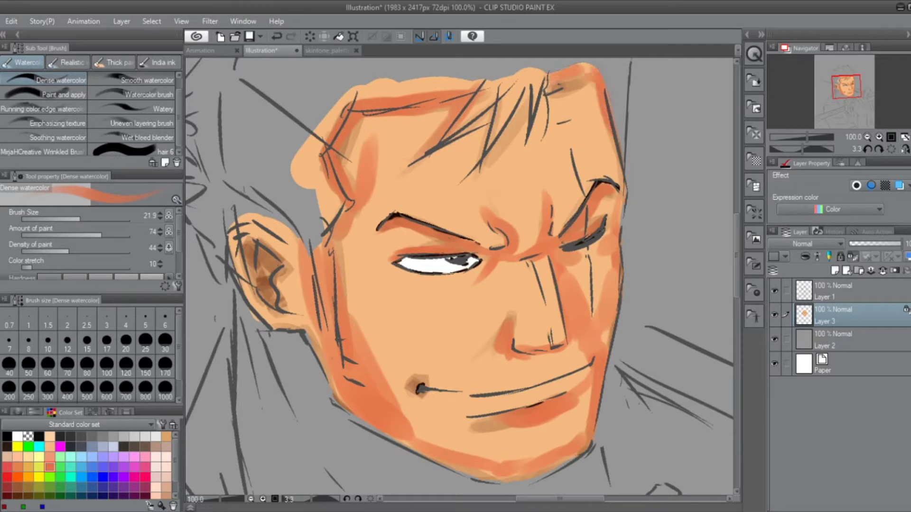
- Paint pink transition tones on the near cheek, beside the nostril and down the nose
left_click(49, 456)
left_click_drag(361, 289, 375, 384)
left_click_drag(508, 306, 472, 353)
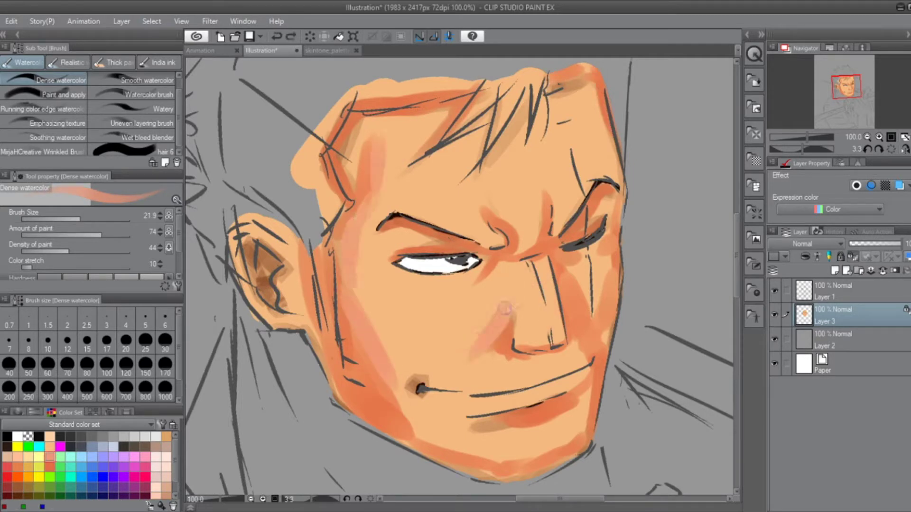
left_click_drag(541, 264, 562, 344)
- Highlight the nose bridge in pale skin tone and line the nose base and mouth with the dark G-pen
left_click(50, 436)
left_click_drag(536, 256, 553, 308)
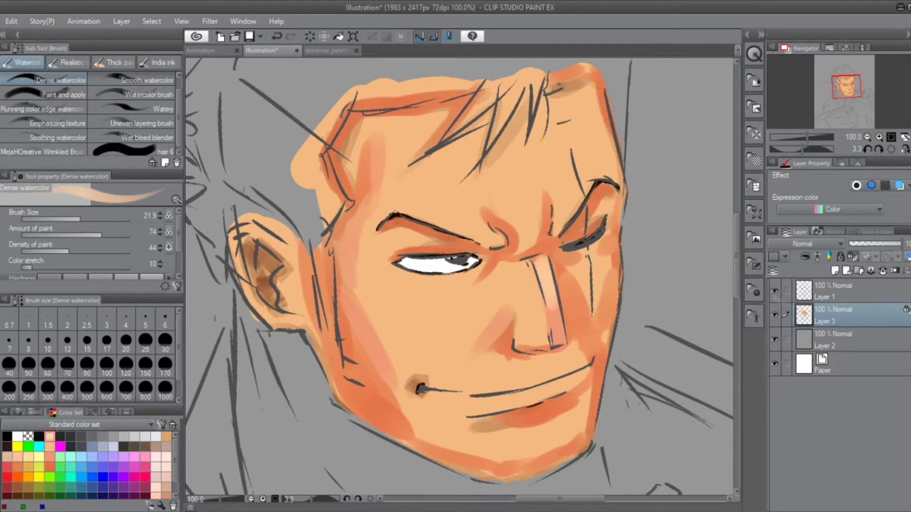
key("p")
left_click_drag(458, 393, 594, 357)
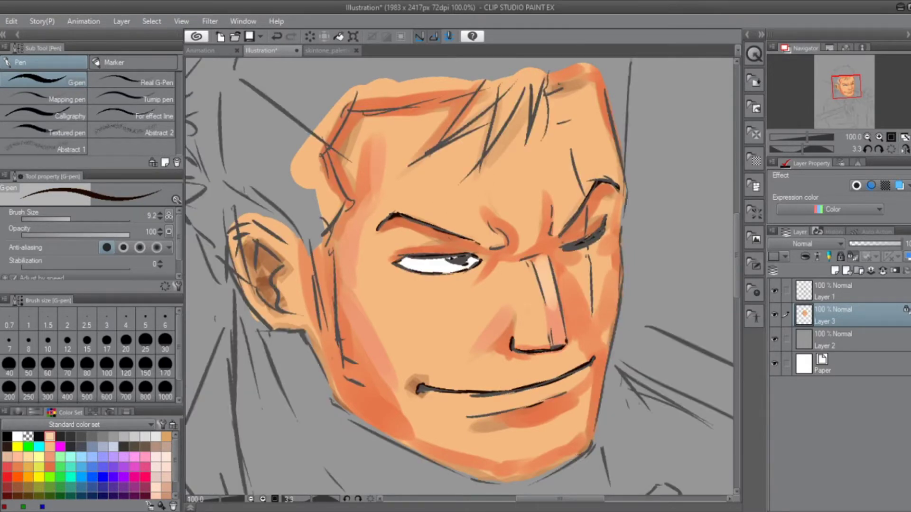
- Paint pale highlights on the forehead, brow and chin, and add colour to the near cheek with Dense watercolor
key("b")
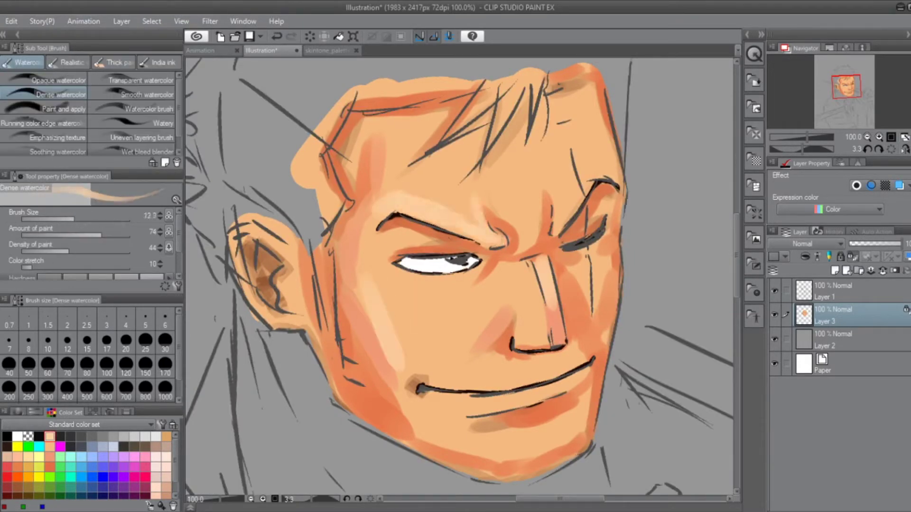
left_click_drag(555, 223, 598, 178)
left_click_drag(522, 456, 574, 427)
mouse_move(417, 292)
left_mouse_down()
mouse_move(436, 349)
mouse_move(469, 332)
left_mouse_up()
left_click_drag(474, 190, 526, 142)
- Hide the sketch layer and reinforce the far eyebrow in dark brown with Dense watercolor at brush size 7
left_click(774, 290)
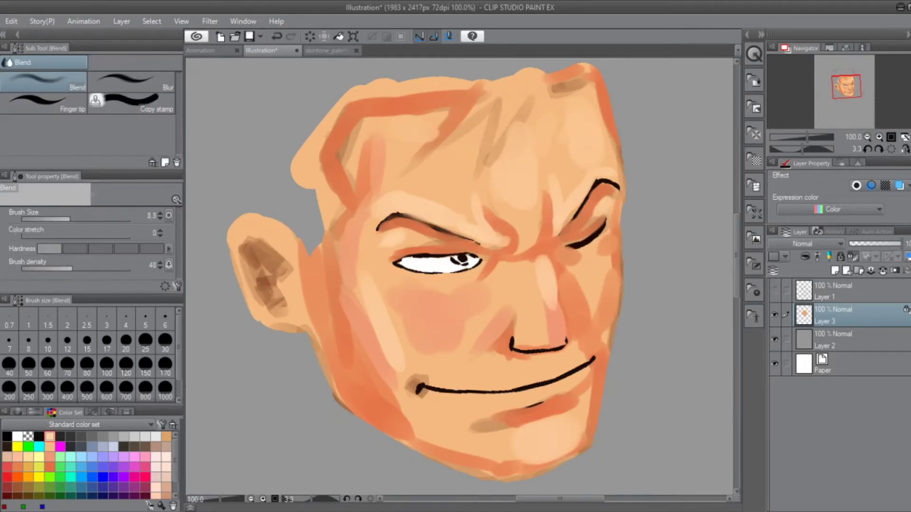
left_click(9, 341)
left_click_drag(564, 237, 592, 184)
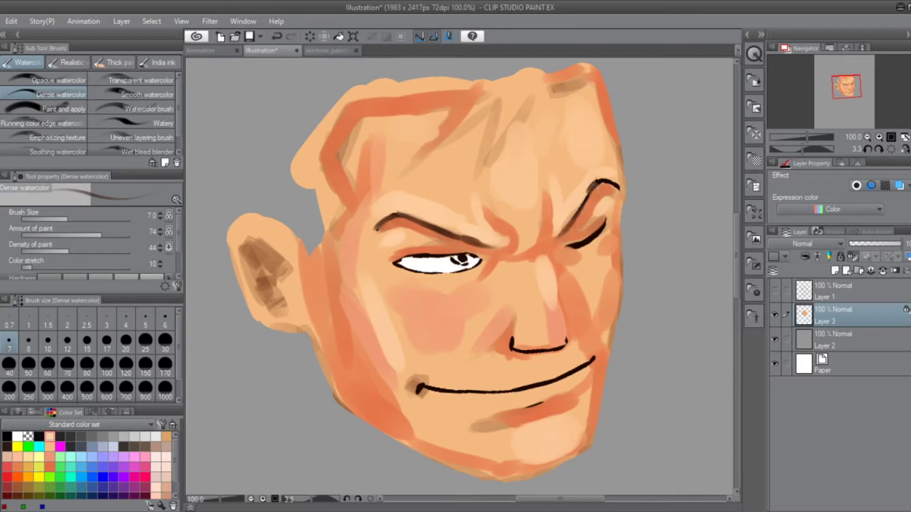
- Paint brown shadows down the far side of the nose, along the far face edge and over the near eyelid with Dense watercolor
key("bracketright")
mouse_move(552, 252)
left_mouse_down()
mouse_move(569, 332)
mouse_move(514, 352)
left_mouse_up()
mouse_move(536, 230)
left_mouse_down()
mouse_move(573, 254)
mouse_move(575, 271)
left_mouse_up()
left_click_drag(617, 233, 612, 356)
left_click_drag(617, 308, 588, 448)
mouse_move(596, 71)
left_mouse_down()
mouse_move(614, 123)
mouse_move(624, 230)
left_mouse_up()
left_click_drag(410, 247, 479, 258)
- Blend the skin tones across the near cheek, jaw, temple, eyelids, brow and forehead with the Blend tool
key("j")
left_click_drag(422, 390, 572, 375)
key("bracketright")
left_click_drag(340, 309, 379, 368)
left_click_drag(351, 133, 342, 238)
left_click_drag(386, 403, 417, 437)
left_click_drag(382, 223, 446, 249)
left_click_drag(484, 261, 505, 283)
left_click_drag(361, 157, 448, 107)
mouse_move(399, 218)
left_mouse_down()
mouse_move(498, 218)
mouse_move(522, 239)
left_mouse_up()
left_click_drag(534, 195, 596, 176)
left_click_drag(591, 80, 614, 157)
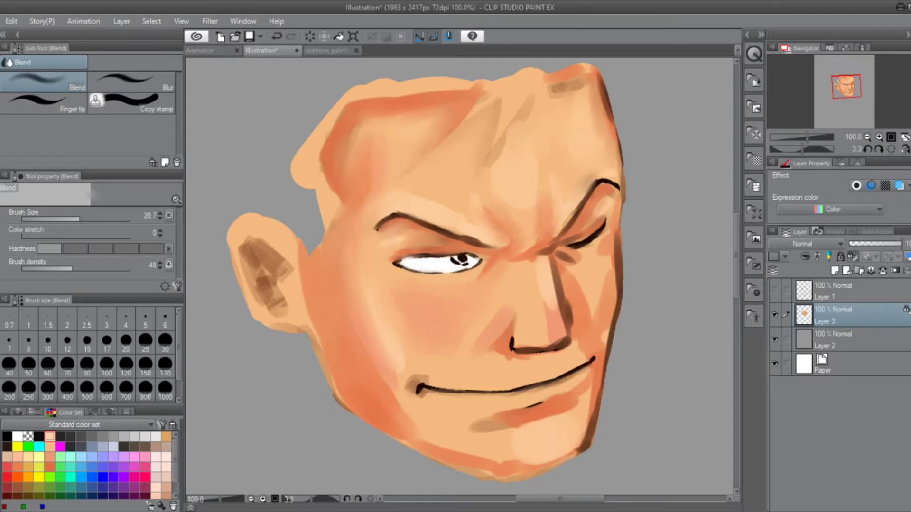
- Blend the shading around the nose, the near mouth corner and the far cheek at a slightly smaller size
key("bracketleft")
left_click_drag(567, 254, 570, 354)
left_click_drag(496, 349, 508, 327)
left_click_drag(416, 375, 426, 389)
left_click_drag(550, 297, 546, 341)
left_click_drag(517, 344, 545, 347)
left_click_drag(515, 318, 546, 344)
left_click_drag(586, 282, 585, 311)
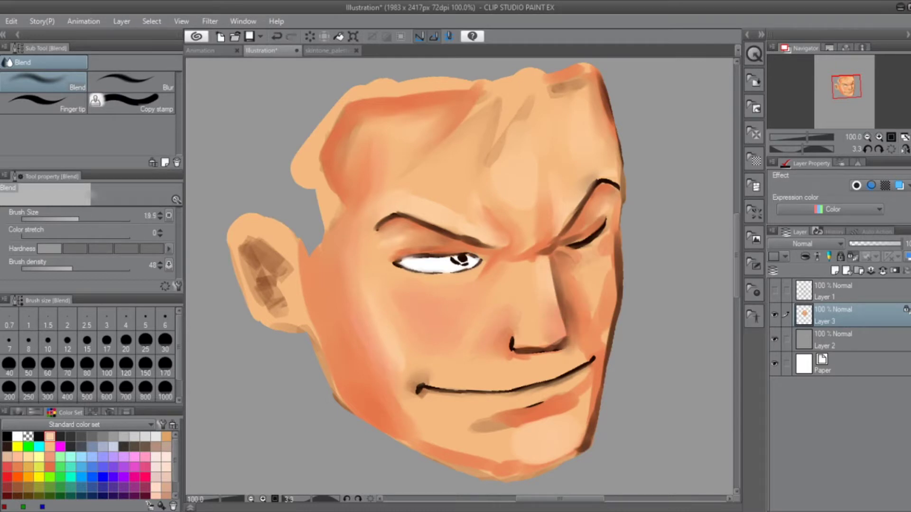
- Smooth the tonal transitions on the forehead and chin with the Soothing watercolor brush
key("b")
left_click(145, 318)
left_click(58, 151)
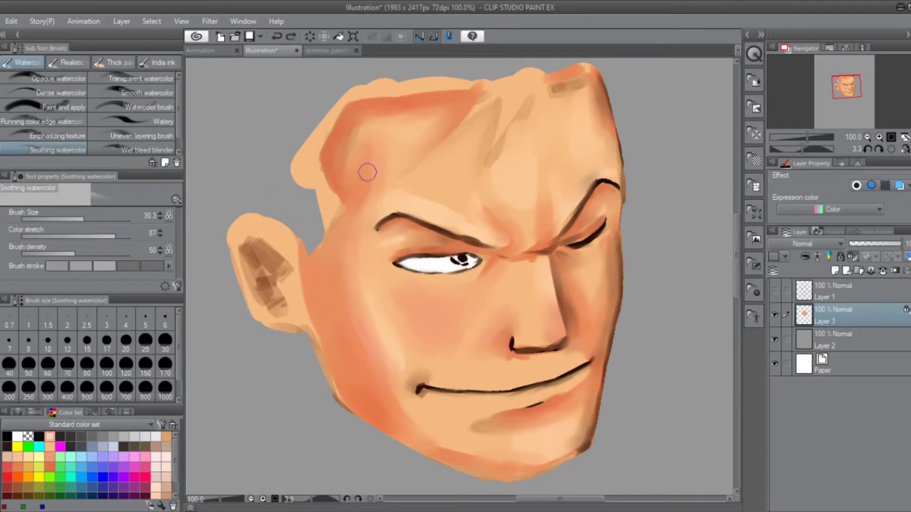
left_click_drag(408, 133, 446, 131)
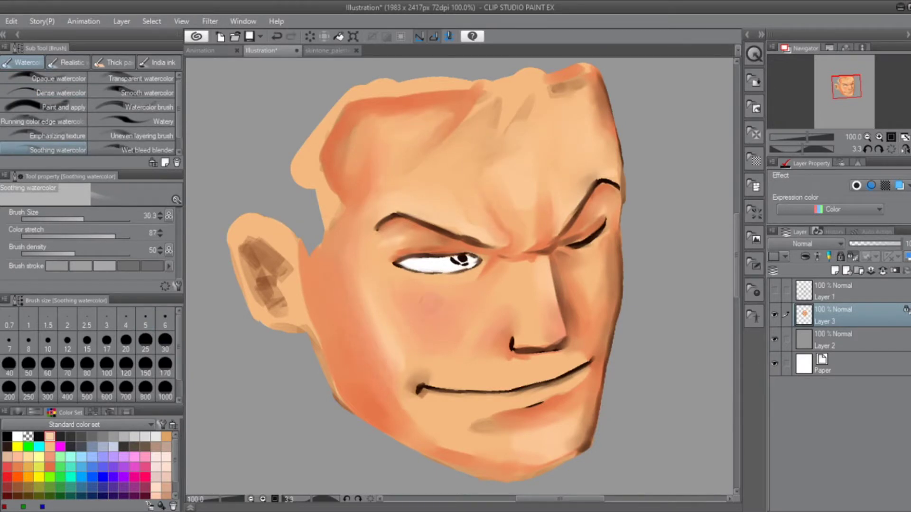
left_click_drag(444, 455, 567, 424)
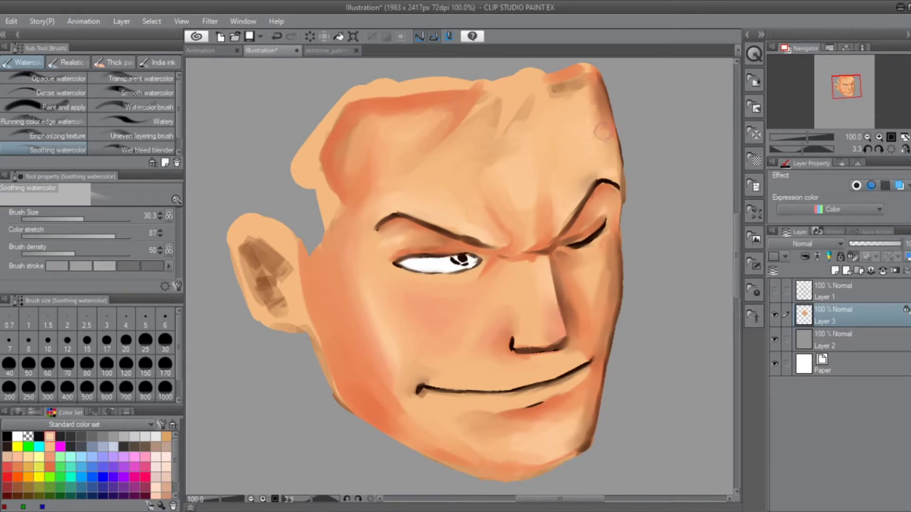
- Paint textured skin strokes between nose and mouth and on the near cheek with the Wrinkled Brush LongTip at size 35
left_click(42, 150)
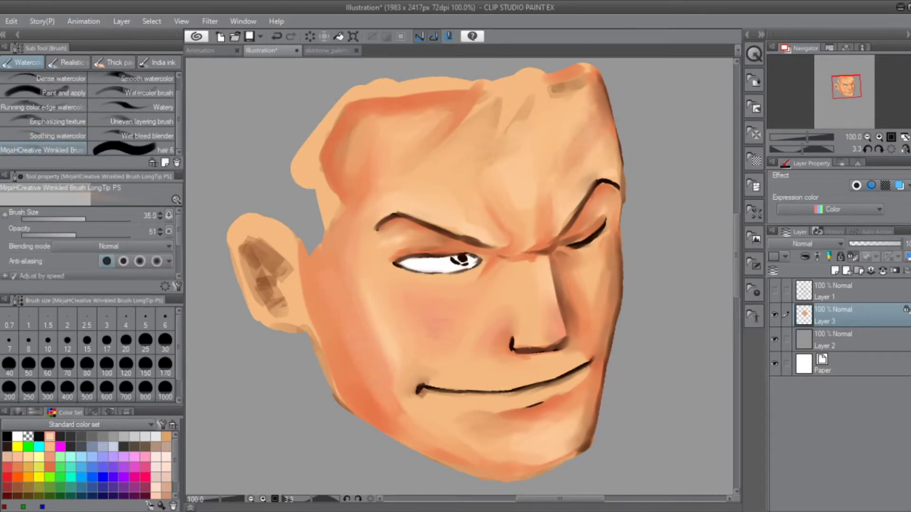
left_click_drag(455, 368, 537, 354)
left_click_drag(351, 303, 352, 263)
- Define the nose bridge and tip with fine Dense watercolor strokes at brush size 5
key("bracketleft")
key("bracketleft")
key("bracketleft")
key("bracketleft")
left_click_drag(549, 293, 551, 321)
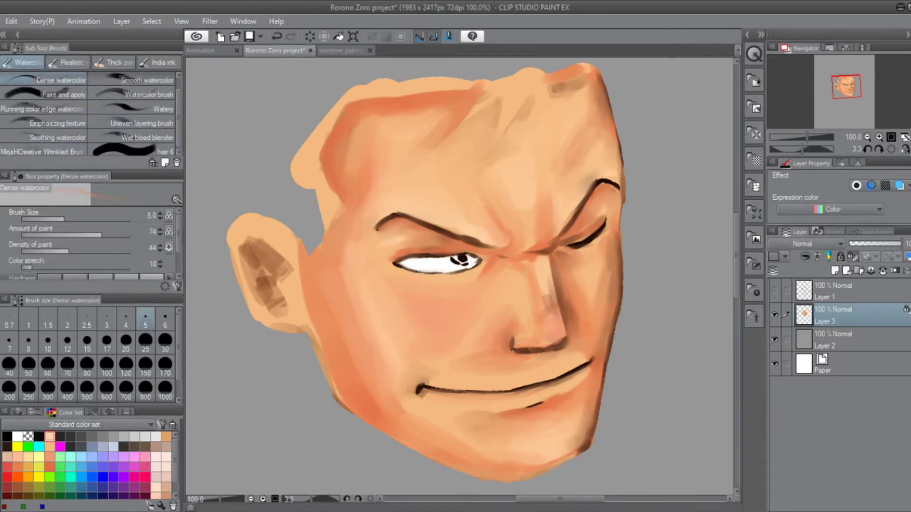
- Paint reddish and brown tones on the rim and inner folds of the ear with Dense watercolor at brush size 12
key("bracketright")
key("bracketright")
key("bracketright")
key("bracketright")
key("bracketright")
mouse_move(237, 225)
left_mouse_down()
mouse_move(282, 256)
mouse_move(247, 292)
mouse_move(292, 265)
left_mouse_up()
mouse_move(239, 247)
left_mouse_down()
mouse_move(287, 316)
mouse_move(280, 291)
left_mouse_up()
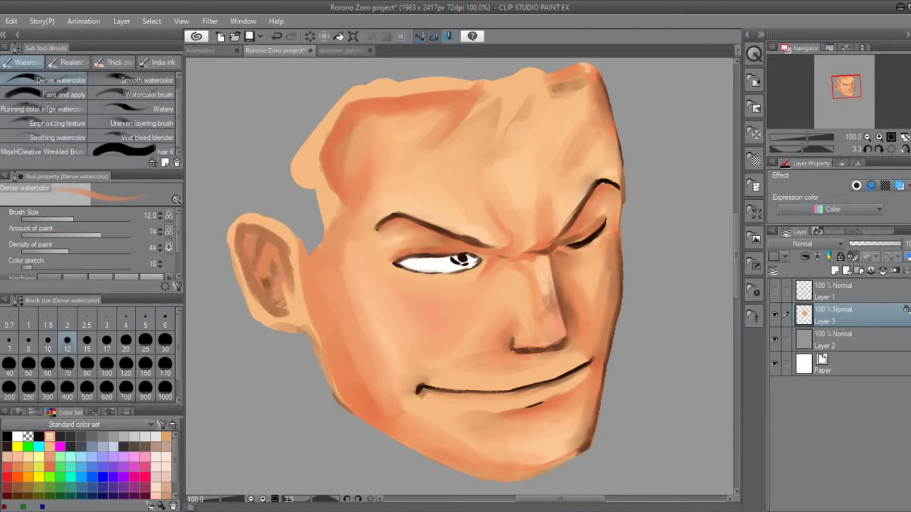
left_click_drag(247, 218, 278, 323)
mouse_move(259, 242)
left_mouse_down()
mouse_move(284, 308)
mouse_move(246, 235)
mouse_move(287, 311)
left_mouse_up()
- Blend the ear's inner shading into soft folds at brush size 10.2
key("j")
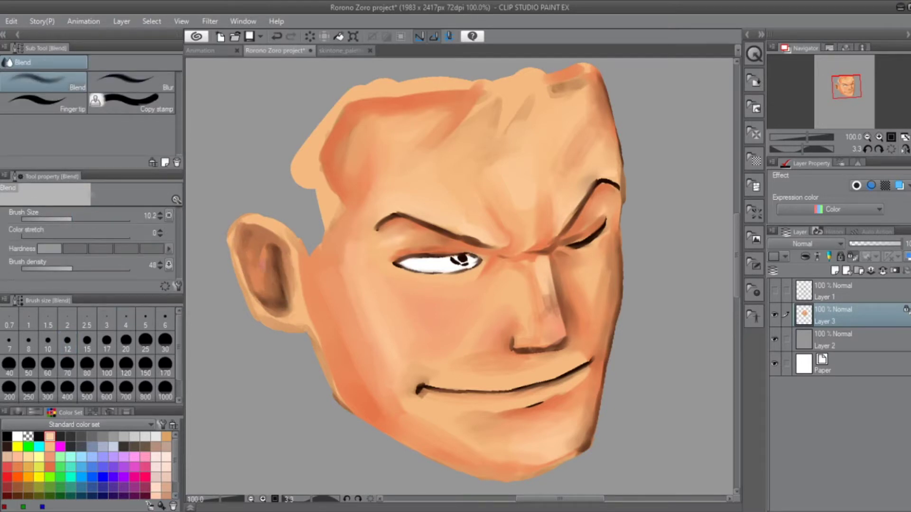
left_click_drag(254, 228, 285, 313)
left_click_drag(282, 252, 266, 315)
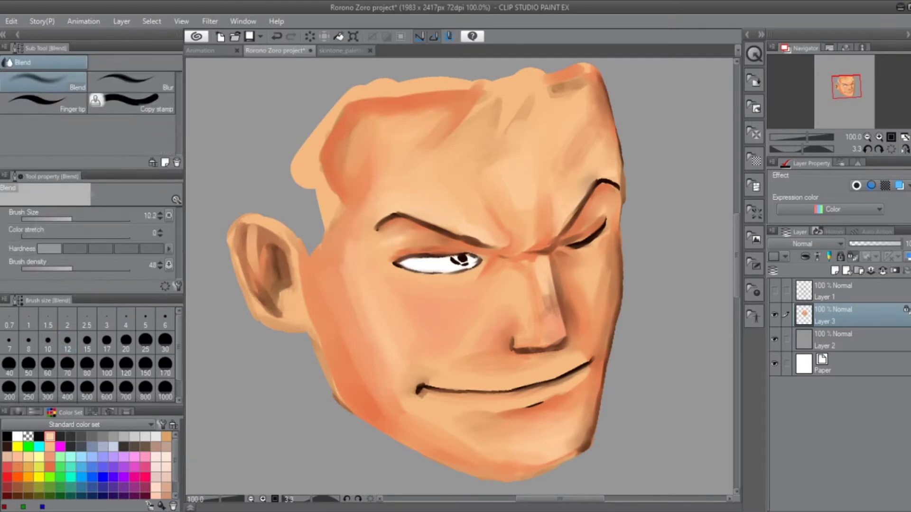
- Shade the outer edge of the near jaw and chin in brown and blend it into the skin
key("b")
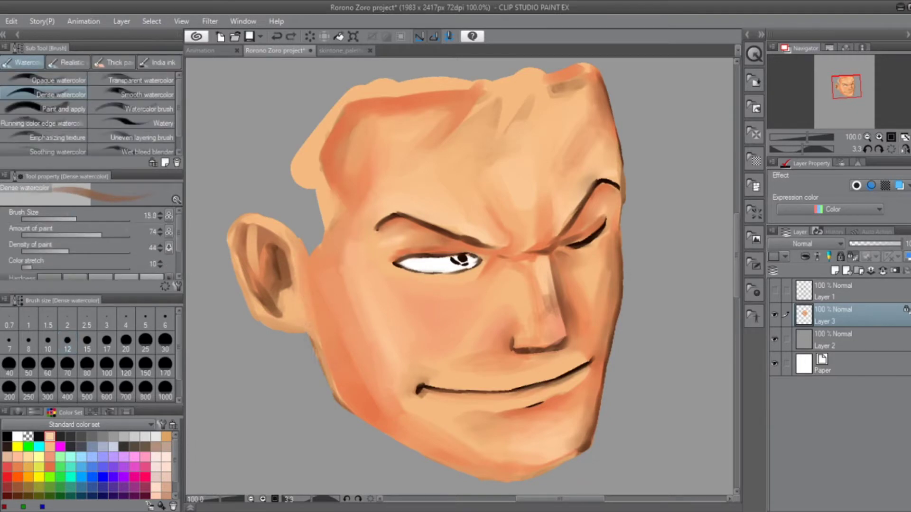
key("p")
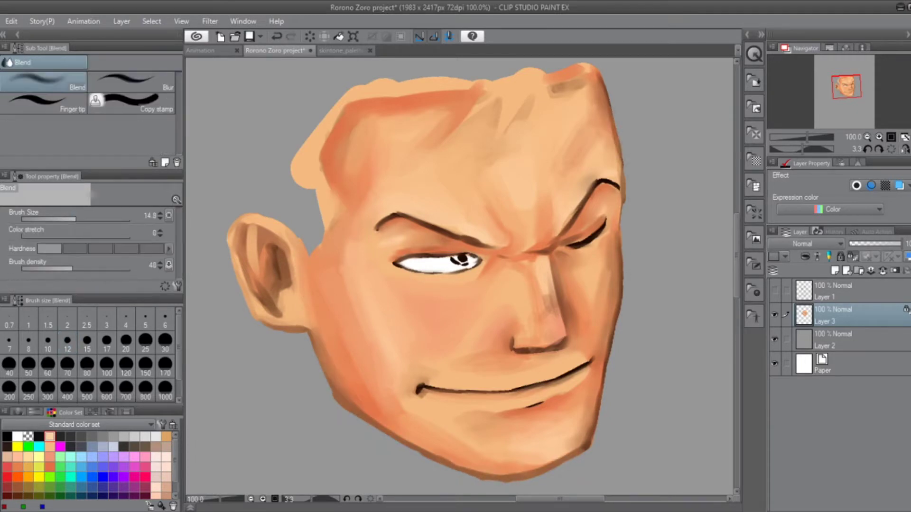
key("p")
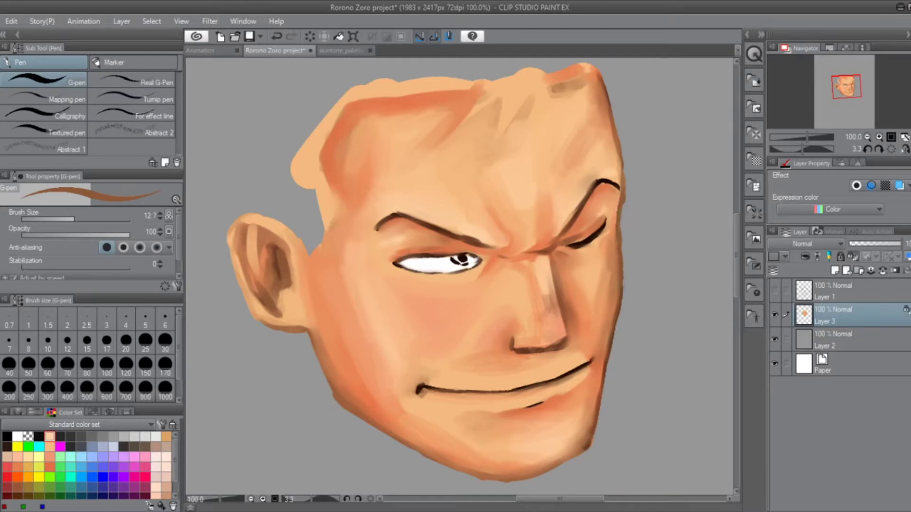
- Paint a brown shadow under the lower lip with Dense watercolor at brush size 20.7 and blend its edges
key("j")
key("b")
left_click(427, 244, "alt")
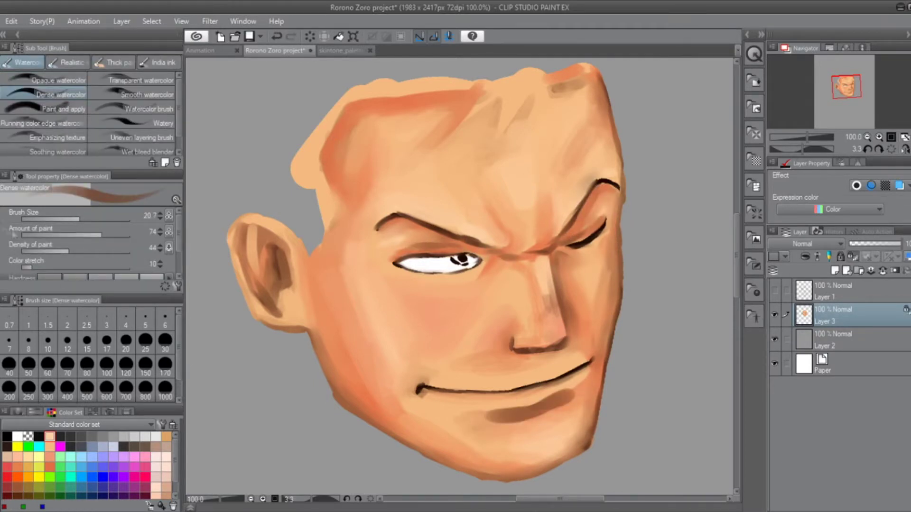
key("j")
- Add reddish textured shading to the upper forehead and brow, and pale strokes to the far cheek, with the Wrinkled Brush LongTip
key("b")
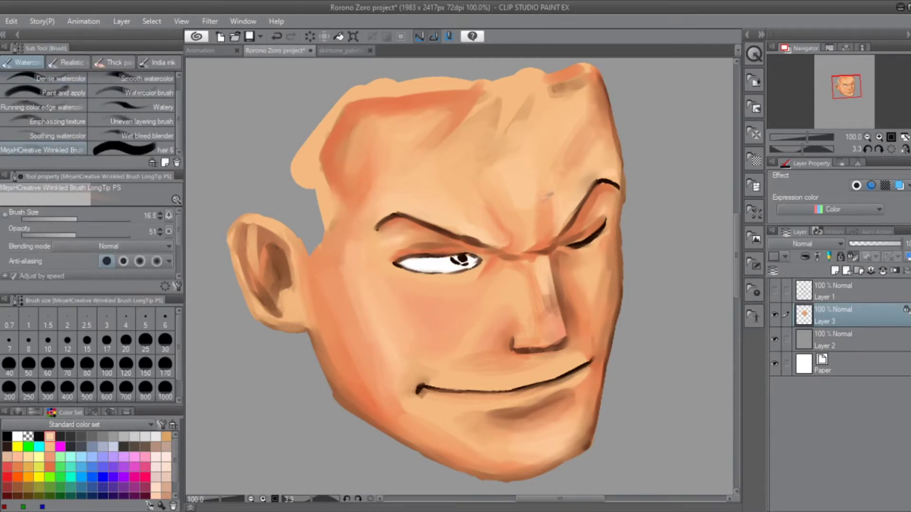
left_click_drag(451, 162, 545, 116)
left_click_drag(380, 137, 442, 114)
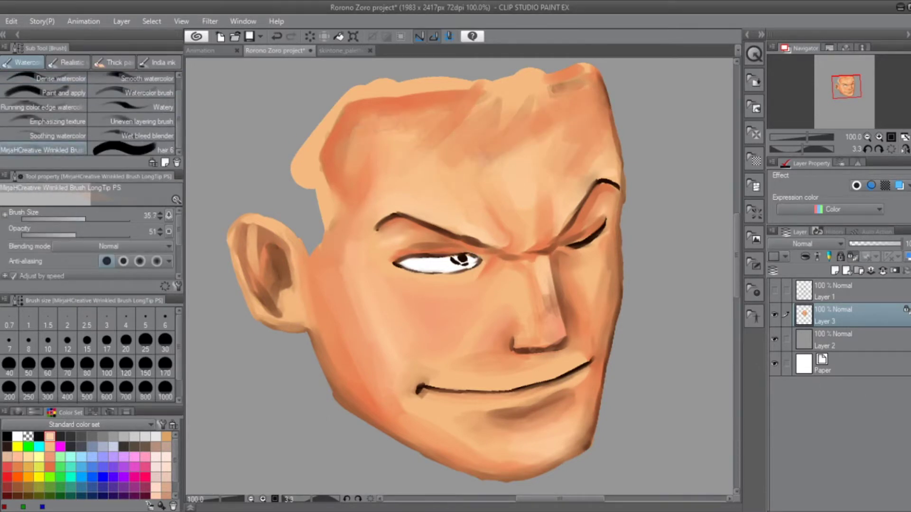
left_click_drag(475, 213, 546, 163)
left_click_drag(604, 273, 603, 302)
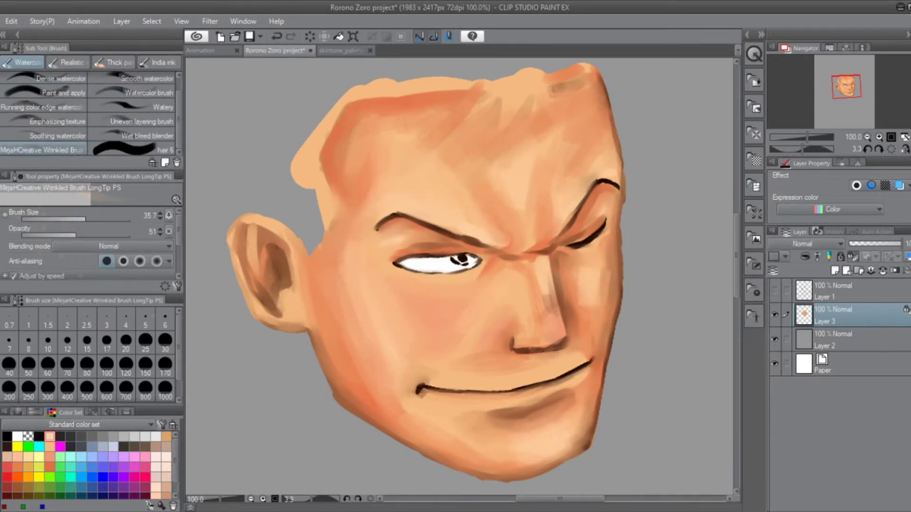
key("j")
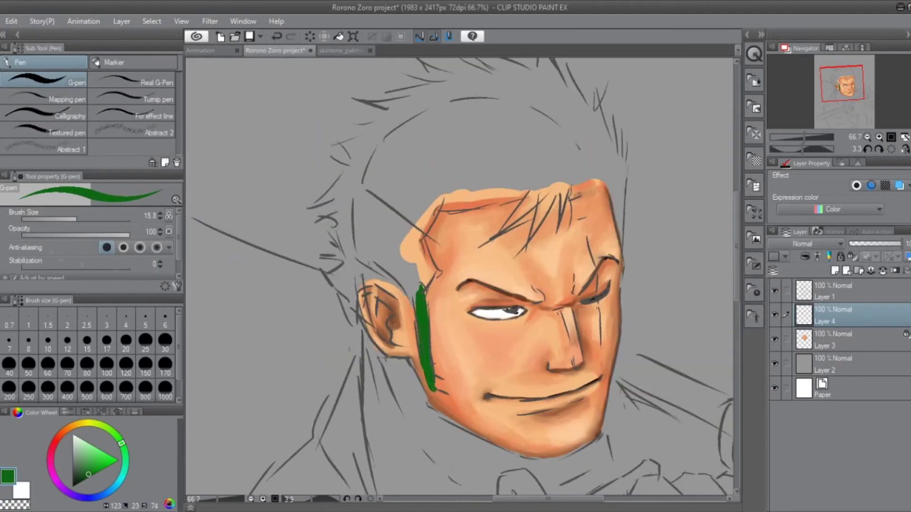
- Block in the main hair mass in dark green on Layer 4 with the G-pen, from sideburn and hairline up to the crown
mouse_move(428, 327)
left_mouse_down()
mouse_move(421, 235)
mouse_move(595, 178)
left_mouse_up()
left_click_drag(621, 233, 627, 144)
left_click_drag(427, 142, 574, 138)
mouse_move(370, 142)
left_mouse_down()
mouse_move(417, 247)
mouse_move(380, 285)
left_mouse_up()
left_click_drag(503, 95, 565, 146)
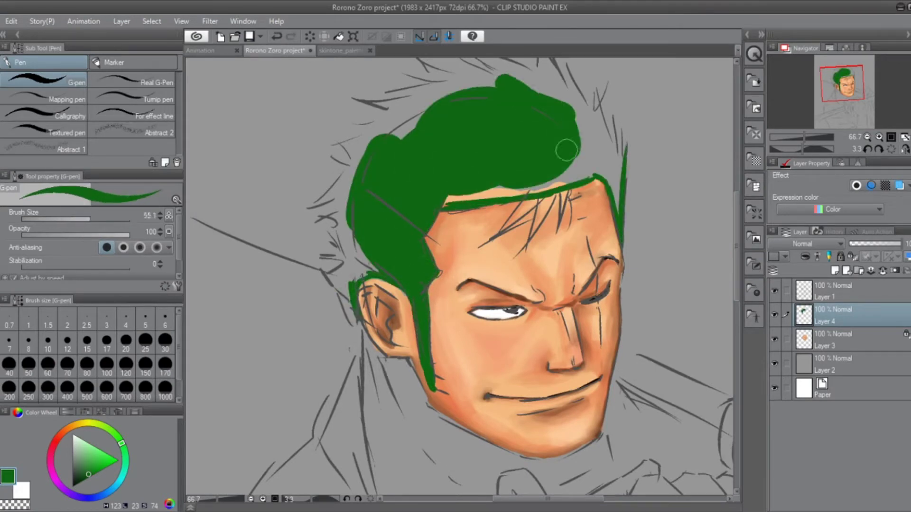
left_click_drag(450, 199, 595, 142)
left_click_drag(574, 104, 611, 175)
scroll(427, 284, "up", 2)
mouse_move(351, 284)
left_mouse_down()
mouse_move(363, 316)
mouse_move(583, 161)
left_mouse_up()
key("bracketright")
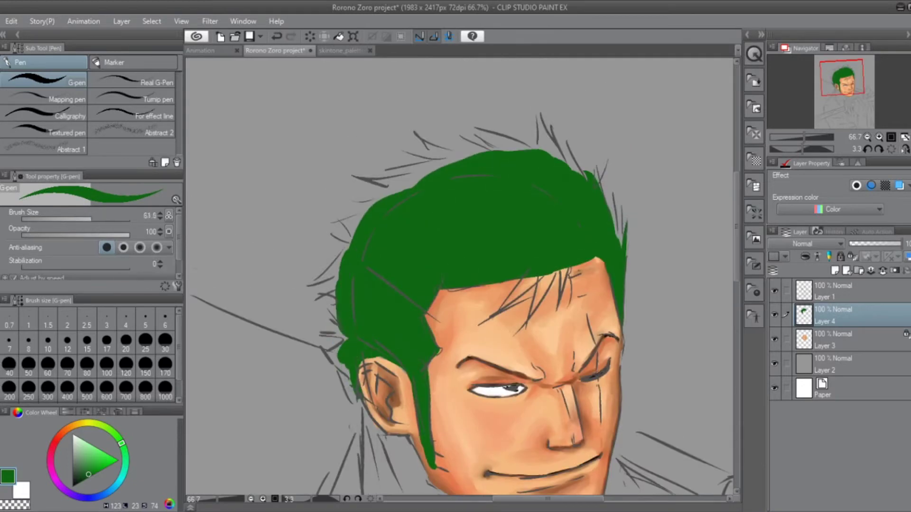
- Add green spikes along the back of the hair with the G-pen, following the sketch
left_click_drag(351, 327, 328, 375)
left_click_drag(327, 303, 332, 248)
left_click_drag(82, 221, 85, 220)
left_click_drag(353, 222, 325, 233)
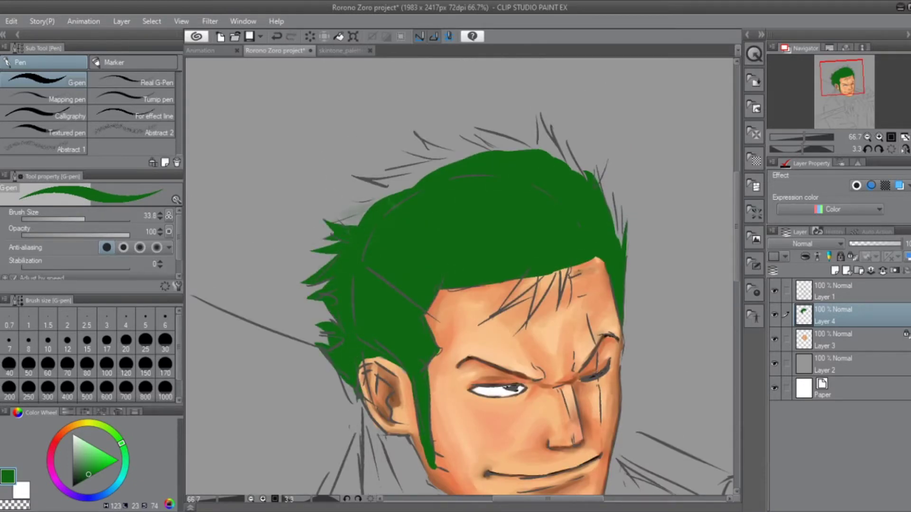
- Extend the green spikes over the crown and down the far side, and add spikes behind the ear
left_click_drag(418, 189, 328, 188)
left_click_drag(522, 142, 361, 171)
left_click_drag(560, 185, 588, 137)
left_click_drag(522, 135, 418, 142)
left_click_drag(436, 155, 386, 169)
left_click_drag(598, 173, 622, 242)
left_click_drag(524, 124, 498, 142)
left_click_drag(617, 216, 623, 248)
scroll(460, 275, "down", 3)
left_click_drag(361, 313, 328, 344)
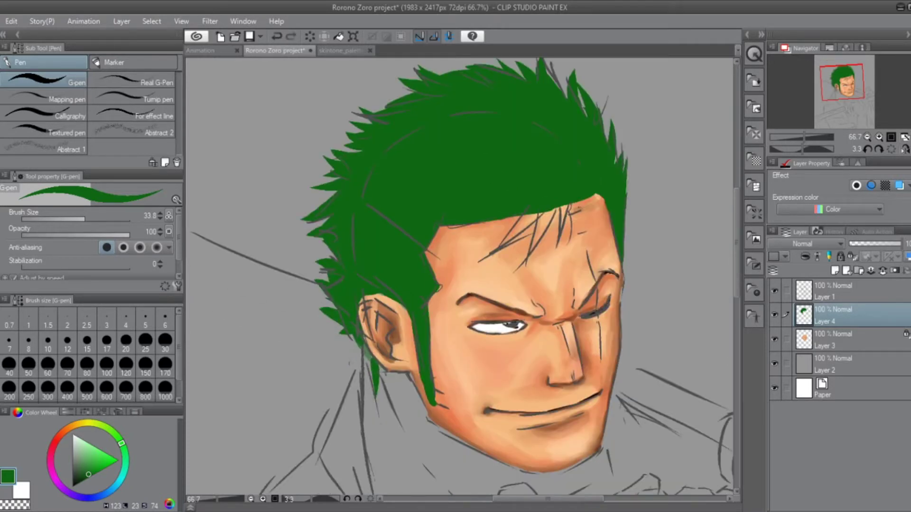
- Paint the green fringe strands over the forehead and hide the sketch layer
left_click_drag(541, 216, 495, 249)
left_click_drag(564, 199, 524, 264)
left_click(775, 290)
- Cut the lower sideburn into thin strands with the eraser and refine the fringe tips with a smaller G-pen
left_click_drag(76, 221, 78, 220)
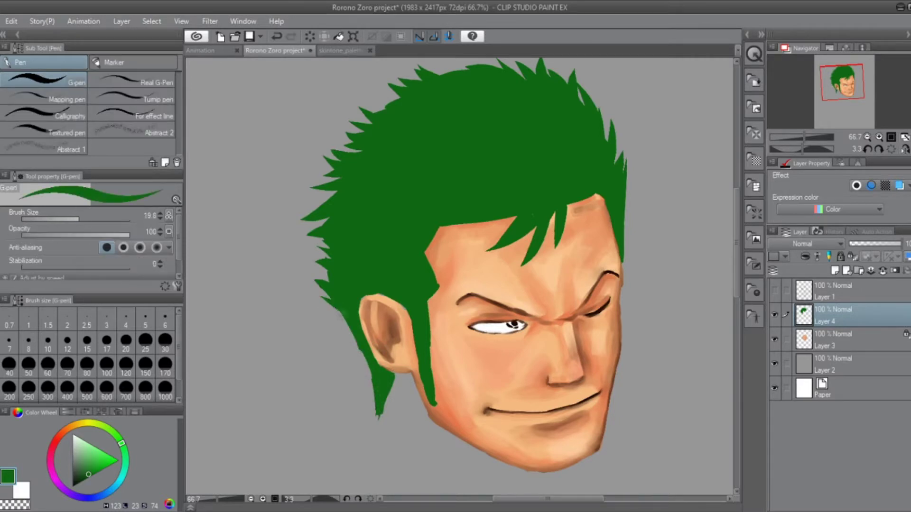
key("e")
key("p")
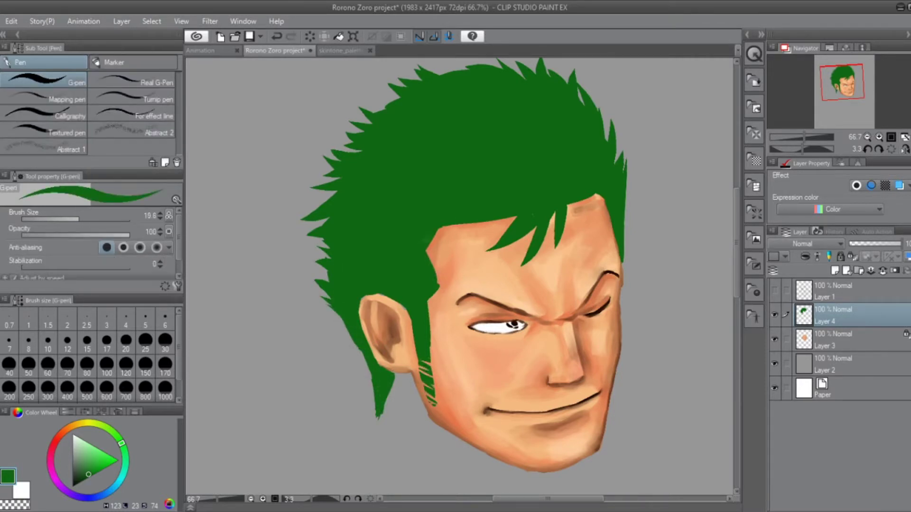
left_click_drag(76, 219, 72, 219)
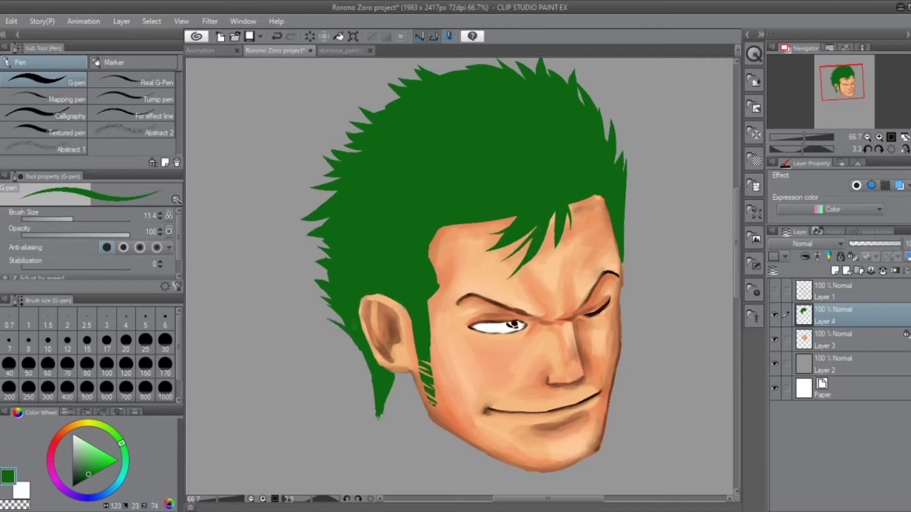
- Paint brown cast shadows under the hairline and fringe on Layer 3 with Dense watercolor
key("alt+bracketleft")
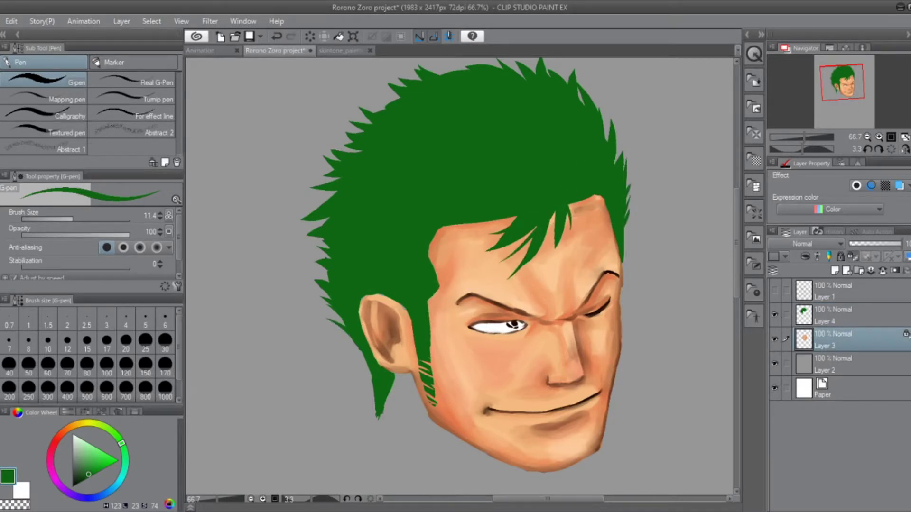
key("b")
left_click(70, 83)
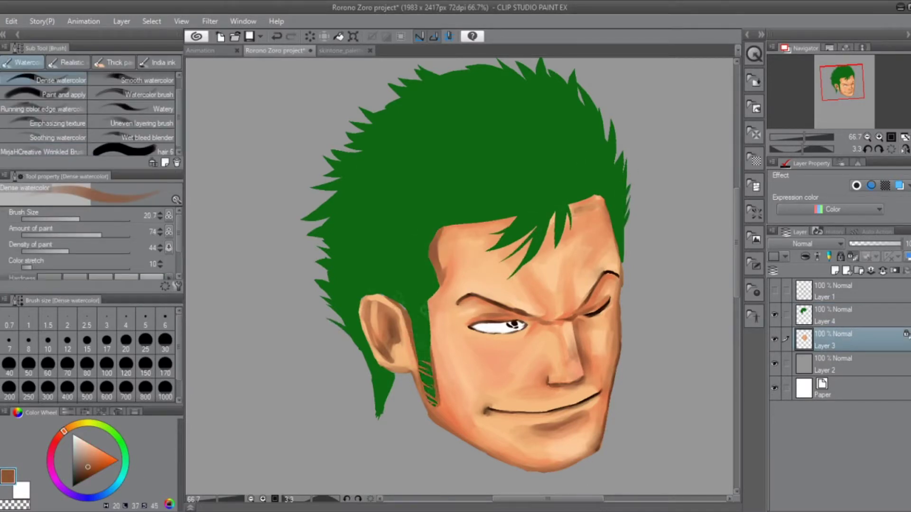
left_click_drag(529, 233, 496, 280)
left_click_drag(553, 216, 546, 264)
left_click_drag(583, 201, 569, 235)
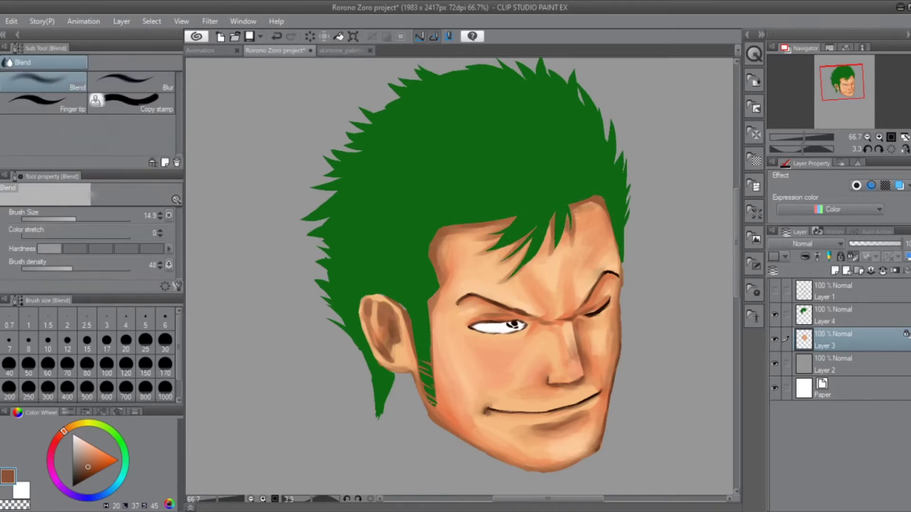
- Draw dark green strand lines on and above the fringe on Layer 4 with the G-pen at about size 12
key("alt+bracketright")
key("p")
key("p")
key("p")
key("p")
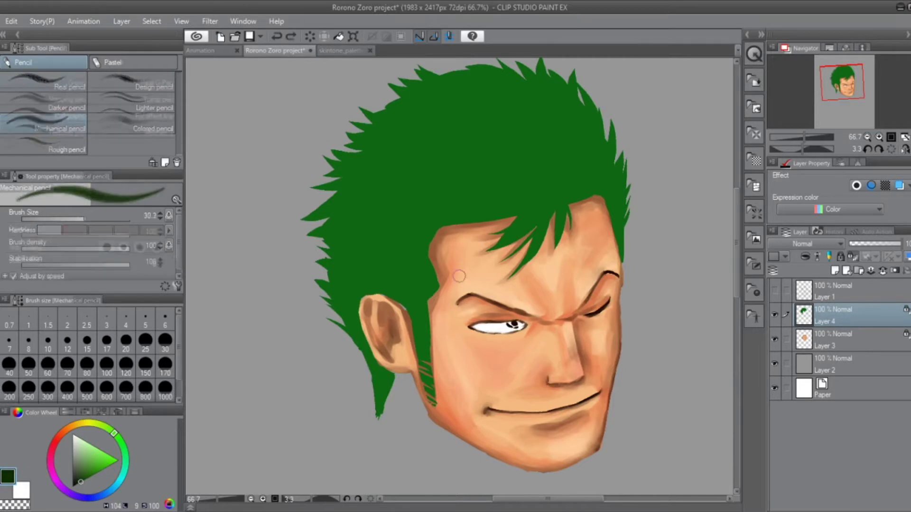
left_click_drag(527, 204, 496, 195)
left_click_drag(541, 178, 484, 167)
left_click_drag(553, 179, 536, 159)
left_click_drag(567, 183, 556, 148)
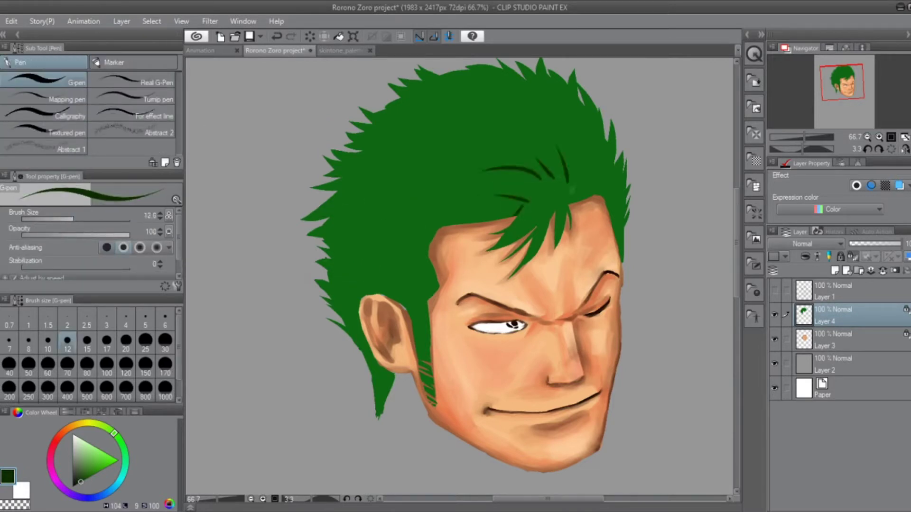
key("bracketright")
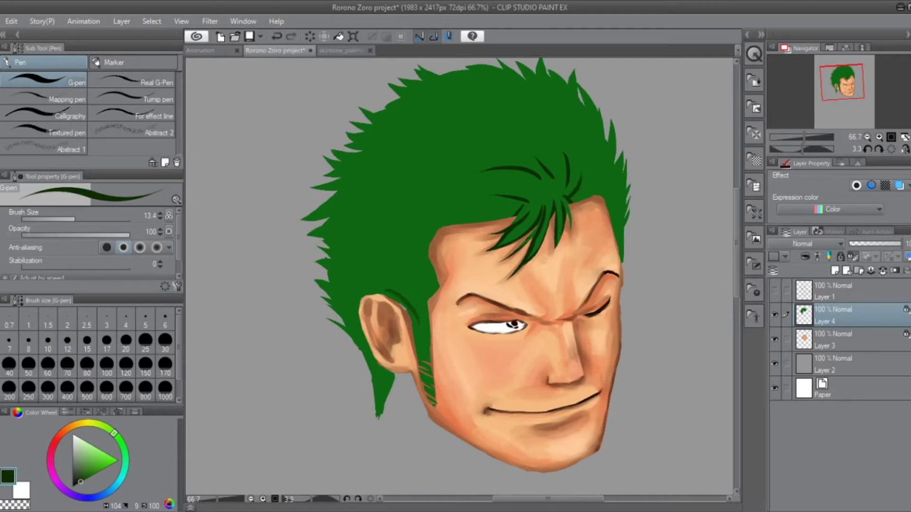
- Shade the hair dark green around the ear, nape, hairline and outer spikes with Dense watercolor
key("b")
left_click_drag(413, 287, 383, 316)
left_click_drag(382, 365, 379, 414)
left_click_drag(441, 236, 425, 335)
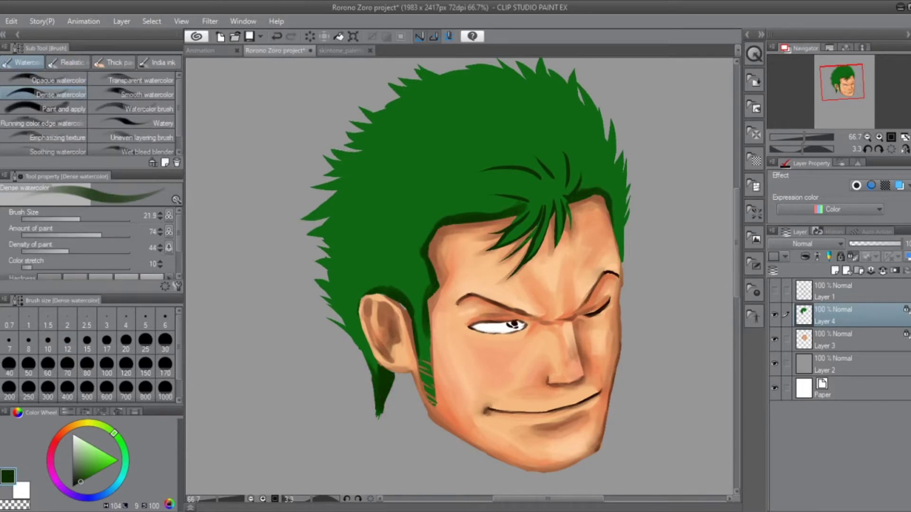
mouse_move(360, 138)
left_mouse_down()
mouse_move(308, 342)
mouse_move(600, 64)
left_mouse_up()
left_click_drag(605, 124, 626, 223)
- Paint broader dark green shadows into the locks above the fringe with Dense watercolor at brush size 27.2
key("bracketright")
key("bracketright")
left_click_drag(524, 204, 475, 192)
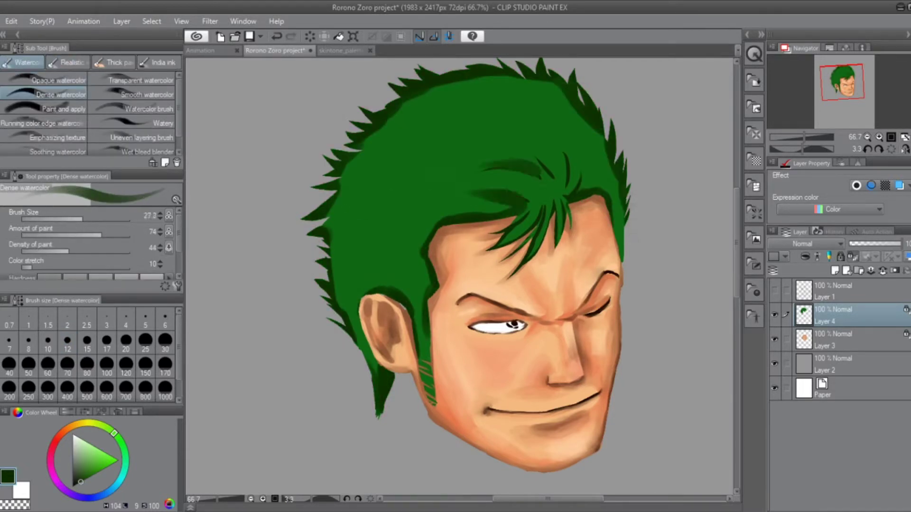
left_click_drag(555, 142, 481, 176)
left_click_drag(572, 161, 585, 190)
- Draw tapered dark green strands across the side, back and crown of the hair with the G-pen
key("p")
left_click_drag(427, 224, 373, 218)
mouse_move(456, 171)
left_mouse_down()
mouse_move(415, 185)
mouse_move(407, 171)
left_mouse_up()
left_click_drag(443, 209, 366, 256)
left_click_drag(430, 279, 399, 289)
left_click_drag(345, 206, 326, 245)
left_click_drag(363, 178, 339, 188)
left_click_drag(409, 128, 351, 158)
left_click_drag(448, 93, 370, 141)
left_click_drag(486, 82, 420, 102)
left_click_drag(379, 160, 344, 169)
left_click_drag(358, 193, 334, 209)
left_click_drag(408, 180, 355, 190)
left_click_drag(366, 207, 338, 223)
left_click_drag(410, 169, 371, 187)
left_click_drag(412, 255, 375, 271)
mouse_move(497, 89)
left_mouse_down()
mouse_move(539, 116)
mouse_move(554, 146)
left_mouse_up()
mouse_move(488, 167)
left_mouse_down()
mouse_move(552, 177)
mouse_move(567, 211)
left_mouse_up()
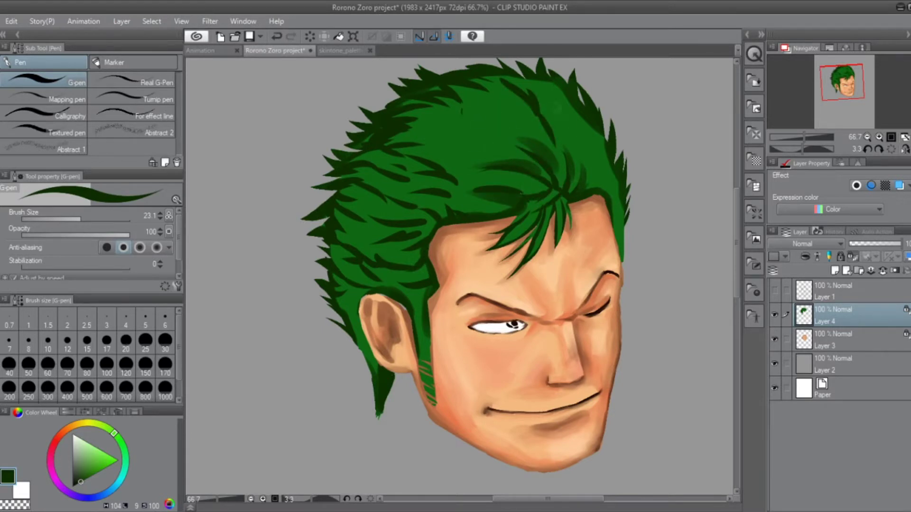
- Draw more dark green strands from the crown down the far side of the hair with the G-pen at size 23.1
left_click_drag(501, 77, 516, 84)
left_click_drag(527, 79, 588, 142)
left_click_drag(541, 112, 569, 160)
left_click_drag(588, 134, 612, 193)
left_click_drag(434, 104, 510, 133)
mouse_move(496, 104)
left_mouse_down()
mouse_move(526, 141)
mouse_move(446, 156)
mouse_move(434, 190)
left_mouse_up()
- Paint softer dark green shadows between the locks on the crown, back, sideburn and far side with Dense watercolor
key("b")
key("bracketleft")
left_click_drag(445, 195, 407, 210)
left_click_drag(454, 102, 398, 117)
mouse_move(386, 202)
left_mouse_down()
mouse_move(346, 227)
mouse_move(334, 252)
left_mouse_up()
left_click_drag(374, 288, 342, 356)
left_click_drag(481, 111, 530, 150)
left_click_drag(471, 87, 547, 138)
left_click_drag(532, 80, 578, 167)
mouse_move(583, 134)
left_mouse_down()
mouse_move(590, 175)
mouse_move(612, 188)
left_mouse_up()
left_click_drag(413, 298, 434, 396)
left_click_drag(415, 319, 429, 364)
left_click_drag(600, 155, 622, 216)
- Paint light green highlights on the fringe, the locks above it and the side hair with Dense watercolor at size 11.4
left_click(117, 436)
left_click(97, 453)
left_click_drag(379, 157, 421, 180)
key("ctrl+z")
key("bracketleft")
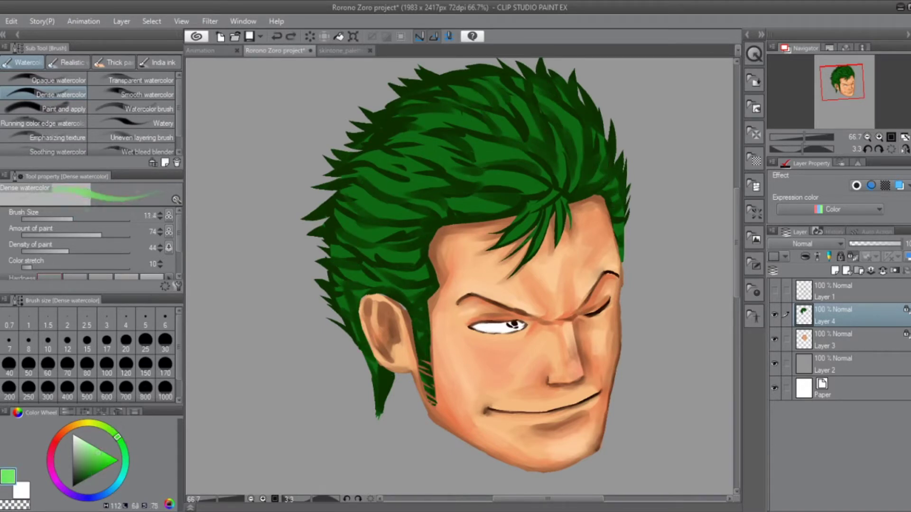
left_click_drag(556, 194, 541, 240)
left_click_drag(522, 209, 510, 235)
left_click_drag(534, 173, 467, 194)
left_click_drag(503, 142, 458, 159)
left_click_drag(506, 199, 402, 217)
left_click_drag(416, 227, 402, 233)
left_click_drag(413, 253, 389, 260)
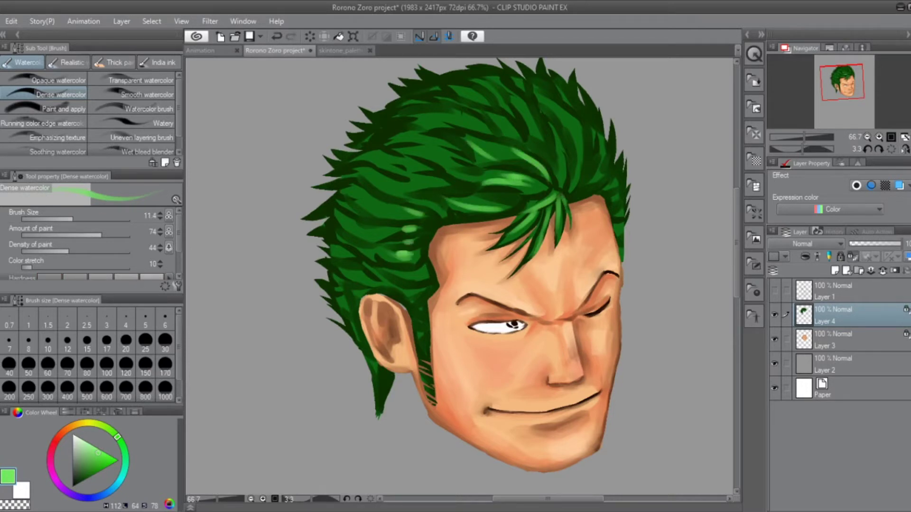
- Add light green highlights to the locks at the back, above the ear and on the crown
left_click_drag(403, 172, 360, 194)
mouse_move(384, 204)
left_mouse_down()
mouse_move(355, 214)
mouse_move(354, 241)
left_mouse_up()
left_click_drag(375, 274, 352, 285)
left_click_drag(484, 114, 437, 132)
left_click_drag(568, 106, 548, 124)
left_click_drag(439, 138, 410, 142)
- Soften the light green hair highlights with Blend at size 14.9, and touch up the nape spikes in dark green
key("j")
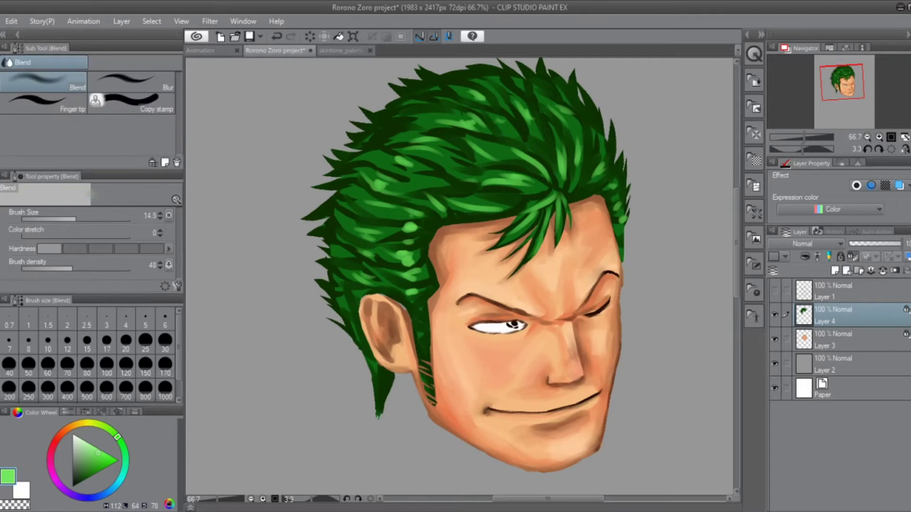
left_click_drag(503, 208, 470, 216)
left_click_drag(506, 178, 484, 186)
left_click_drag(446, 144, 416, 153)
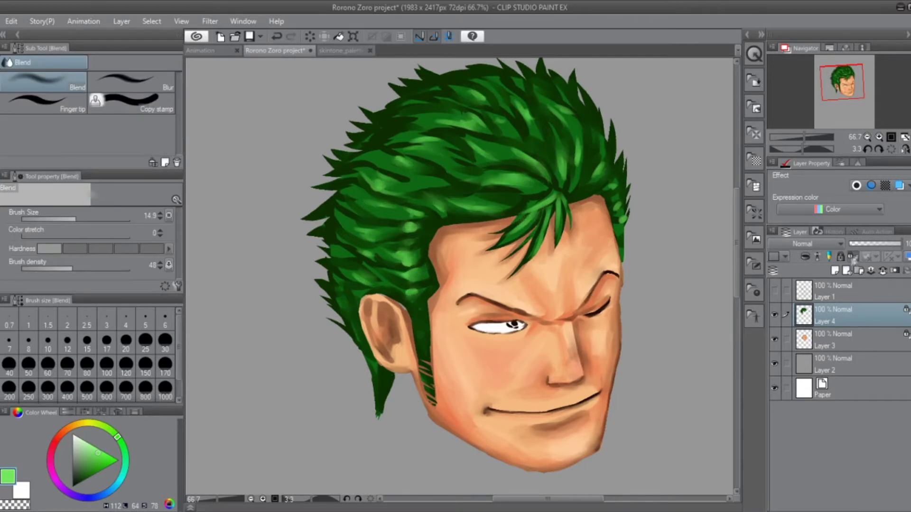
key("b")
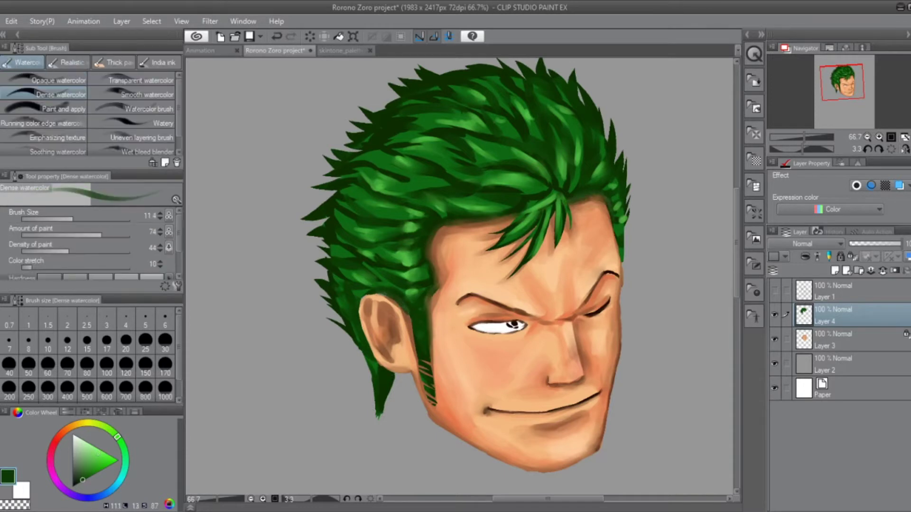
left_click_drag(373, 379, 359, 351)
- Draw a thin dark brown scar across the closed eye with Dense watercolor at size 4.8, and pick a skin orange beside it
key("i")
key("b")
key("bracketleft")
key("bracketleft")
key("bracketleft")
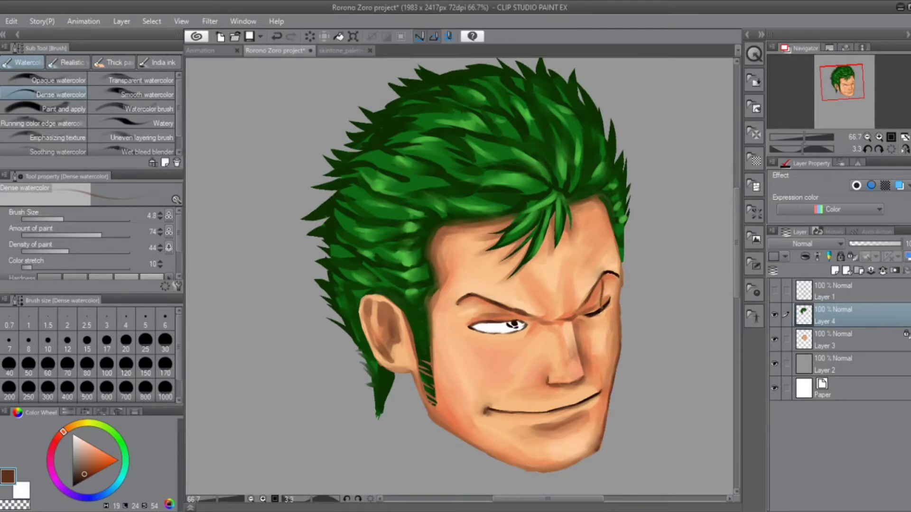
left_click(84, 481)
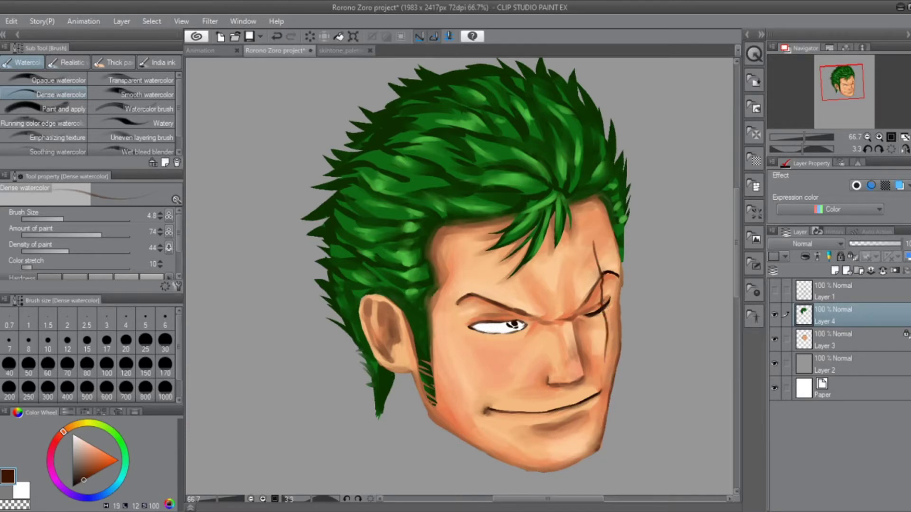
left_click(96, 453)
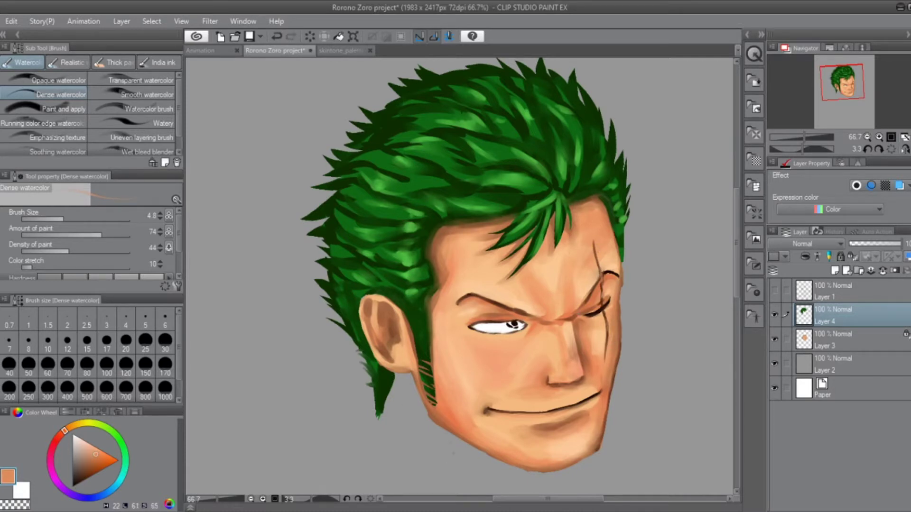
- Paint vivid green highlights into the locks around the parting with Dense watercolor at size 9.2, and soften highlights with Blend
key("j")
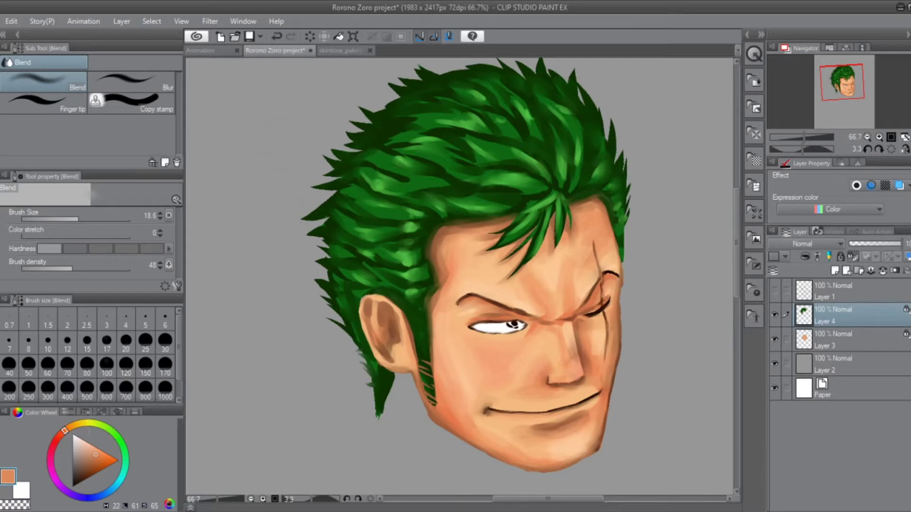
key("b")
mouse_move(583, 121)
left_mouse_down()
mouse_move(574, 161)
mouse_move(605, 169)
left_mouse_up()
left_click_drag(562, 95, 558, 181)
left_click_drag(536, 121, 545, 176)
left_click_drag(503, 116, 545, 192)
left_click_drag(469, 211, 545, 191)
left_click_drag(507, 232, 553, 202)
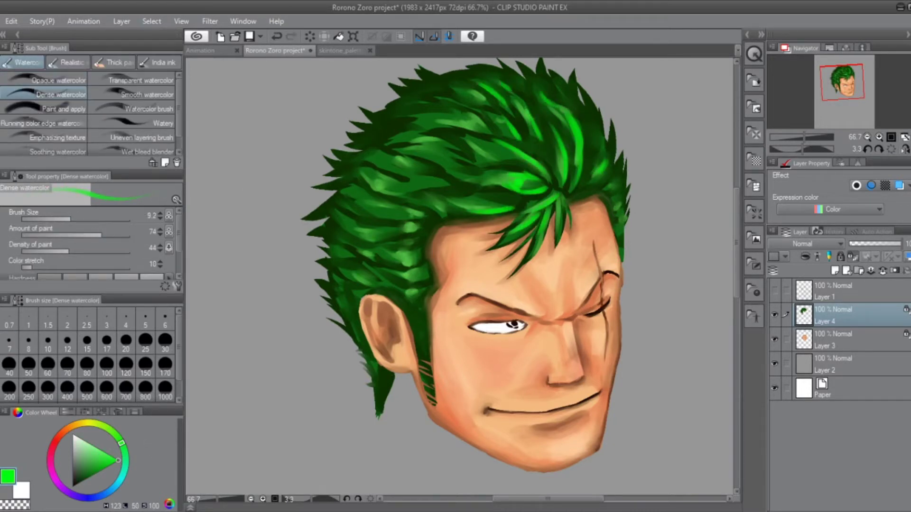
key("j")
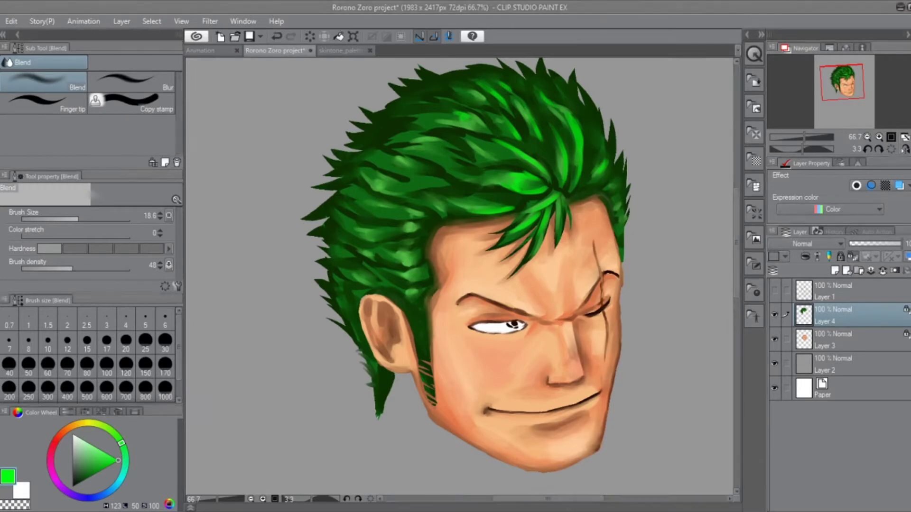
- Add a new layer beneath the face on Layer 3 and choose a light skin orange for the G-pen
scroll(518, 474, "up", 1)
key("p")
left_click(835, 339)
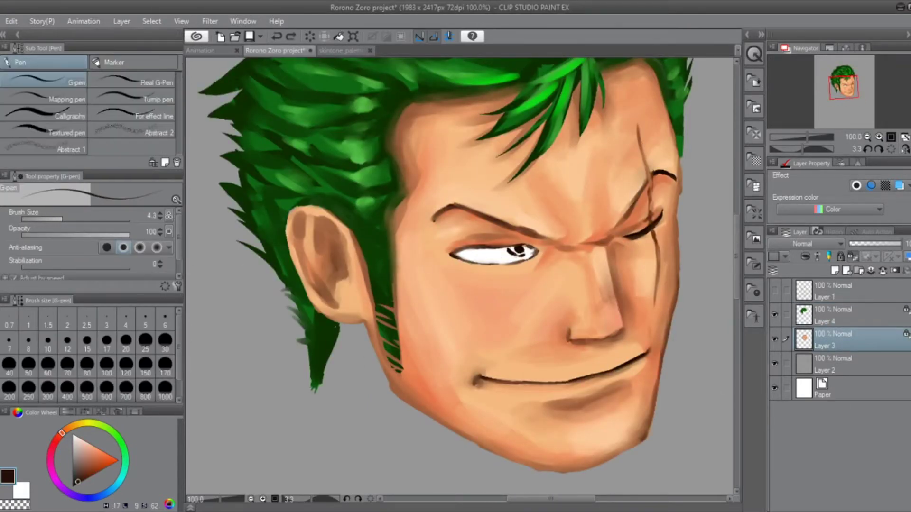
scroll(351, 57, "down", 2)
left_click(62, 412)
key("h")
key("p")
left_click(835, 270)
left_click(50, 446)
- Fill the neck and open chest with flat light skin orange on Layer 5 using the G-pen at size 64.9
left_click_drag(346, 195, 332, 313)
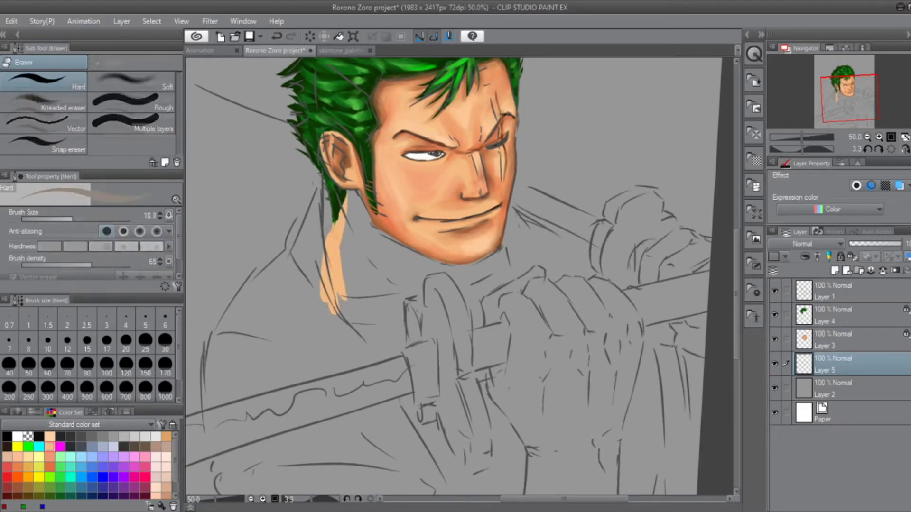
left_click_drag(348, 194, 361, 360)
scroll(456, 275, "down", 2)
left_click_drag(427, 214, 488, 465)
left_click_drag(493, 204, 455, 280)
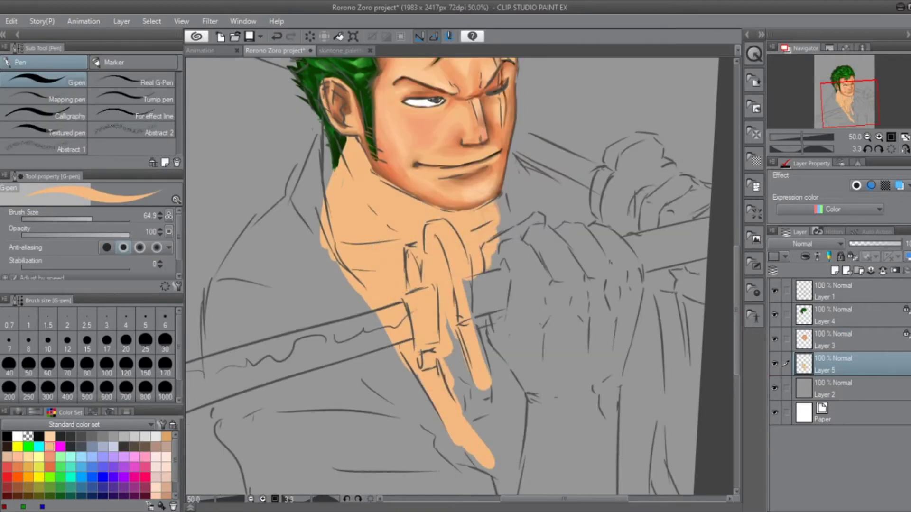
left_click_drag(503, 185, 472, 455)
scroll(455, 275, "down", 2)
mouse_move(513, 166)
left_mouse_down()
mouse_move(503, 446)
mouse_move(526, 394)
left_mouse_up()
scroll(455, 275, "up", 2)
scroll(455, 275, "up", 1)
key("ctrl+z")
- Draw reddish-brown contour lines on the neck, under the jaw and at the shoulder with the G-pen at size 20.7
left_click(50, 466)
left_click_drag(92, 220, 76, 219)
left_click_drag(353, 245, 393, 316)
left_click_drag(329, 326, 415, 318)
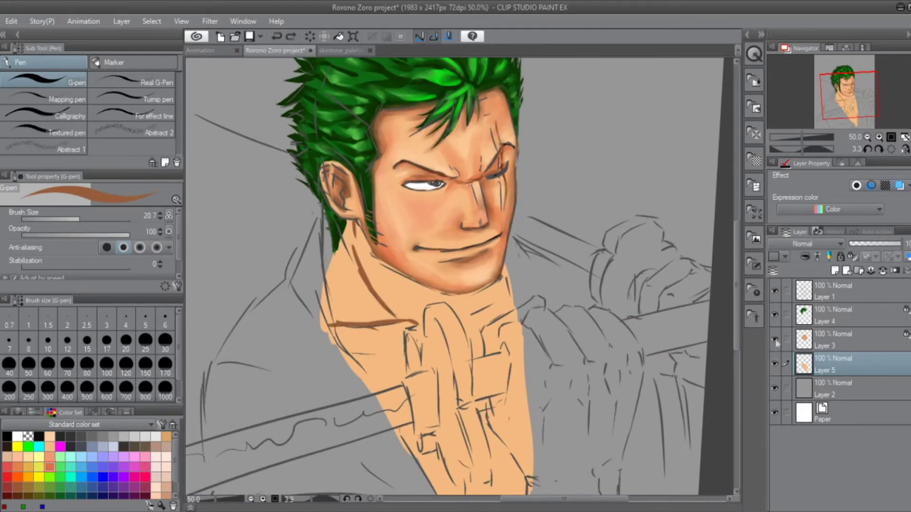
left_click_drag(351, 221, 325, 339)
left_click_drag(359, 223, 445, 295)
left_click_drag(509, 266, 475, 311)
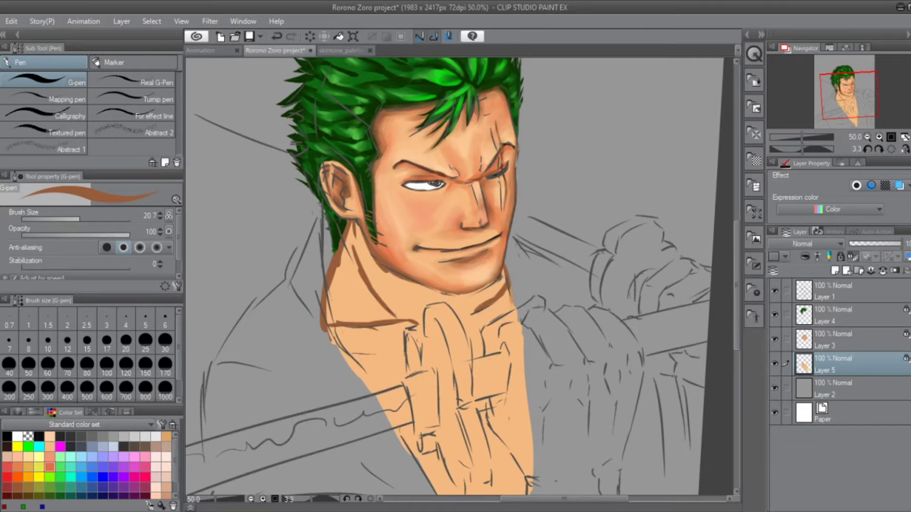
- Undo the last line and draw both collarbones in reddish brown with a slightly larger G-pen
key("ctrl+z")
key("]")
left_click_drag(345, 358, 430, 350)
left_click_drag(513, 281, 471, 345)
- Paint reddish-brown shadow along both edges of the open chest with the G-pen at size 64.9
key("]")
key("]")
key("]")
key("]")
key("]")
key("]")
key("]")
key("]")
key("]")
scroll(451, 275, "down", 5)
mouse_move(344, 222)
left_mouse_down()
mouse_move(349, 246)
mouse_move(501, 488)
left_mouse_up()
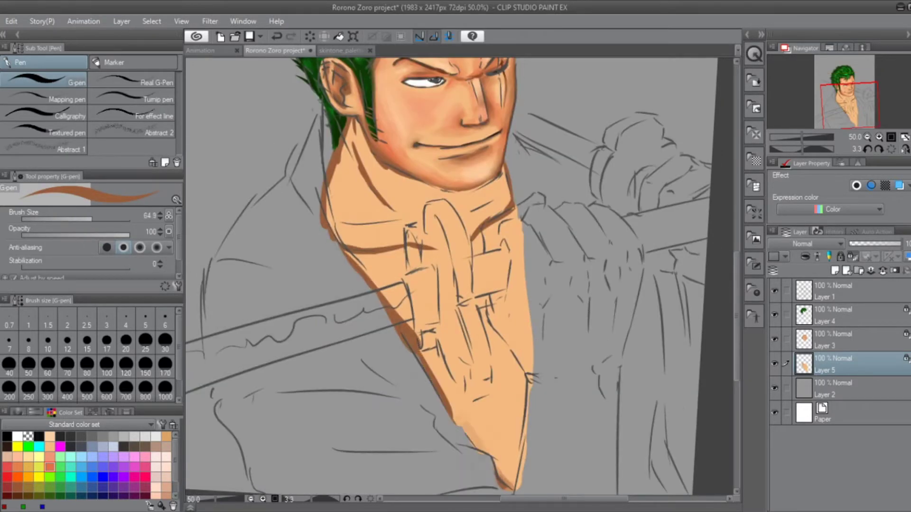
left_click_drag(533, 218, 517, 387)
- Draw the sternum mark and the creases under the chest in reddish brown with a smaller G-pen
scroll(450, 275, "down", 3)
scroll(450, 275, "up", 3)
left_click_drag(465, 297, 467, 309)
key("[")
key("[")
key("[")
key("[")
key("[")
mouse_move(494, 386)
left_mouse_down()
mouse_move(474, 441)
mouse_move(519, 420)
left_mouse_up()
- Hide the sketch on Layer 1
scroll(451, 275, "down", 3)
key("asciicircum")
key("ctrl+minus")
left_click(774, 290)
key("ctrl+plus")
- Shade the neck, collarbones, sternum and lower chest crease in brown with Dense watercolor at sizes 21.9 to 28.7
key("b")
left_click_drag(311, 169, 304, 242)
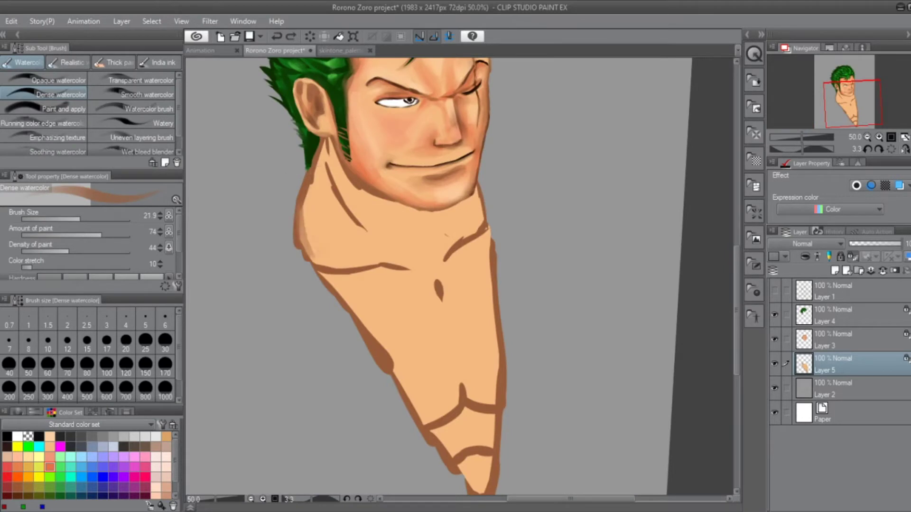
left_click_drag(394, 213, 420, 232)
mouse_move(474, 189)
left_mouse_down()
mouse_move(448, 223)
mouse_move(451, 241)
left_mouse_up()
mouse_move(446, 249)
left_mouse_down()
mouse_move(412, 268)
mouse_move(446, 318)
left_mouse_up()
key("]")
key("]")
left_click_drag(454, 370, 423, 423)
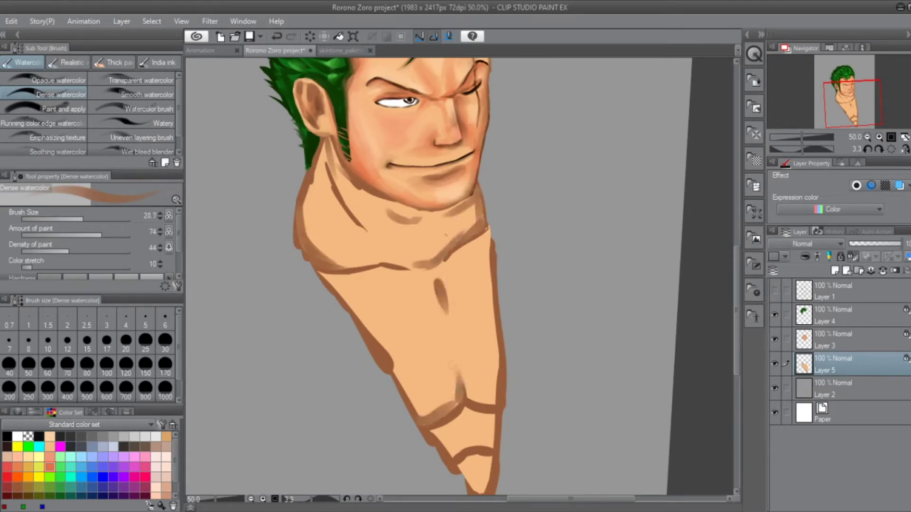
- Add brown shading along the abdominal creases and beneath both collarbones with Dense watercolor at size 28.7
left_click_drag(496, 401, 430, 437)
left_click_drag(481, 454, 459, 469)
left_click_drag(387, 280, 334, 292)
left_click_drag(493, 243, 470, 260)
- Paint reddish-orange midtones on the neck, under the jaw and above the collarbones with Dense watercolor
left_click_drag(314, 159, 309, 228)
left_click_drag(370, 183, 304, 270)
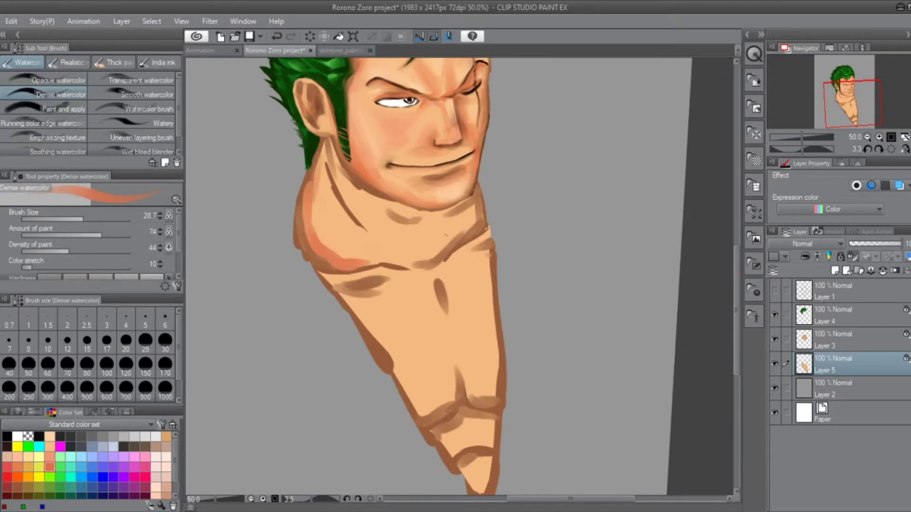
left_click_drag(348, 142, 313, 219)
left_click_drag(387, 149, 332, 208)
left_click_drag(465, 202, 377, 214)
left_click_drag(434, 218, 401, 229)
mouse_move(439, 246)
left_mouse_down()
mouse_move(370, 265)
mouse_move(361, 257)
left_mouse_up()
key("[")
left_click_drag(476, 206, 462, 231)
- Paint reddish-orange midtones below the collarbones, down the sternum and along the chest and abdomen edges with a larger brush
key("bracketright")
key("bracketright")
key("bracketright")
mouse_move(399, 271)
left_mouse_down()
mouse_move(332, 284)
mouse_move(441, 411)
mouse_move(430, 273)
left_mouse_up()
left_click_drag(446, 309, 458, 406)
left_click_drag(448, 268, 493, 251)
left_click_drag(494, 258, 489, 394)
left_click_drag(493, 348, 489, 396)
mouse_move(496, 420)
left_mouse_down()
mouse_move(444, 453)
mouse_move(470, 491)
left_mouse_up()
- Paint a lighter peach-pink tone over the neck muscles and above the collarbone with Dense watercolor
left_click(50, 456)
left_click_drag(365, 173, 332, 232)
left_click_drag(398, 175, 332, 227)
left_click_drag(315, 173, 330, 213)
left_click_drag(370, 235, 323, 256)
- Paint light peach highlights on the neck muscle, collarbones and both chest muscles with Dense watercolor
left_click(49, 436)
left_click_drag(332, 195, 318, 237)
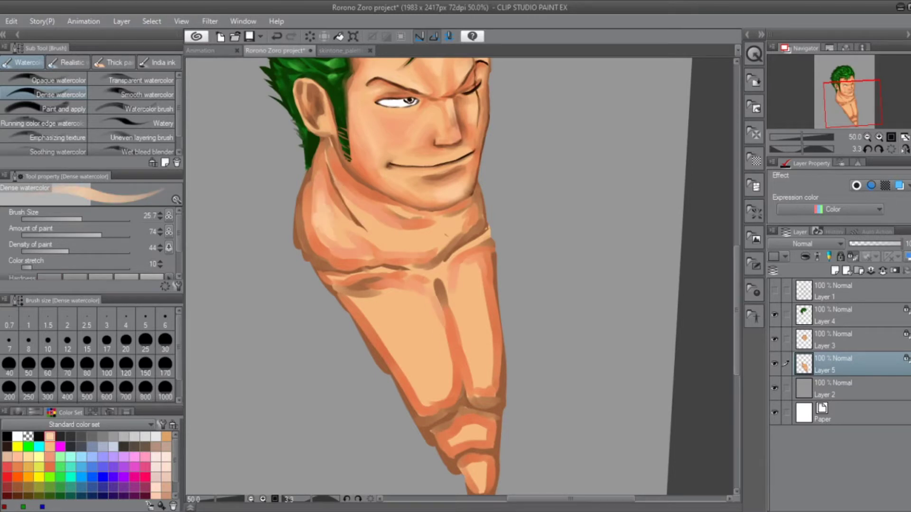
left_click_drag(375, 271, 341, 280)
key("bracketright")
left_click_drag(489, 242, 449, 268)
mouse_move(420, 310)
left_mouse_down()
mouse_move(394, 323)
mouse_move(427, 384)
left_mouse_up()
left_click_drag(479, 270, 474, 366)
- Blend the neck, collarbone, chest and abdomen tones into smooth skin gradients with the Blend tool at about size 23
key("j")
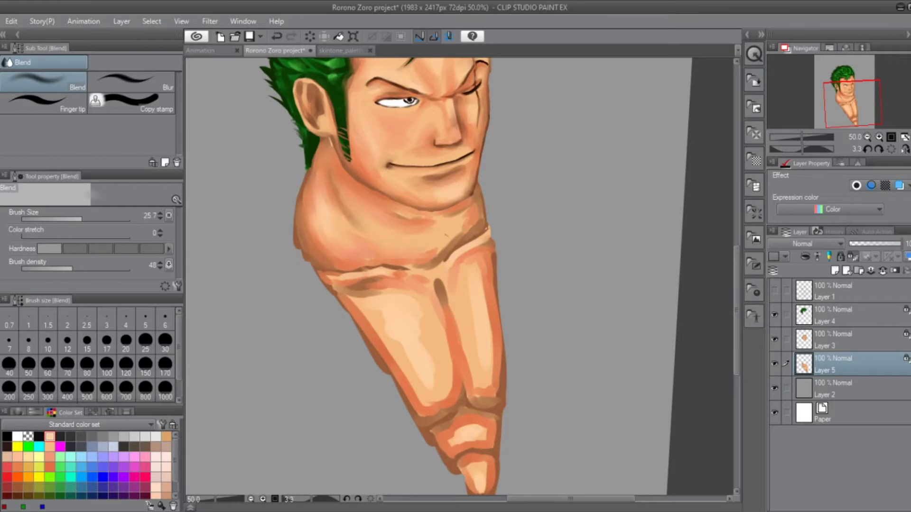
mouse_move(386, 277)
left_mouse_down()
mouse_move(377, 341)
mouse_move(408, 391)
left_mouse_up()
left_click_drag(394, 265, 446, 298)
left_click_drag(458, 228, 487, 261)
left_click_drag(488, 280, 458, 363)
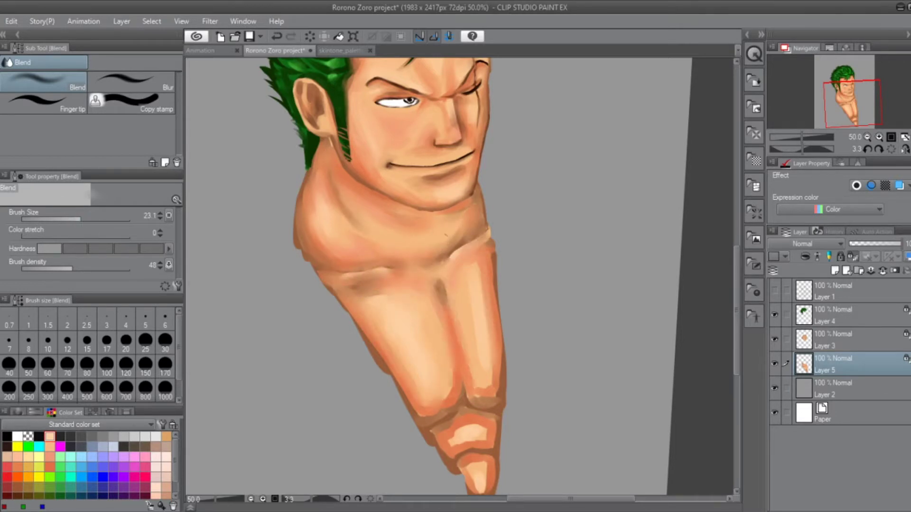
left_click_drag(474, 424, 469, 448)
left_click_drag(441, 280, 446, 303)
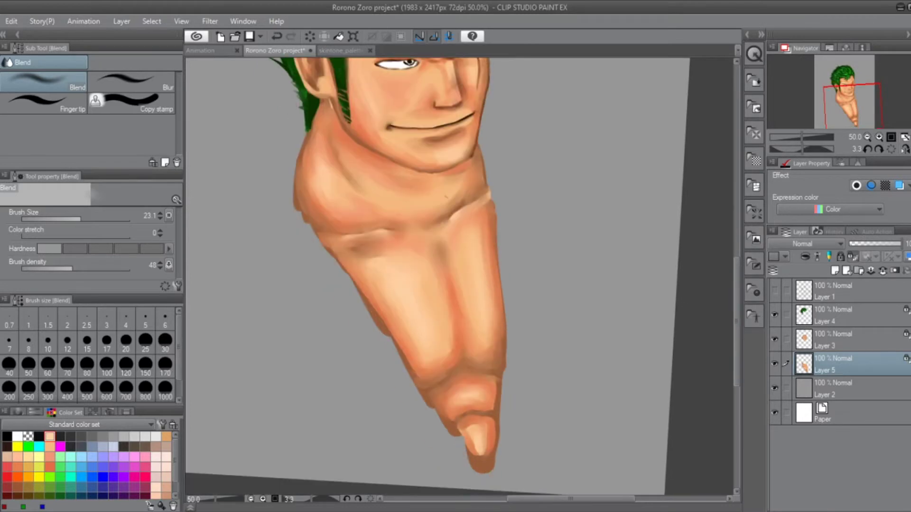
left_click_drag(479, 425, 474, 458)
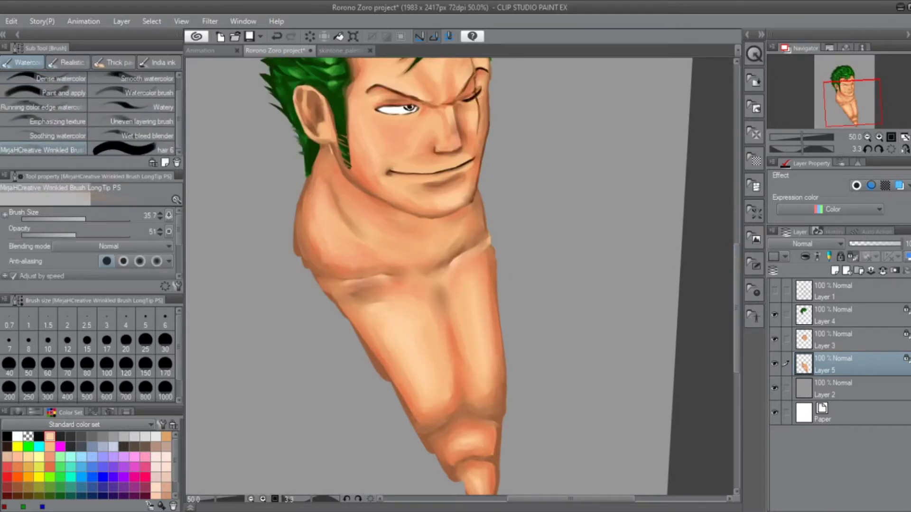
- Stroke skin tone over the lower chest with the MejaHCreative Wrinkled Brush and undo the last stroke
left_click_drag(424, 375, 449, 402)
left_click_drag(448, 348, 446, 399)
scroll(459, 324, "down", 3)
key("ctrl+z")
key("b")
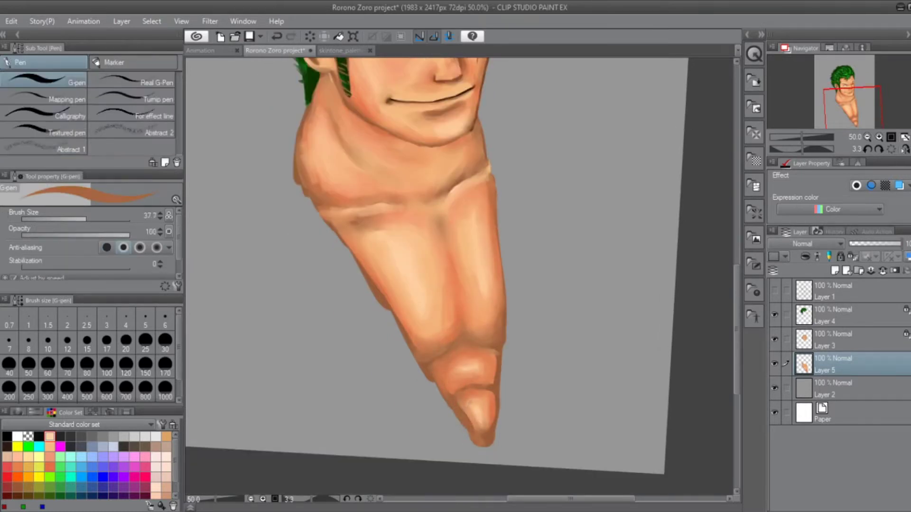
key("j")
scroll(439, 277, "up", 3)
key("b")
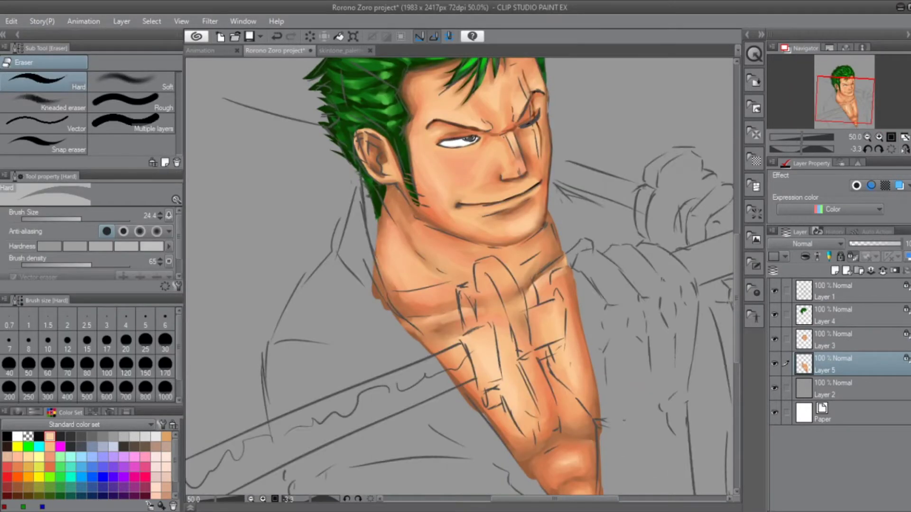
- Outline the robe's opening in dark green along the neck and both chest edges with the G-pen on a new layer
key("p")
key("ctrl+shift+n")
mouse_move(377, 213)
left_mouse_down()
mouse_move(367, 314)
mouse_move(420, 349)
left_mouse_up()
left_click(18, 412)
key("ctrl+minus")
left_click_drag(431, 301, 511, 465)
left_click_drag(541, 237, 547, 331)
left_click_drag(546, 285, 519, 475)
key("ctrl+plus")
key("ctrl+plus")
key("bracketleft")
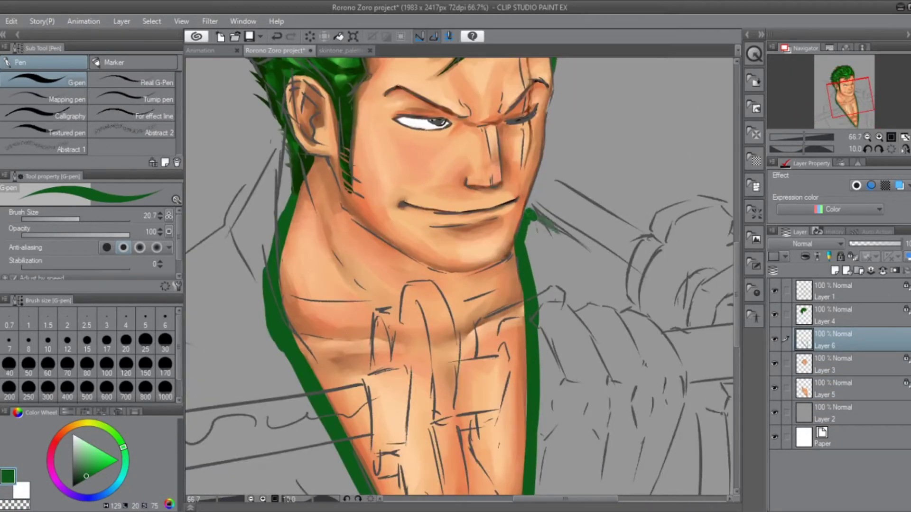
- Fill the robe in dark green over the shoulder and sleeve beside the closed, scarred eye, varying the G-pen size
key("ctrl+minus")
key("bracketright")
key("bracketright")
key("bracketright")
mouse_move(576, 251)
left_mouse_down()
mouse_move(593, 418)
mouse_move(584, 494)
mouse_move(617, 332)
mouse_move(617, 494)
left_mouse_up()
key("bracketleft")
key("bracketleft")
left_click_drag(634, 391, 662, 486)
scroll(475, 285, "down", 3)
left_click_drag(654, 314, 664, 363)
- Fill the robe's other shoulder, chest panel and sleeve on the ear side in dark green with a larger G-pen
scroll(474, 285, "up", 2)
left_click_drag(450, 181, 365, 279)
left_click_drag(370, 228, 361, 308)
key("bracketright")
left_click_drag(403, 218, 498, 408)
left_click_drag(436, 228, 536, 422)
mouse_move(394, 237)
left_mouse_down()
mouse_move(361, 313)
mouse_move(360, 342)
mouse_move(427, 408)
left_mouse_up()
key("bracketright")
left_click_drag(521, 237, 498, 309)
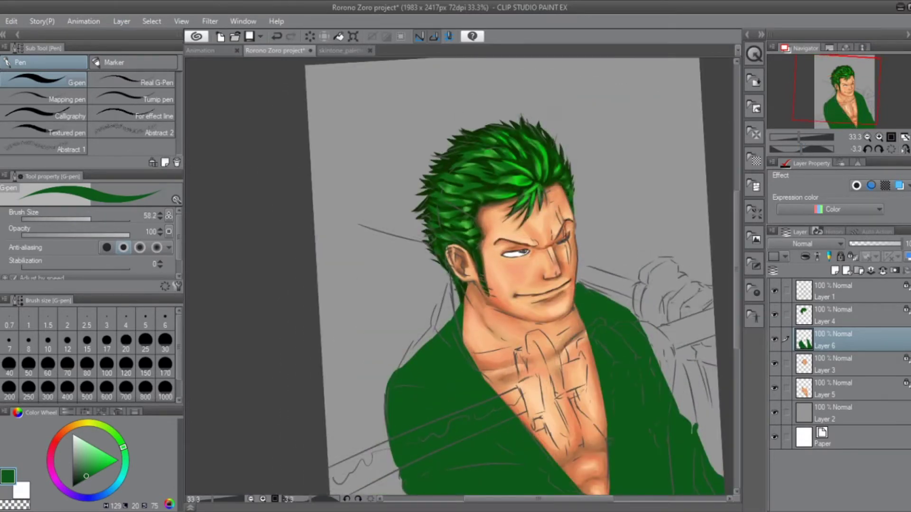
key("ctrl+minus")
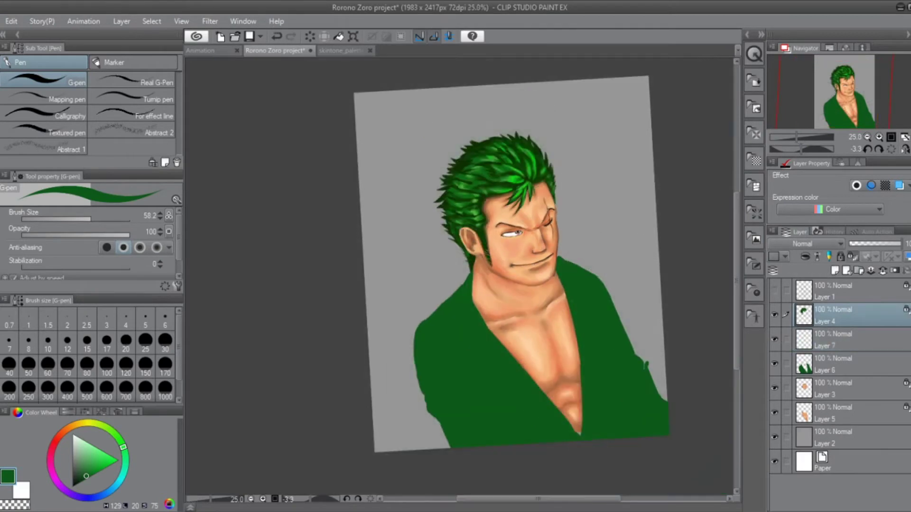
- Move the hair, face, torso and robe layers upward on the canvas by about the same distance
key("k")
left_click_drag(498, 190, 493, 156)
left_click(835, 388)
left_click_drag(521, 237, 517, 209)
left_click(835, 413)
left_click_drag(545, 356, 541, 322)
left_click(835, 365)
left_click_drag(604, 343, 604, 310)
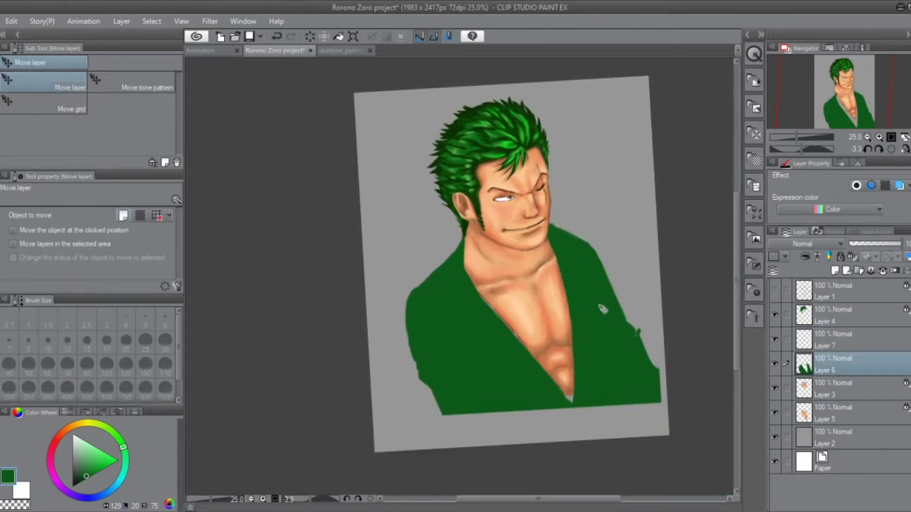
- Shift the sketch layer up to match the figure and nudge the robe layer into alignment
left_click(774, 290)
left_click(834, 290)
left_click_drag(616, 403, 616, 237)
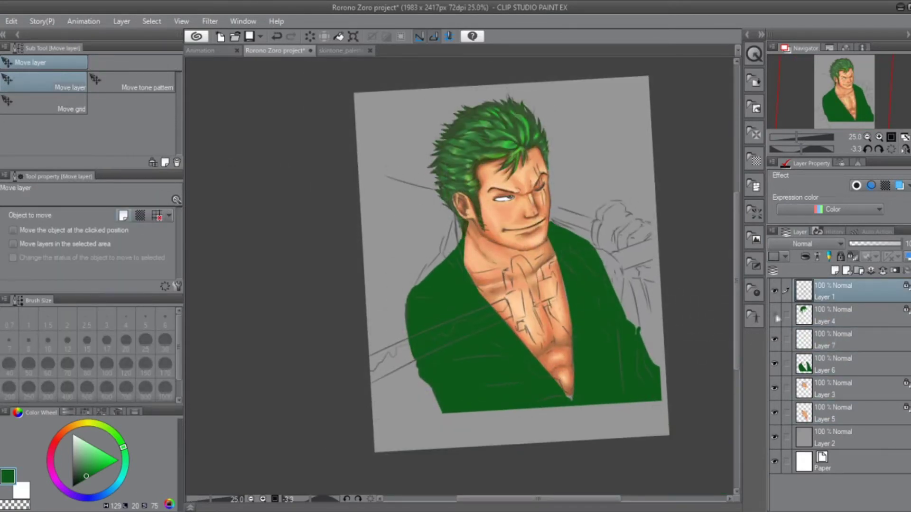
left_click(835, 365)
left_click_drag(546, 308, 545, 305)
left_click(775, 290)
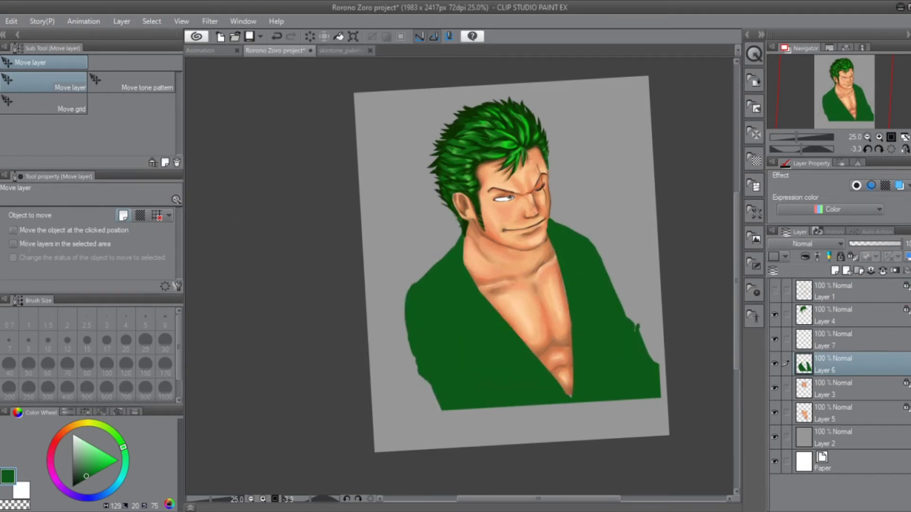
- Extend the sketch's robe folds and sleeve lines toward the canvas's lower edge in black with the G-pen at size 6.3
key("p")
left_click(774, 290)
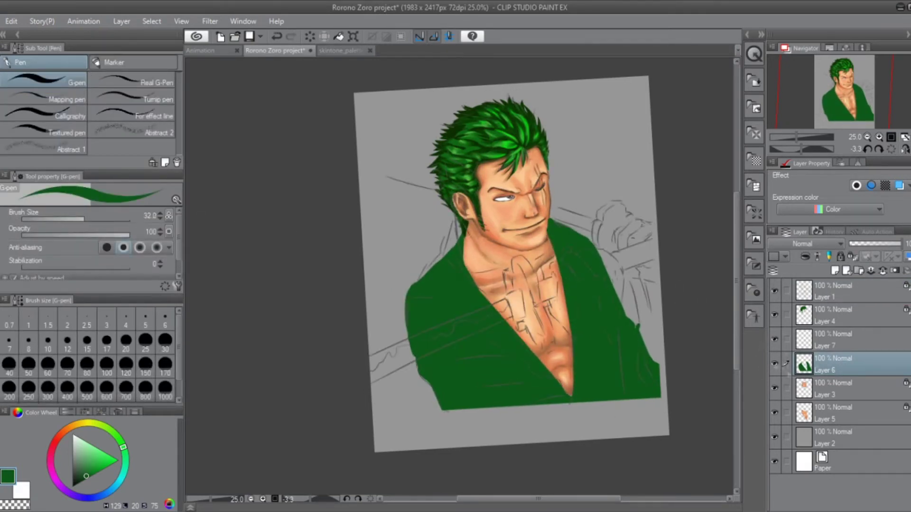
left_click(775, 364)
left_click(835, 291)
left_click_drag(52, 220, 66, 220)
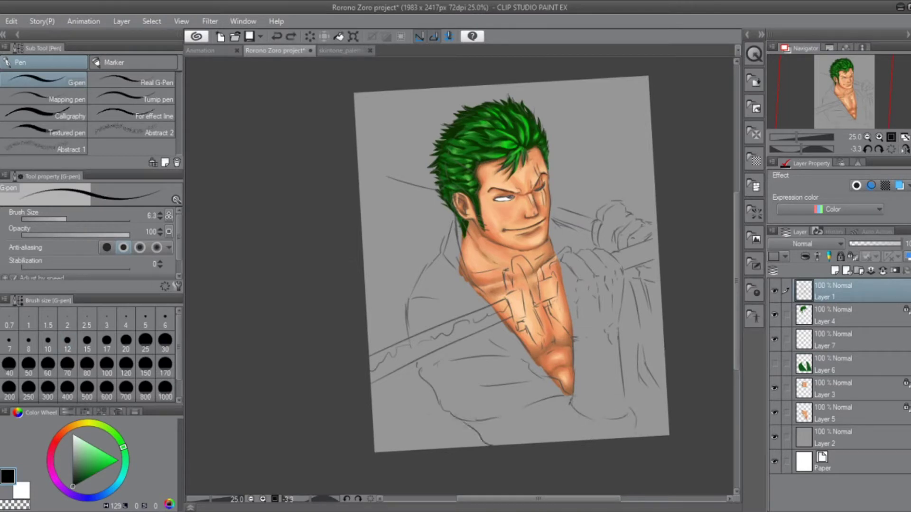
key("e")
left_click(775, 364)
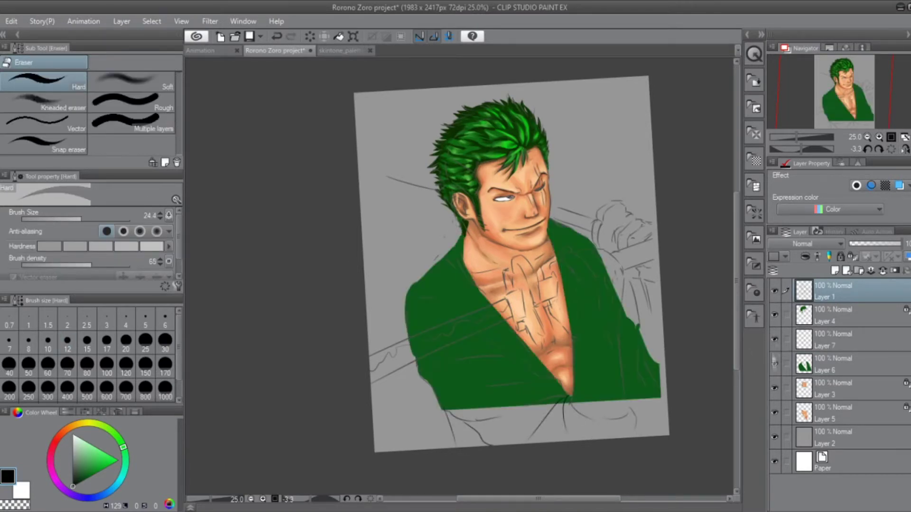
left_click(775, 365)
left_click(774, 365)
- Extend the dark green robe fill down to the canvas's lower edge on the robe layer
key("p")
mouse_move(451, 437)
left_mouse_down()
mouse_move(612, 427)
mouse_move(664, 371)
left_mouse_up()
key("ctrl+z")
left_click(835, 364)
mouse_move(475, 437)
left_mouse_down()
mouse_move(607, 425)
mouse_move(664, 365)
left_mouse_up()
left_click(847, 297)
left_click_drag(453, 368, 467, 444)
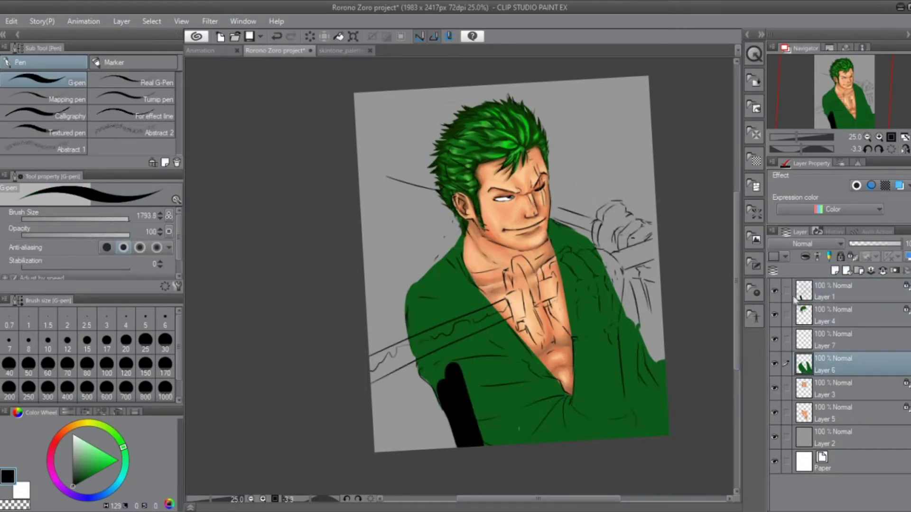
key("e")
left_click_drag(455, 365, 470, 441)
- Fill the lower sleeve edge beside the elbow in dark green on the robe layer with the G-pen at size 124.7
left_click(835, 365)
key("p")
left_click_drag(451, 411, 470, 446)
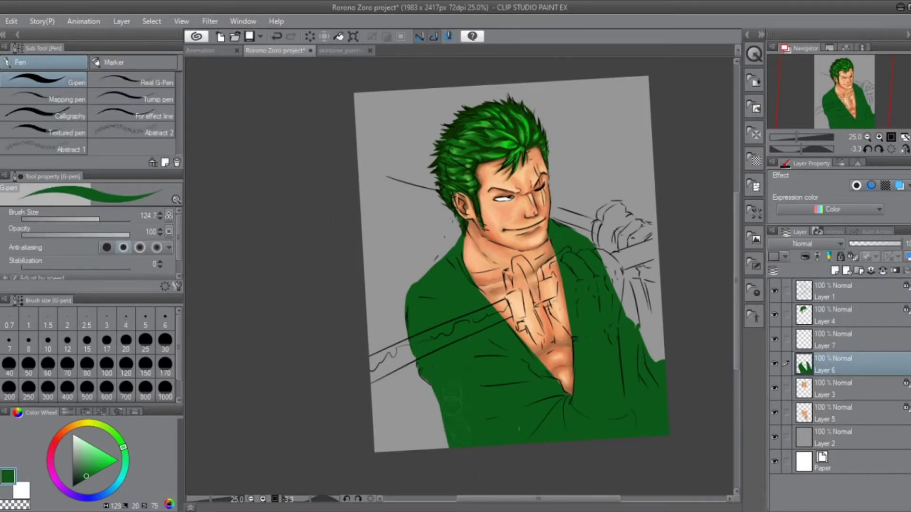
- Hide the torso layer and block in the raised fist and forearm in flat light peach on a new layer above the robe
scroll(545, 178, "up", 1)
left_click(835, 413)
left_click(835, 389)
left_click(85, 412)
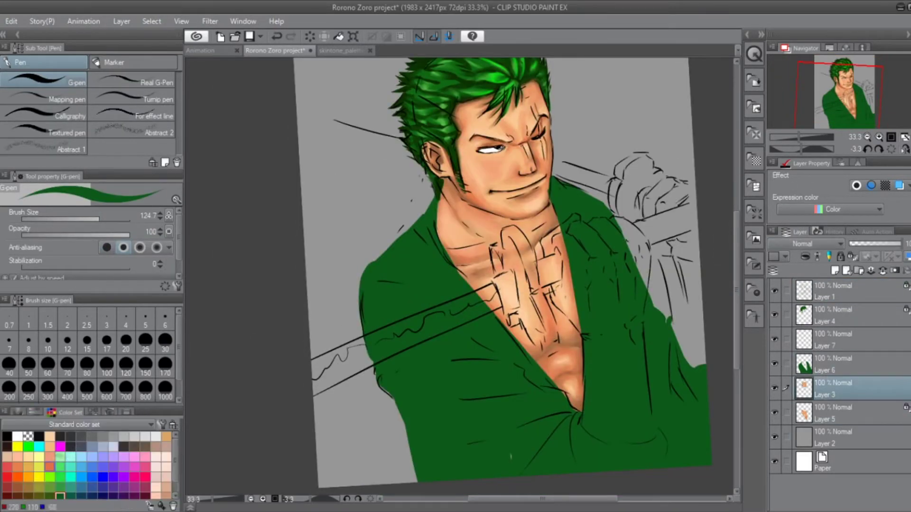
left_click(49, 437)
key("ctrl+z")
key("ctrl+z")
left_click(775, 437)
mouse_move(584, 337)
left_mouse_down()
mouse_move(553, 247)
mouse_move(579, 218)
left_mouse_up()
left_click_drag(610, 256, 619, 423)
left_click_drag(569, 228, 636, 318)
left_click_drag(593, 323, 597, 417)
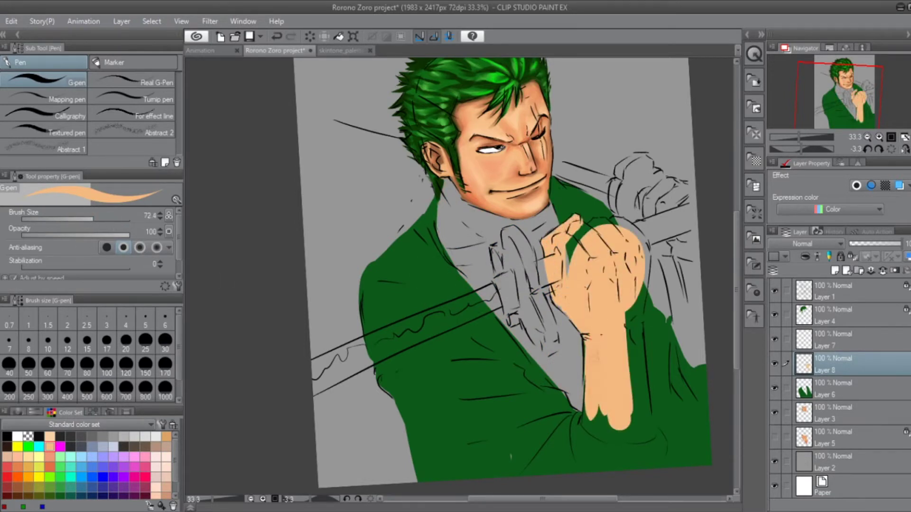
- Fill out the fist's knuckles, wrist and forearm to the sketch lines in peach with a smaller G-pen, checking without the sketch
left_click_drag(584, 351, 631, 442)
mouse_move(576, 235)
left_mouse_down()
mouse_move(614, 219)
mouse_move(642, 342)
left_mouse_up()
left_click_drag(643, 249, 638, 441)
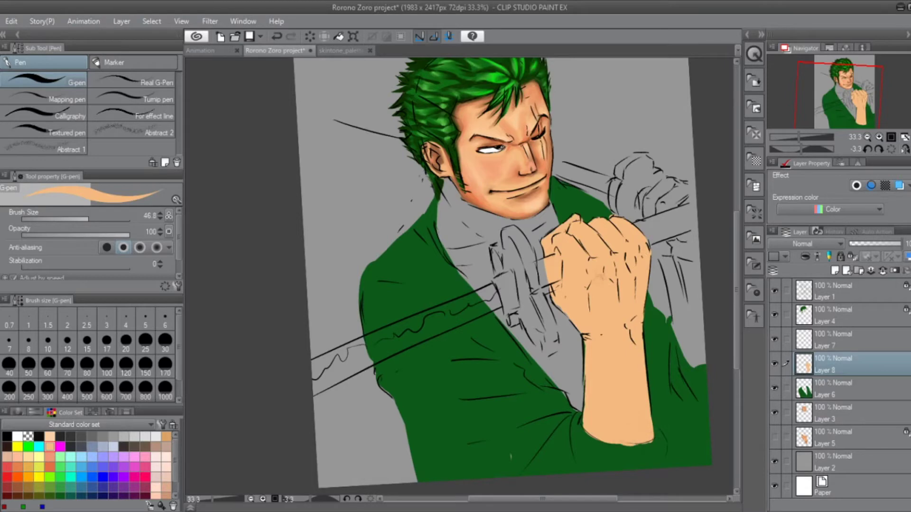
scroll(641, 312, "up", 1)
left_click(775, 286)
left_click(775, 285)
left_click(775, 285)
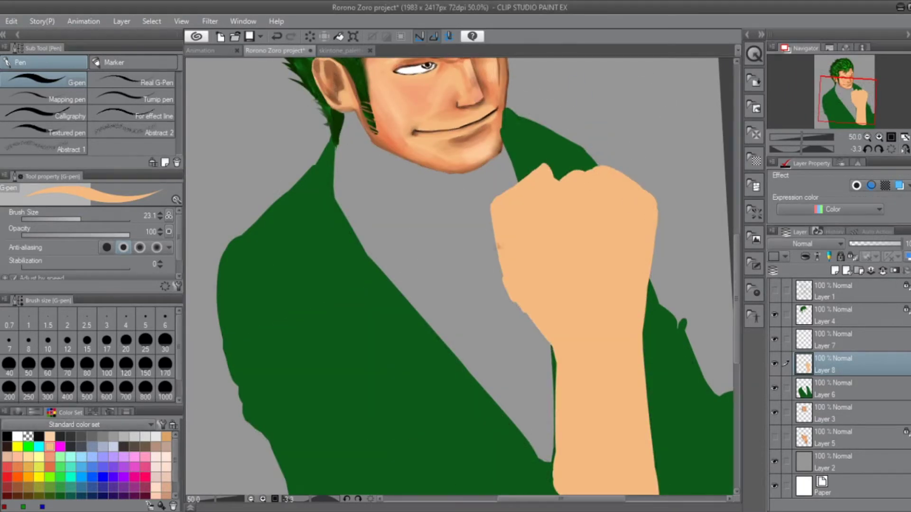
- Draw brown contour lines between the fingers, over the knuckles and down both sides of the fist and forearm with the G-pen
scroll(504, 280, "down", 3)
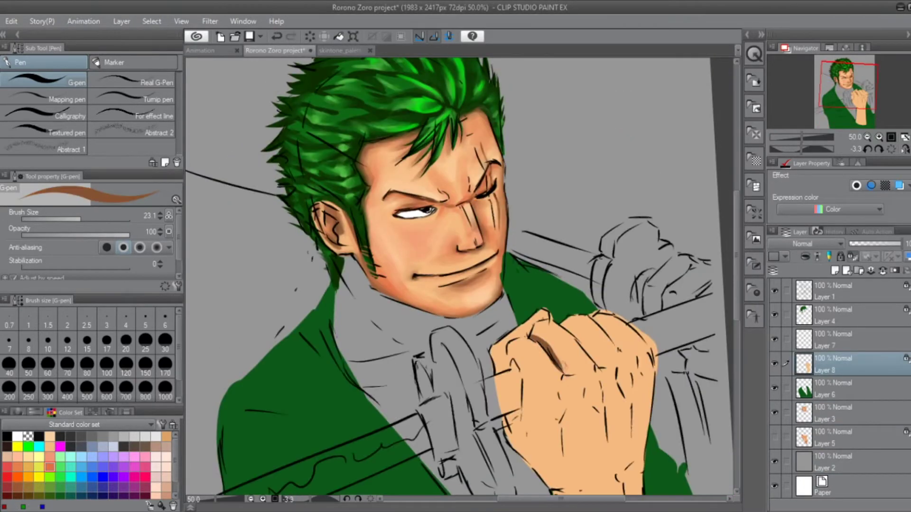
scroll(503, 275, "down", 3)
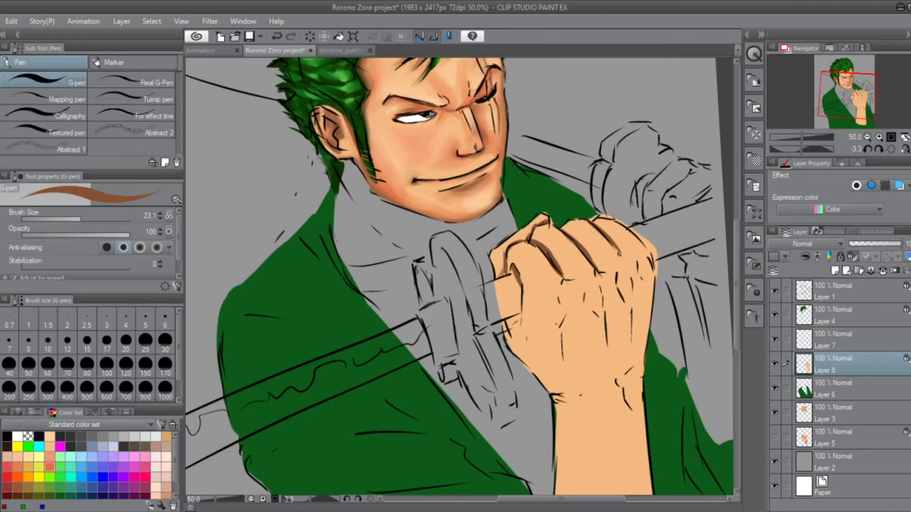
left_click_drag(591, 216, 657, 277)
scroll(521, 276, "down", 3)
mouse_move(505, 259)
left_mouse_down()
mouse_move(551, 320)
mouse_move(556, 467)
left_mouse_up()
left_click_drag(654, 190, 642, 420)
- Outline the forearm's lower end and the thumb crease in brown with the G-pen at size 23.1
scroll(569, 285, "down", 5)
left_click_drag(558, 354, 643, 327)
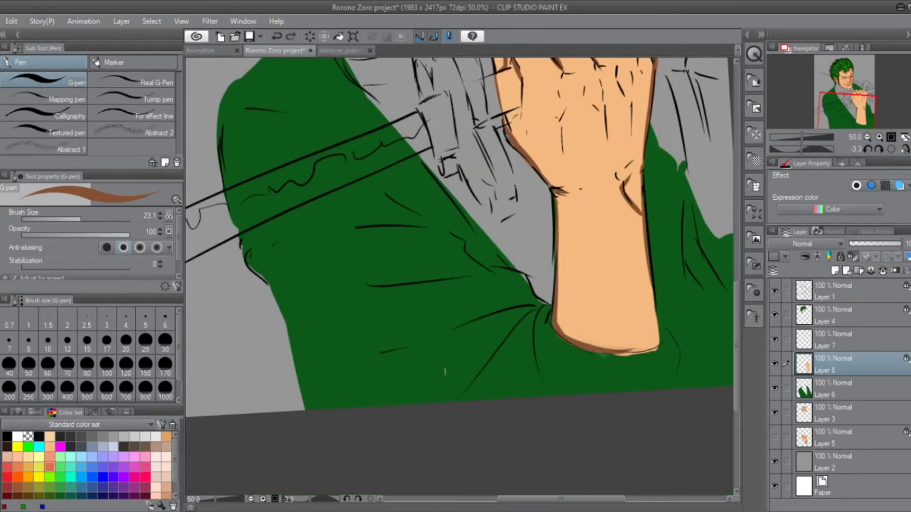
left_click_drag(610, 356, 659, 316)
scroll(569, 284, "up", 5)
left_click_drag(522, 217, 512, 263)
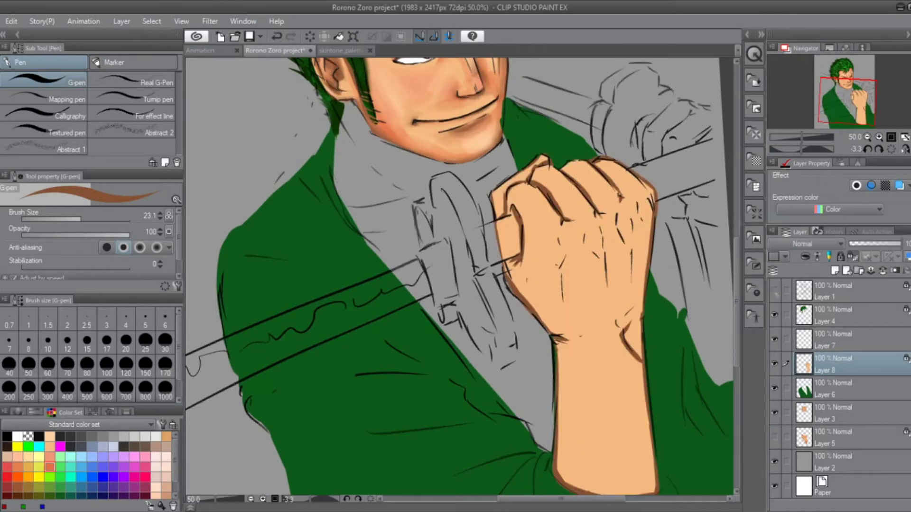
- Shade between the fingers, below the knuckles and along the back-of-hand tendons in reddish orange with Dense watercolor at size 17.6, checking against the sketch
left_click(775, 290)
key("b")
mouse_move(516, 204)
left_mouse_down()
mouse_move(524, 222)
mouse_move(546, 182)
mouse_move(570, 214)
mouse_move(534, 271)
left_mouse_up()
mouse_move(555, 168)
left_mouse_down()
mouse_move(590, 209)
mouse_move(619, 202)
left_mouse_up()
left_click_drag(599, 162, 622, 202)
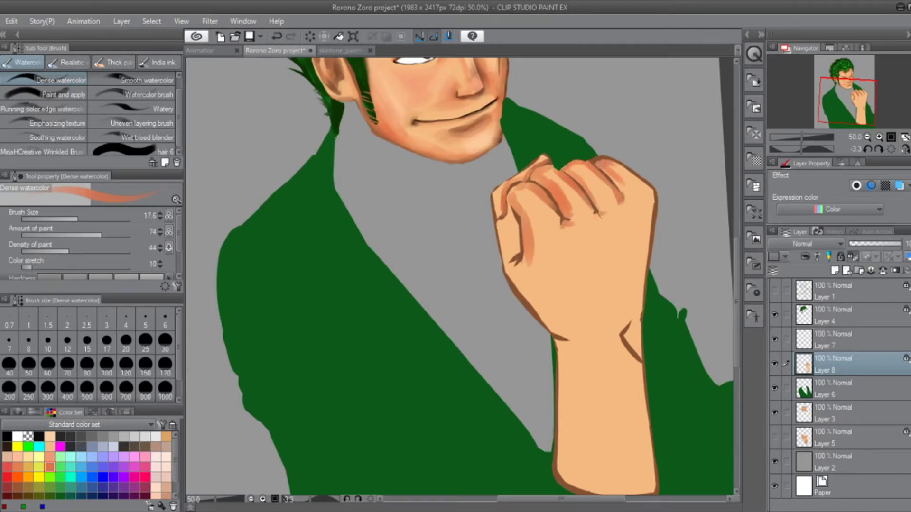
left_click(774, 290)
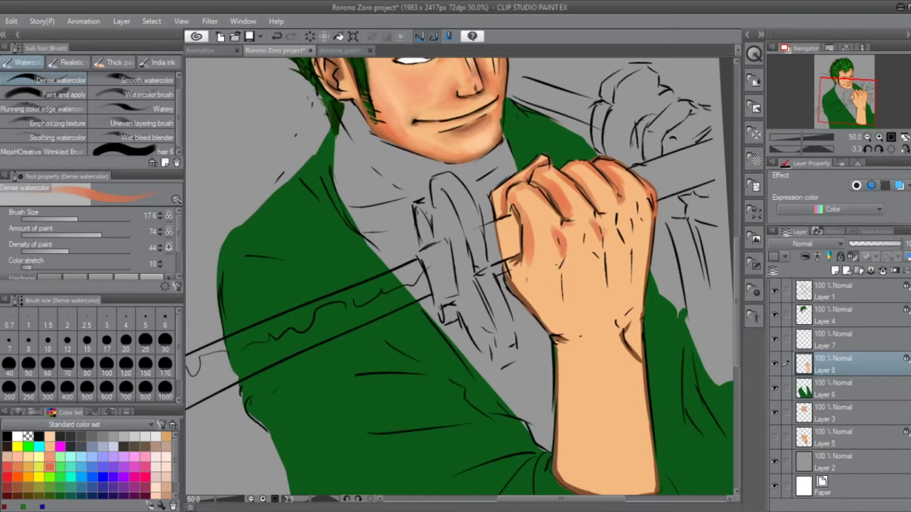
left_click(774, 291)
key("ctrl+z")
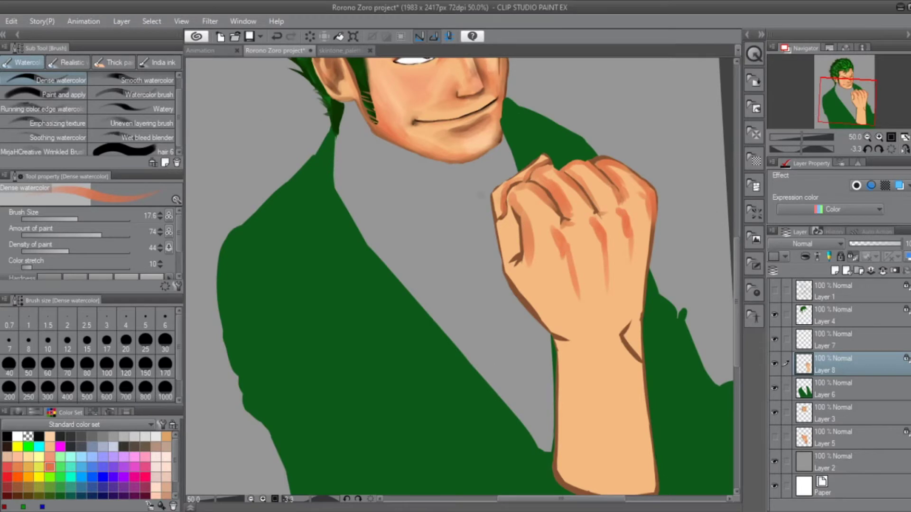
- Shade the hand's left edge, the wrist crease and the forearm's left side in reddish orange with a larger Dense watercolor brush
scroll(463, 275, "down", 2)
key("bracketright")
key("bracketright")
key("bracketright")
left_click_drag(512, 225, 574, 287)
left_click_drag(617, 266, 643, 321)
mouse_move(560, 289)
left_mouse_down()
mouse_move(570, 353)
mouse_move(560, 408)
left_mouse_up()
key("bracketleft")
left_click_drag(567, 313, 558, 418)
left_click_drag(560, 400, 586, 439)
- Add reddish-orange shadow down the right side of the hand and forearm with a smaller Dense watercolor brush
left_click_drag(638, 260, 642, 310)
left_click_drag(635, 245, 640, 308)
key("bracketleft")
mouse_move(648, 157)
left_mouse_down()
mouse_move(636, 259)
mouse_move(652, 441)
mouse_move(589, 437)
left_mouse_up()
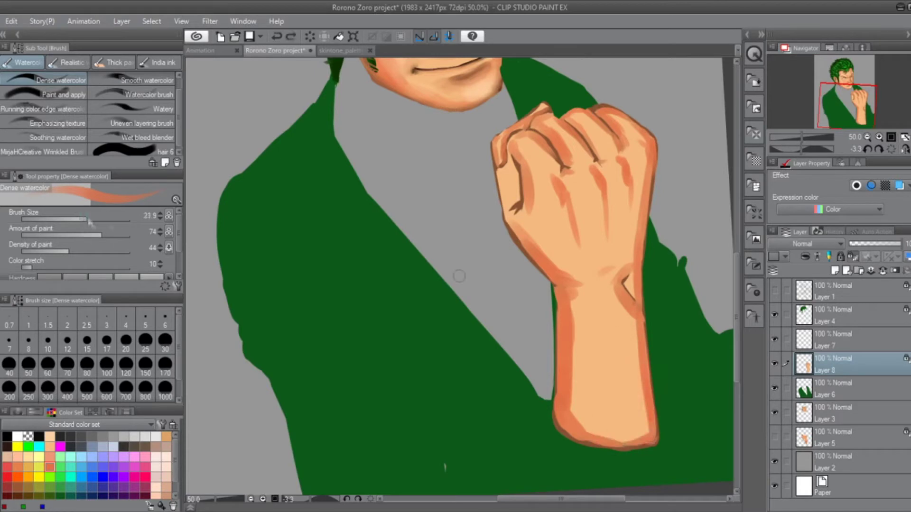
key("ctrl+z")
key("bracketleft")
key("bracketleft")
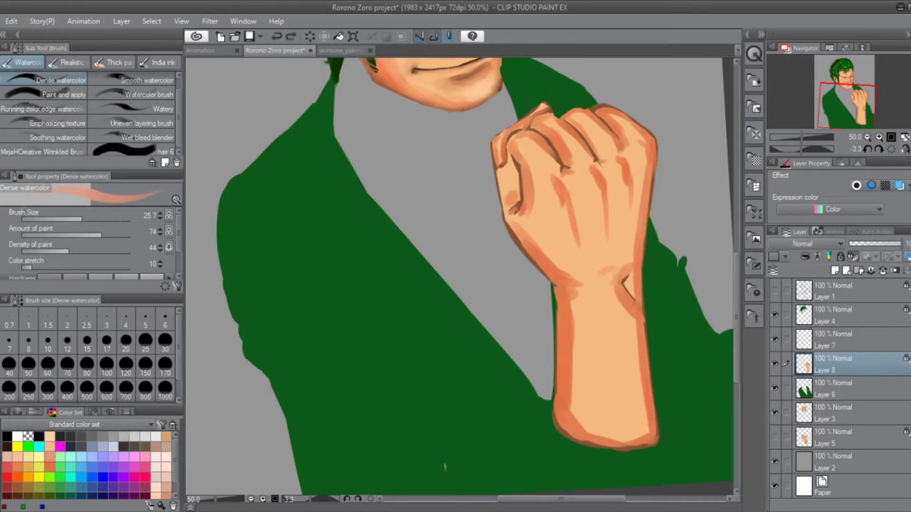
- Paint softer mid-tones between the hand's tendons, toward the thumb side and inside the forearm's shaded edge with Dense watercolor
key("bracketright")
key("bracketright")
key("bracketright")
left_click_drag(580, 189, 570, 250)
left_click_drag(610, 168, 604, 243)
mouse_move(628, 184)
left_mouse_down()
mouse_move(624, 231)
mouse_move(521, 274)
left_mouse_up()
mouse_move(574, 304)
left_mouse_down()
mouse_move(584, 424)
mouse_move(610, 434)
left_mouse_up()
- Paint light peach highlights on the fingers, knuckles and tendons with a smaller Dense watercolor brush
key("bracketleft")
key("bracketleft")
left_click_drag(567, 121, 553, 202)
left_click_drag(595, 119, 619, 176)
left_click_drag(626, 114, 643, 228)
left_click_drag(598, 190, 599, 242)
left_click_drag(569, 213, 540, 258)
- Paint a light peach highlight down the middle of the forearm with Dense watercolor at size 52.2
key("bracketright")
key("bracketright")
key("bracketright")
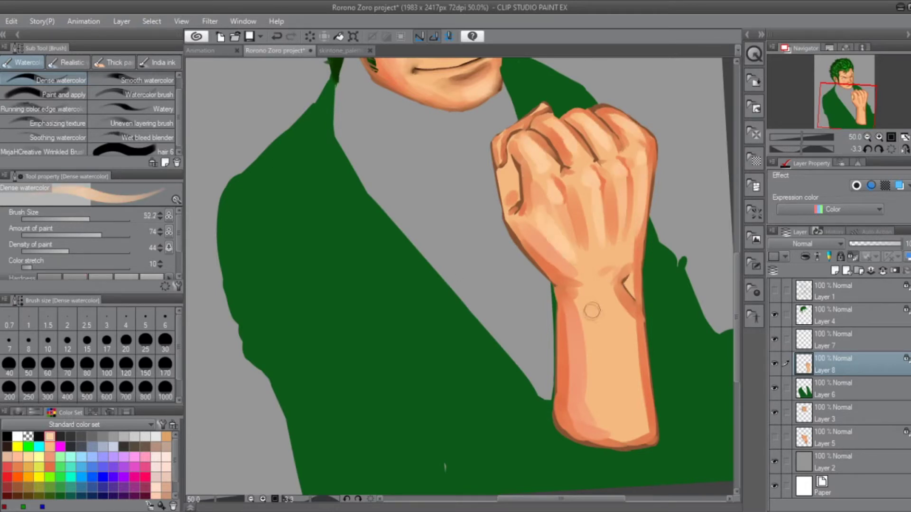
left_click_drag(588, 305, 614, 427)
- Blend the shadows and highlights on the index and middle fingers with the Blend tool
key("j")
left_click_drag(519, 135, 527, 176)
mouse_move(545, 123)
left_mouse_down()
mouse_move(570, 161)
mouse_move(562, 176)
left_mouse_up()
left_click_drag(532, 147, 540, 156)
key("b")
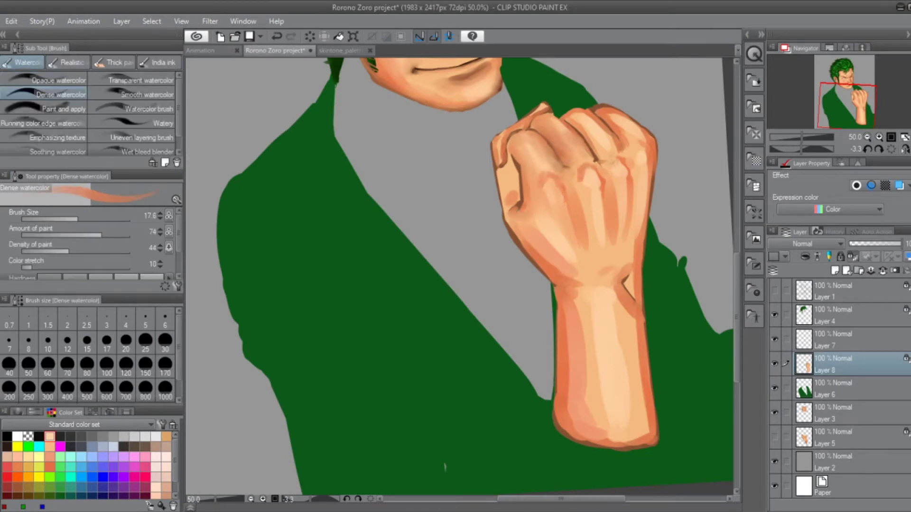
- Blend the remaining fingers, the back of the hand and the full length of the forearm into smooth skin tones
key("j")
left_click_drag(584, 166, 605, 231)
left_click_drag(603, 150, 606, 159)
mouse_move(569, 119)
left_mouse_down()
mouse_move(617, 148)
mouse_move(626, 219)
left_mouse_up()
left_click_drag(641, 152, 634, 265)
left_click_drag(567, 275, 569, 422)
left_click_drag(579, 290, 605, 412)
key("bracketleft")
left_click_drag(621, 275, 647, 423)
- Add skin texture over the knuckles, hand and forearm with the MirjaHCreative Wrinkled Brush at size 44.3 and 51% opacity
key("b")
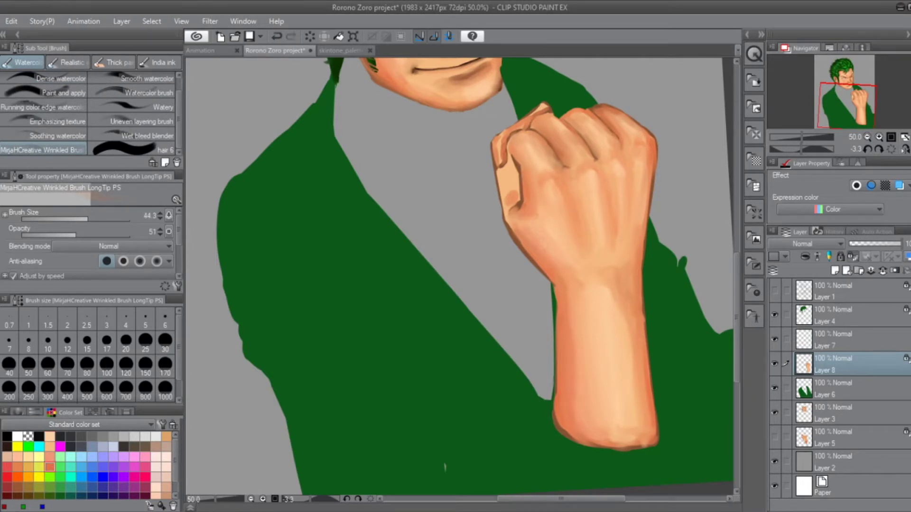
left_click_drag(588, 128, 609, 251)
left_click_drag(609, 142, 631, 175)
left_click_drag(636, 116, 626, 142)
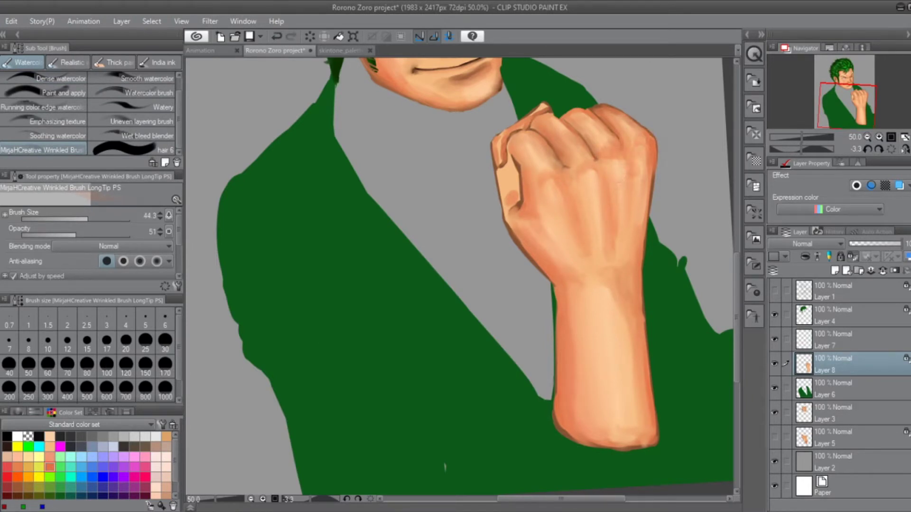
left_click_drag(628, 328, 634, 427)
left_click_drag(598, 365, 593, 432)
mouse_move(526, 237)
left_mouse_down()
mouse_move(560, 427)
mouse_move(593, 446)
left_mouse_up()
- Blend the fist's and forearm's edges, and soften the wrist crease with the wrinkled brush at size 37.7
key("j")
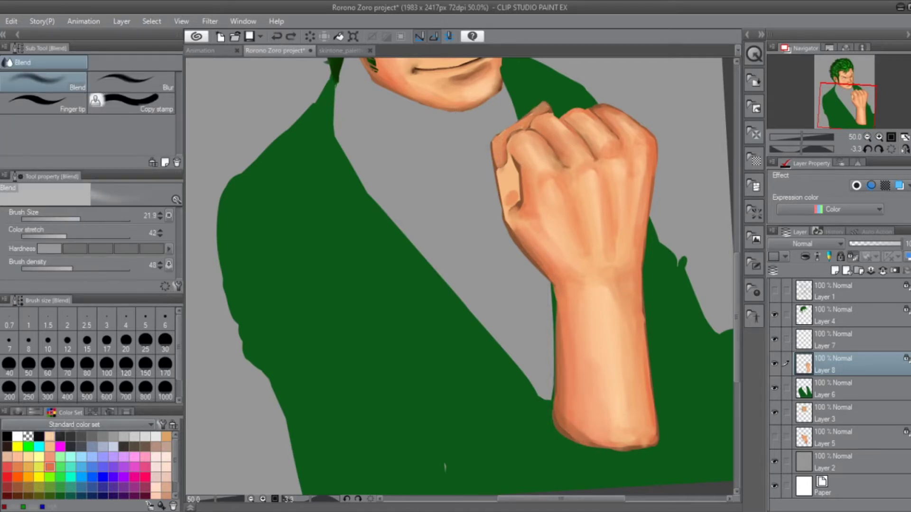
key("b")
key("bracketleft")
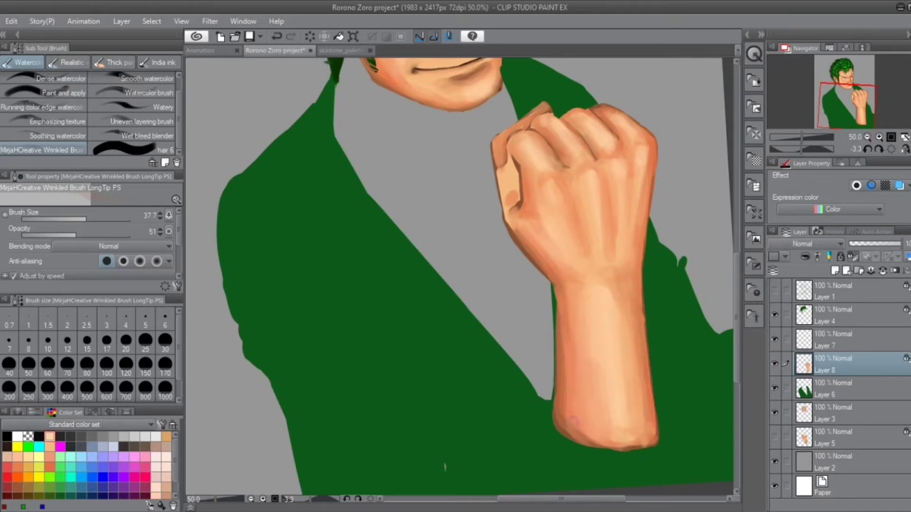
scroll(463, 278, "up", 5)
scroll(462, 277, "down", 2)
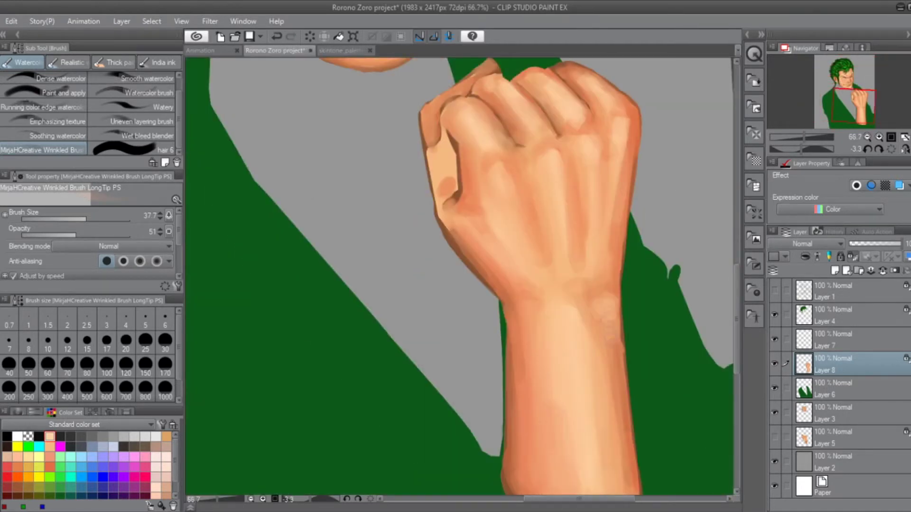
scroll(462, 277, "up", 3)
- Deepen the brown shadows between the fingers with Dense watercolor at size 17.6, and round out the knuckle tops in peach with the G-pen
left_click(61, 80)
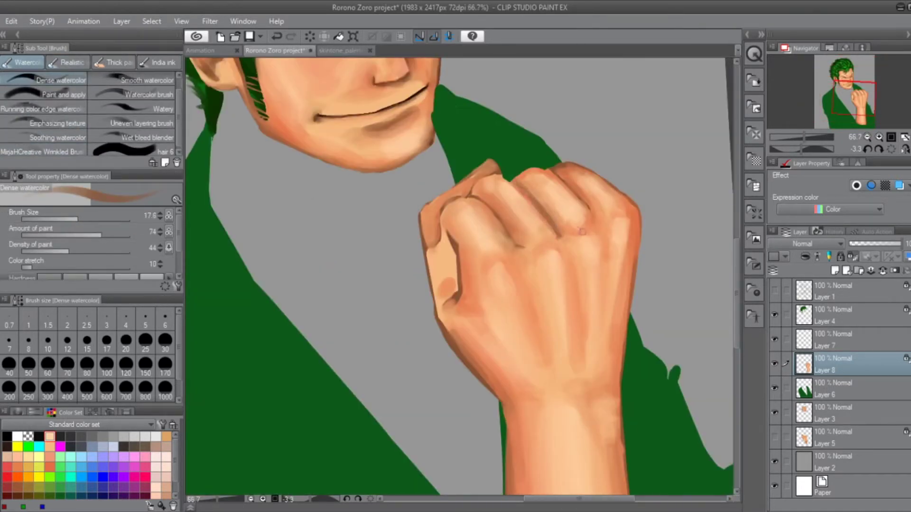
key("p")
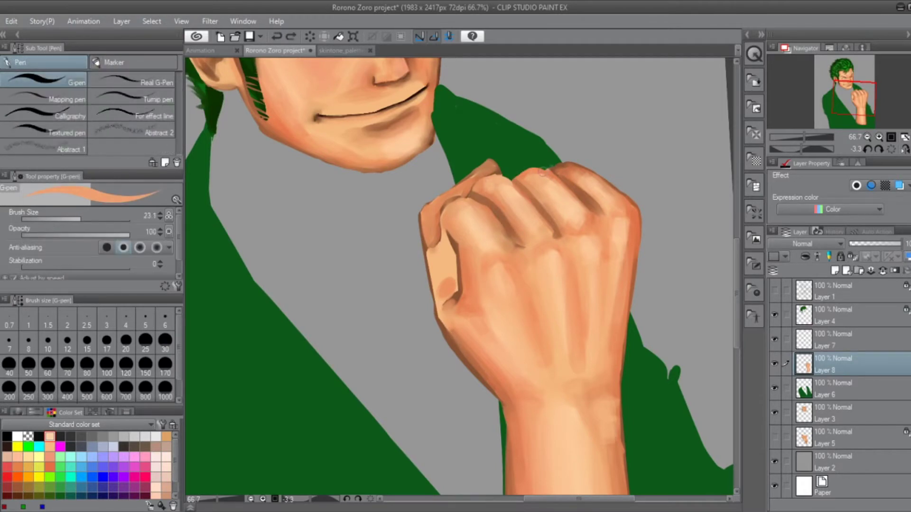
key("j")
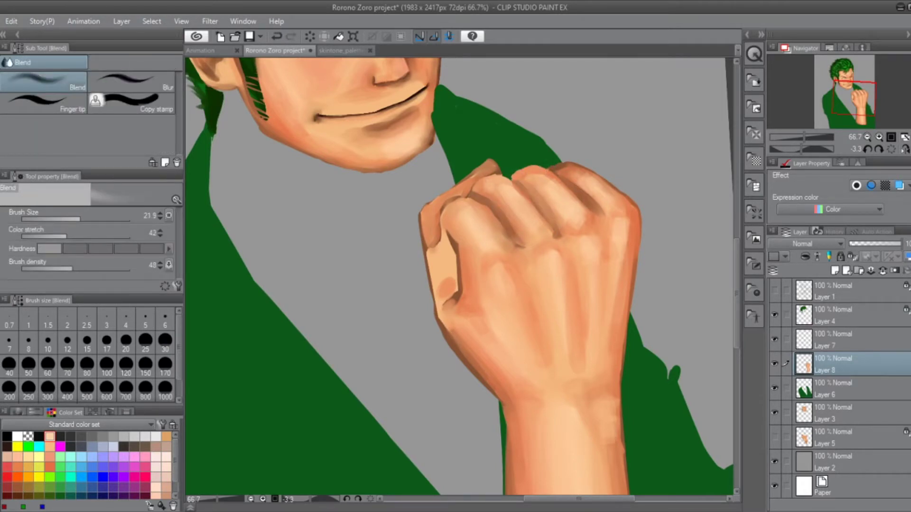
key("bracketleft")
key("bracketleft")
key("bracketleft")
key("bracketleft")
key("bracketleft")
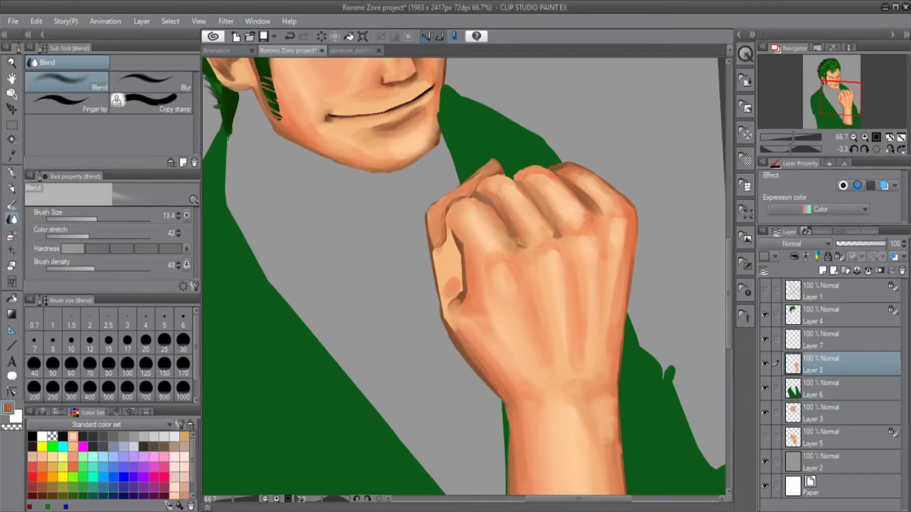
- Refine the finger shading with Dense watercolor and Blend, and clean up the fist's outer knuckle edge with the Hard eraser
key("b")
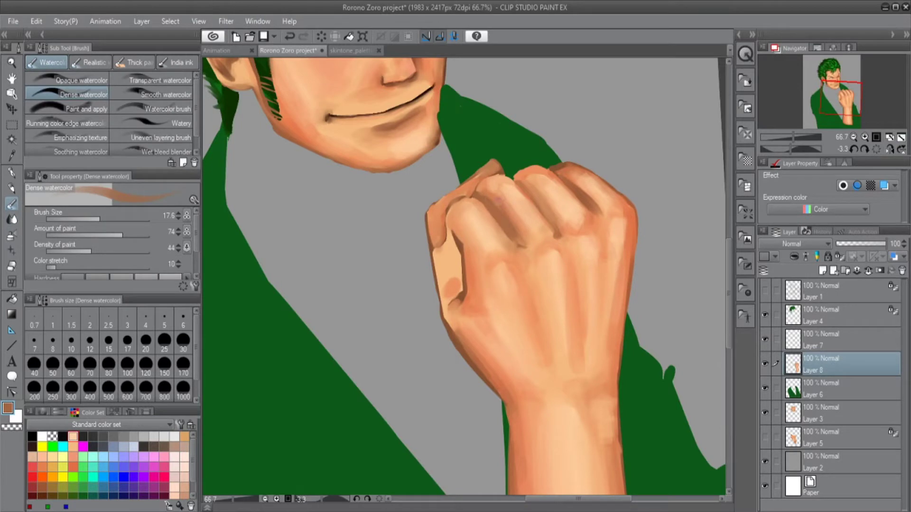
key("e")
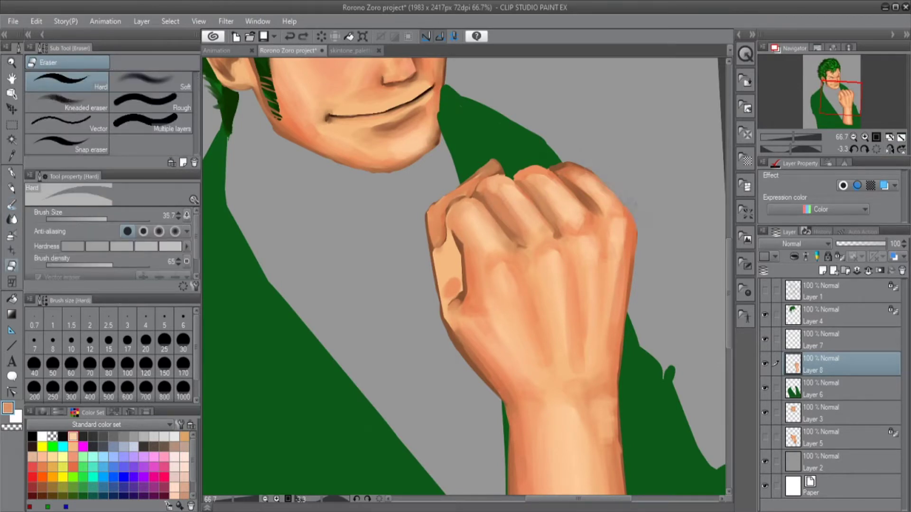
key("j")
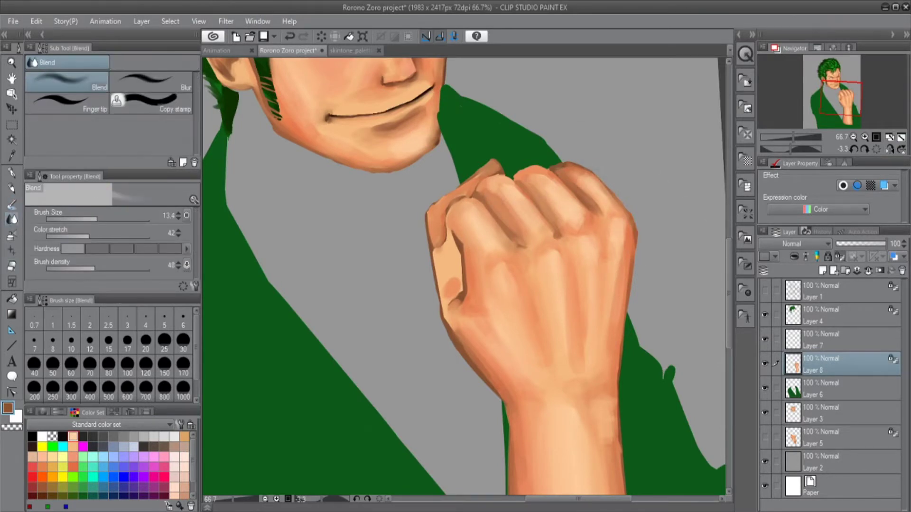
key("p")
key("p")
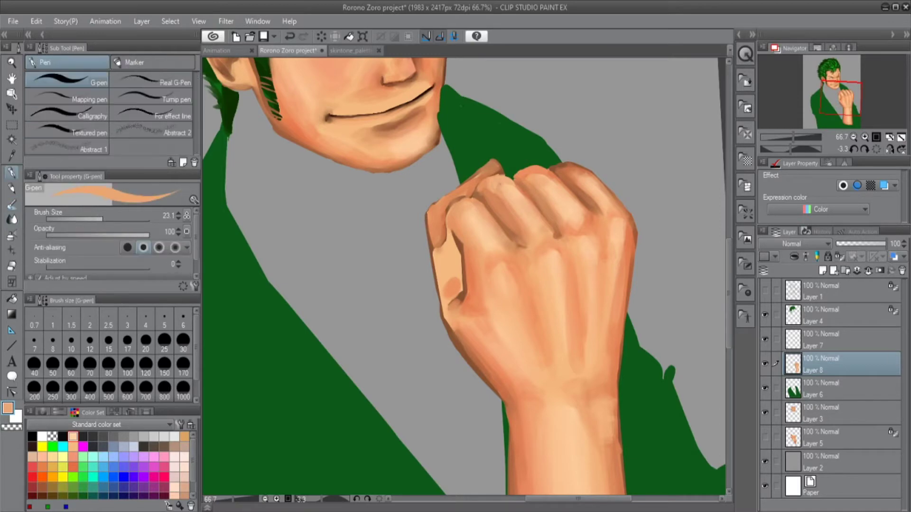
- Paint the sword handle on both sides of the fist in flat purple on a new layer with the G-pen, following the sketch
scroll(642, 295, "down", 3)
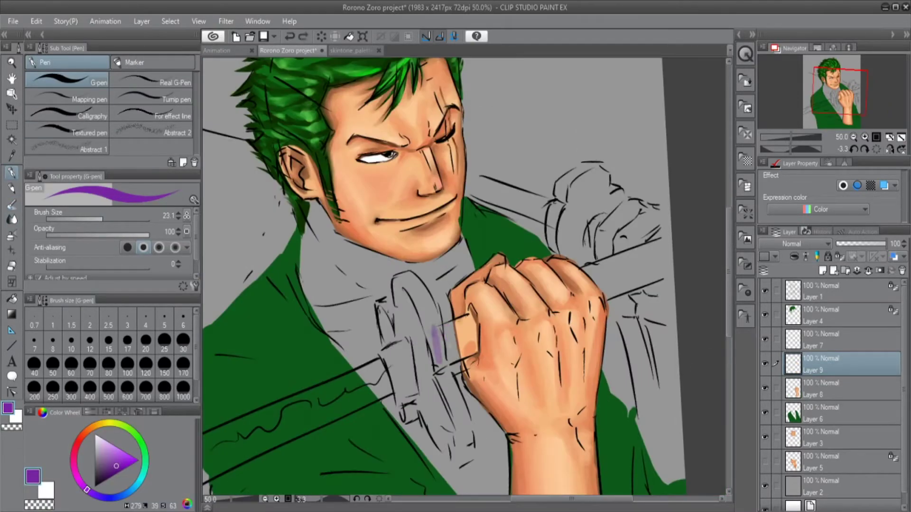
mouse_move(435, 349)
left_mouse_down()
mouse_move(475, 325)
mouse_move(434, 371)
left_mouse_up()
mouse_move(604, 292)
left_mouse_down()
mouse_move(674, 268)
mouse_move(671, 237)
mouse_move(673, 244)
left_mouse_up()
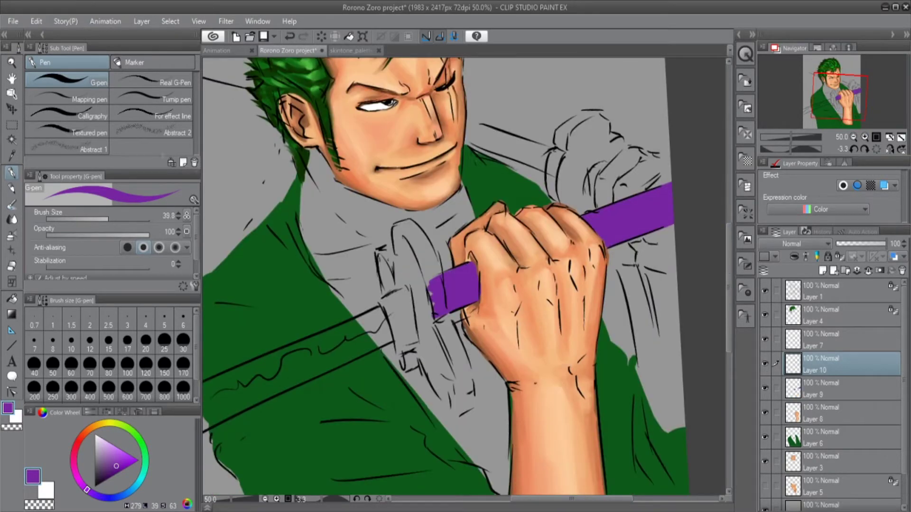
- Outline the sword guard in orange-brown on another new layer with the G-pen at size 17.6, following the sketch
left_click(90, 430)
left_click(115, 465)
left_click_drag(383, 253, 385, 286)
mouse_move(375, 250)
left_mouse_down()
mouse_move(399, 241)
mouse_move(435, 262)
left_mouse_up()
mouse_move(448, 313)
left_mouse_down()
mouse_move(472, 396)
mouse_move(417, 356)
mouse_move(385, 268)
left_mouse_up()
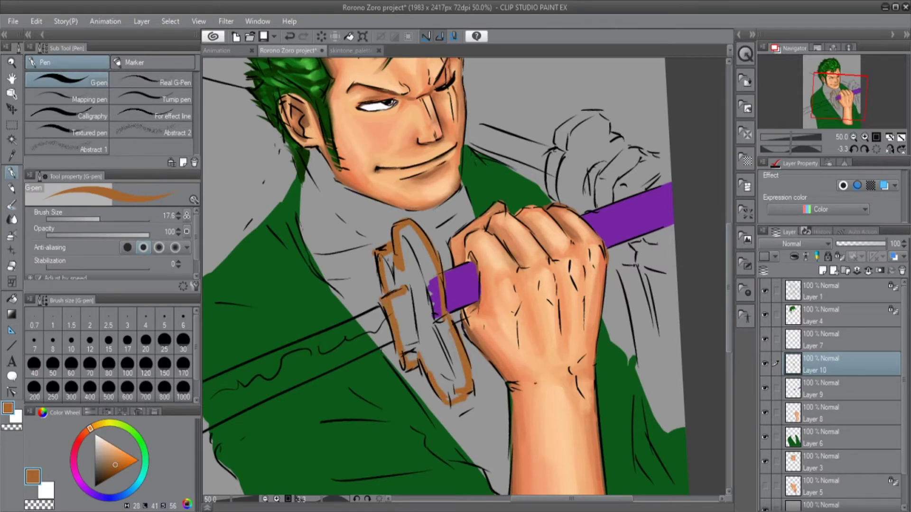
- Hide the sketch and fill the sword guard's outline with solid orange-brown
left_click(764, 286)
left_click_drag(408, 228, 430, 332)
left_click_drag(399, 294, 450, 361)
left_click_drag(404, 323, 450, 393)
left_click_drag(432, 315, 449, 379)
- Trim the sword guard's rough lower end with the Hard eraser and smooth its edge with the G-pen at size 12.7
left_click(95, 220)
scroll(464, 357, "up", 1)
key("e")
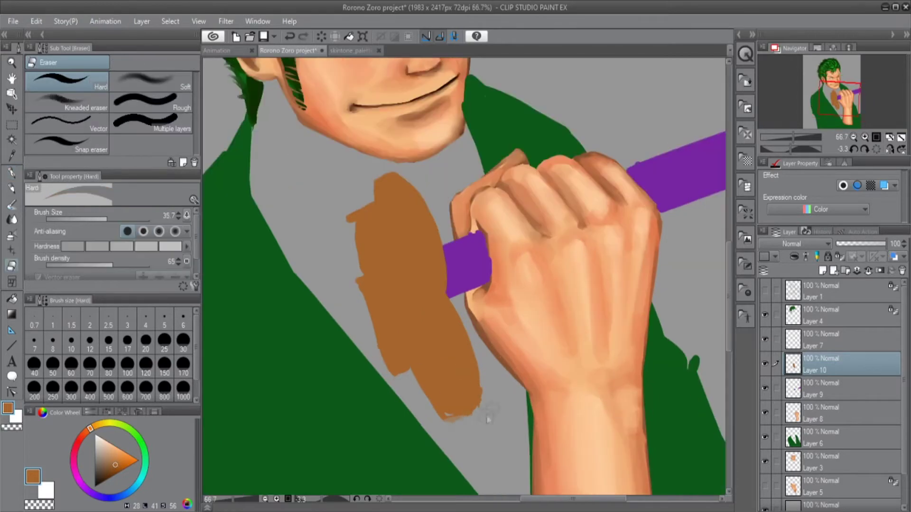
key("p")
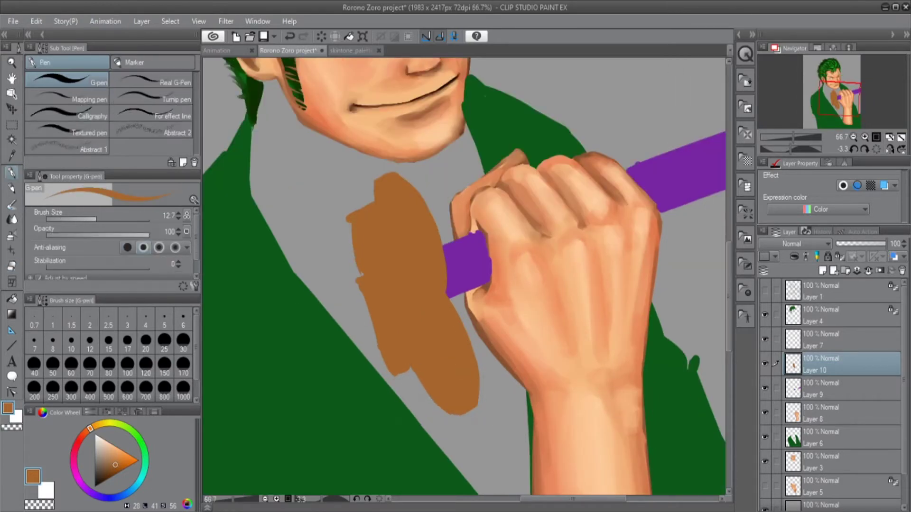
- Reshape the stepped left edge of the sword guard with the Hard eraser at size 11.4 and the G-pen
key("e")
left_click_drag(355, 214, 356, 267)
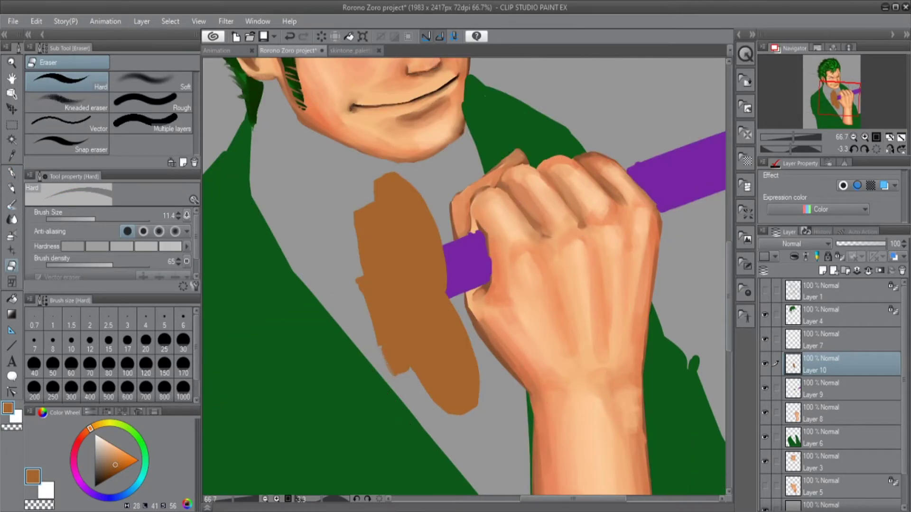
left_click_drag(373, 204, 361, 273)
key("p")
left_click_drag(366, 240, 378, 234)
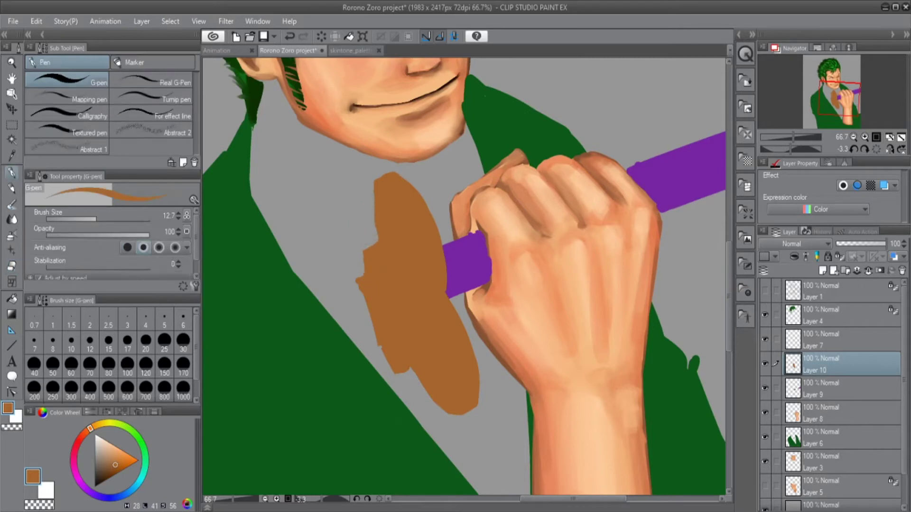
key("e")
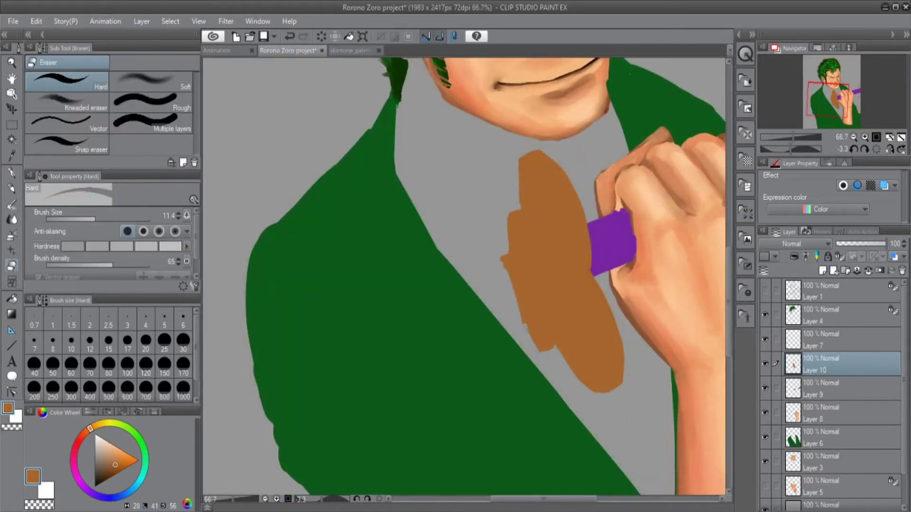
key("ctrl+minus")
- Draw the blade's two long edges in off-white on a new layer placed below the guard's layer
key("p")
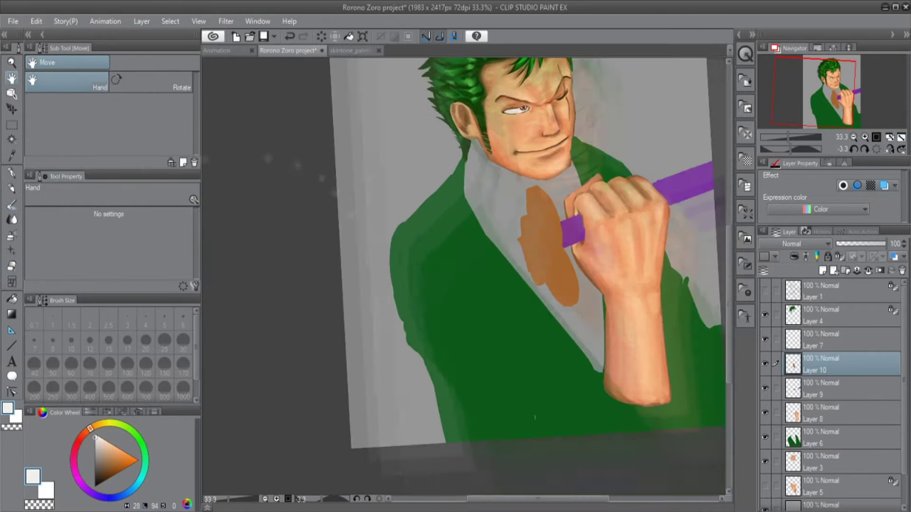
key("ctrl+shift+n")
left_click_drag(346, 301, 517, 242)
left_click_drag(345, 343, 546, 260)
scroll(527, 275, "up", 3)
left_click(835, 364)
key("k")
key("alt+bracketleft")
left_click_drag(621, 226, 618, 223)
key("m")
mouse_move(493, 394)
left_mouse_down()
mouse_move(361, 380)
mouse_move(351, 303)
mouse_move(503, 280)
left_mouse_up()
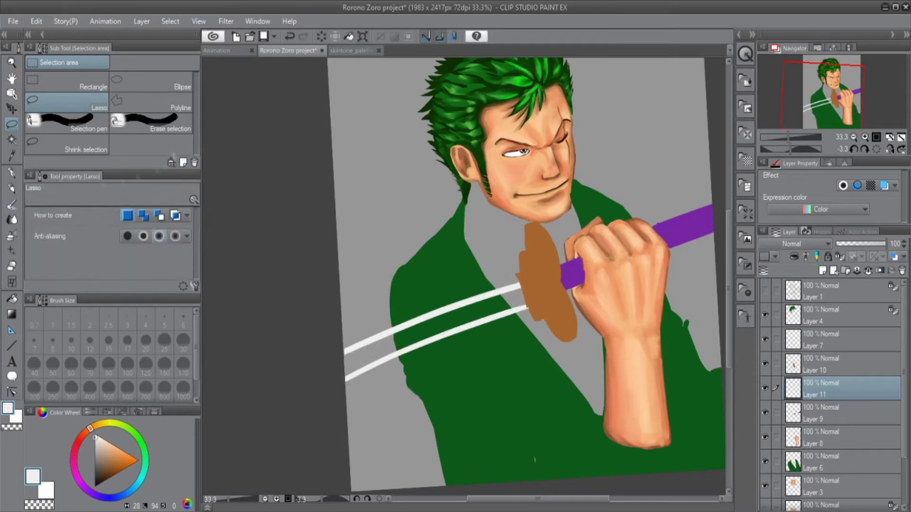
- Fill the blade between its edges in off-white with the G-pen at size 33.8, and show the sketch again
key("p")
left_click_drag(349, 365, 522, 304)
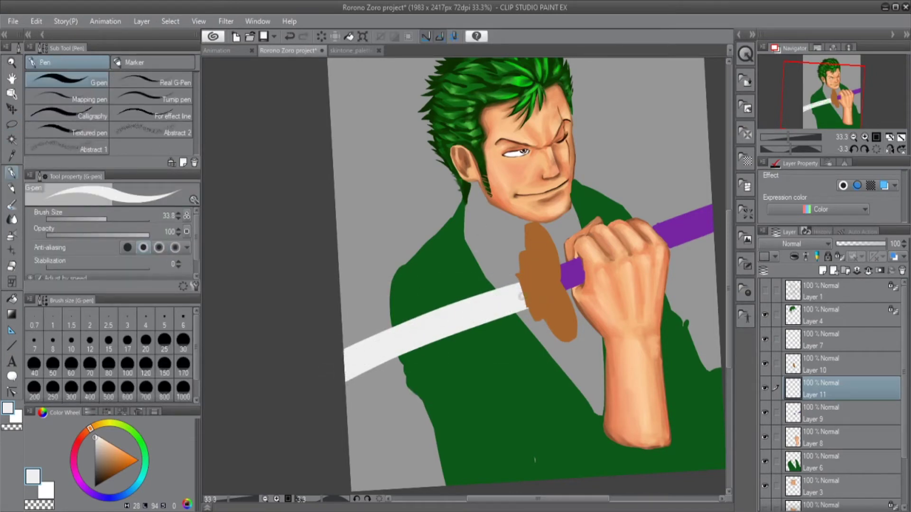
key("ctrl+minus")
key("e")
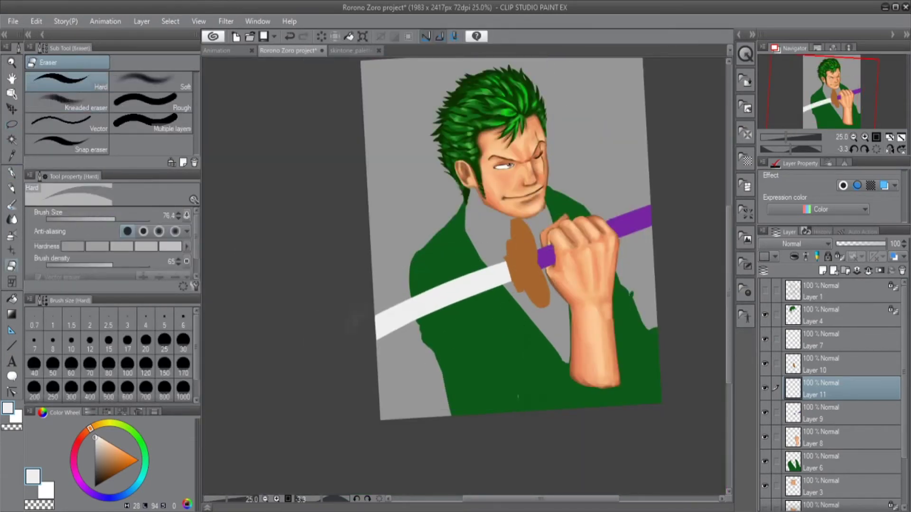
key("ctrl+plus")
key("ctrl+s")
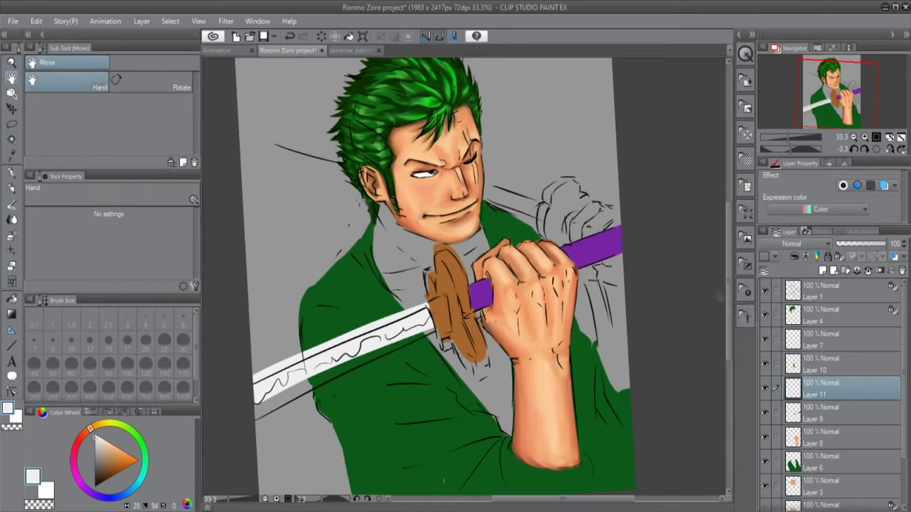
- Block in the second hand and forearm behind the sword handle in flat light peach on the first fist's layer with the G-pen
left_click(821, 437)
key("p")
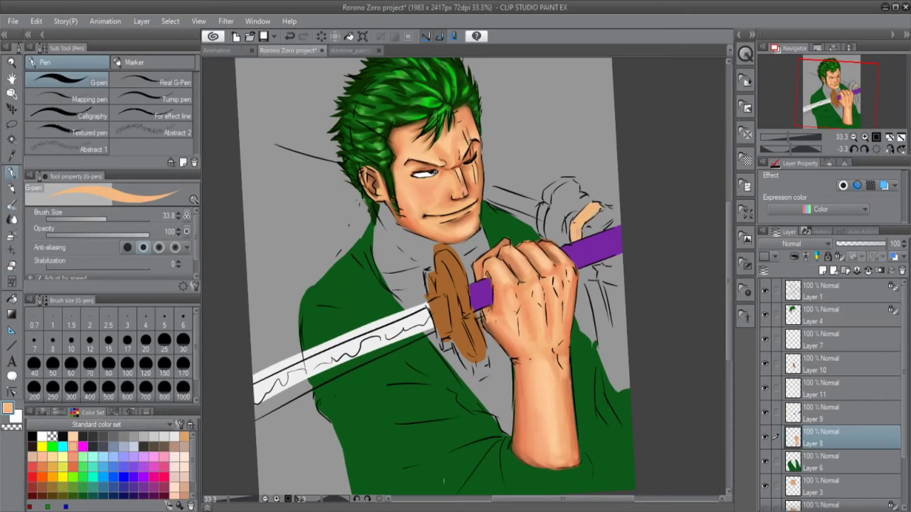
key("bracketright")
mouse_move(593, 266)
left_mouse_down()
mouse_move(600, 360)
mouse_move(607, 285)
mouse_move(621, 387)
left_mouse_up()
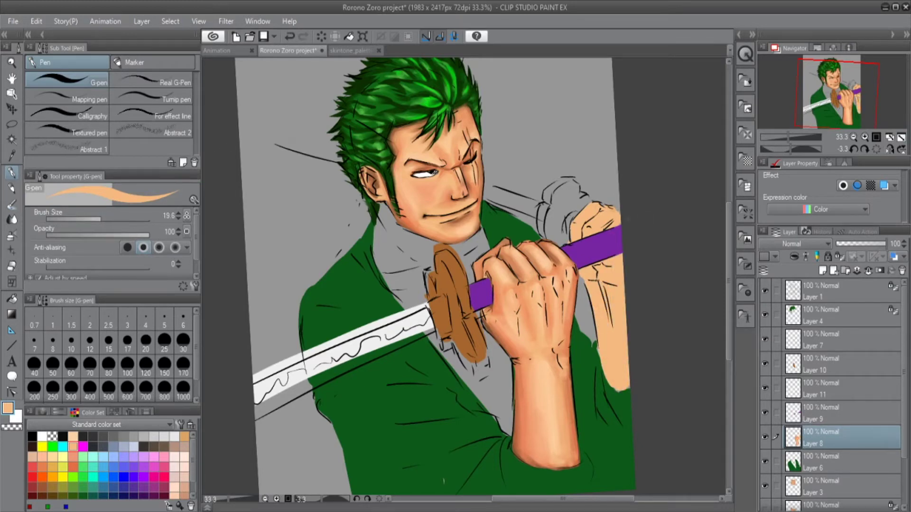
- Clean up the edges of the second hand and forearm with the Hard eraser at size 30.3, checking them against the sketch
key("ctrl+comma")
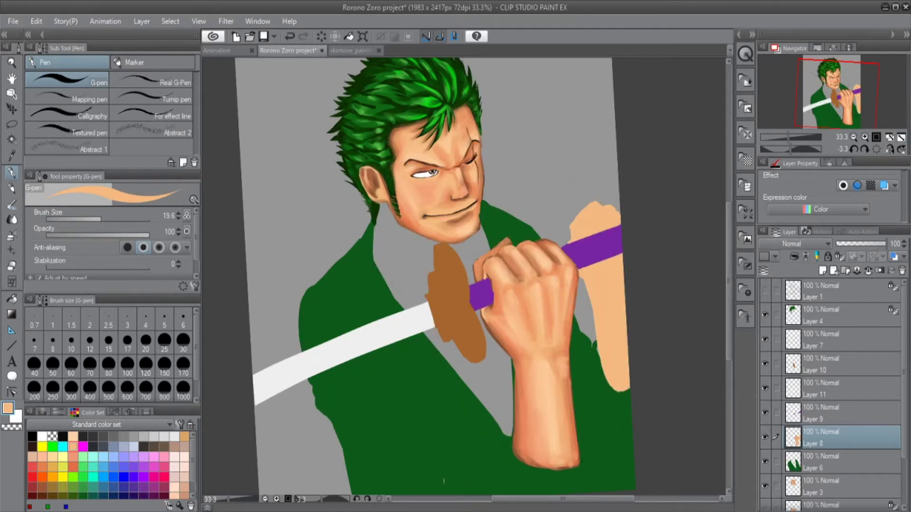
scroll(598, 223, "up", 2)
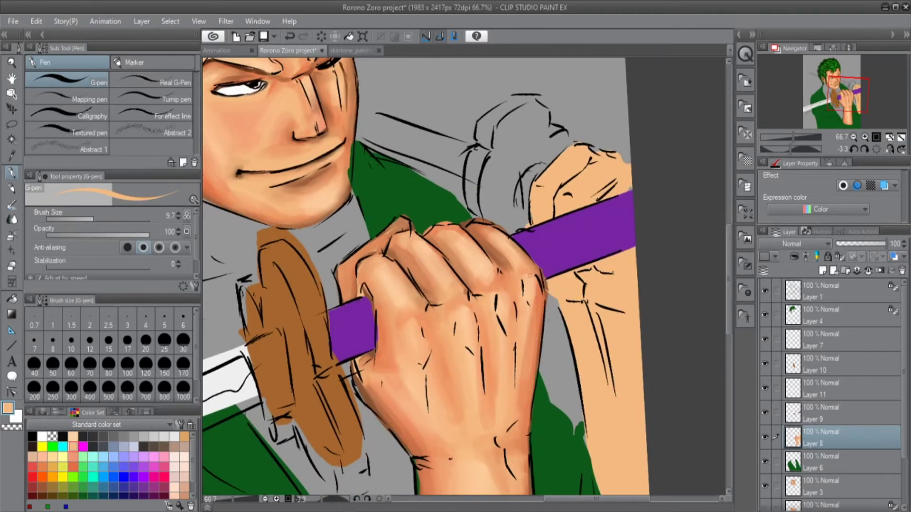
key("e")
key("ctrl+comma")
scroll(427, 275, "down", 3)
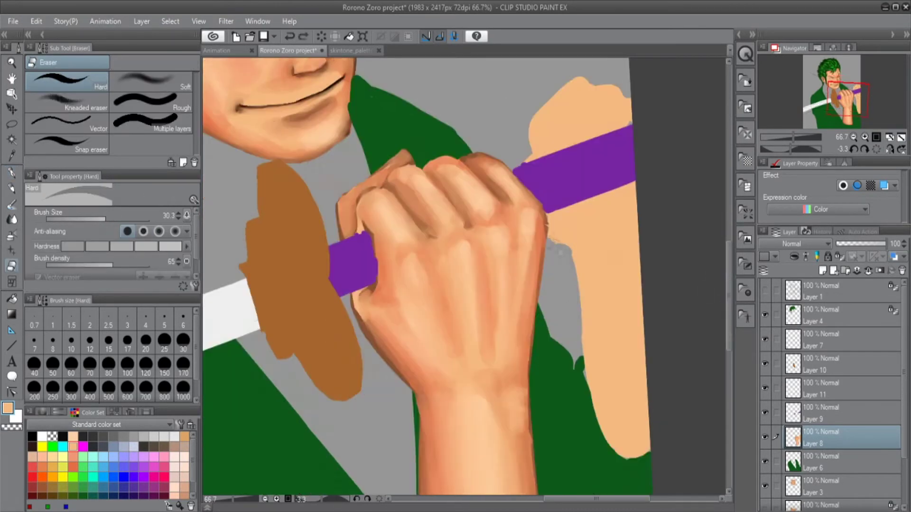
- Draw the second hand's outline, finger creases and wrist folds in brown on its locked layer with the G-pen at size 9.7
key("p")
scroll(464, 275, "up", 1)
key("ctrl+comma")
scroll(464, 275, "up", 4)
scroll(464, 275, "right", 5)
scroll(464, 275, "down", 2)
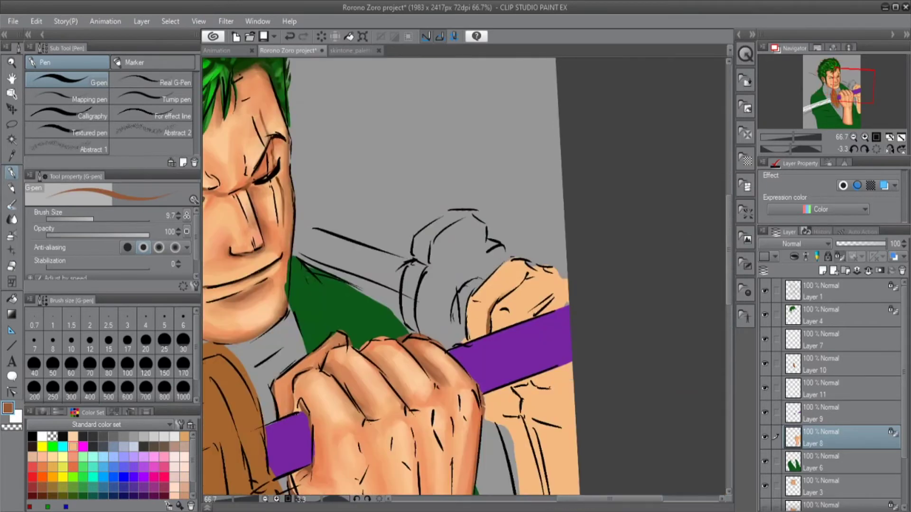
scroll(394, 275, "down", 2)
- Shade between the second hand's fingers in brown with the Dense watercolor brush at size 18.6, with the sketch hidden for painting
key("bracketright")
key("b")
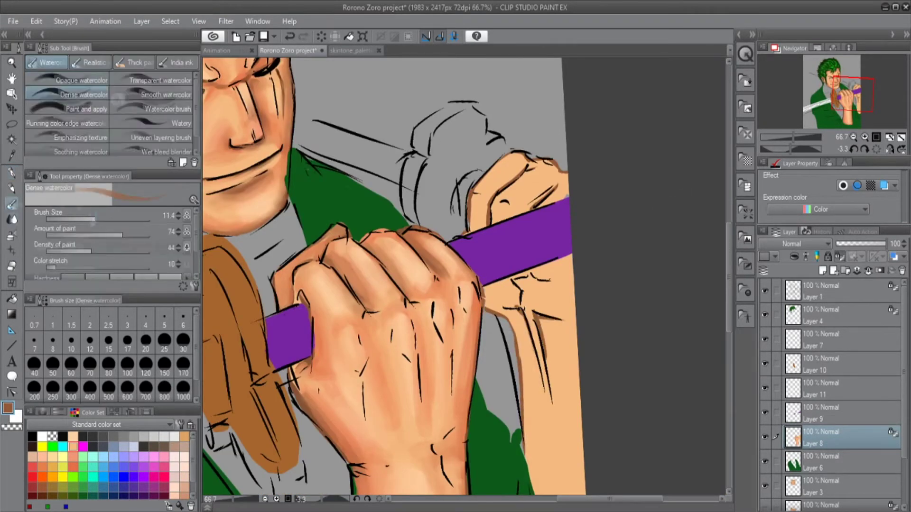
left_click(765, 291)
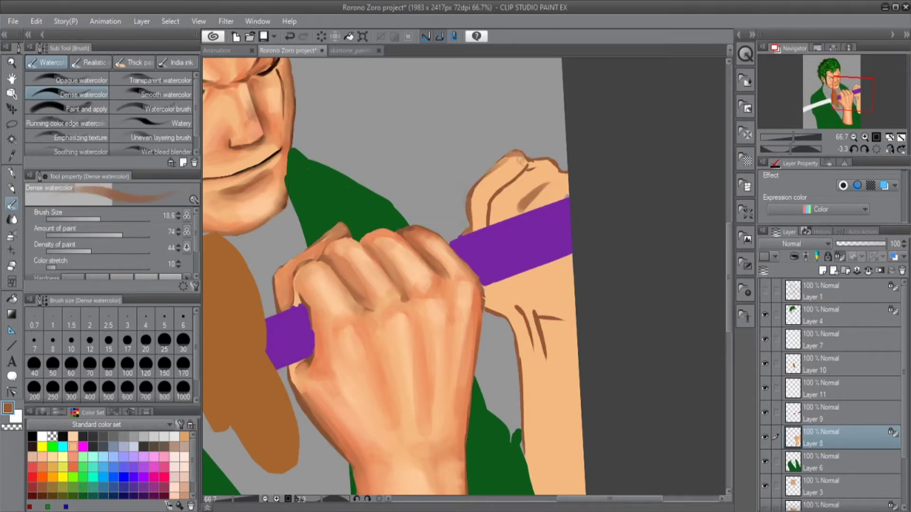
left_click(517, 157, "alt")
left_click(237, 295, "alt")
left_click(764, 290)
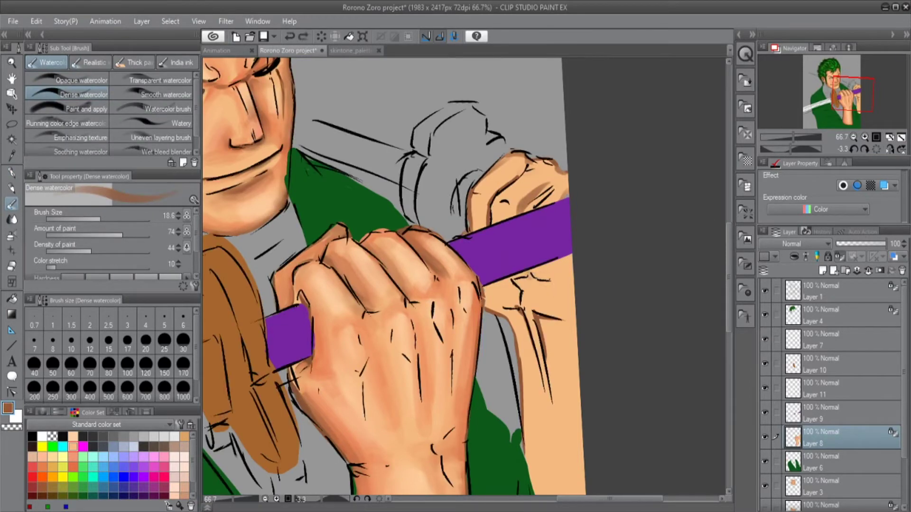
- Draw the palm folds just below the purple handle and the wrist crease in brown, guided by the sketch
key("p")
left_click(764, 290)
key("b")
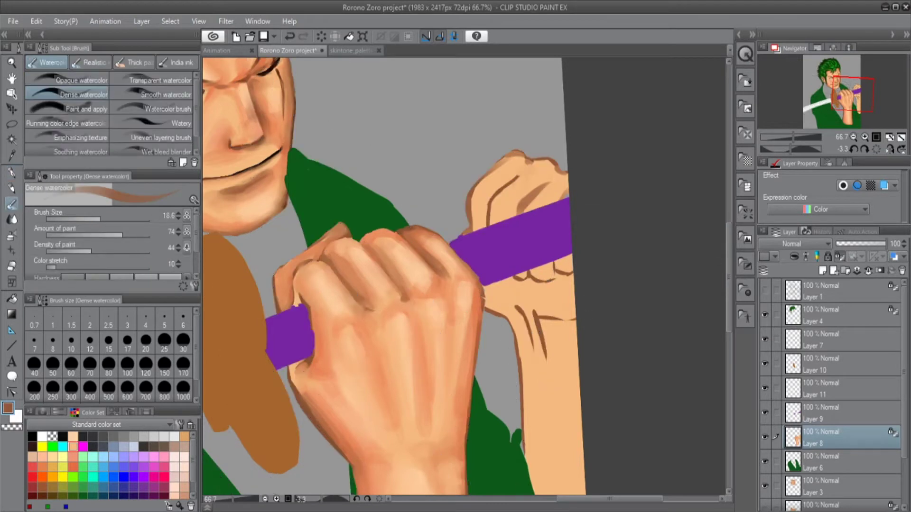
- Soften the palm folds and shade the wrist folds with sampled skin and brown tones using Dense watercolor at size 18.6
left_click(532, 280, "alt")
left_click(546, 272, "alt")
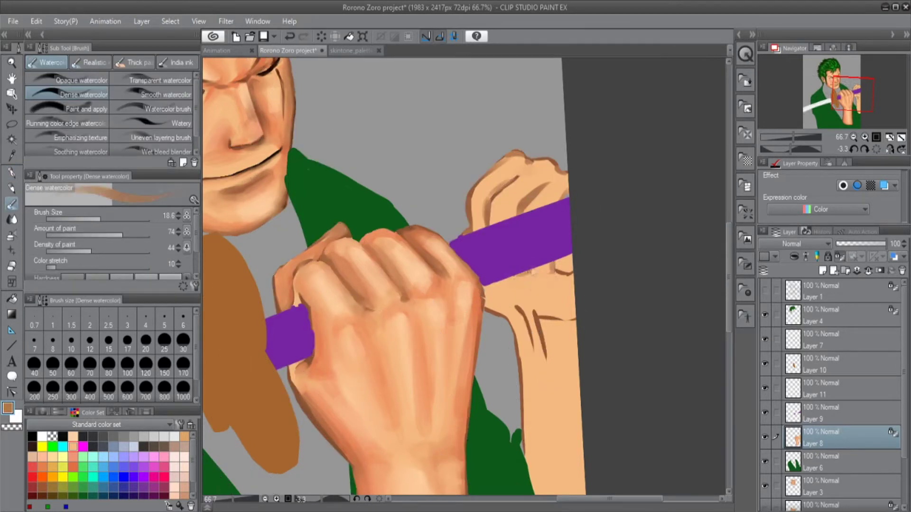
key("p")
key("b")
left_click(541, 311, "alt")
left_click(543, 316, "alt")
- Shade the creases along the second hand's fingers in orange-red with the Dense watercolor brush
key("p")
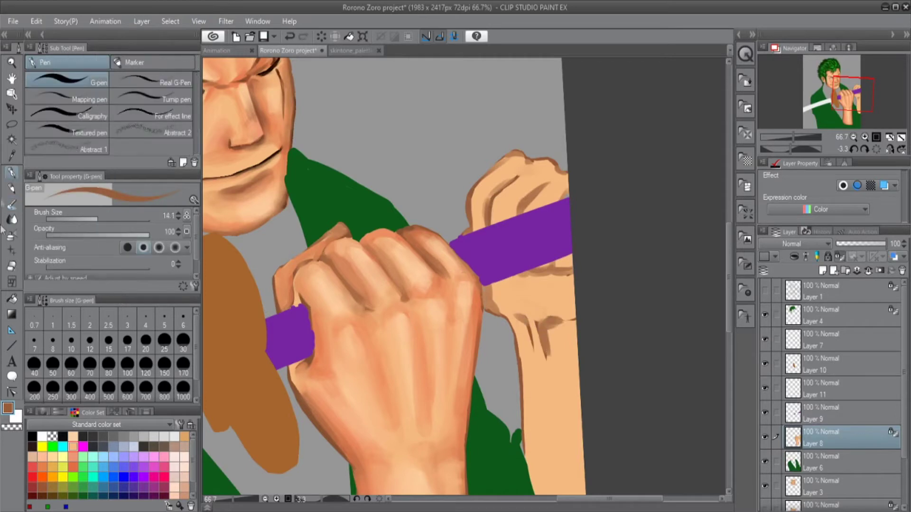
left_click(72, 467)
key("b")
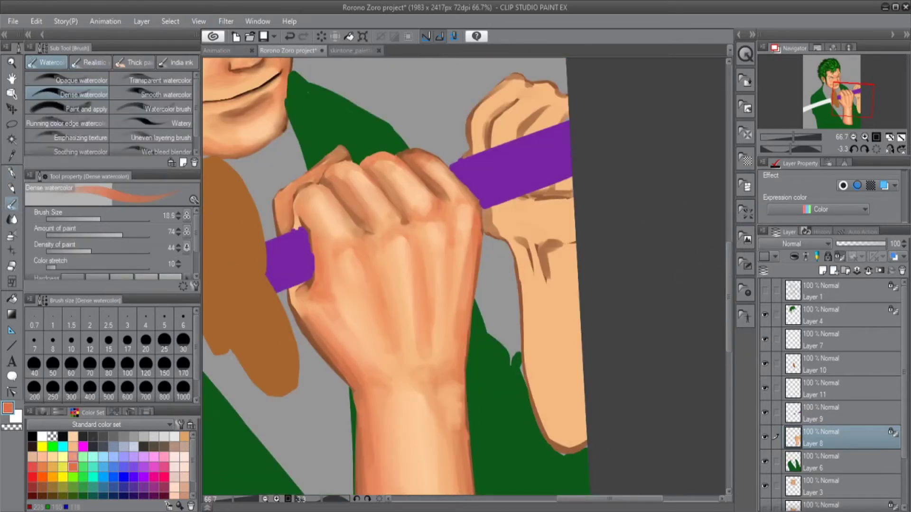
left_click_drag(505, 178, 484, 223)
left_click_drag(543, 175, 510, 214)
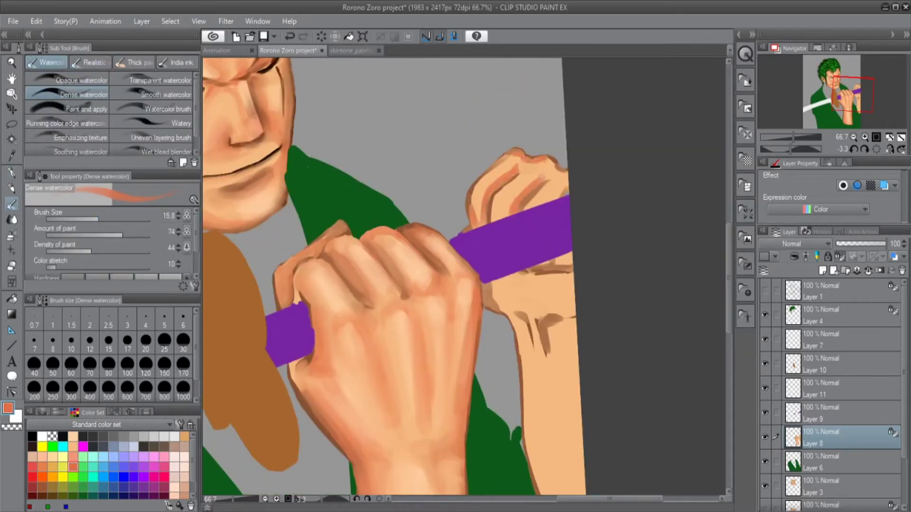
- Shade the second forearm's edges, the wrist folds and the palm heel in orange-red with Dense watercolor
left_click_drag(503, 303, 531, 374)
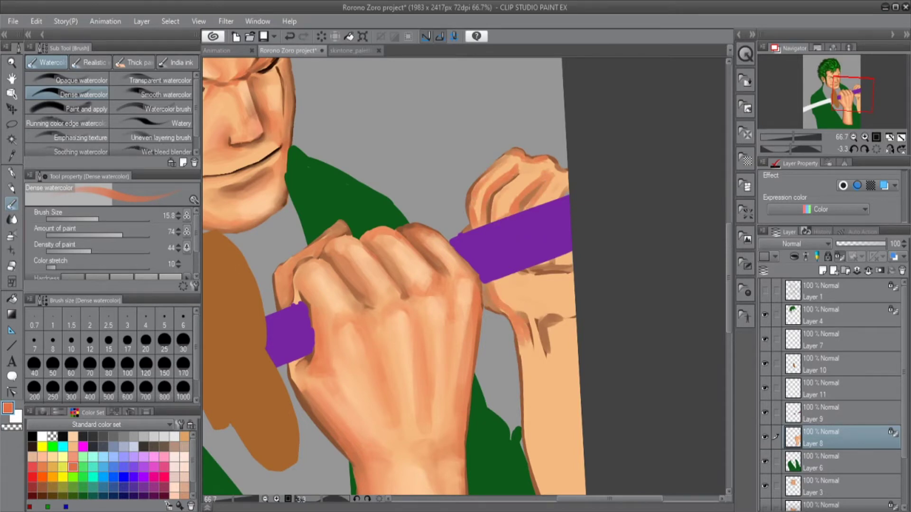
left_click_drag(517, 332, 528, 436)
left_click_drag(526, 273, 576, 315)
left_click_drag(555, 273, 574, 317)
scroll(465, 275, "down", 3)
left_click_drag(577, 233, 581, 370)
left_click_drag(536, 323, 541, 370)
- Add a lighter orange midtone along the second forearm and across the palm below the handle with Dense watercolor
left_click(72, 456)
mouse_move(527, 237)
left_mouse_down()
mouse_move(555, 280)
mouse_move(551, 415)
left_mouse_up()
scroll(464, 275, "up", 3)
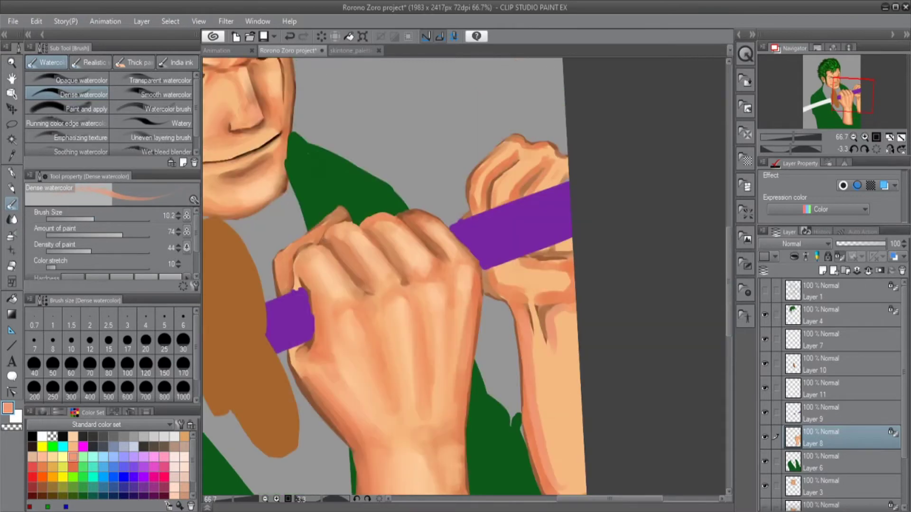
left_click_drag(531, 271, 565, 299)
- Paint light peach highlights on the second hand's forearm, palm and fingers with the Dense watercolor brush
scroll(465, 275, "down", 3)
left_click(73, 436)
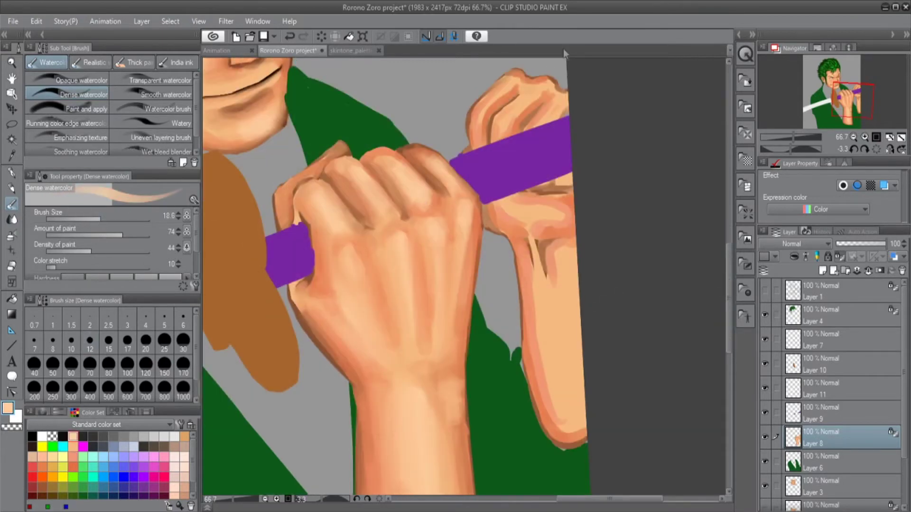
left_click_drag(536, 245, 538, 285)
left_click_drag(512, 204, 546, 211)
key("bracketleft")
left_click_drag(506, 113, 550, 80)
- Smooth the shading of the second forearm, palm and fingers with the Blend tool at size 18.6
key("j")
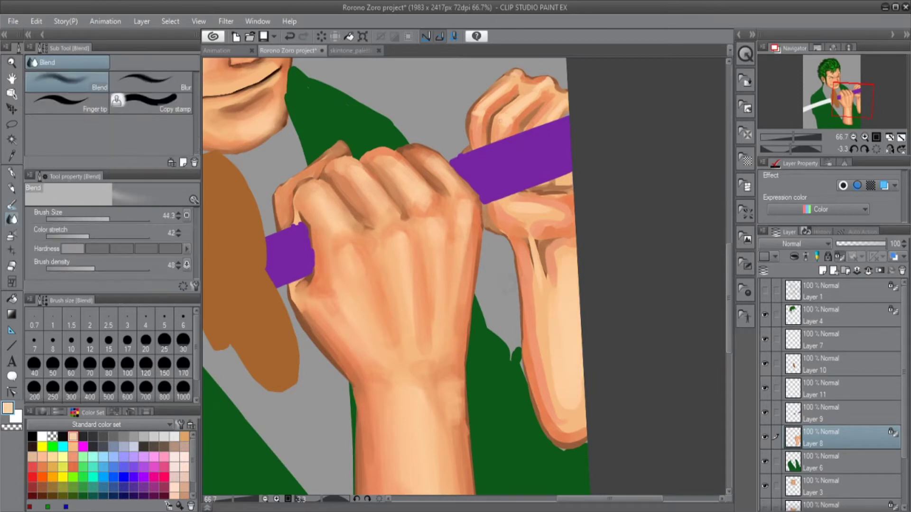
key("bracketleft")
mouse_move(560, 289)
left_mouse_down()
mouse_move(545, 239)
mouse_move(508, 214)
mouse_move(526, 199)
mouse_move(534, 147)
left_mouse_up()
scroll(465, 275, "up", 3)
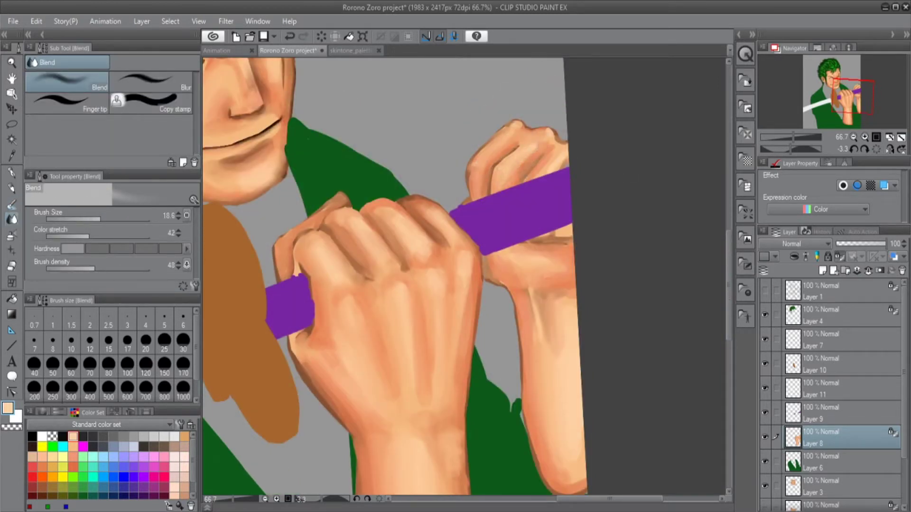
- Touch up the second hand's finger edges in orange-brown with the Dense watercolor brush at size 9.2
key("p")
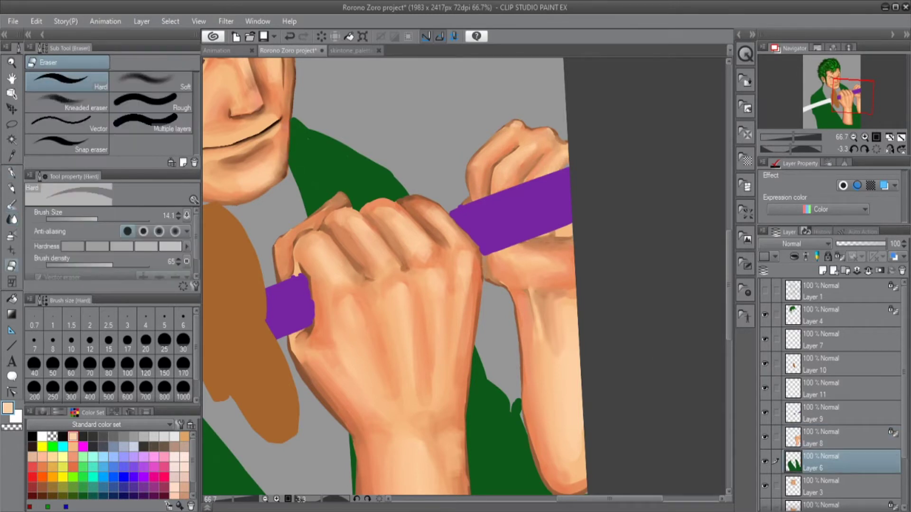
key("b")
key("bracketright")
left_click_drag(473, 197, 502, 180)
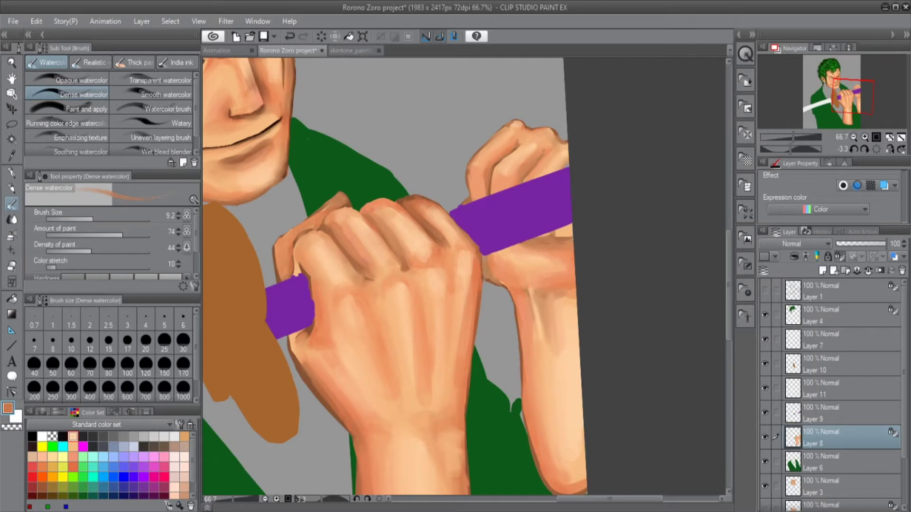
- Retouch the skin between the eyebrows with the MirjaHCreative Wrinkled Brush, Dense watercolor at size 9.2 and Blend at size 9.7
left_click(67, 150)
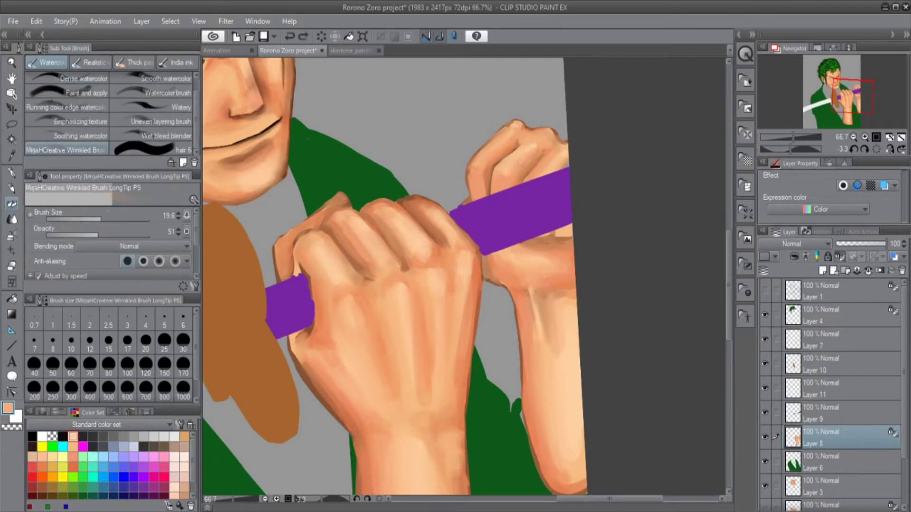
key("j")
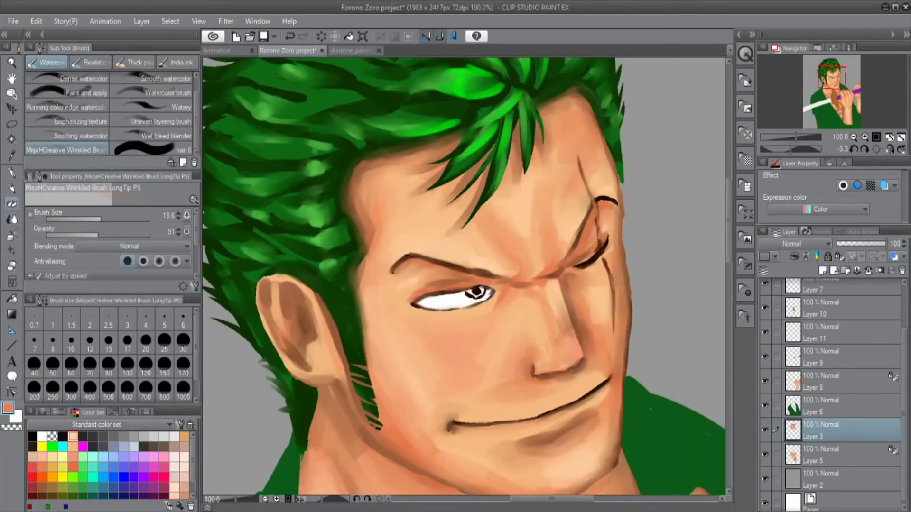
left_click(67, 79)
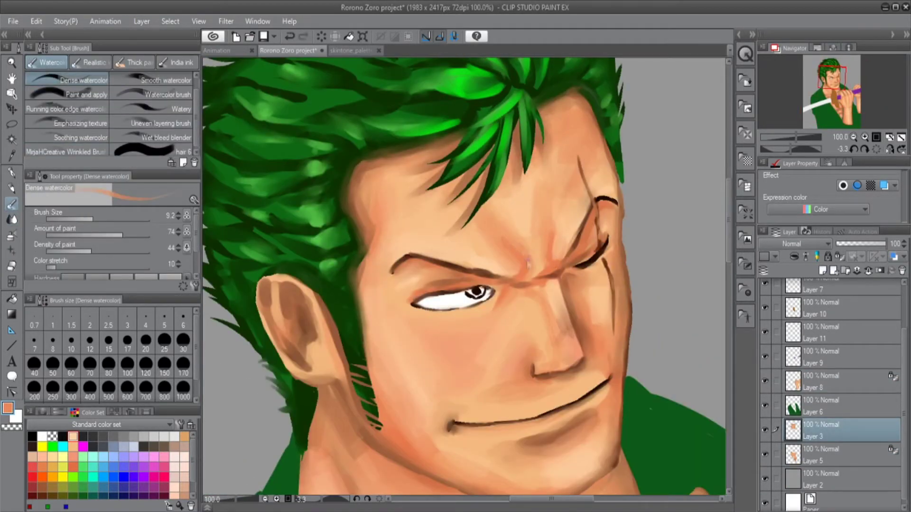
key("j")
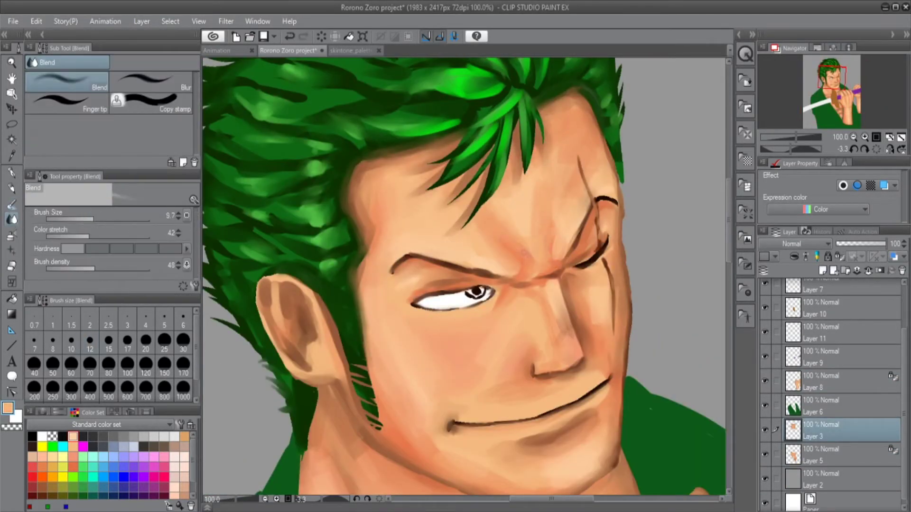
- Outline a dark grey oval behind the second hand's fingers on Layer 9 with the G-pen
scroll(465, 280, "down", 5)
scroll(465, 280, "up", 4)
left_click(826, 357)
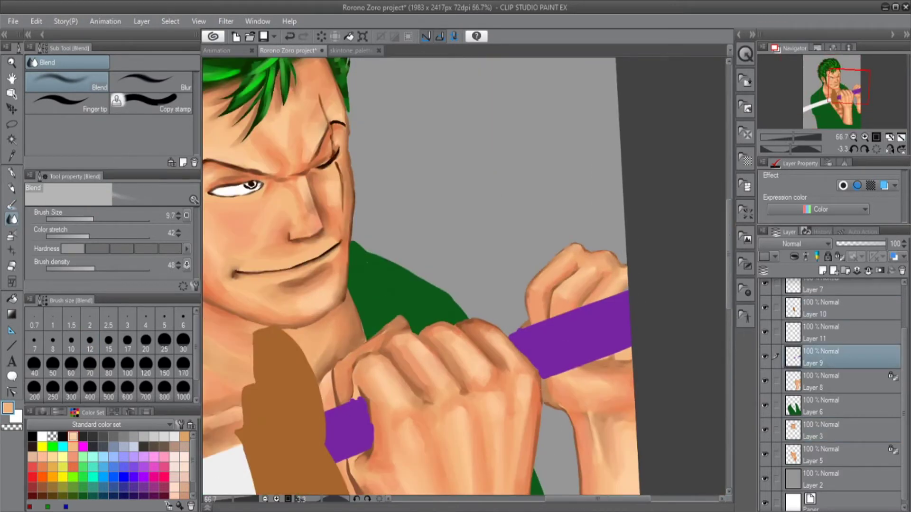
key("p")
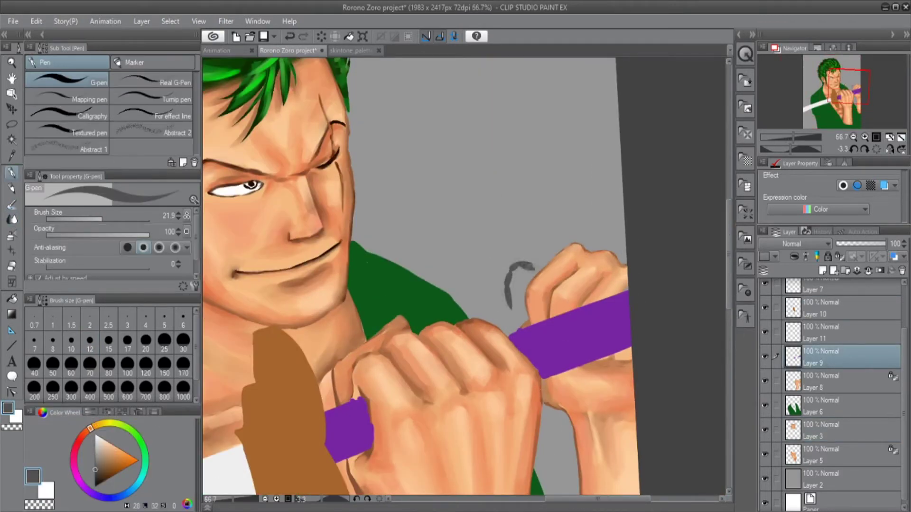
scroll(508, 211, "up", 1)
key("bracketleft")
key("bracketleft")
left_click_drag(519, 365, 529, 375)
- Fill the dark grey oval behind the second hand and trim its edge with the Hard eraser at size 14.1
key("bracketright")
key("bracketright")
left_click_drag(541, 297, 519, 365)
left_click_drag(536, 283, 510, 311)
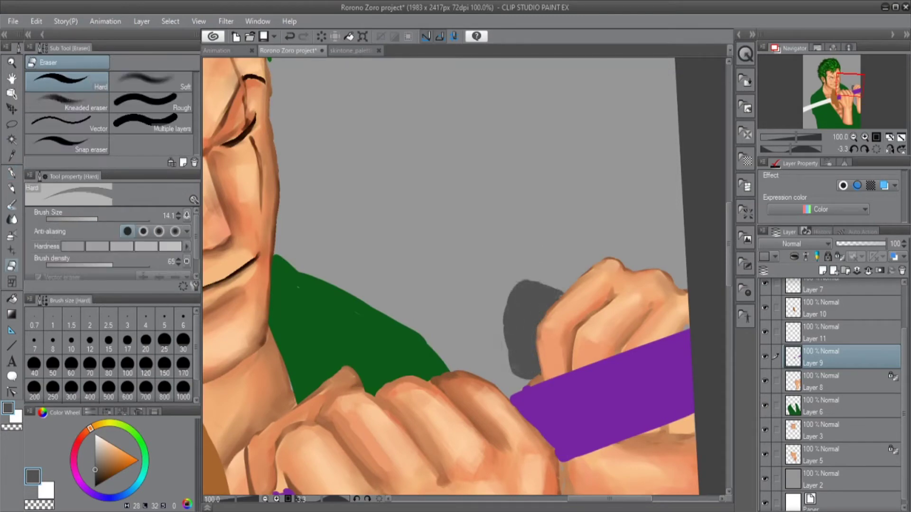
scroll(450, 280, "down", 4)
left_click(764, 356)
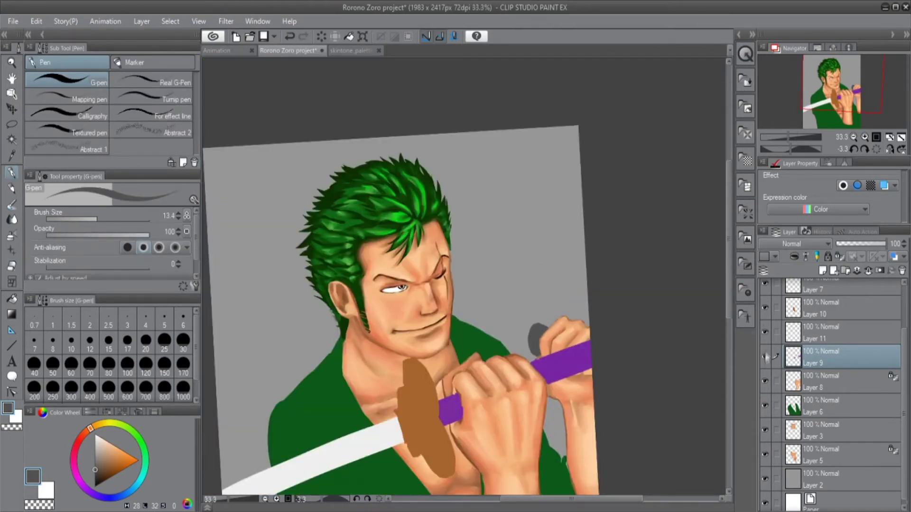
left_click(765, 356)
- Outline the second sword's notched guard on Layer 10 in the first guard's brown with the G-pen at size 13.4
left_click(826, 308)
scroll(451, 280, "up", 2)
left_click(351, 427, "alt")
left_click_drag(472, 326, 473, 373)
mouse_move(489, 328)
left_mouse_down()
mouse_move(479, 305)
mouse_move(521, 273)
mouse_move(485, 340)
mouse_move(517, 285)
mouse_move(531, 285)
mouse_move(531, 306)
left_mouse_up()
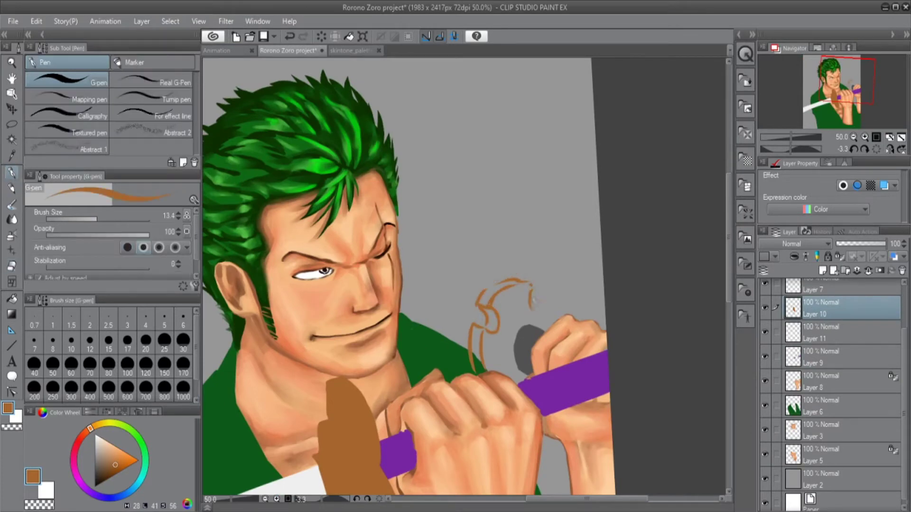
scroll(538, 384, "up", 1)
- Fill the second sword's guard in brown around the grey oval with the G-pen and tidy its edges
mouse_move(474, 332)
left_mouse_down()
mouse_move(478, 367)
mouse_move(489, 311)
mouse_move(499, 366)
left_mouse_up()
left_click_drag(494, 284, 508, 370)
mouse_move(494, 252)
left_mouse_down()
mouse_move(526, 318)
mouse_move(479, 375)
left_mouse_up()
key("bracketleft")
key("bracketleft")
mouse_move(531, 271)
left_mouse_down()
mouse_move(531, 302)
mouse_move(550, 308)
left_mouse_up()
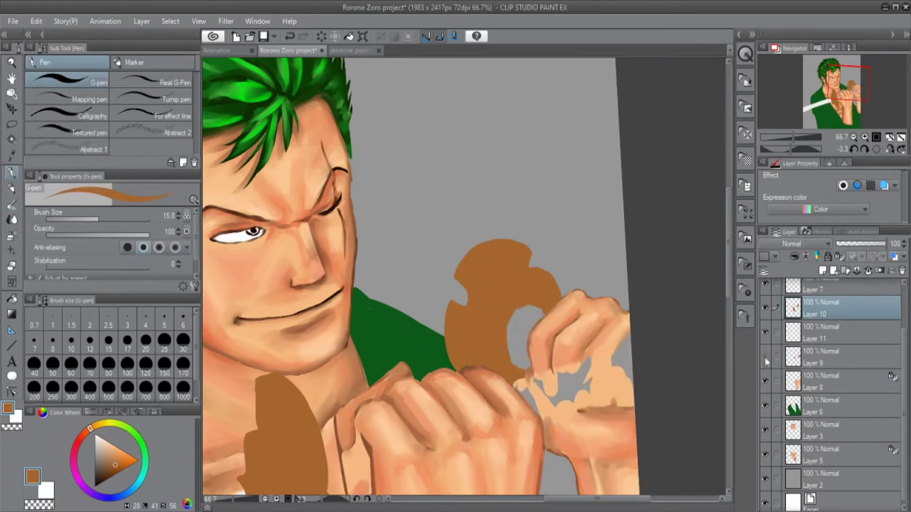
key("e")
key("p")
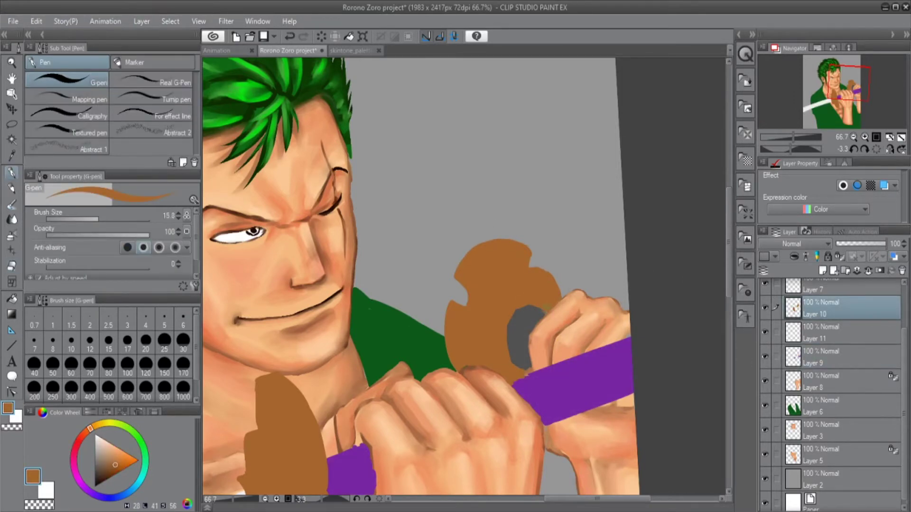
- Draw the second sword's blade edges between its guard and the chin on Layer 11 in the first blade's off-white
left_click(825, 332)
key("ctrl+minus")
left_click(304, 351, "alt")
left_click_drag(512, 306, 536, 384)
key("ctrl+alt+0")
mouse_move(502, 328)
left_mouse_down()
mouse_move(535, 295)
mouse_move(560, 375)
left_mouse_up()
- Fill the second blade between guard and chin in off-white and straighten its edges with the Hard eraser at size 14.1
key("ctrl+minus")
key("bracketright")
mouse_move(522, 315)
left_mouse_down()
mouse_move(541, 382)
mouse_move(527, 304)
left_mouse_up()
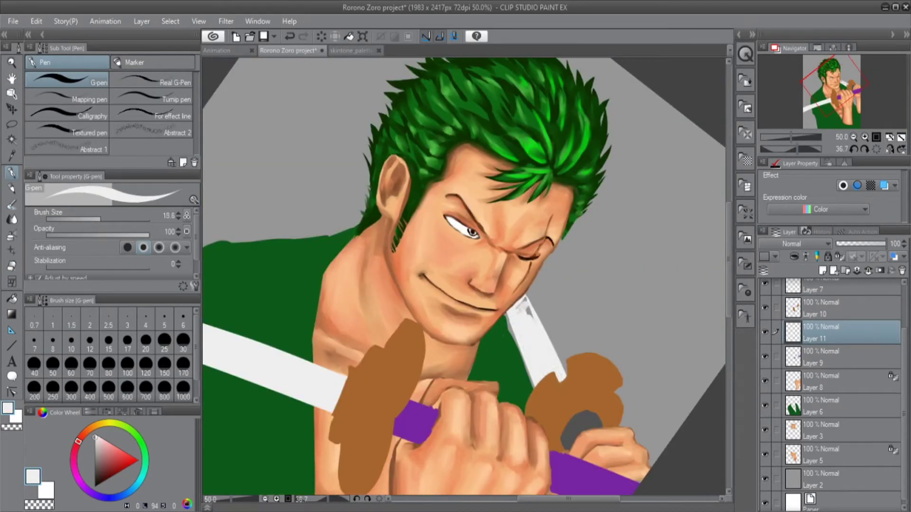
key("bracketleft")
key("bracketleft")
key("bracketleft")
key("ctrl+alt+0")
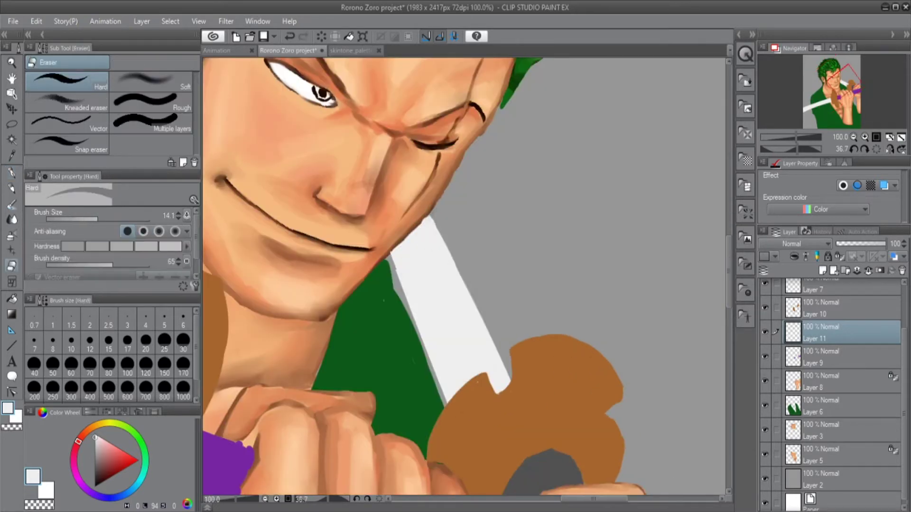
- Undo the last stroke and draw the long edges of the second blade's far part emerging from behind the hair
key("ctrl+minus")
key("ctrl+minus")
key("bracketright")
key("bracketright")
key("ctrl+z")
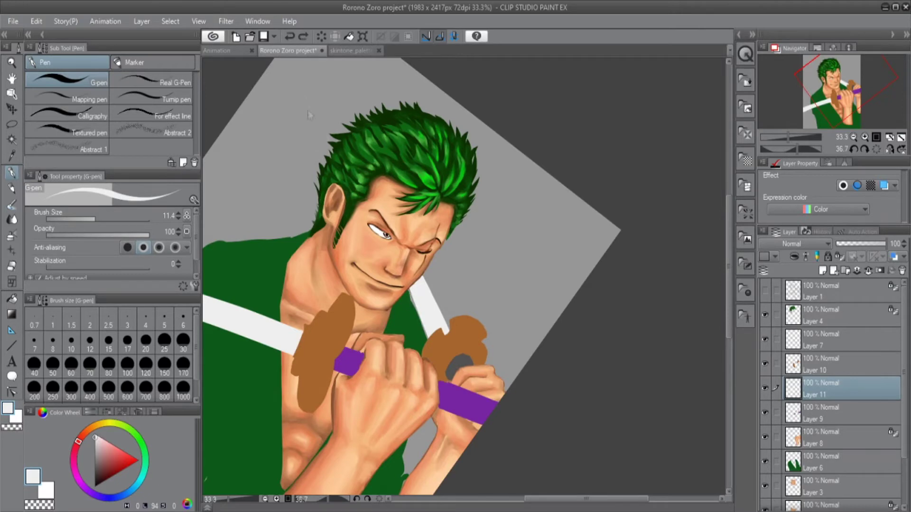
left_click_drag(310, 115, 329, 141)
key("bracketright")
left_click_drag(294, 97, 344, 187)
- Fill the second blade's far part beyond the hair in off-white with the G-pen at size 19.6
left_click_drag(797, 149, 811, 150)
key("bracketright")
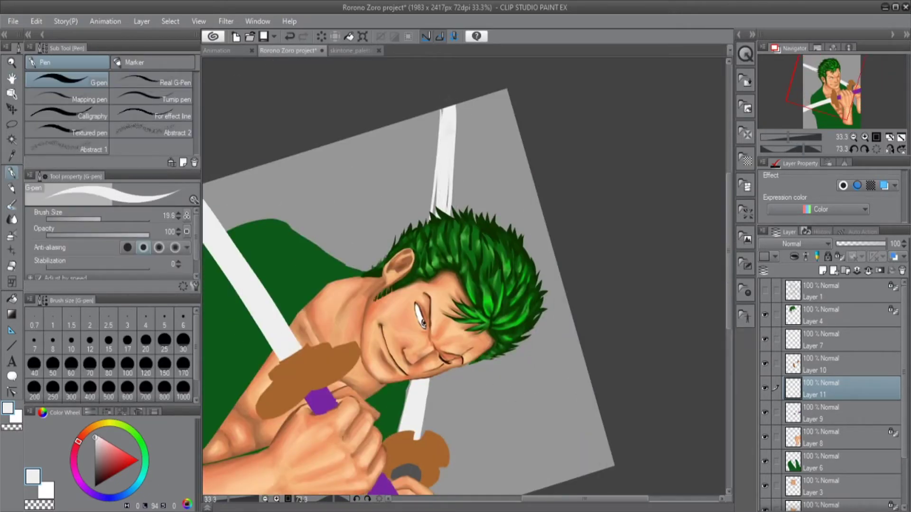
key("e")
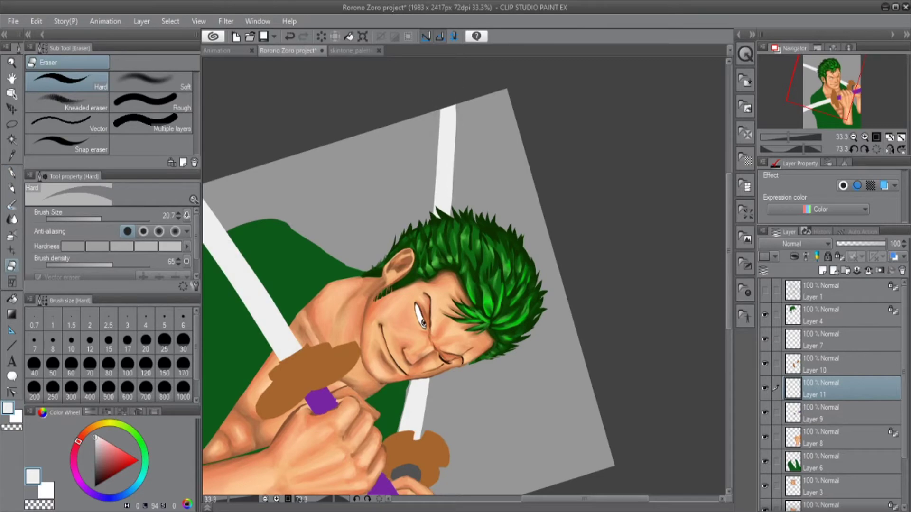
- Paint orange shading over the front hand's knuckles and beside the purple handle on Layer 8
key("p")
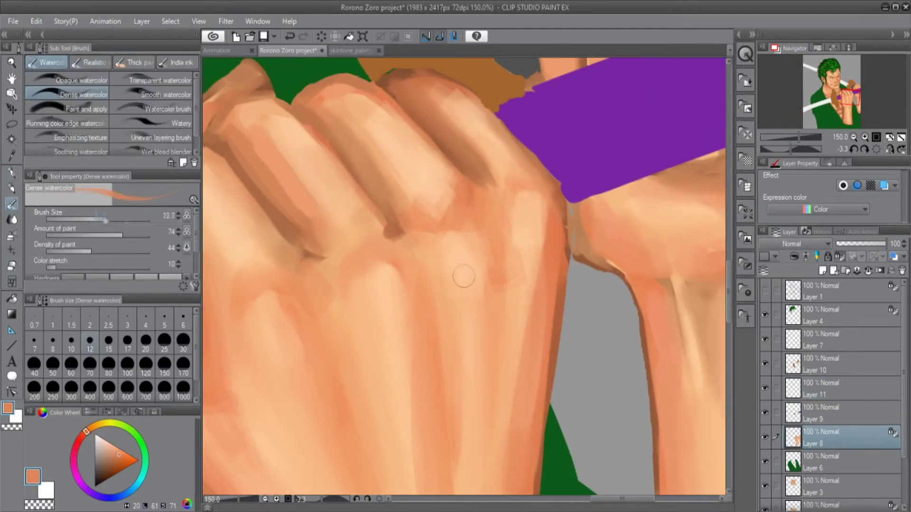
key("bracketright")
left_click_drag(574, 213, 612, 264)
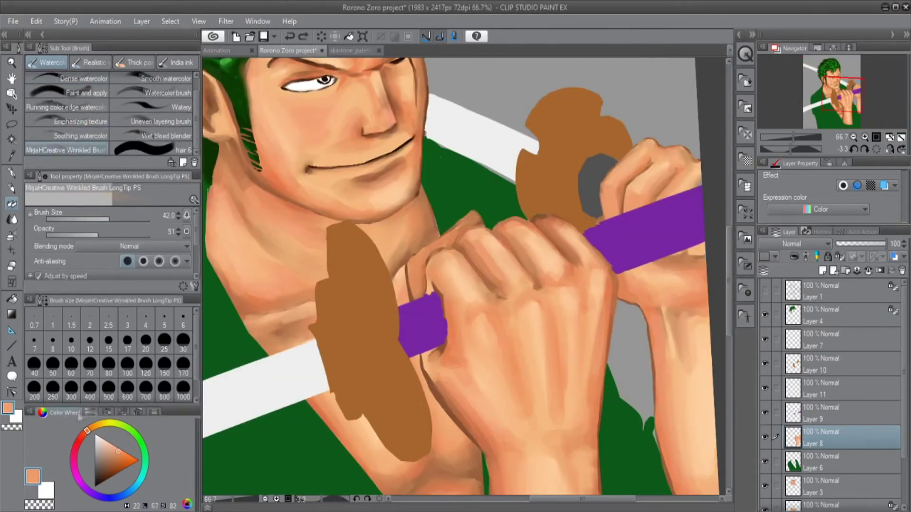
mouse_move(595, 268)
left_mouse_down()
mouse_move(571, 299)
mouse_move(533, 316)
left_mouse_up()
left_click_drag(498, 317, 491, 332)
left_click_drag(530, 302, 519, 328)
left_click_drag(566, 290, 559, 301)
left_click_drag(478, 316, 472, 333)
left_click_drag(591, 292, 555, 302)
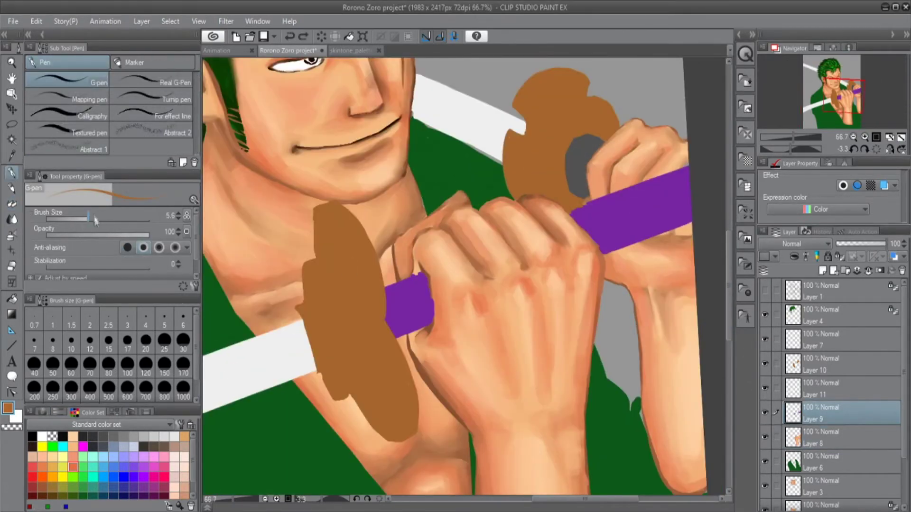
- Try a brown five-petal flower on the purple handle on Layer 9 with the G-pen at size 11.4
left_click(95, 219)
mouse_move(640, 195)
left_mouse_down()
mouse_move(627, 210)
mouse_move(638, 195)
mouse_move(634, 229)
mouse_move(658, 203)
left_mouse_up()
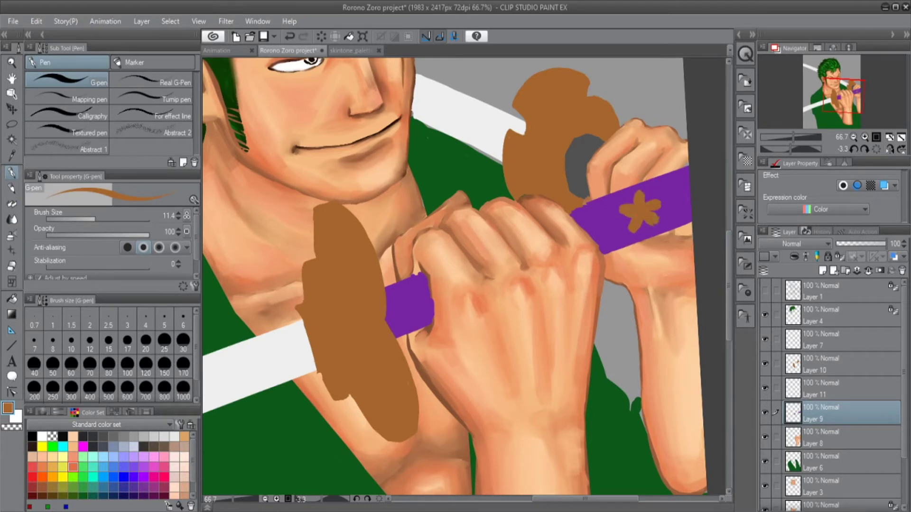
left_click(674, 199, "alt")
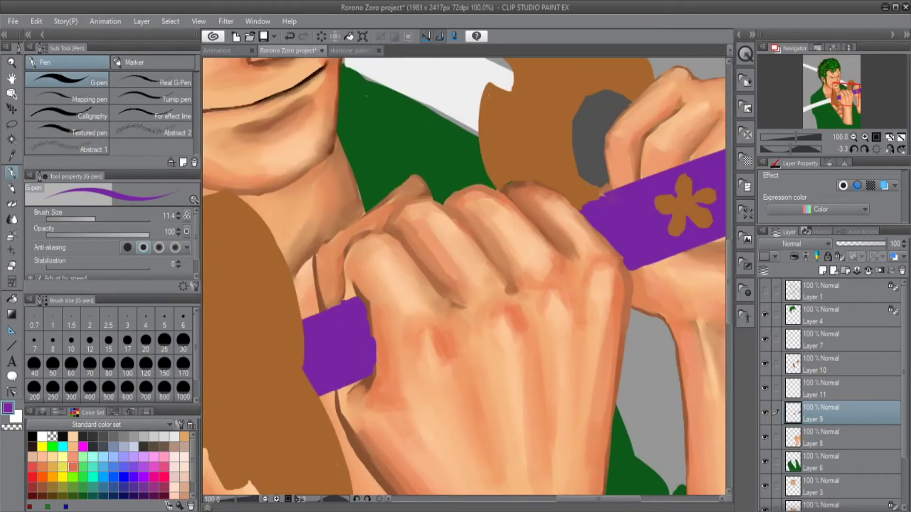
key("e")
left_click(828, 364)
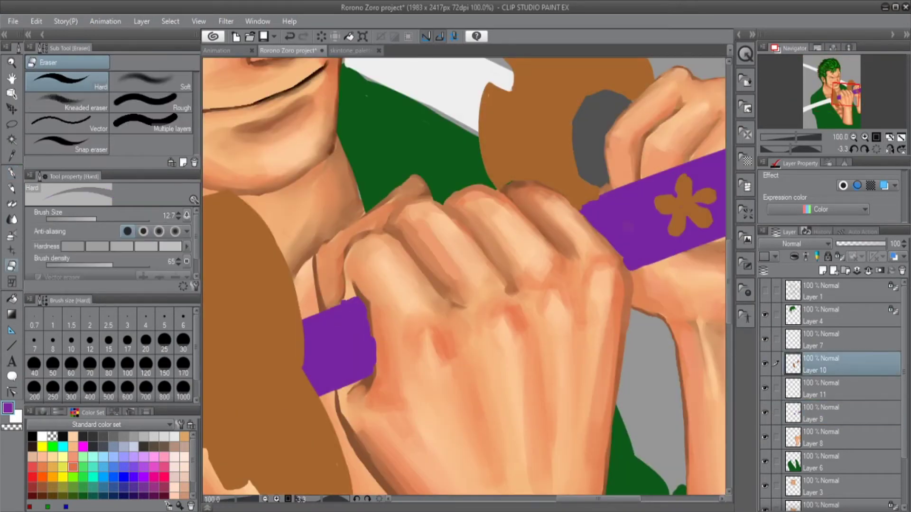
left_click(827, 412)
key("p")
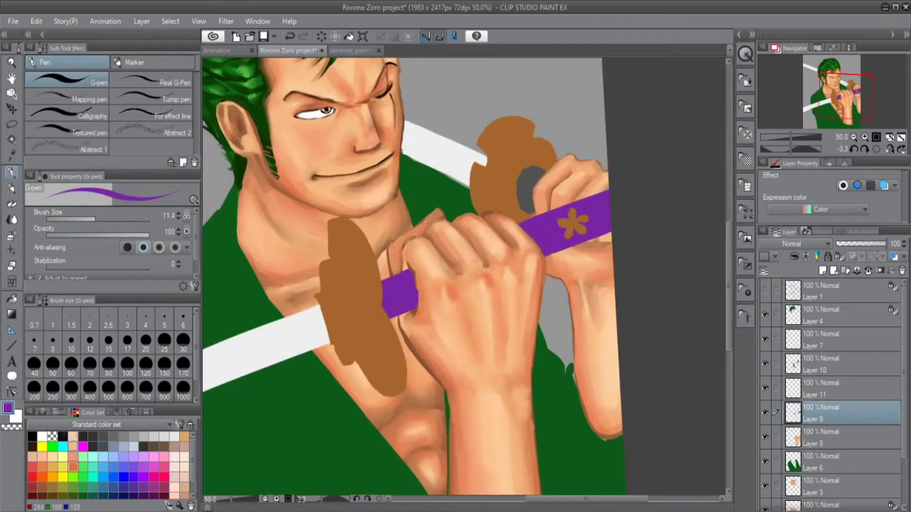
left_click_drag(392, 297, 417, 279)
key("ctrl+z")
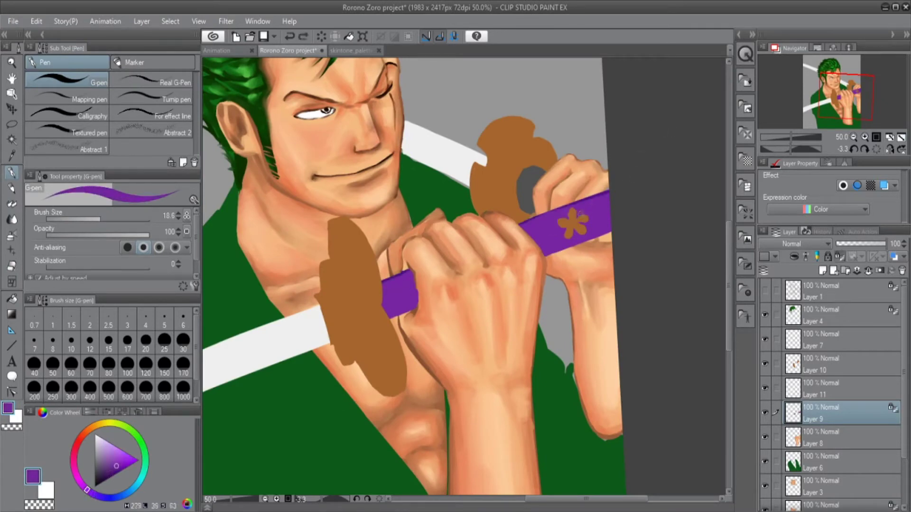
key("ctrl+z")
- Paint dark purple edges, a light purple highlight and vivid violet streaks along the handle with the G-pen at size 18.6
scroll(673, 131, "right", 2)
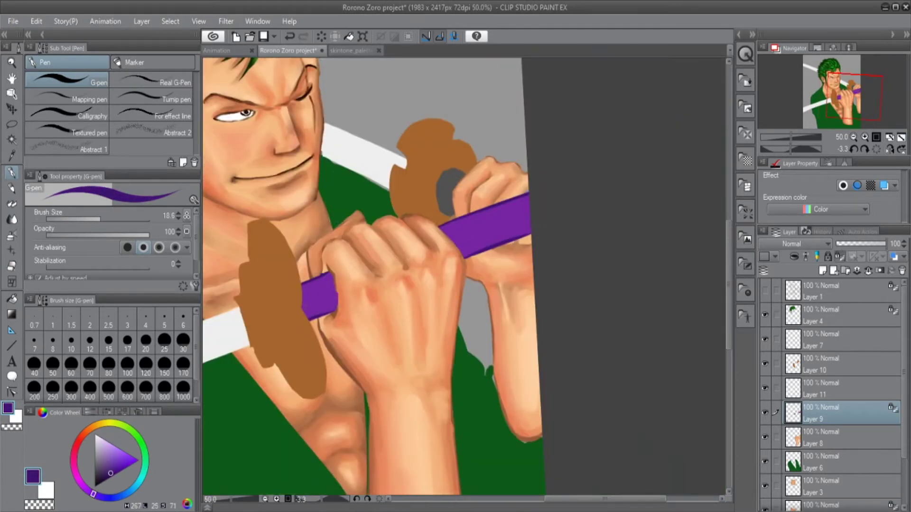
left_click(111, 453)
scroll(332, 332, "up", 2)
left_click(326, 305, "alt")
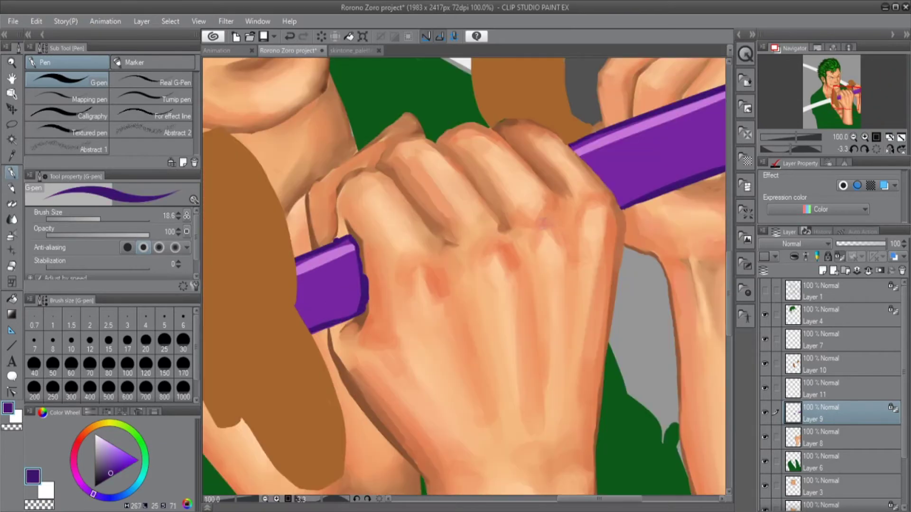
scroll(408, 285, "down", 2)
left_click_drag(565, 271, 645, 237)
left_click(423, 341, "alt")
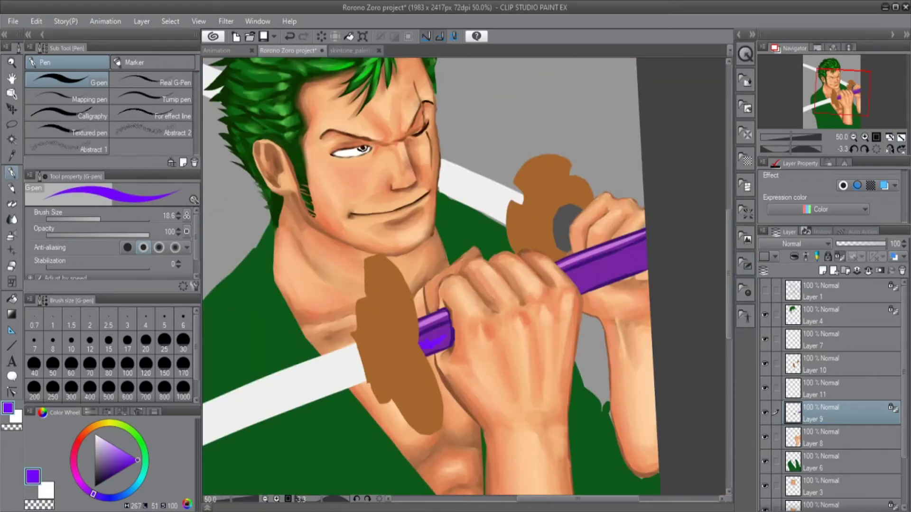
- Blend the handle's purple tones into a smooth rounded form and retouch the palm's edge beside it on Layer 8
key("j")
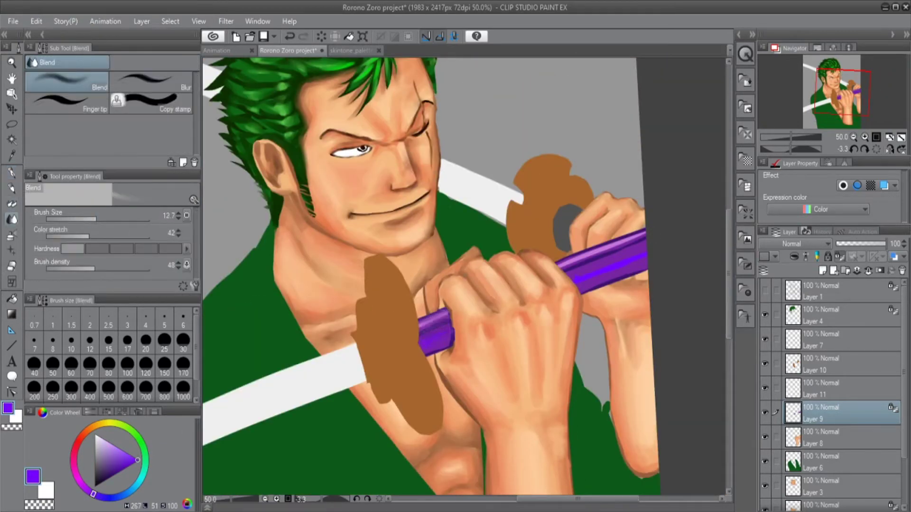
left_click_drag(570, 268, 643, 235)
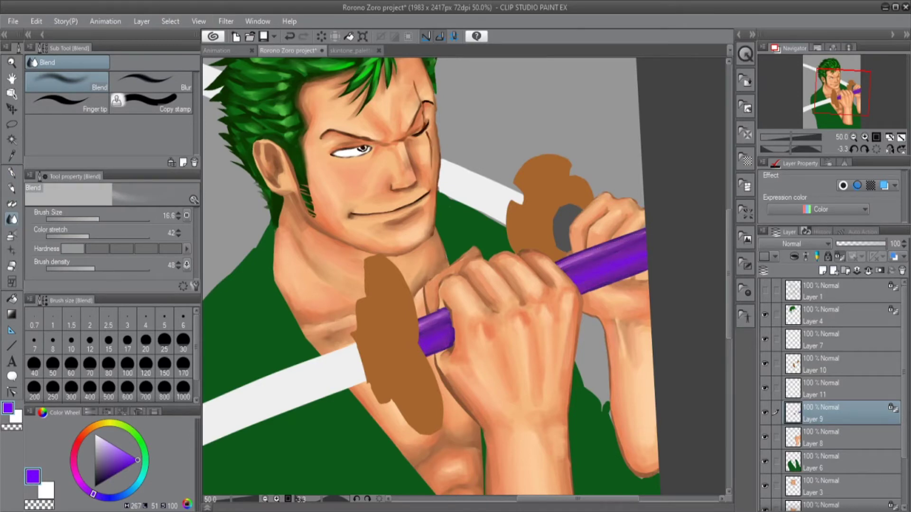
key("b")
scroll(548, 340, "up", 1)
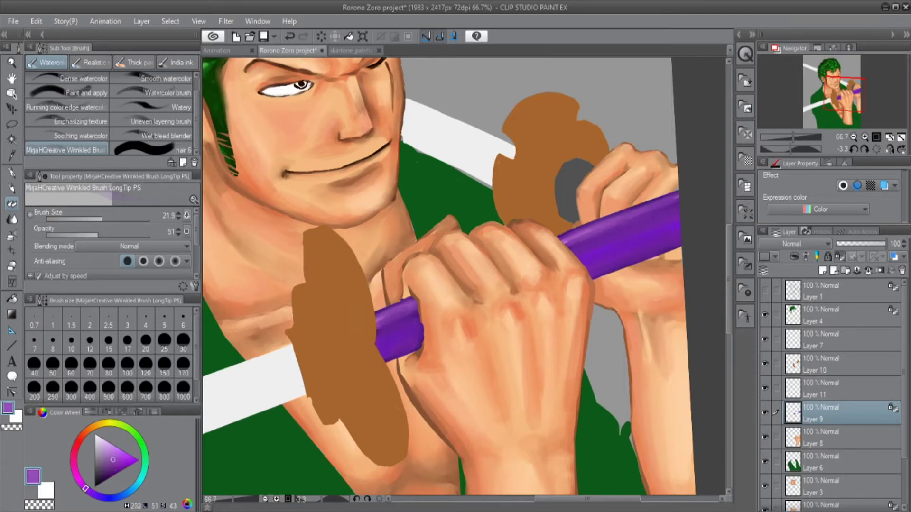
left_click(66, 80)
left_click(835, 437)
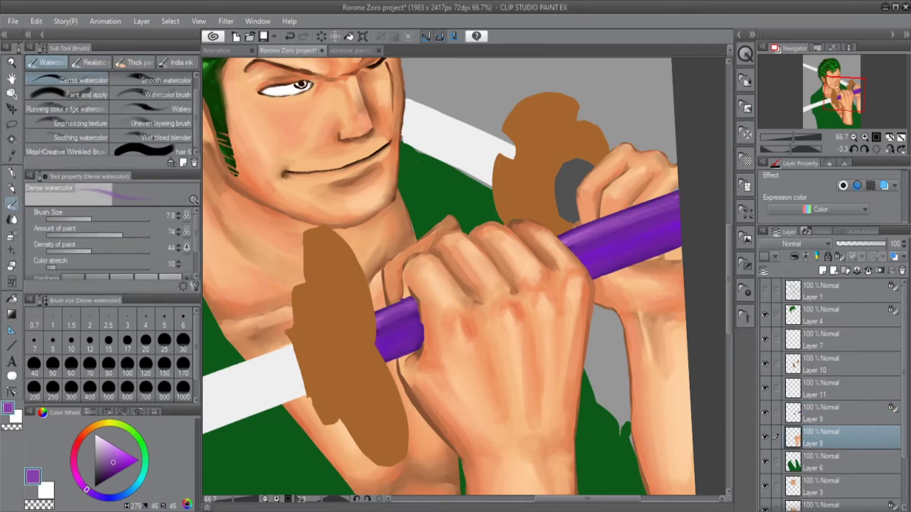
key("j")
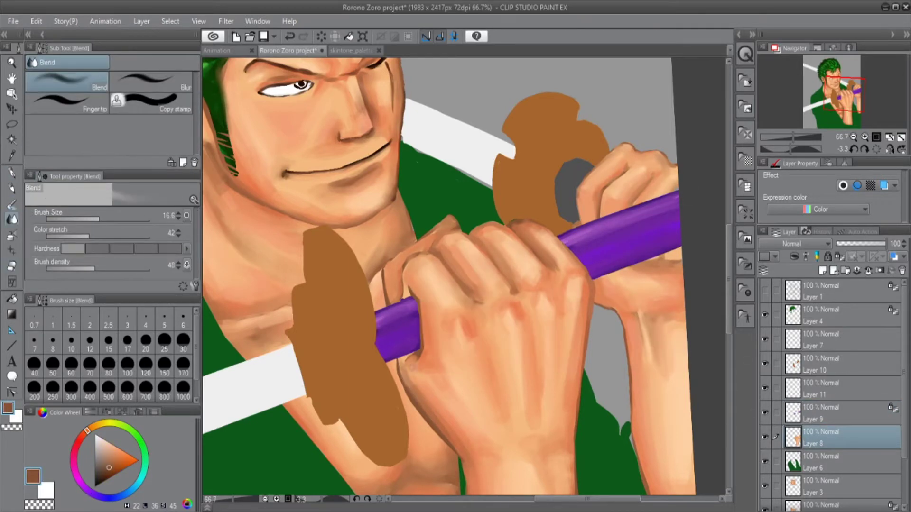
- Draw a small golden five-petal flower on the handle's outer part on Layer 9 with the G-pen
key("ctrl+plus")
key("p")
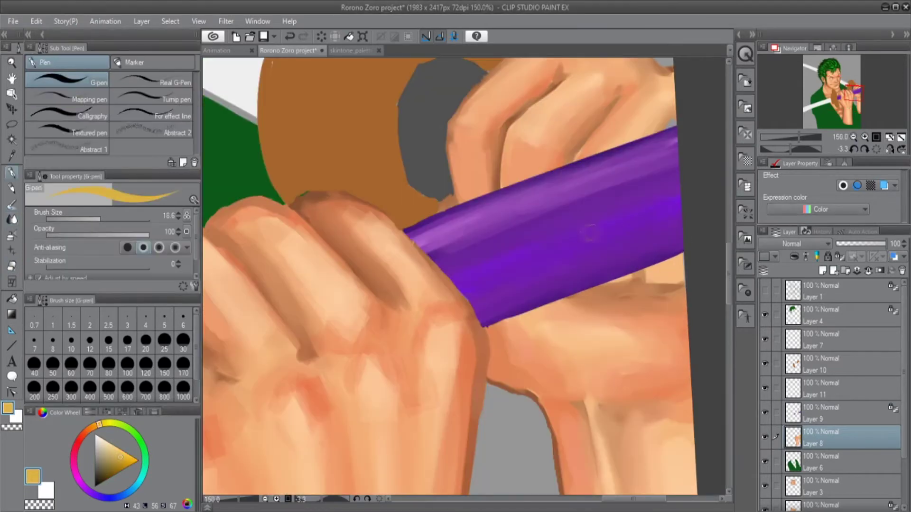
left_click(774, 411)
mouse_move(576, 240)
left_mouse_down()
mouse_move(565, 216)
mouse_move(551, 243)
mouse_move(568, 268)
mouse_move(603, 249)
left_mouse_up()
left_click_drag(100, 220, 76, 219)
left_click(83, 219)
left_click_drag(563, 212, 567, 225)
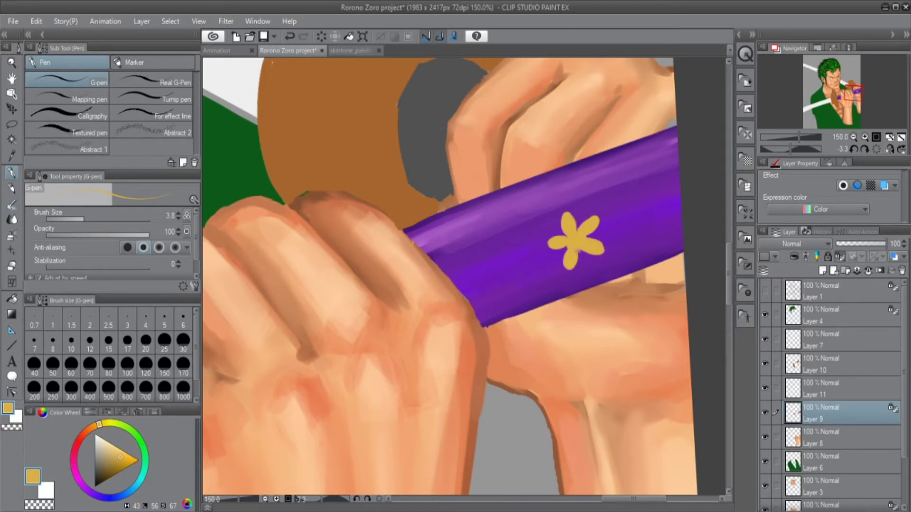
- Shade the edges of the flower's petals in a darker golden brown with the G-pen at size 3.8
left_click(527, 252, "alt")
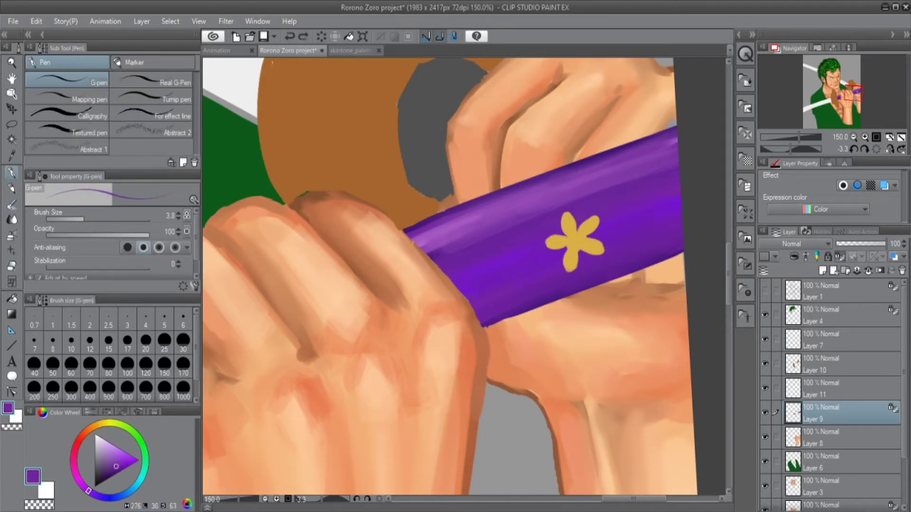
mouse_move(88, 491)
left_mouse_down()
mouse_move(76, 446)
mouse_move(92, 427)
left_mouse_up()
left_click_drag(565, 213, 561, 230)
scroll(561, 217, "up", 3)
left_click_drag(545, 266, 569, 306)
left_click_drag(631, 216, 645, 233)
left_click_drag(570, 296, 591, 363)
left_click_drag(609, 318, 671, 313)
- Paint a dark purple shadow outline around the flower's petals on the handle
left_click(503, 284, "alt")
mouse_move(532, 261)
left_mouse_down()
mouse_move(517, 297)
mouse_move(550, 311)
left_mouse_up()
left_click_drag(564, 334, 586, 373)
left_click_drag(559, 211, 551, 239)
left_click_drag(548, 235, 567, 268)
left_click_drag(608, 247, 640, 216)
left_click_drag(579, 364, 594, 366)
left_click_drag(610, 318, 676, 317)
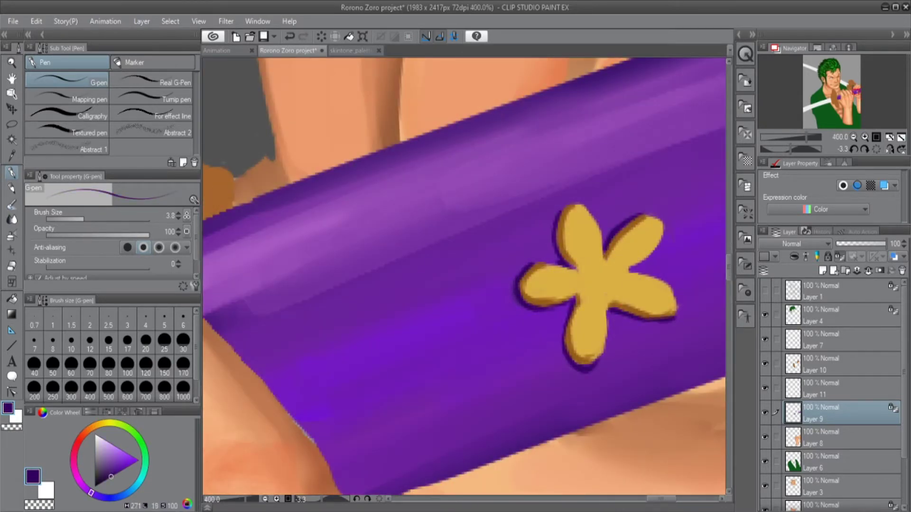
- Add light yellow highlights to the flower's petals and centre with the G-pen at size 3.4
left_click(563, 274, "alt")
left_click_drag(617, 240, 636, 249)
left_click_drag(546, 273, 553, 285)
left_click_drag(636, 282, 650, 299)
left_click_drag(581, 315, 593, 332)
left_click(116, 448)
left_click_drag(576, 221, 584, 247)
left_click_drag(538, 283, 584, 332)
left_click_drag(617, 233, 641, 306)
left_click_drag(638, 275, 664, 304)
scroll(464, 280, "down", 6)
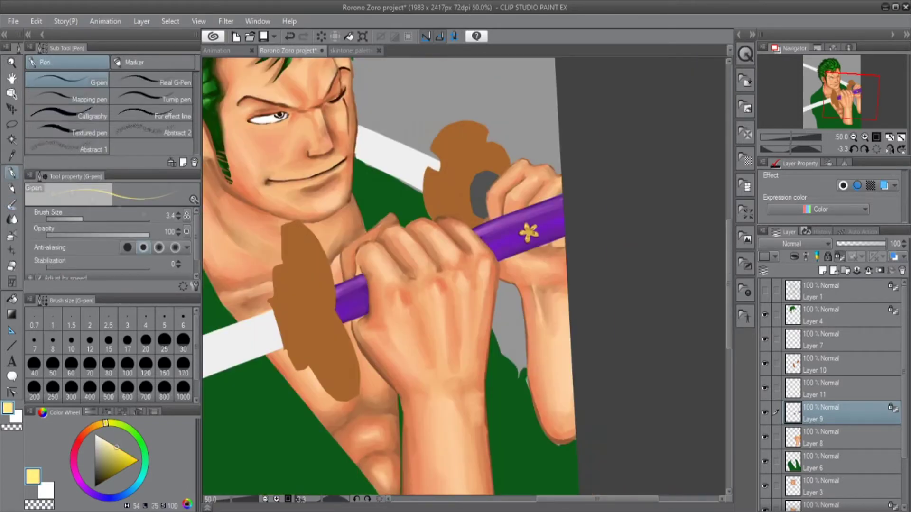
- Soften the golden flower's shading with the Blend tool at size 4
key("h")
scroll(642, 272, "up", 6)
key("j")
left_click_drag(432, 251, 517, 325)
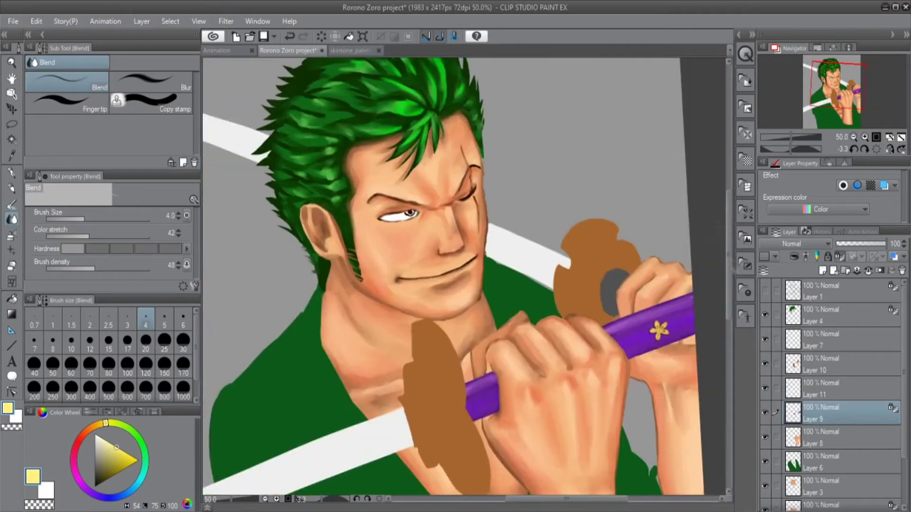
scroll(464, 280, "down", 3)
- Deepen the purple shading on the handle section between guard and front hand with the wrinkled brush at size 21.9
key("b")
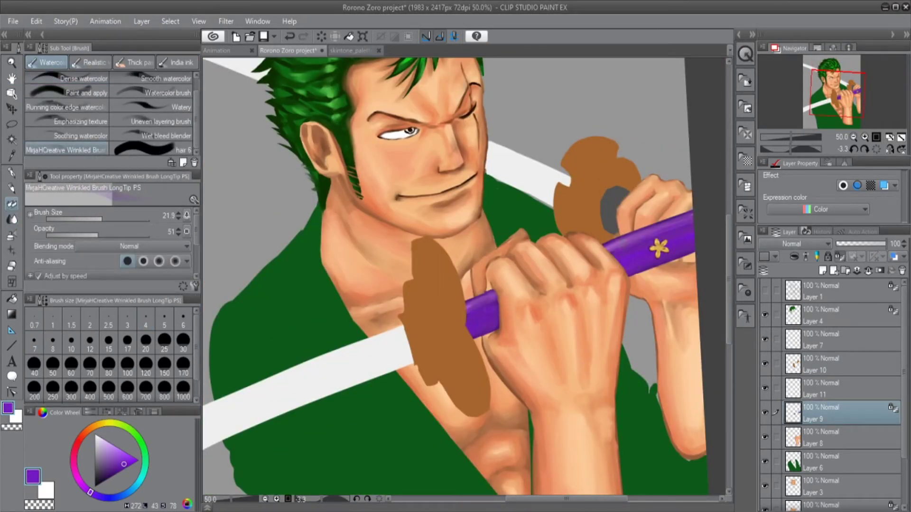
scroll(519, 276, "up", 2)
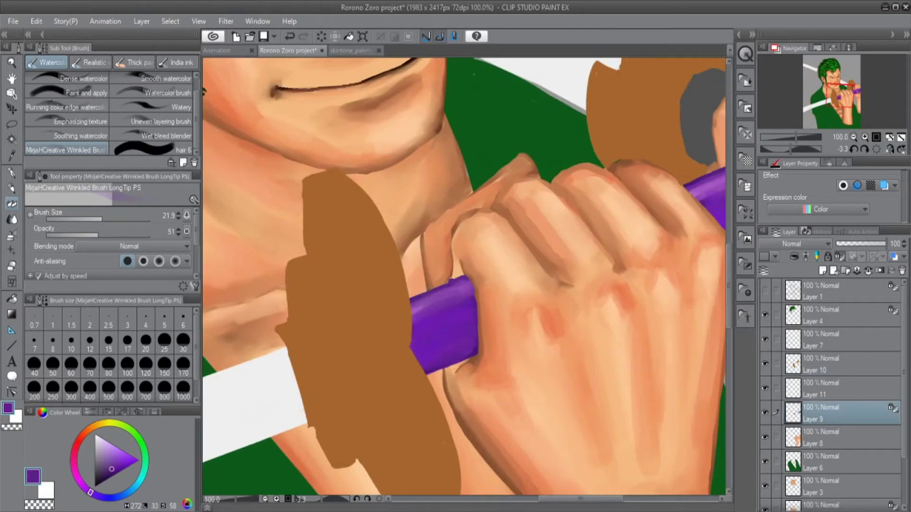
left_click(67, 79)
scroll(463, 280, "down", 2)
scroll(462, 280, "up", 1)
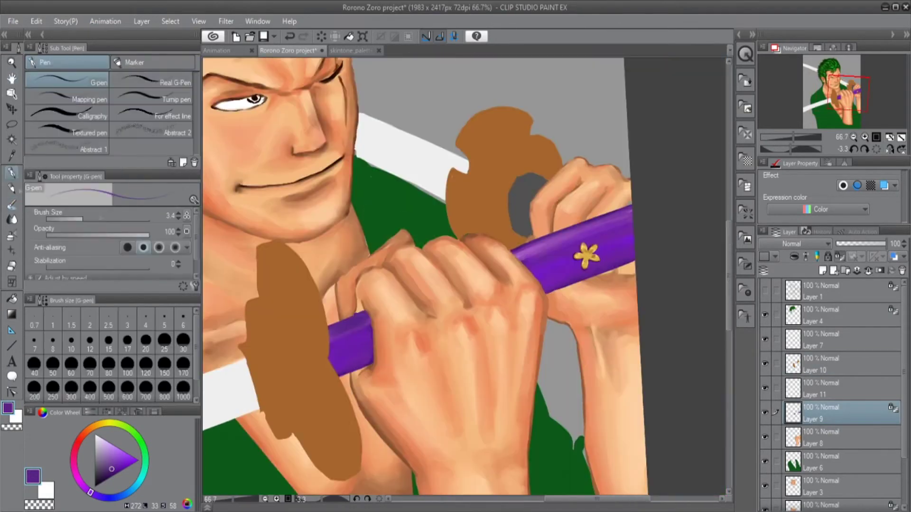
- Dab dark purple marks along the handle's upper side and blend them in with the Blend tool at size 13.4
left_click(355, 323)
left_click(531, 246)
left_click(576, 230)
left_click(624, 212)
left_click(604, 221)
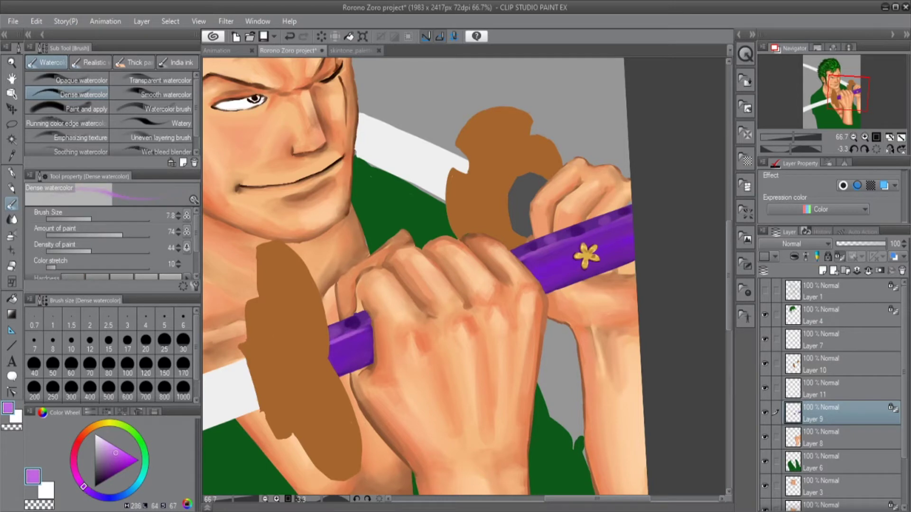
key("j")
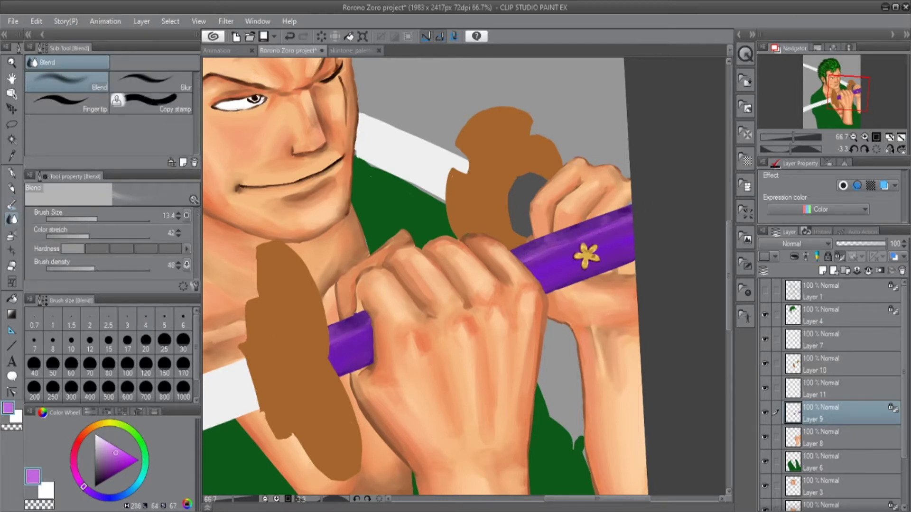
scroll(462, 280, "down", 2)
scroll(462, 280, "up", 2)
scroll(463, 280, "down", 2)
scroll(463, 280, "up", 2)
- Square off the first guard's collar over the blade base in brown on Layer 10 with the G-pen at size 11.4
left_click(835, 364)
key("e")
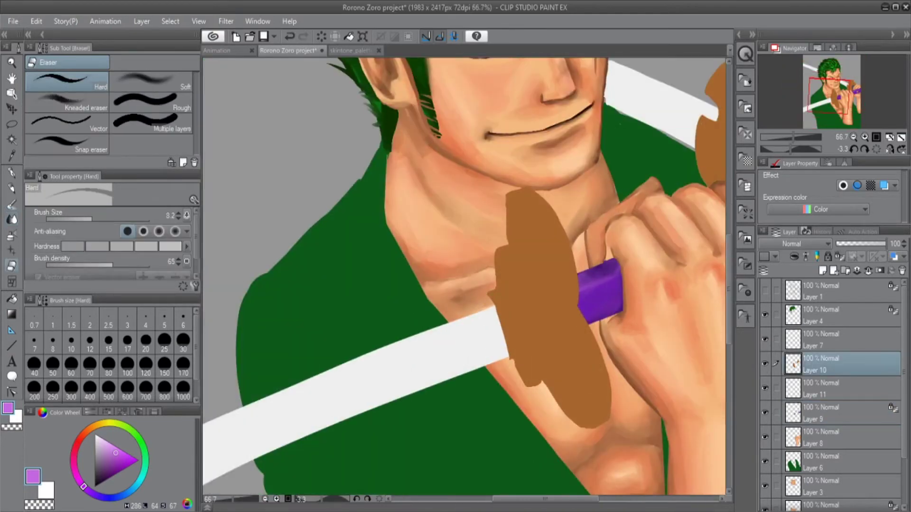
key("p")
left_click_drag(90, 219, 94, 221)
left_click_drag(495, 304, 511, 357)
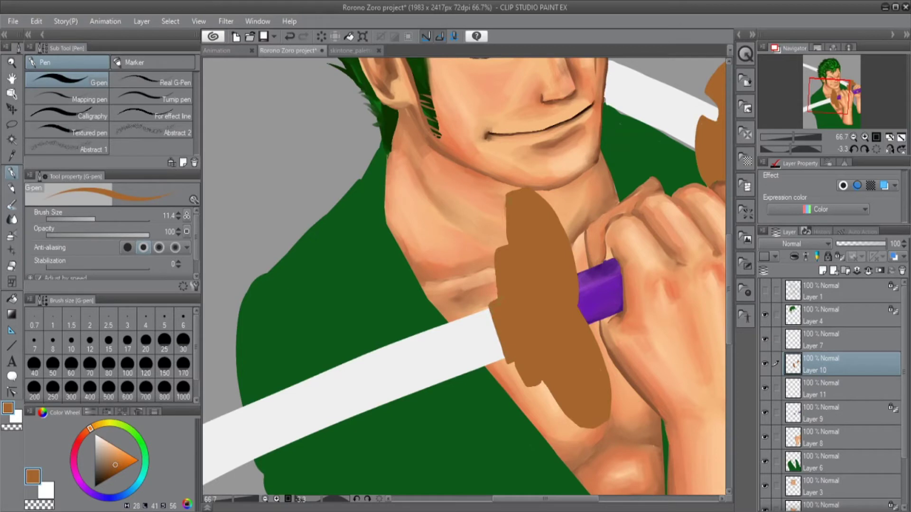
- Draw dark red-brown contour lines for the first guard's collar and upper lobes on Layer 10
left_click_drag(86, 437, 83, 435)
left_click(112, 475)
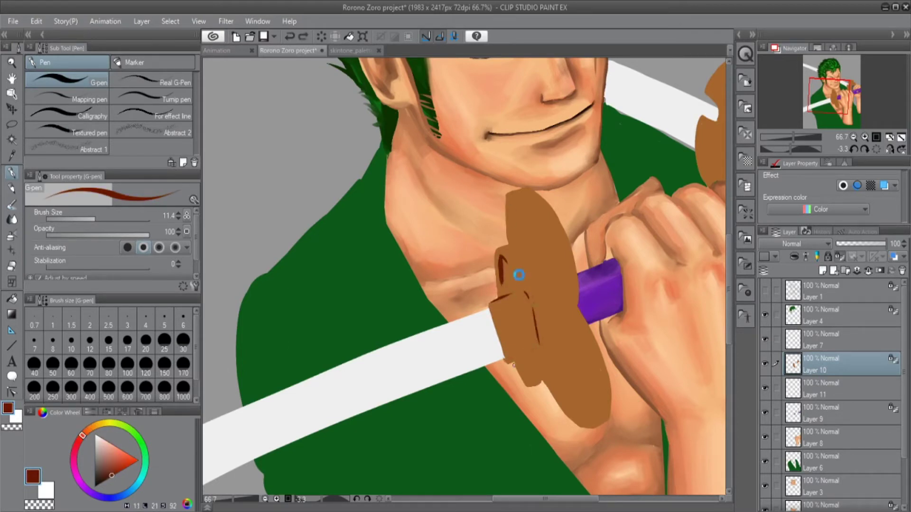
left_click_drag(510, 246, 525, 212)
left_click_drag(508, 263, 514, 286)
left_click_drag(530, 216, 559, 306)
left_click_drag(515, 243, 546, 312)
left_click_drag(520, 202, 513, 271)
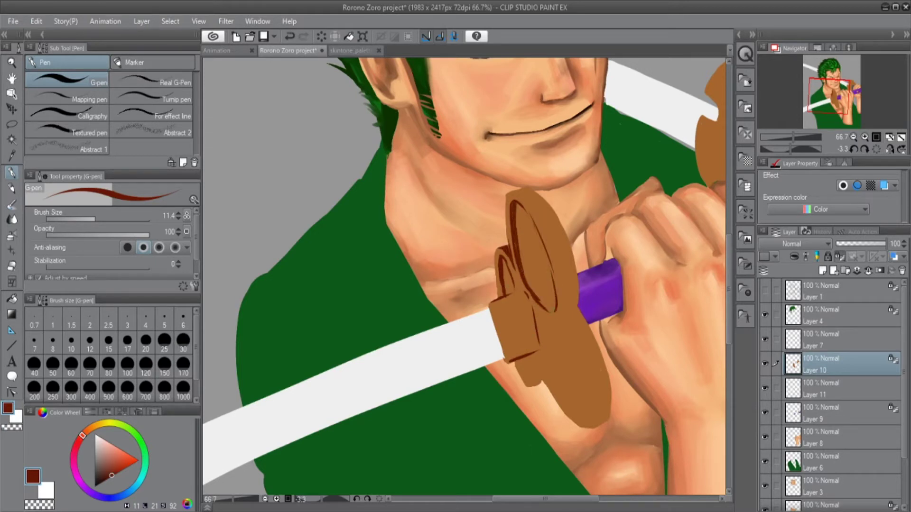
- Outline the first guard's lower lobes in dark red-brown, redoing the first stroke
left_click_drag(546, 332, 571, 411)
key("ctrl+z")
mouse_move(543, 351)
left_mouse_down()
mouse_move(566, 325)
mouse_move(579, 370)
left_mouse_up()
mouse_move(574, 344)
left_mouse_down()
mouse_move(591, 394)
mouse_move(584, 420)
left_mouse_up()
left_click_drag(550, 332, 553, 380)
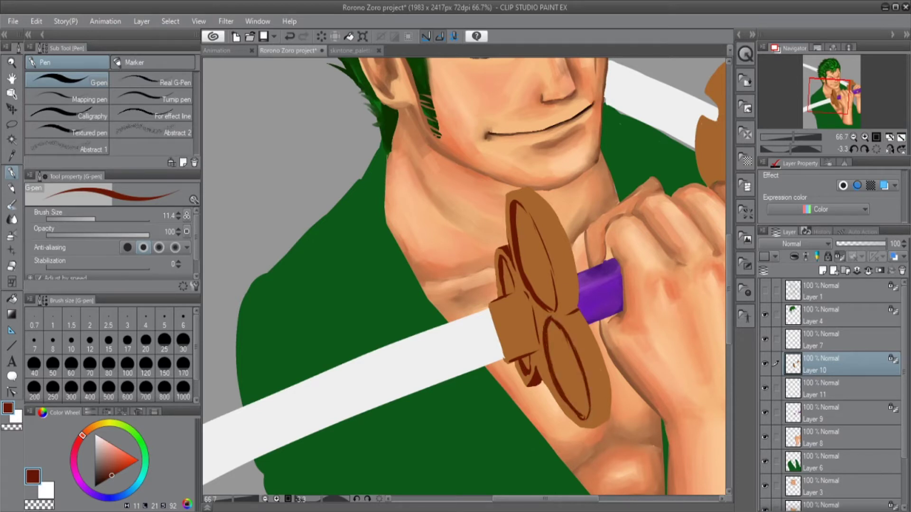
left_click(581, 382, "alt")
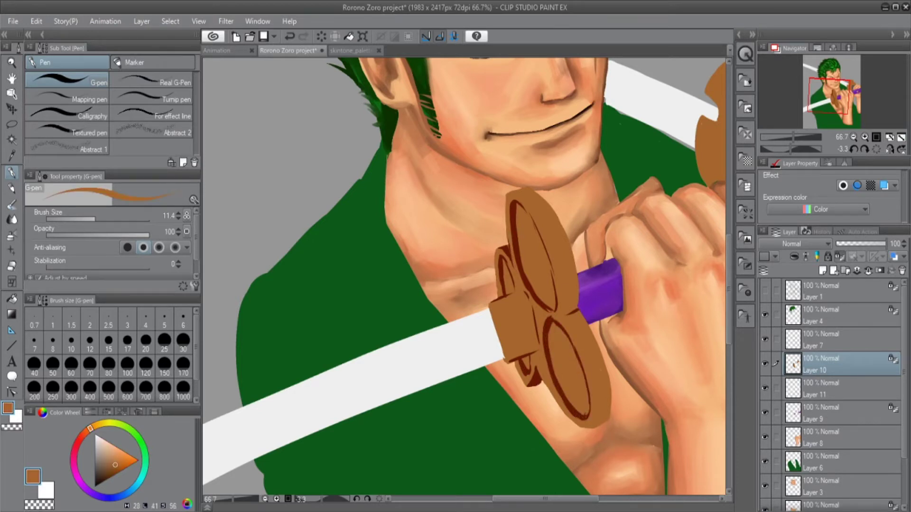
- Paint dark red-brown shadow patches along the first guard's outer rim from top to bottom
left_click(560, 285, "alt")
mouse_move(569, 317)
left_mouse_down()
mouse_move(567, 327)
mouse_move(583, 322)
left_mouse_up()
mouse_move(562, 297)
left_mouse_down()
mouse_move(563, 316)
mouse_move(576, 315)
left_mouse_up()
left_click_drag(549, 241, 561, 270)
left_click_drag(558, 242, 575, 271)
left_click_drag(558, 192, 539, 230)
left_click_drag(551, 205, 560, 225)
left_click_drag(586, 344, 592, 394)
mouse_move(584, 339)
left_mouse_down()
mouse_move(602, 364)
mouse_move(594, 414)
left_mouse_up()
left_click_drag(610, 391, 603, 413)
- Add light golden highlight patches along the first guard's outer rim with the G-pen at size 8.7
mouse_move(112, 476)
left_mouse_down()
mouse_move(119, 448)
mouse_move(90, 427)
mouse_move(98, 424)
left_mouse_up()
left_click_drag(544, 228, 565, 238)
left_click_drag(558, 269, 592, 335)
left_click_drag(599, 366, 591, 393)
left_click_drag(611, 365, 594, 426)
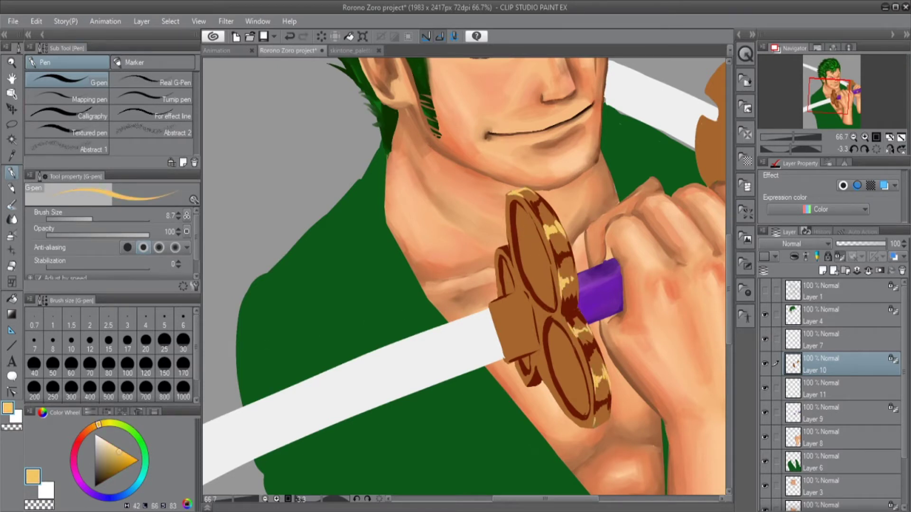
- Add very dark olive-brown accents along the first guard's outer rim with the G-pen at size 8.7
left_click(105, 480)
left_click_drag(540, 203, 544, 217)
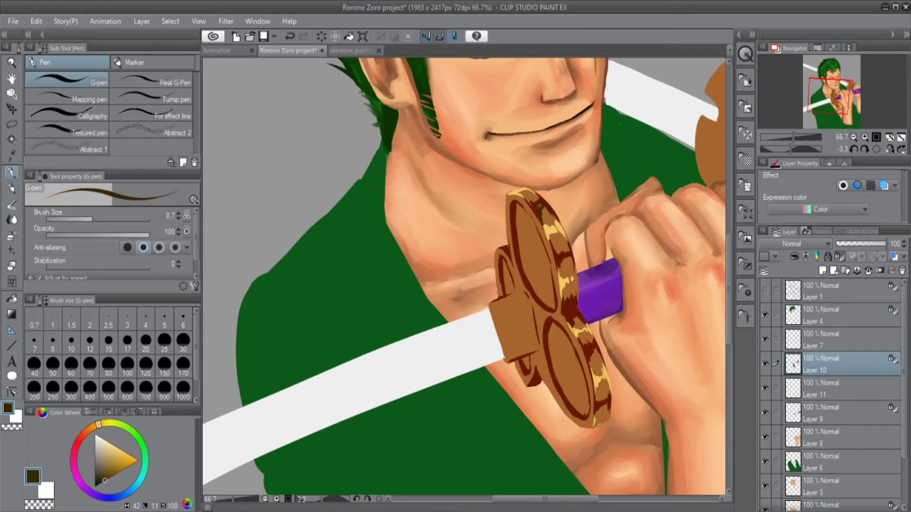
left_click_drag(568, 322, 575, 331)
left_click_drag(575, 337, 601, 371)
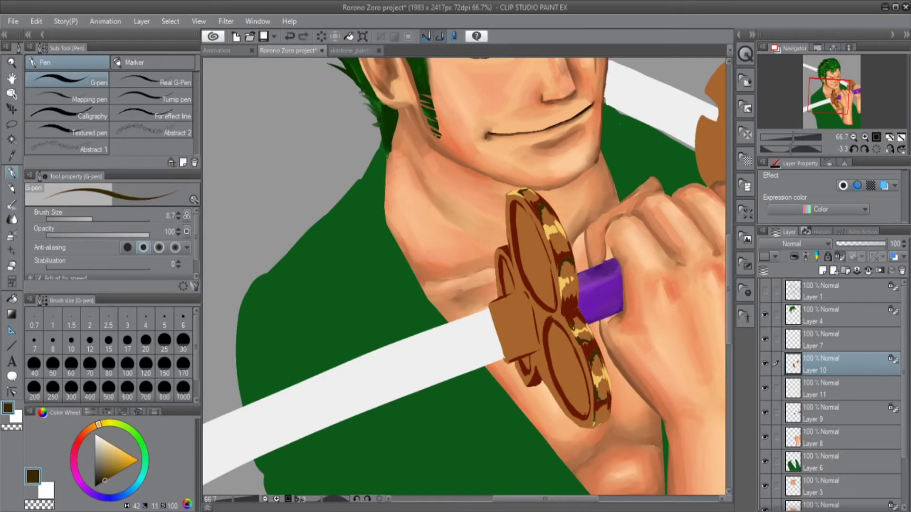
- Deepen the inner ring outlines of the first guard's upper and lower front lobes with dark red-brown strokes
left_click_drag(98, 425, 82, 436)
left_click(111, 476)
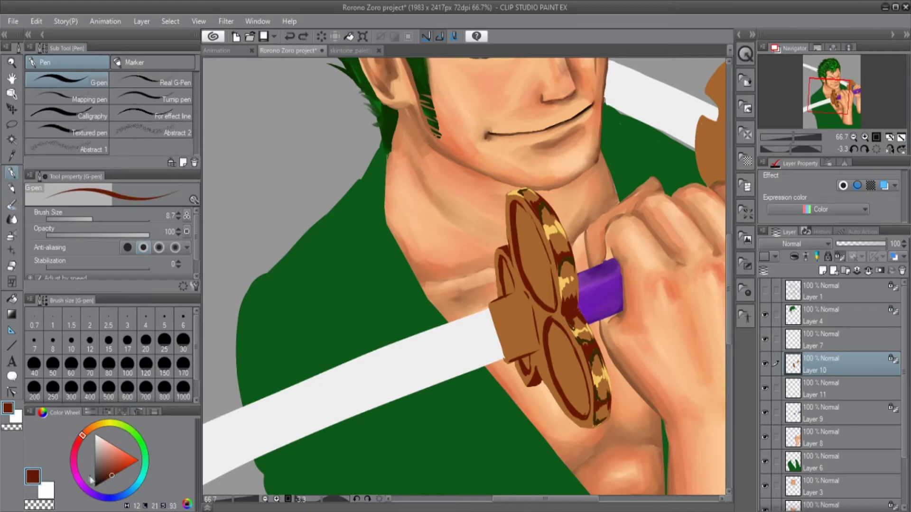
left_click(671, 173, "ctrl")
left_click(106, 480)
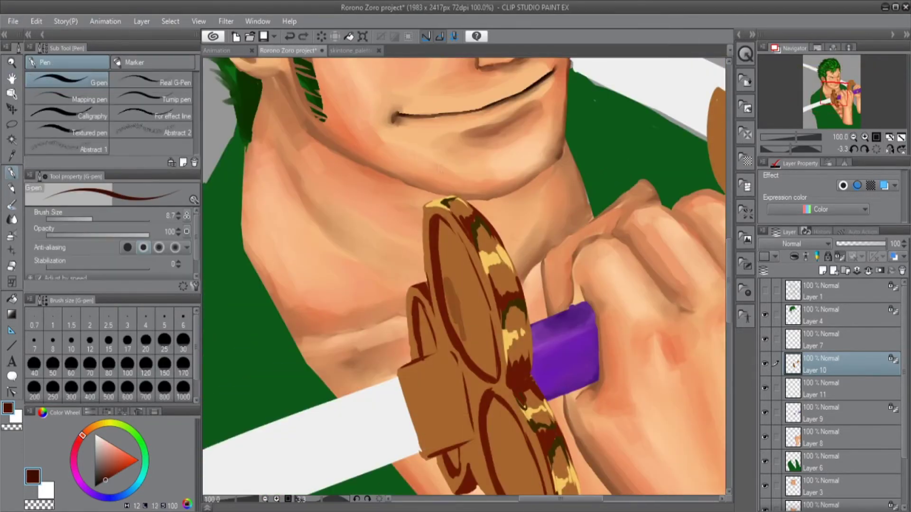
left_click_drag(450, 332, 446, 310)
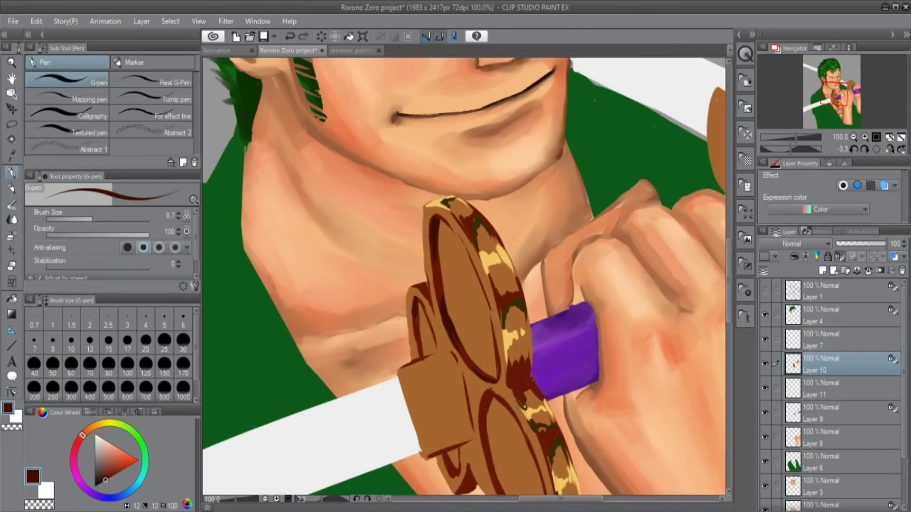
scroll(463, 276, "down", 4)
mouse_move(494, 287)
left_mouse_down()
mouse_move(485, 375)
mouse_move(545, 440)
left_mouse_up()
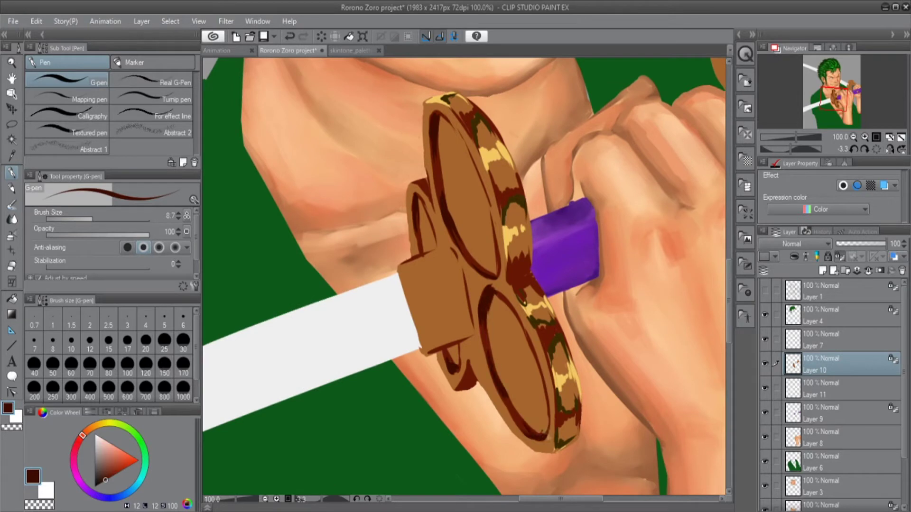
- Blend the dark and golden patches on the first guard's outer rim and soften its inner ring lines
key("j")
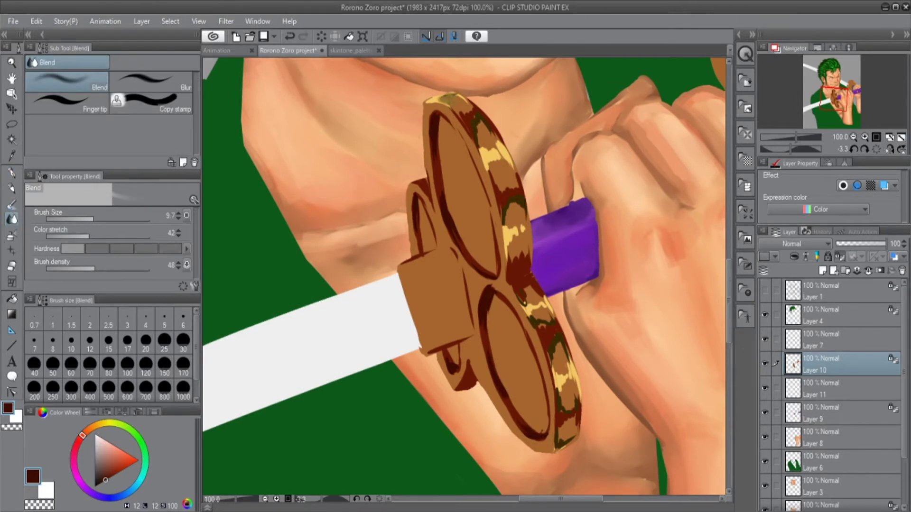
key("ctrl+z")
key("bracketright")
mouse_move(465, 112)
left_mouse_down()
mouse_move(494, 152)
mouse_move(503, 190)
mouse_move(517, 199)
mouse_move(510, 259)
left_mouse_up()
key("bracketleft")
mouse_move(512, 209)
left_mouse_down()
mouse_move(527, 304)
mouse_move(529, 256)
left_mouse_up()
left_click_drag(465, 275, 479, 237)
key("bracketright")
mouse_move(529, 114)
left_mouse_down()
mouse_move(536, 199)
mouse_move(522, 341)
left_mouse_up()
mouse_move(543, 209)
left_mouse_down()
mouse_move(520, 242)
mouse_move(512, 427)
mouse_move(517, 251)
left_mouse_up()
- Add red-brown shadow strokes and golden highlights along the first guard's ring edges and rear lobes with the G-pen at size 8.7
key("b")
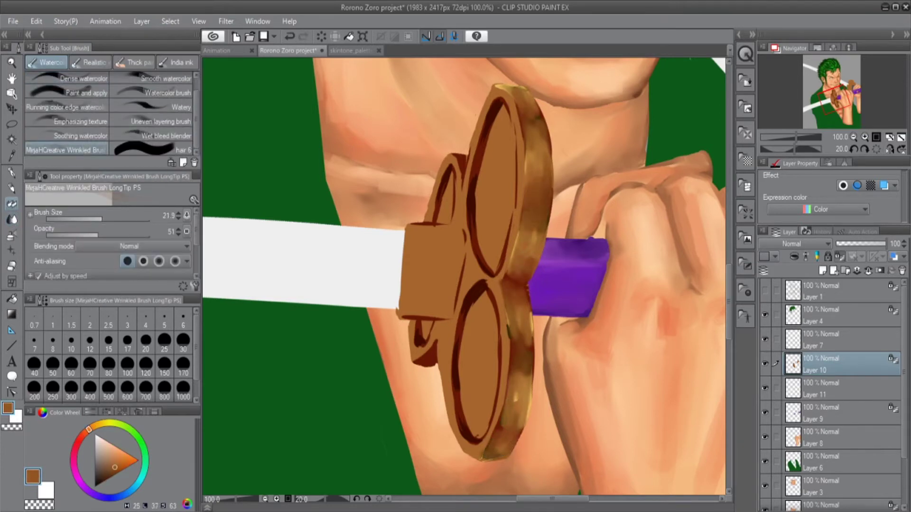
key("p")
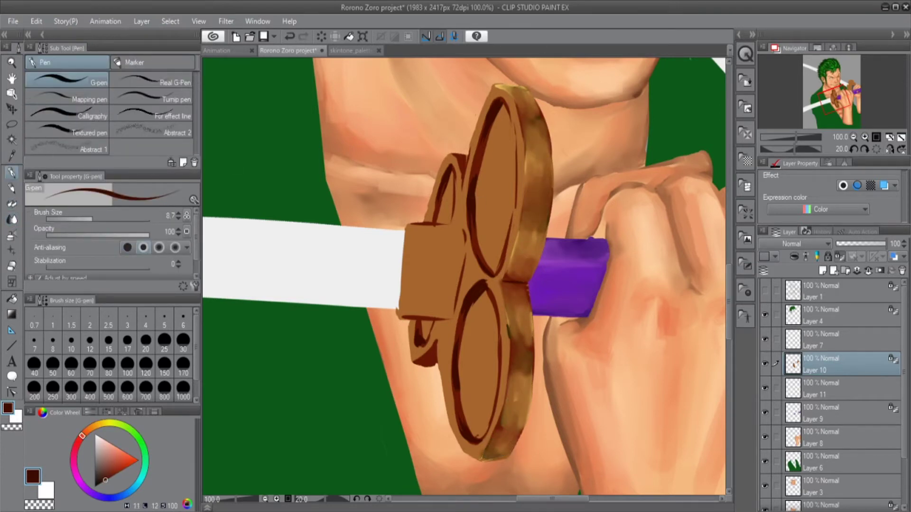
key("j")
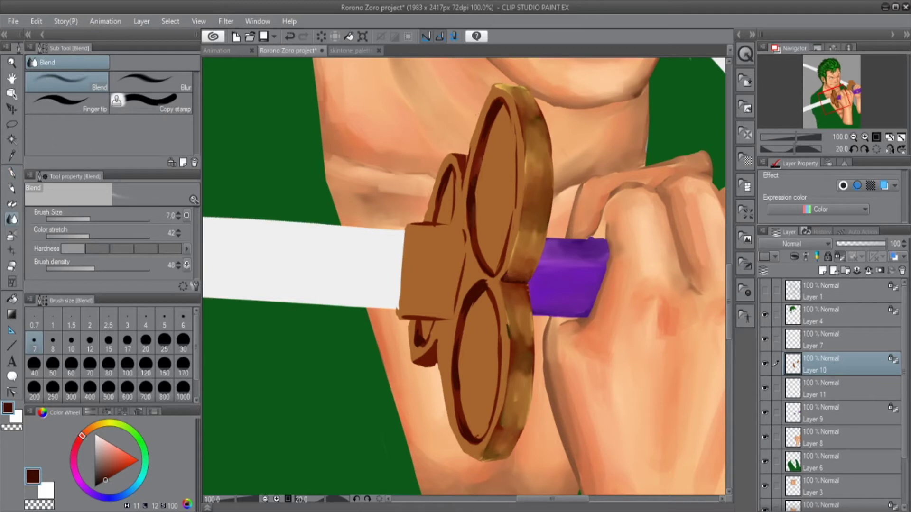
key("p")
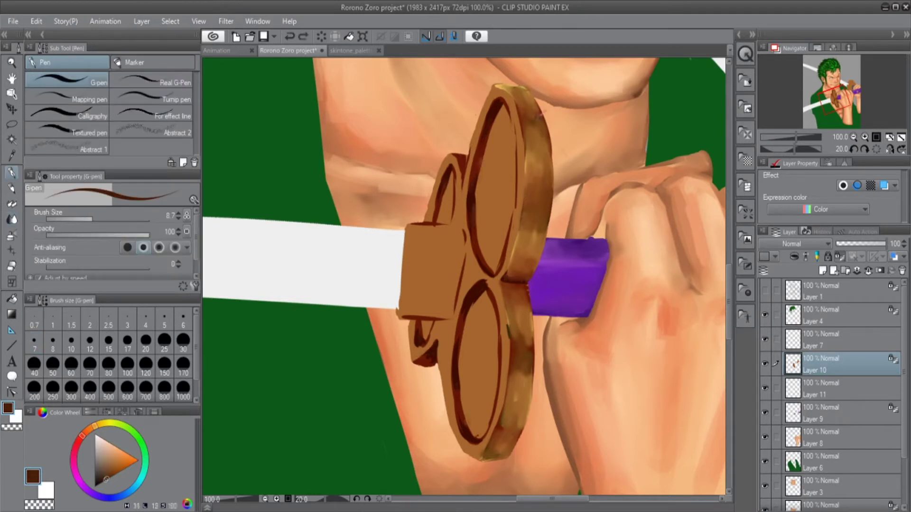
key("b")
key("p")
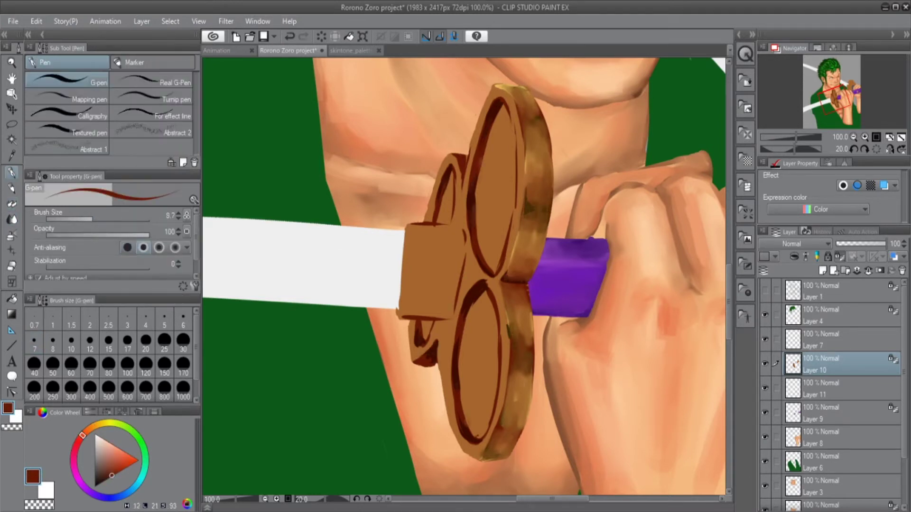
left_click_drag(448, 319, 443, 368)
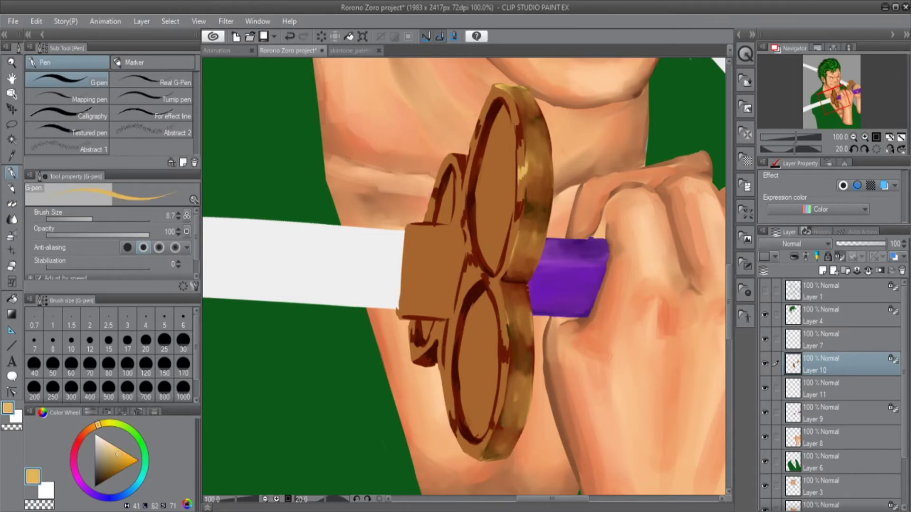
- Blend the shadows and highlights on the first guard's ring edges and rear lobes at brush size 10.2
key("j")
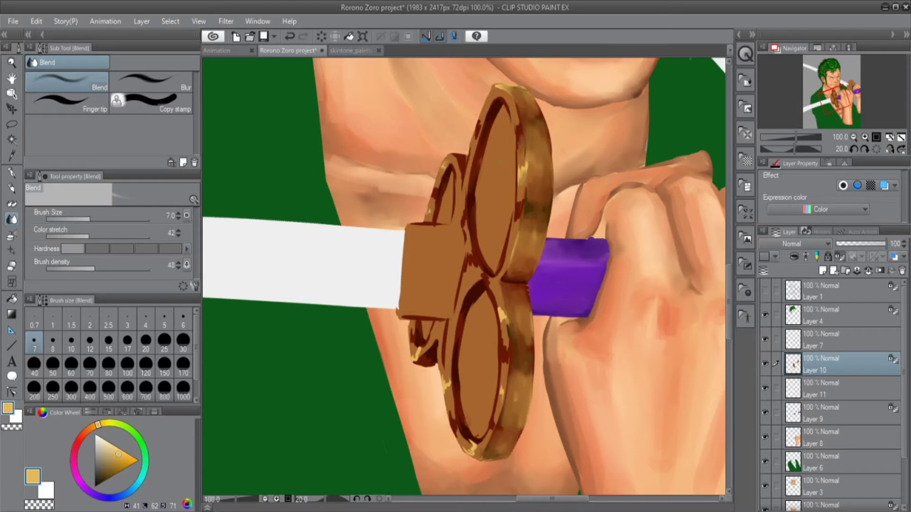
key("bracketright")
left_click_drag(493, 257, 468, 299)
left_click_drag(432, 197, 430, 214)
mouse_move(503, 311)
left_mouse_down()
mouse_move(506, 353)
mouse_move(475, 453)
mouse_move(446, 375)
left_mouse_up()
left_click_drag(442, 328, 417, 356)
left_click_drag(437, 180, 435, 208)
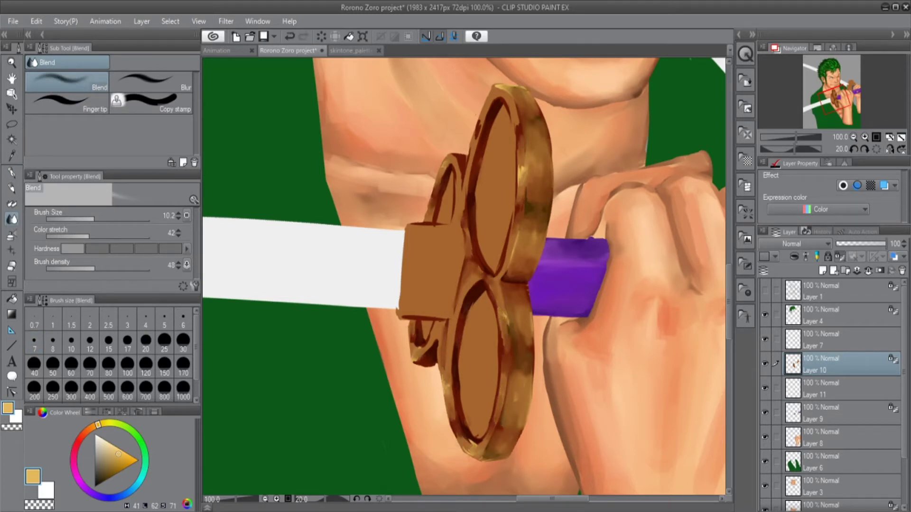
- Touch up the first guard's ring edges with sampled red-brown tones using the Dense watercolor brush, and blend them
left_click(501, 327, "alt")
key("b")
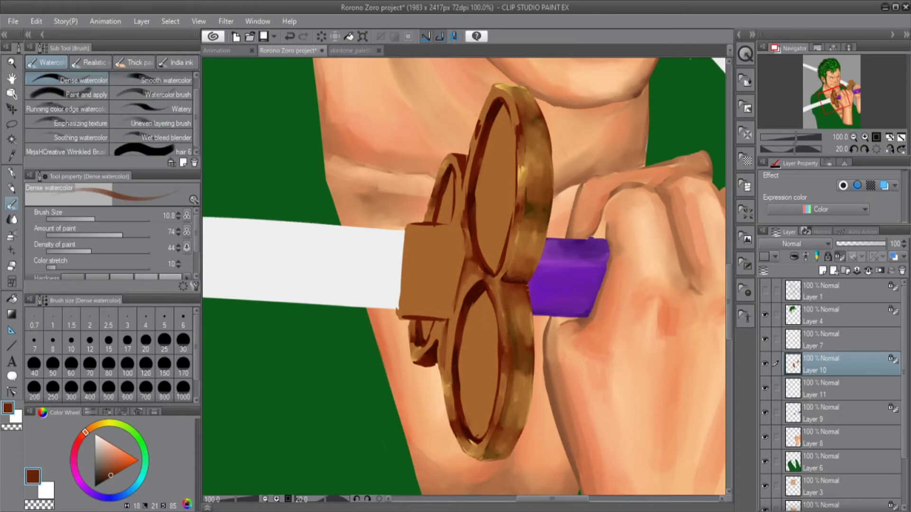
left_click(528, 156, "alt")
key("j")
- Paint small dark red-brown slots at the centres of the two front lobes with the G-pen at size 7 and edge them in gold
key("p")
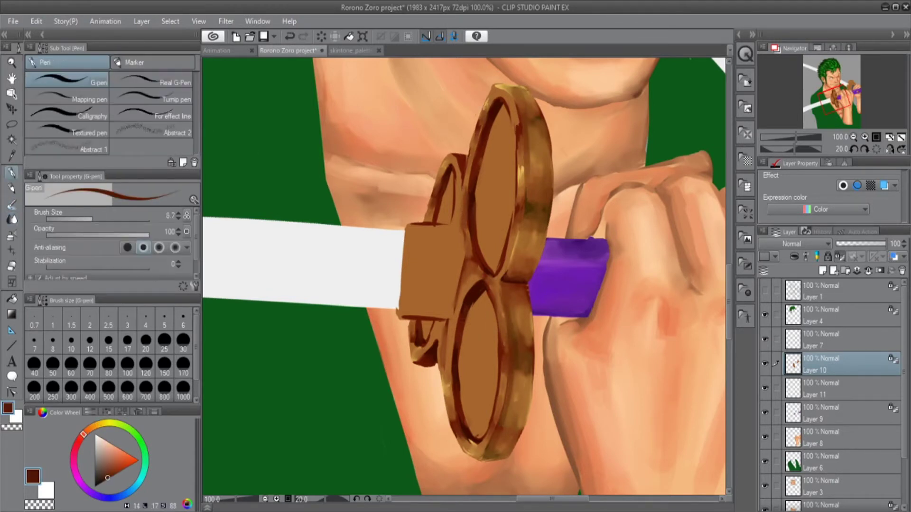
key("ctrl+z")
left_click_drag(500, 156, 489, 209)
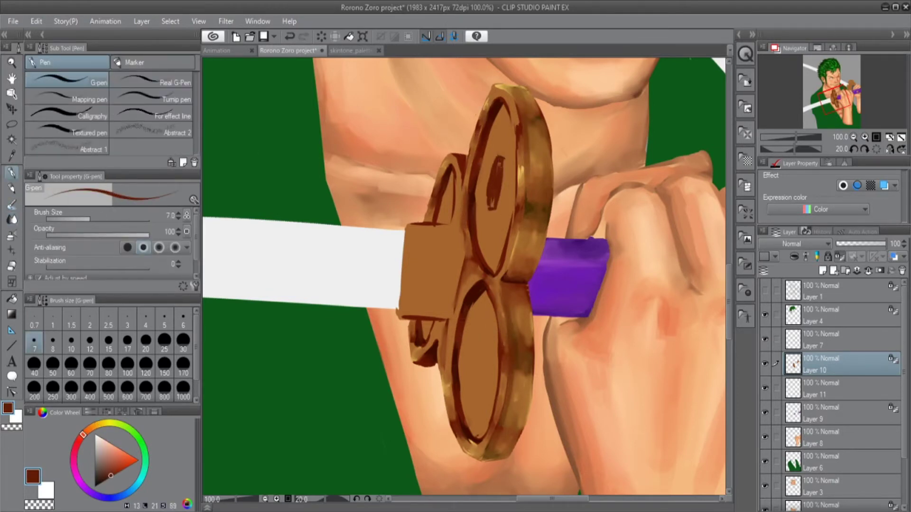
left_click_drag(478, 335, 472, 386)
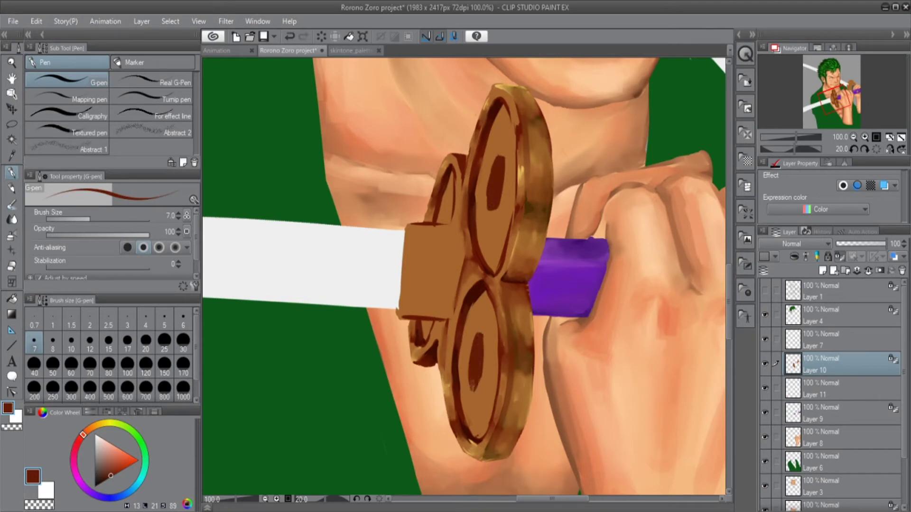
left_click_drag(111, 476, 106, 481)
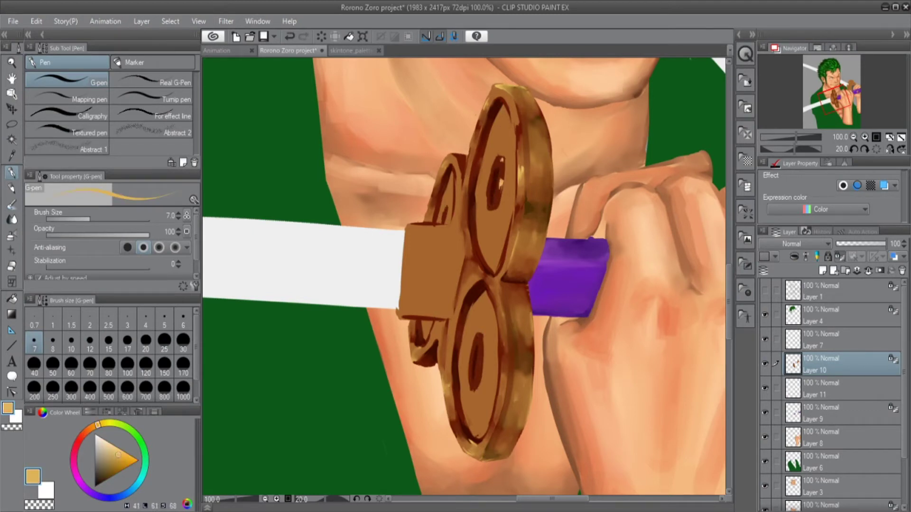
key("j")
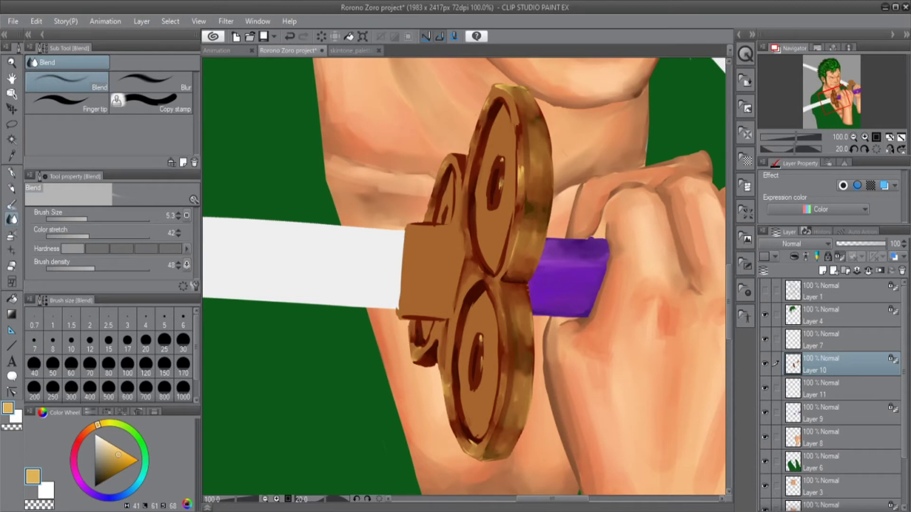
key("b")
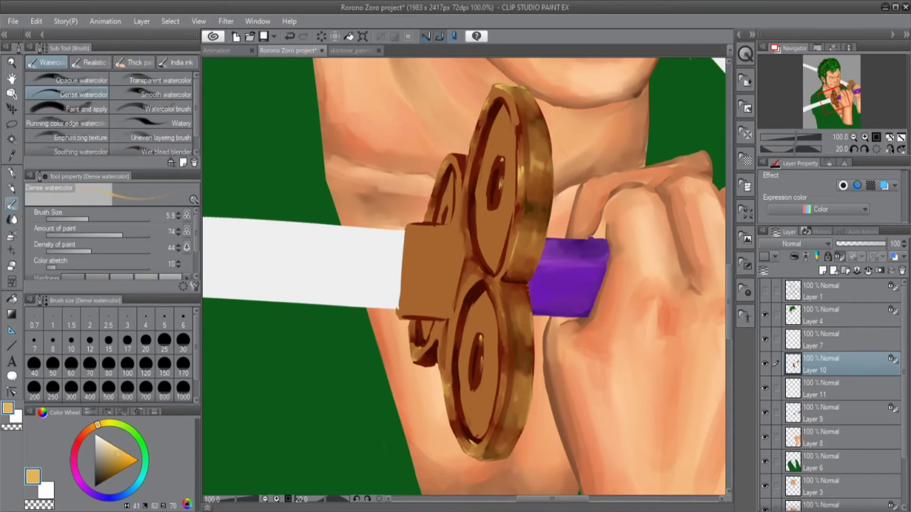
- Paint mottled dark red-brown shadows inside the front lobes' discs with the Dense watercolor brush, reducing its size to 6.6
left_click(476, 306, "alt")
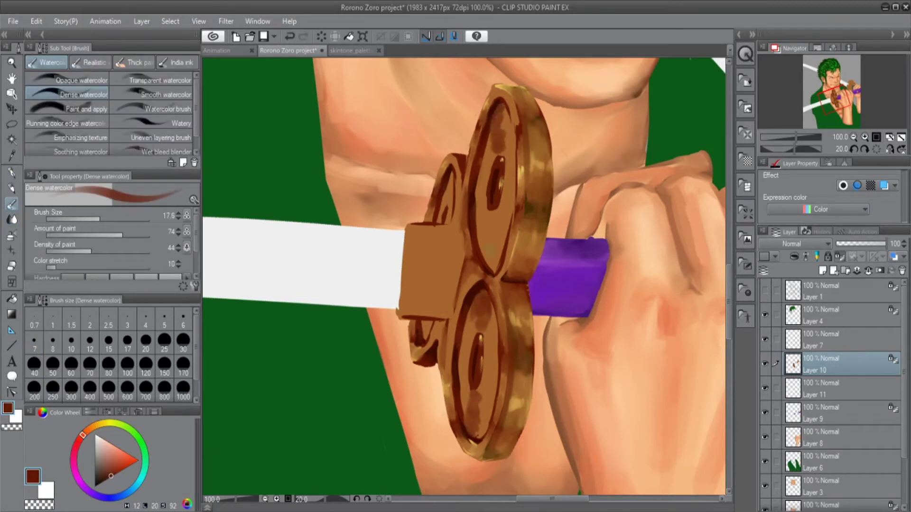
key("bracketleft")
key("bracketleft")
key("bracketleft")
left_click(492, 359, "alt")
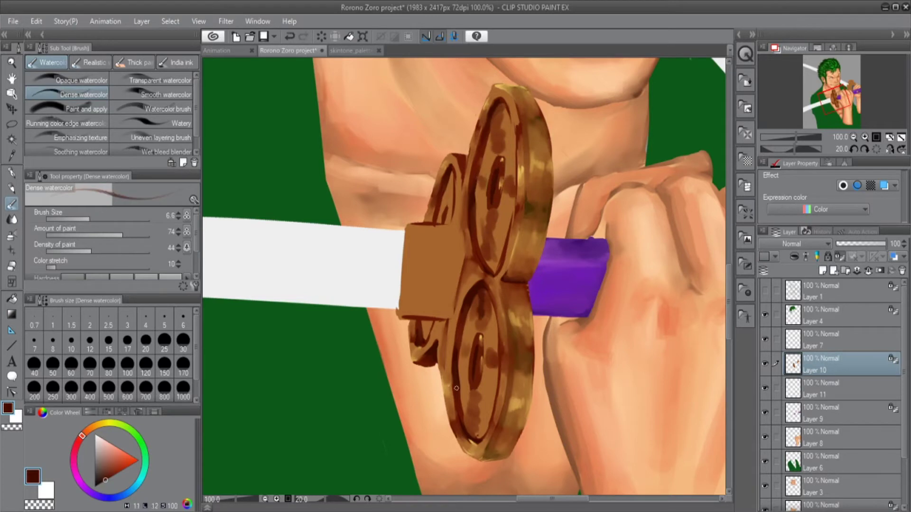
- Add golden highlights inside the front lobes' discs, blend them, and restate the dark red-brown accents
left_click(465, 349, "alt")
key("j")
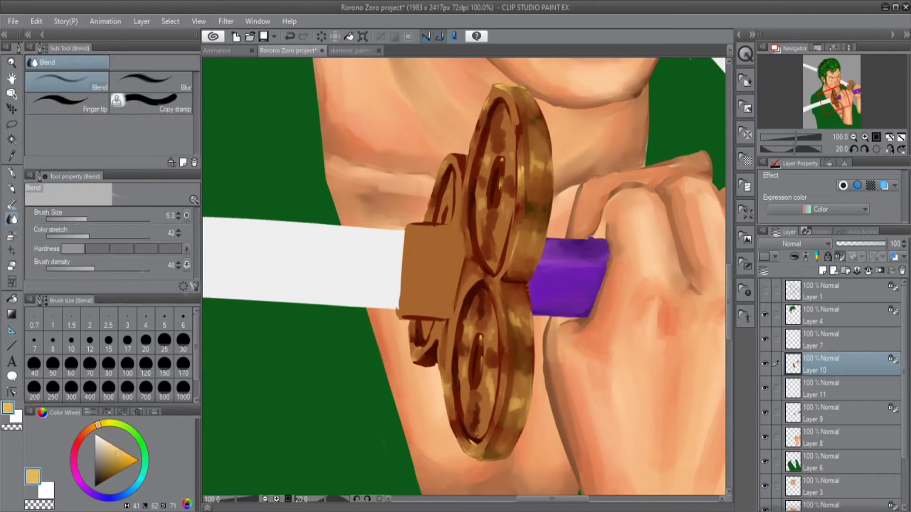
left_click(494, 232, "alt")
key("p")
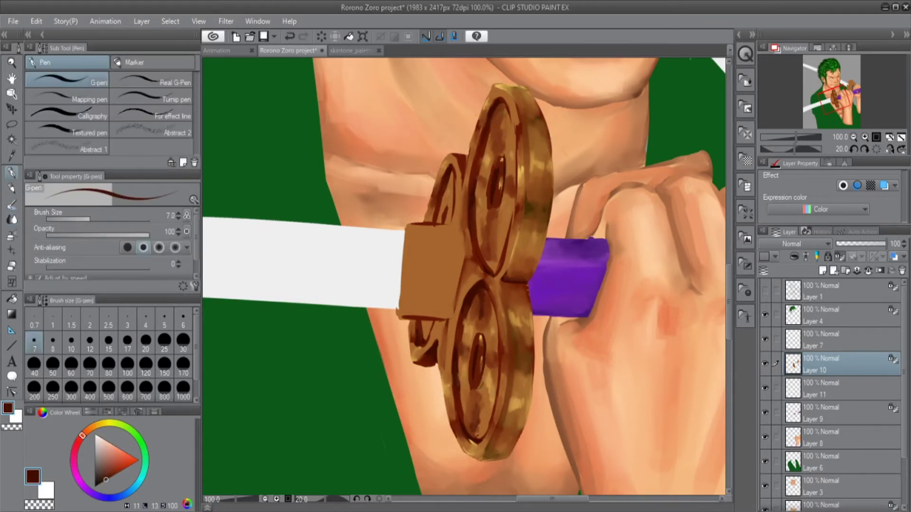
key("b")
- Shade the purple sword handle on Layer 9 with darker and lighter purple patches, and blend them at size 12.7
key("ctrl+minus")
left_click(840, 413)
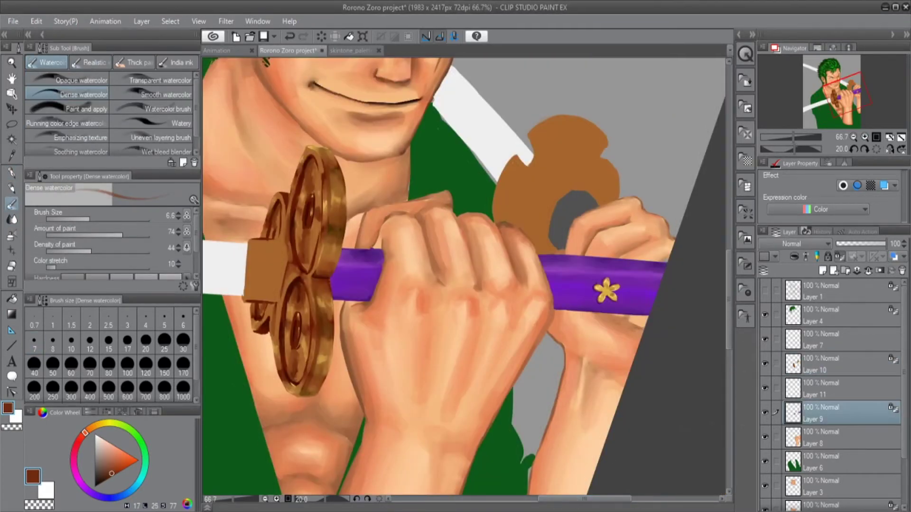
left_click(598, 276, "alt")
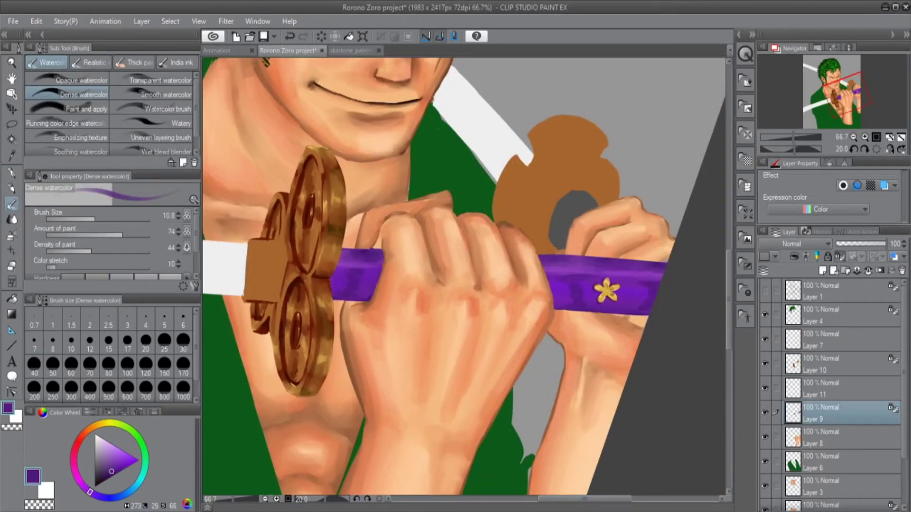
key("ctrl+z")
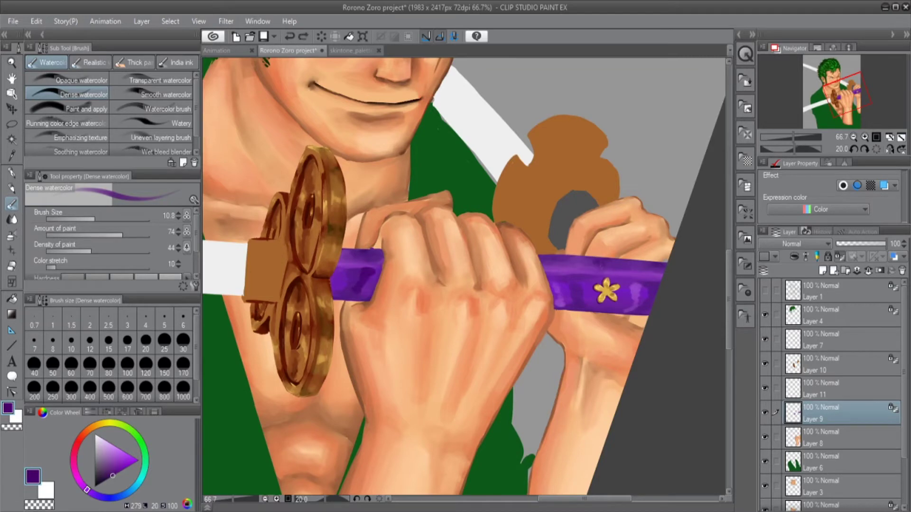
key("j")
left_click_drag(92, 219, 99, 220)
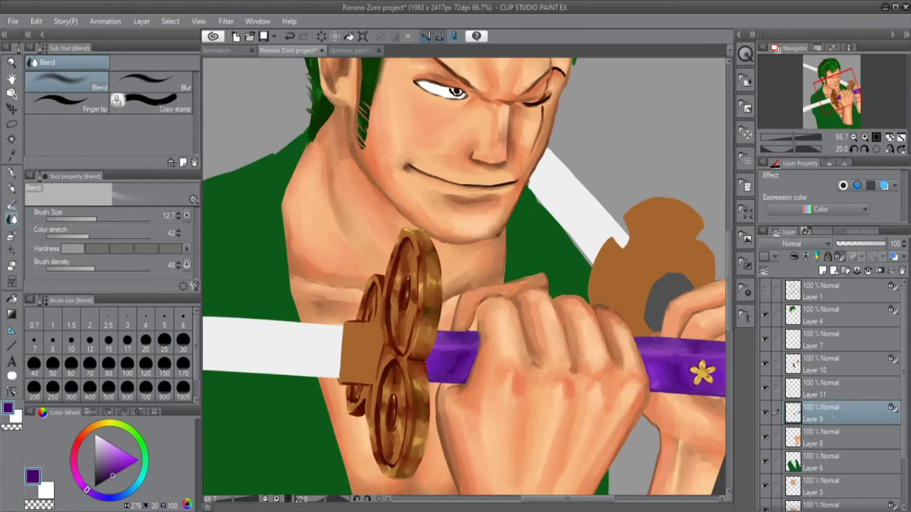
- Brush light purple highlights along the sword handle on Layer 9 and blend them in
key("b")
scroll(464, 284, "right", 3)
left_click(593, 360, "alt")
left_click_drag(538, 358, 661, 362)
key("j")
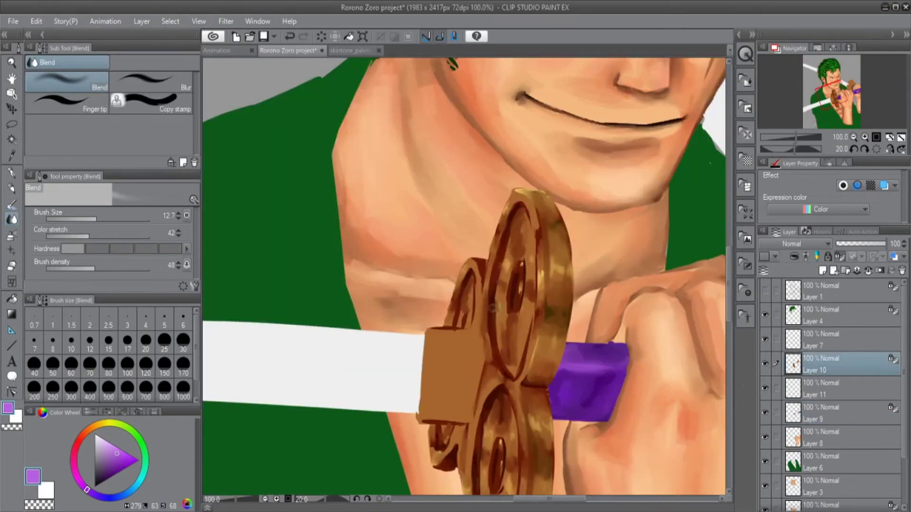
- Paint dark red-brown outlines and shadows plus golden highlights on the first guard's collar on Layer 10 with the G-pen at size 12.7
left_click(430, 370, "alt")
key("p")
left_click_drag(426, 332, 419, 424)
mouse_move(428, 347)
left_mouse_down()
mouse_move(480, 339)
mouse_move(469, 363)
left_mouse_up()
left_click_drag(449, 415, 475, 396)
left_click(474, 284, "alt")
left_click_drag(430, 338, 474, 332)
left_click_drag(425, 416, 465, 422)
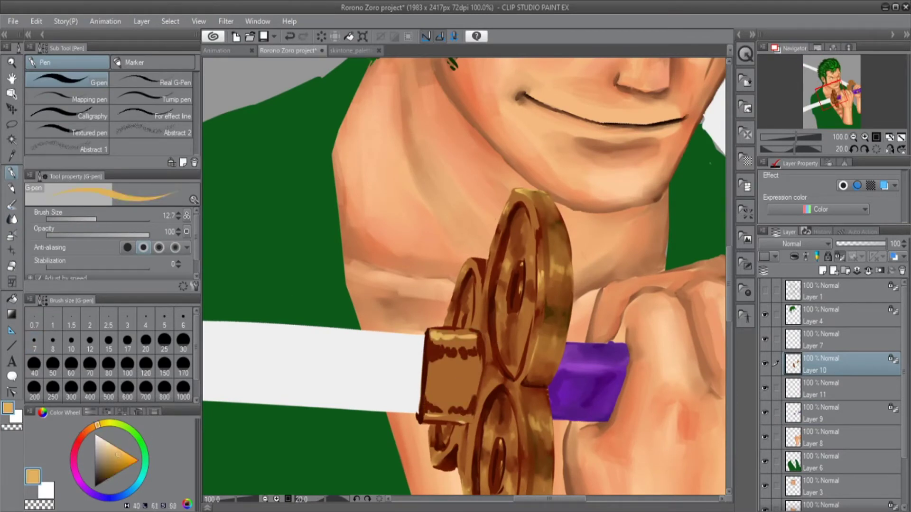
- Add sampled mid-brown strokes to the first guard's collar and blend its shadows and highlights together
left_click(455, 361, "alt")
left_click_drag(427, 365, 451, 406)
key("j")
mouse_move(434, 351)
left_mouse_down()
mouse_move(448, 344)
mouse_move(479, 361)
left_mouse_up()
left_click_drag(432, 384, 472, 412)
key("b")
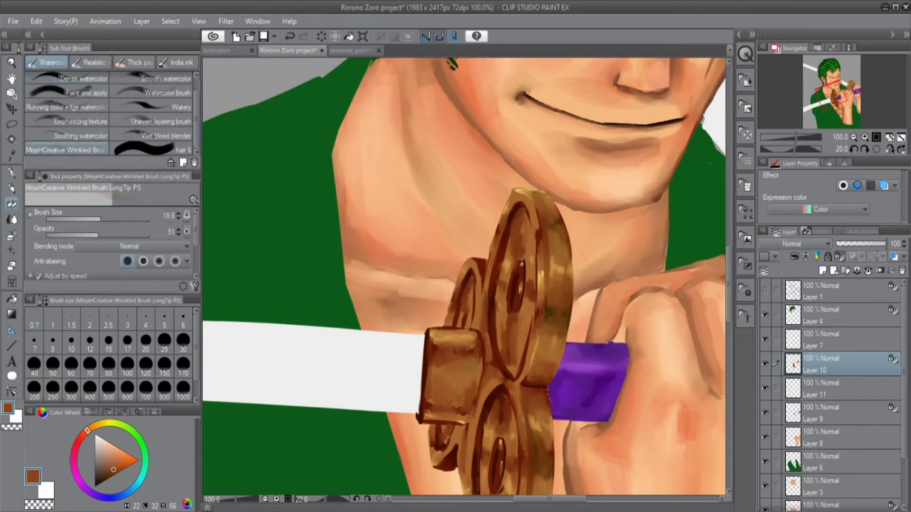
- Switch to the Hard eraser at size 8.2 on Layer 10 near the first guard's collar
scroll(465, 275, "down", 1)
scroll(465, 275, "up", 2)
key("e")
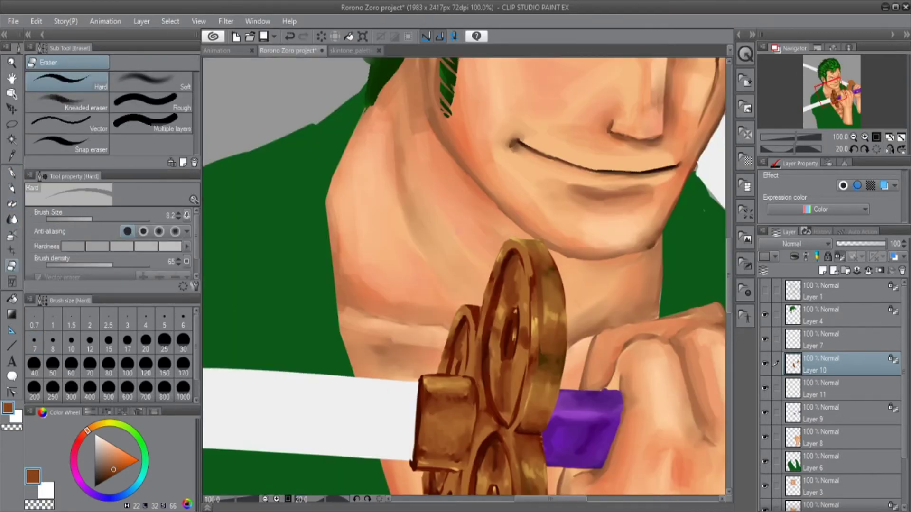
- Fill the lower half of the front sword's blade with dark grey using the G-pen on Layer 11
scroll(465, 275, "down", 3)
key("alt+bracketleft")
key("p")
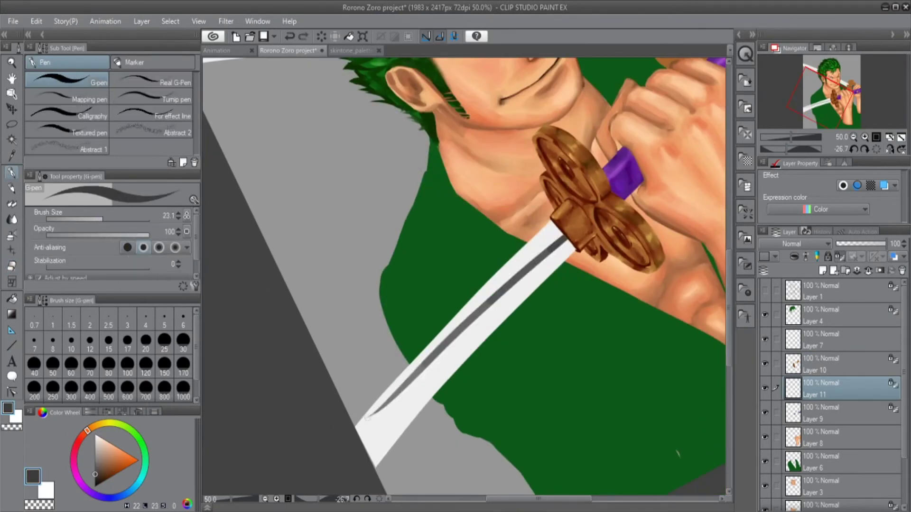
scroll(465, 275, "up", 1)
left_click_drag(541, 301, 372, 391)
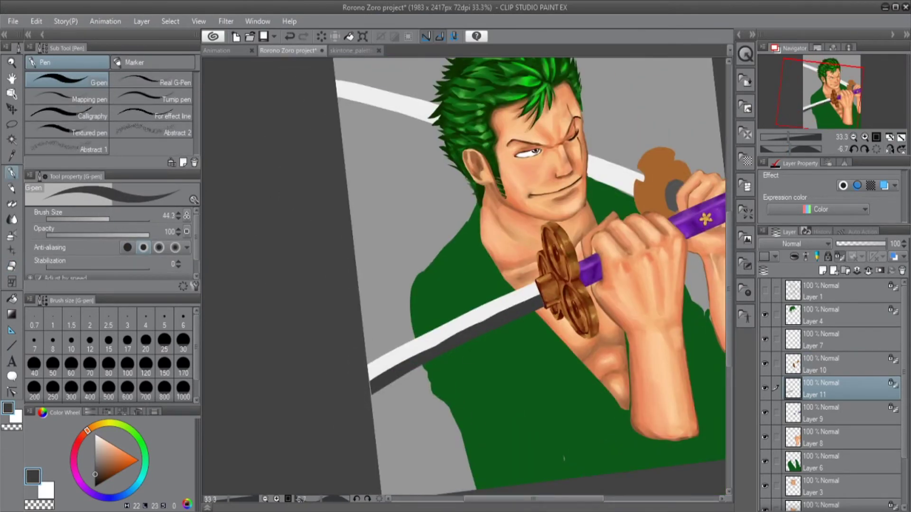
- Streak soft grey along the front blade and purple reflections through its middle with the MirjaHCreative Wrinkled Brush
scroll(479, 328, "up", 1)
key("b")
left_click_drag(462, 285, 299, 377)
left_click_drag(545, 249, 297, 378)
left_click(627, 213, "alt")
left_click_drag(420, 313, 296, 380)
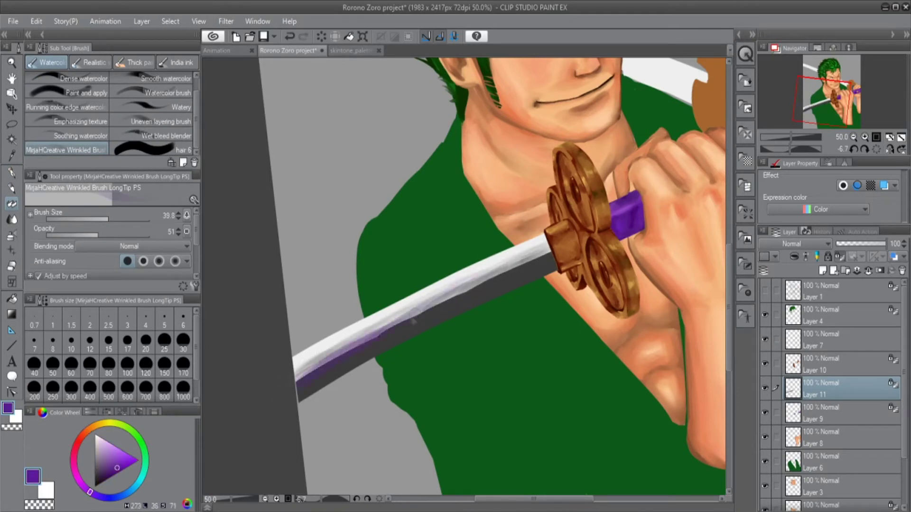
left_click_drag(550, 247, 296, 377)
- Blend the white, purple and dark grey bands together along the length of the front blade
left_click(475, 280, "alt")
key("j")
left_click_drag(503, 271, 313, 356)
left_click_drag(470, 282, 384, 322)
left_click_drag(512, 270, 328, 356)
- Add irregular dark and light grey marks along the blade's lower half with the G-pen and blend them in
left_click(306, 377, "alt")
key("p")
left_click_drag(382, 347, 398, 334)
left_click_drag(488, 294, 503, 284)
left_click_drag(545, 273, 554, 260)
left_click(427, 308, "alt")
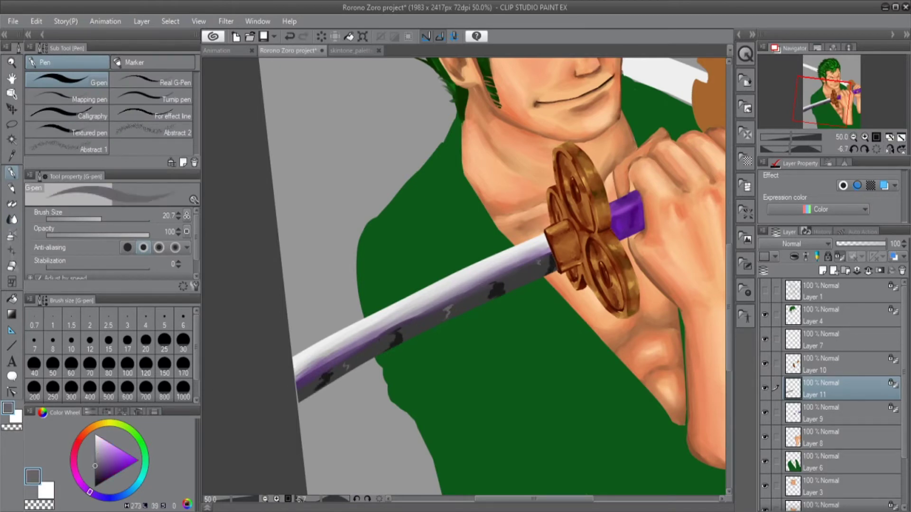
key("j")
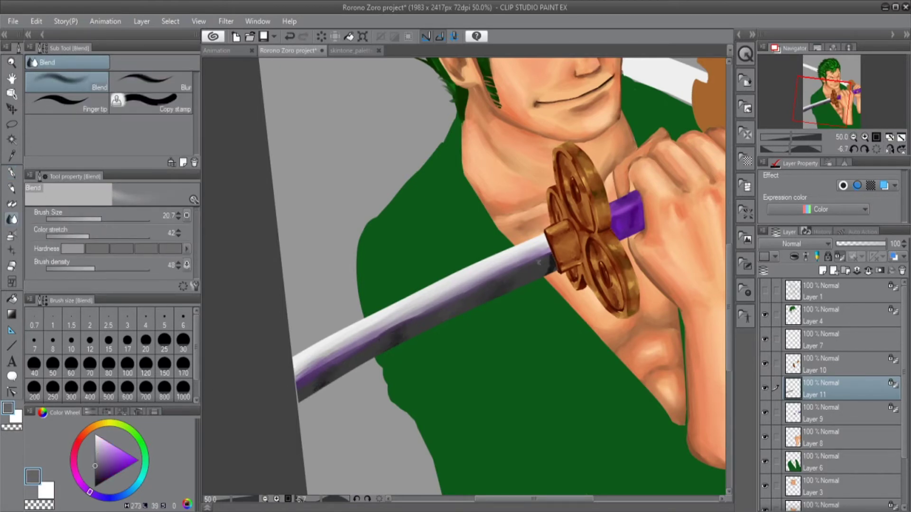
- Select Layer 9 and set up the Dense watercolor brush in dark purple for the hilt
scroll(465, 275, "down", 3)
scroll(465, 275, "up", 4)
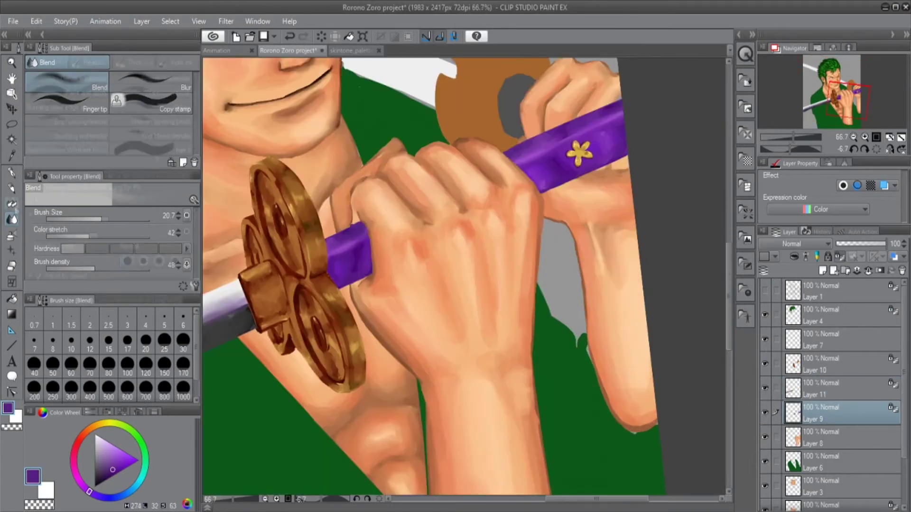
key("b")
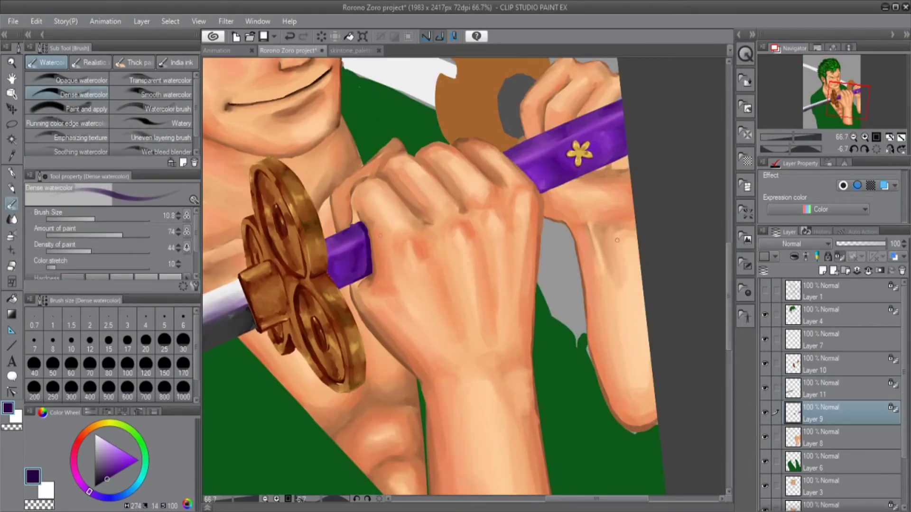
- Clean up the notch edges of the rear sword's guard on Layer 10 with the G-pen in the base brown
scroll(427, 261, "down", 3)
scroll(475, 285, "up", 4)
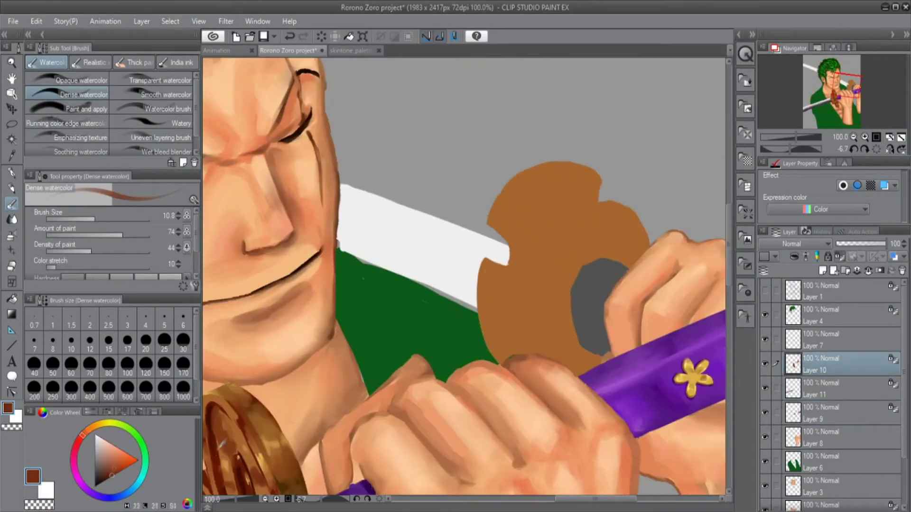
left_click(509, 293, "alt")
key("p")
key("bracketleft")
key("bracketleft")
left_click_drag(608, 201, 631, 210)
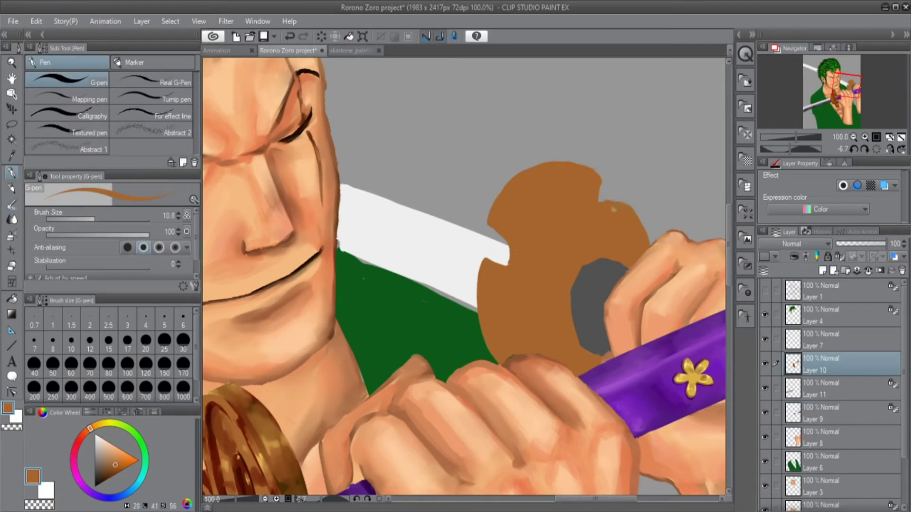
left_click_drag(592, 169, 610, 190)
- Fill the inner wall of the rear guard's blade-side notch and outline its rim in dark reddish-brown
left_click(223, 415, "alt")
left_click_drag(483, 258, 503, 270)
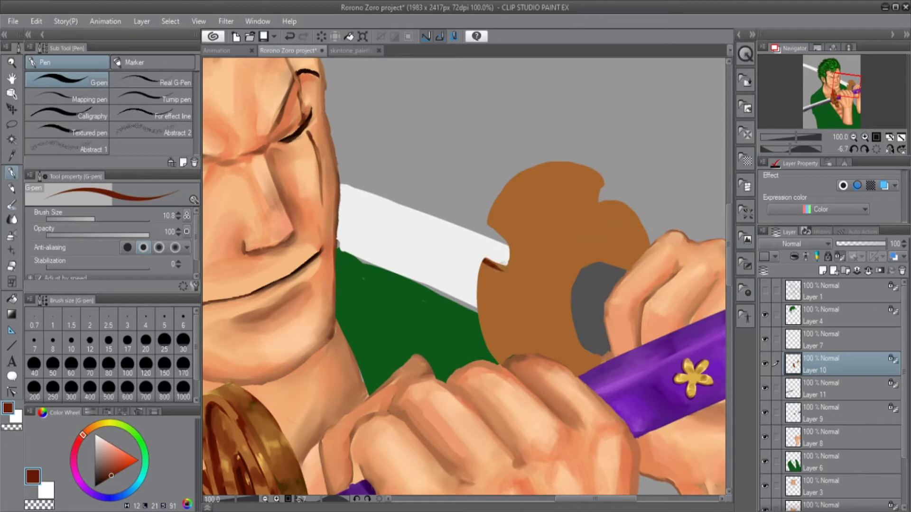
left_click_drag(503, 225, 509, 268)
mouse_move(489, 223)
left_mouse_down()
mouse_move(522, 251)
mouse_move(602, 178)
left_mouse_up()
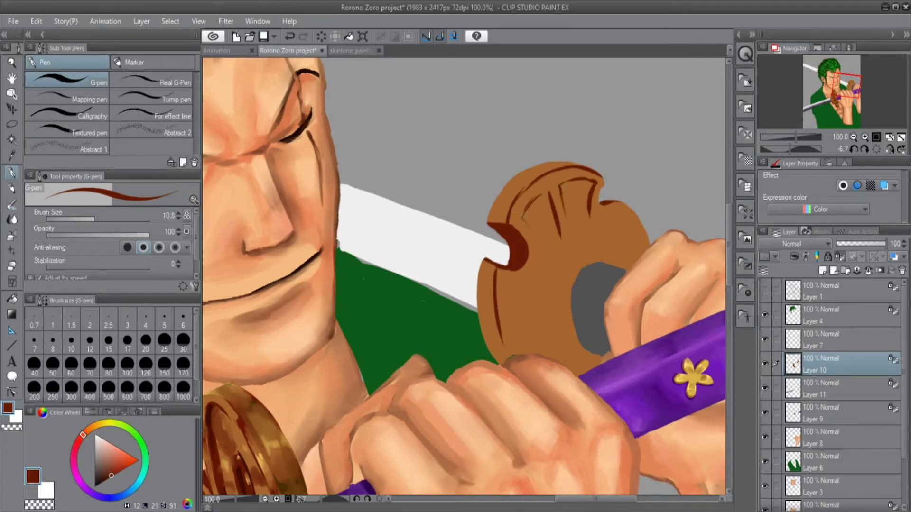
- Draw the inner panel lines across the rear guard's face in dark reddish-brown with a finer G-pen
left_click_drag(539, 242, 510, 298)
key("ctrl+equal")
left_click_drag(417, 366, 478, 347)
left_click_drag(499, 281, 489, 325)
key("bracketleft")
left_click_drag(505, 214, 496, 284)
left_click_drag(472, 365, 489, 361)
left_click_drag(496, 361, 521, 407)
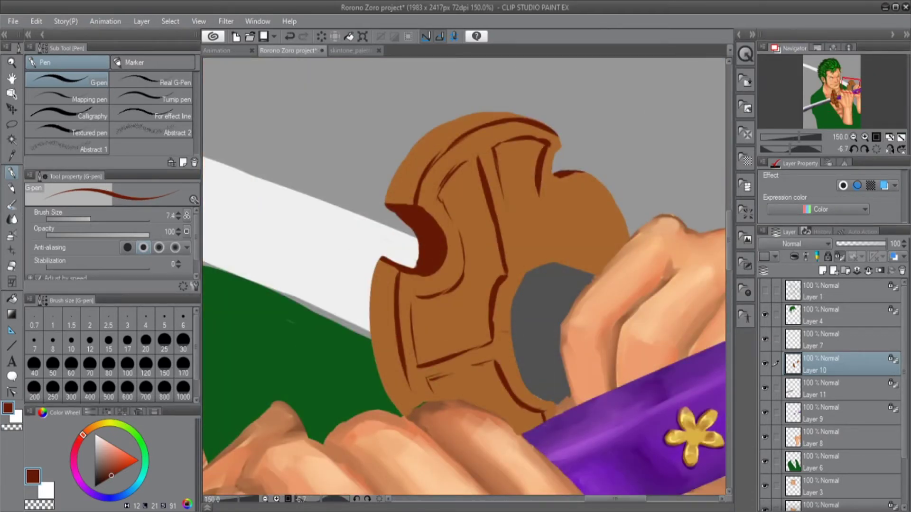
- Remove the stray brown stroke outside the rear guard and carve its upper notch deeper with the Hard eraser
left_click(527, 394, "alt")
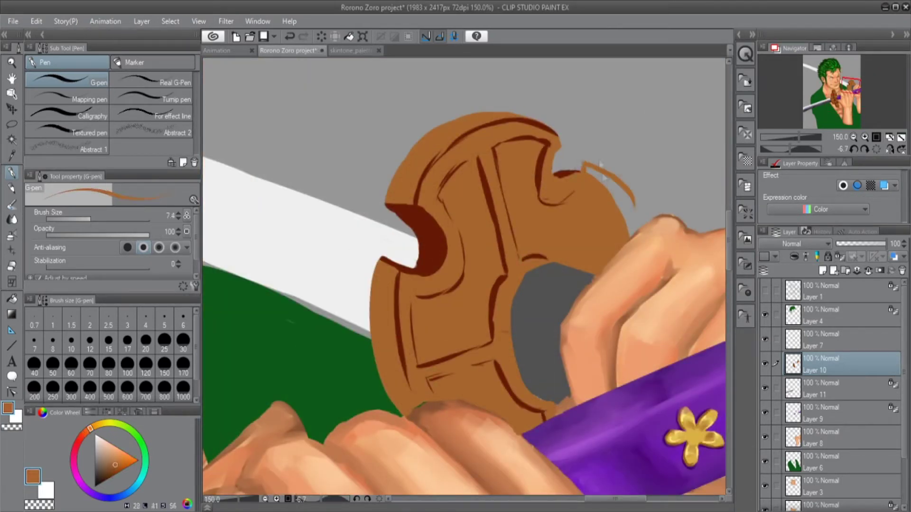
key("ctrl+z")
key("e")
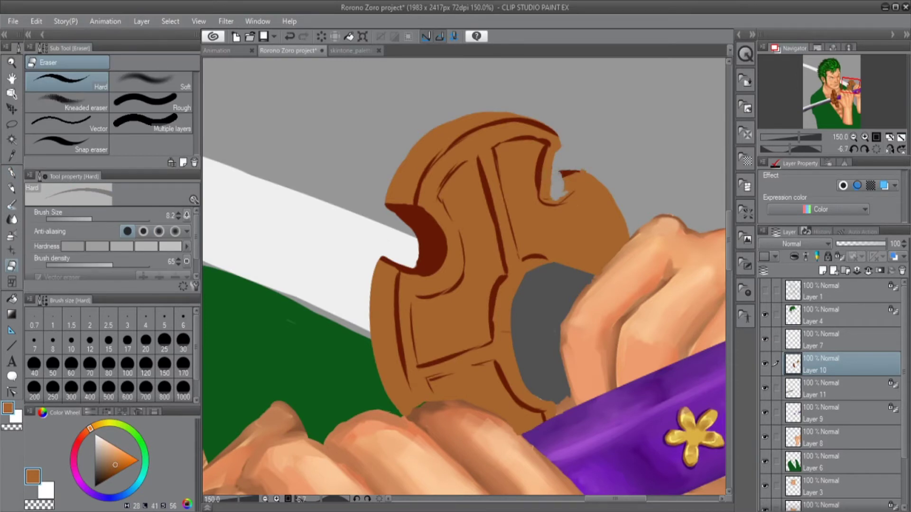
- Fill the upper notch's inner wall with dark reddish-brown and draw the rim lines beside it and around the grip
left_click(574, 174, "alt")
key("p")
mouse_move(582, 176)
left_mouse_down()
mouse_move(572, 219)
mouse_move(556, 201)
mouse_move(563, 210)
mouse_move(573, 202)
mouse_move(557, 218)
left_mouse_up()
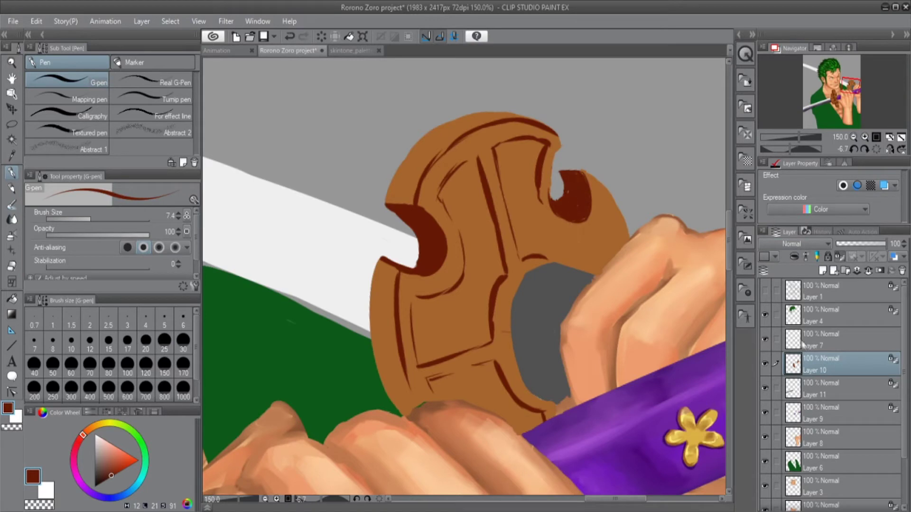
key("ctrl+z")
key("ctrl+z")
left_click_drag(595, 189, 620, 261)
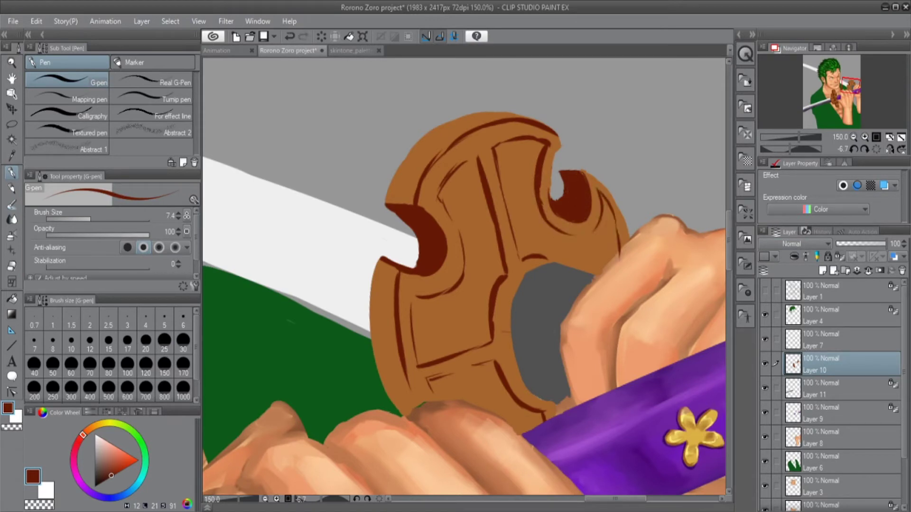
left_click(546, 270, "alt")
left_click_drag(539, 273, 588, 283)
- Paint dark brown shading patches along the rear guard's outer rim with the Dense watercolor brush at size 7
left_click(569, 264, "alt")
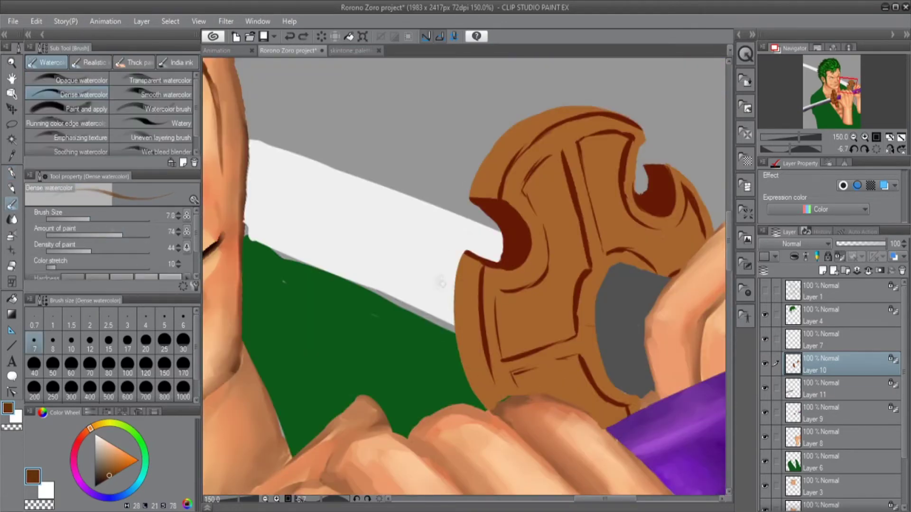
mouse_move(467, 271)
left_mouse_down()
mouse_move(476, 341)
mouse_move(456, 363)
left_mouse_up()
left_click_drag(496, 147, 480, 178)
left_click_drag(522, 138, 485, 180)
left_click_drag(499, 386, 482, 410)
left_click(488, 314)
left_click(520, 164)
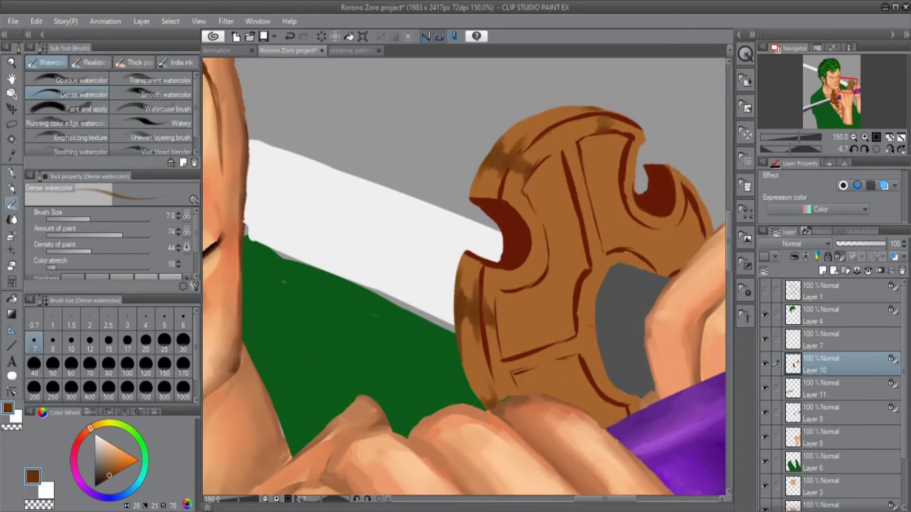
- Dab dark brown shading along the panel lines, notches and grip edge of the rear guard
left_click(565, 349)
left_click(525, 360)
left_click(515, 278)
left_click(659, 221)
left_click(683, 188)
left_click(586, 303)
left_click(631, 259)
left_click(574, 166)
left_click(593, 235)
left_click(691, 188)
left_click(505, 387)
left_click(593, 361)
left_click(619, 392)
- Deepen the rear guard's rim and notch shadows with smaller dabs of a darker brown
key("bracketleft")
left_click(467, 288)
left_click(484, 395)
left_click(481, 175)
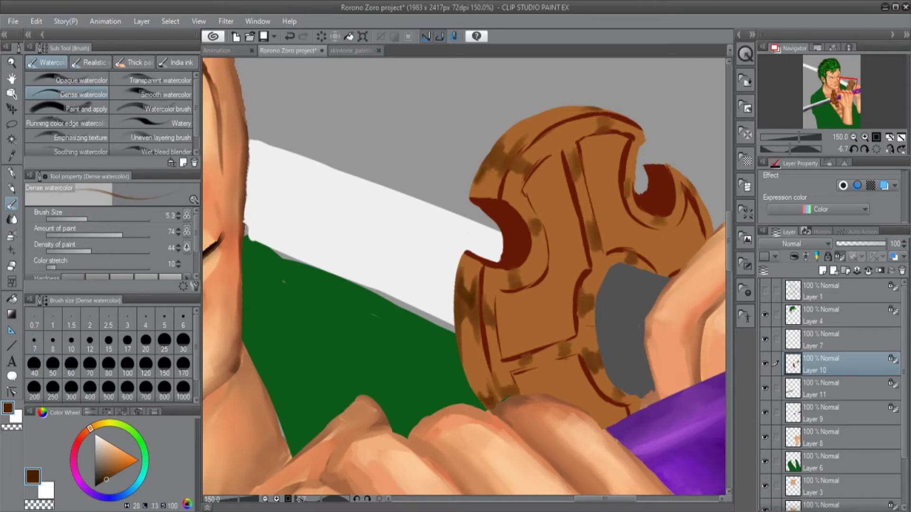
left_click(507, 142)
left_click(530, 157)
left_click(534, 221)
left_click(596, 248)
left_click(520, 277)
- Shade the rear guard's inner panels with mottled mid-brown strokes
left_click(631, 189, "alt")
key("bracketright")
left_click(506, 325)
key("bracketleft")
left_click_drag(500, 334, 567, 313)
left_click_drag(569, 280, 569, 323)
left_click_drag(546, 161, 555, 223)
left_click_drag(591, 143, 593, 183)
left_click(521, 389)
mouse_move(600, 180)
left_mouse_down()
mouse_move(600, 230)
mouse_move(669, 272)
left_mouse_up()
left_click_drag(619, 192, 631, 222)
left_click_drag(581, 162, 624, 132)
- Paint pale gold highlights on the rear guard's rim, around its notches and across its panels
left_click(305, 407, "alt")
mouse_move(474, 285)
left_mouse_down()
mouse_move(332, 166)
mouse_move(475, 285)
left_mouse_up()
key("bracketleft")
left_click_drag(349, 394, 353, 420)
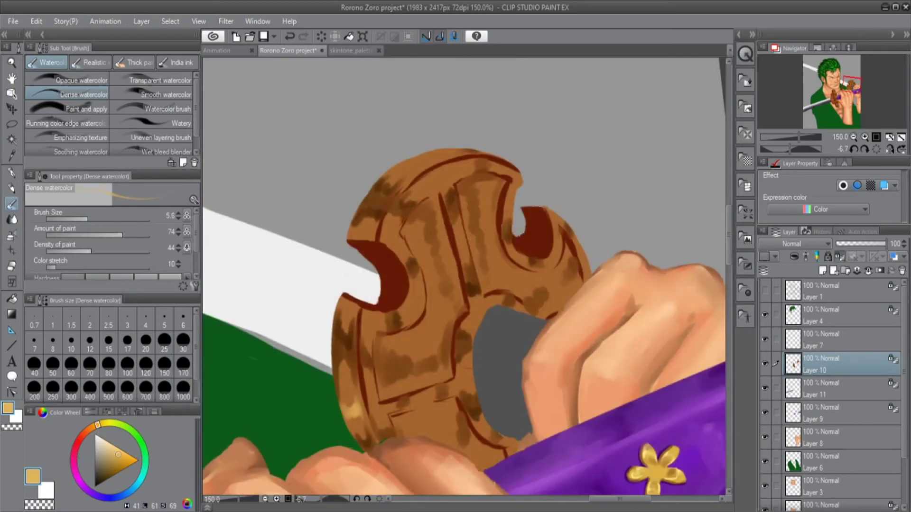
left_click_drag(394, 238, 408, 250)
left_click_drag(408, 290, 442, 337)
left_click_drag(455, 159, 463, 178)
left_click_drag(518, 251, 487, 306)
left_click_drag(417, 406, 453, 438)
- Blend the highlights and shadows across the rear guard into a smooth metallic surface
key("j")
left_click_drag(345, 357, 348, 414)
left_click_drag(344, 315, 391, 327)
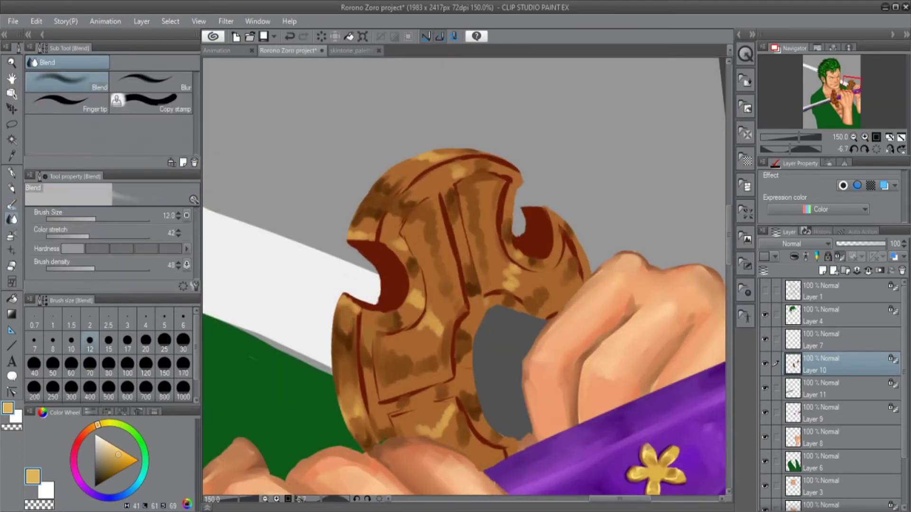
left_click_drag(365, 370, 408, 392)
left_click_drag(413, 311, 403, 247)
key("bracketleft")
key("bracketleft")
key("bracketright")
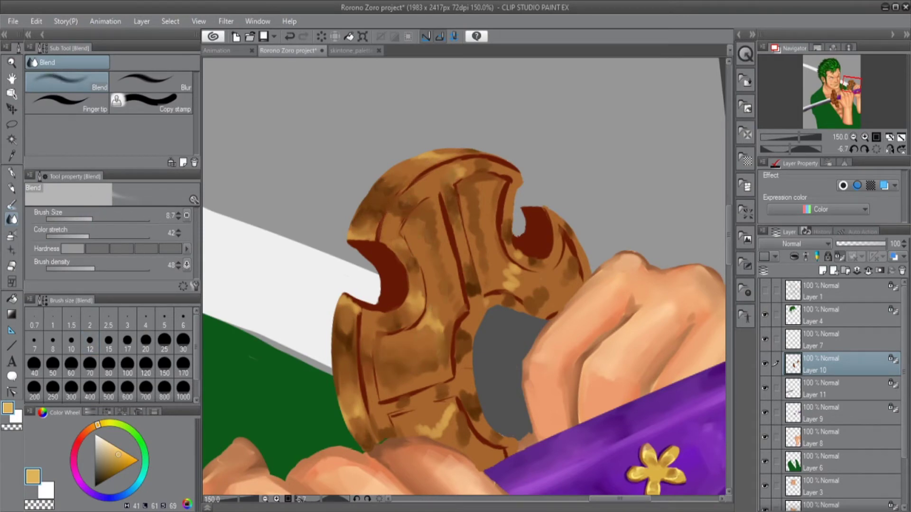
left_click_drag(473, 294, 461, 364)
- Darken the insides of both guard notches and reinforce the panel lines with a very dark red-brown Dense watercolor brush
left_click(575, 279, "alt")
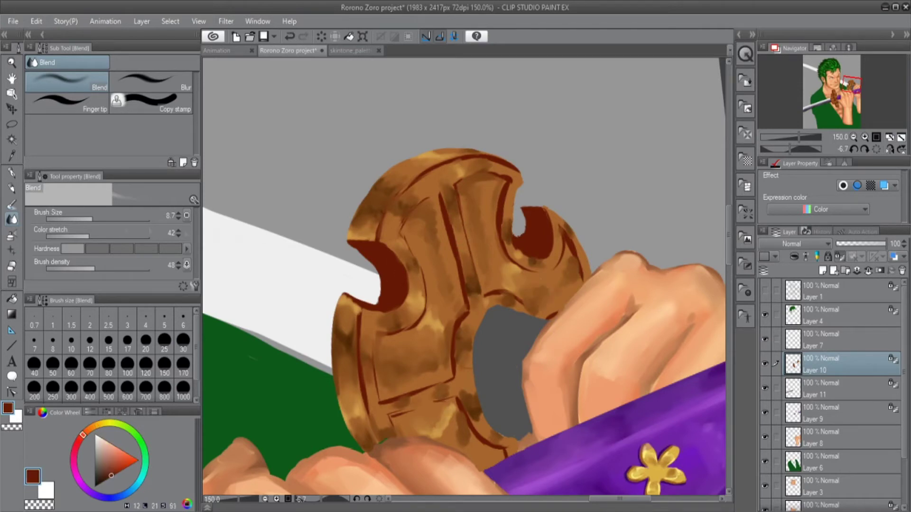
key("b")
key("bracketright")
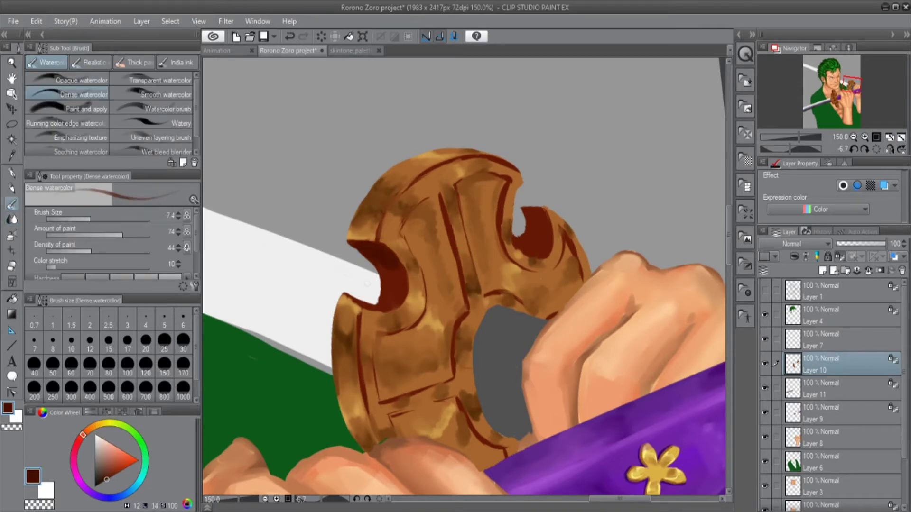
left_click_drag(519, 247, 551, 251)
key("bracketleft")
key("bracketleft")
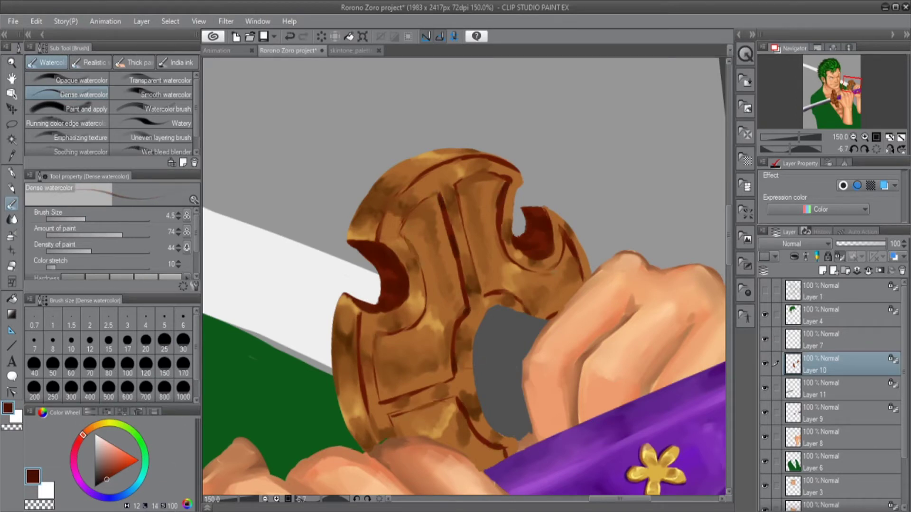
- Touch up the skin shading along the nose on Layer 3 with a larger Dense watercolor brush
key("ctrl+0")
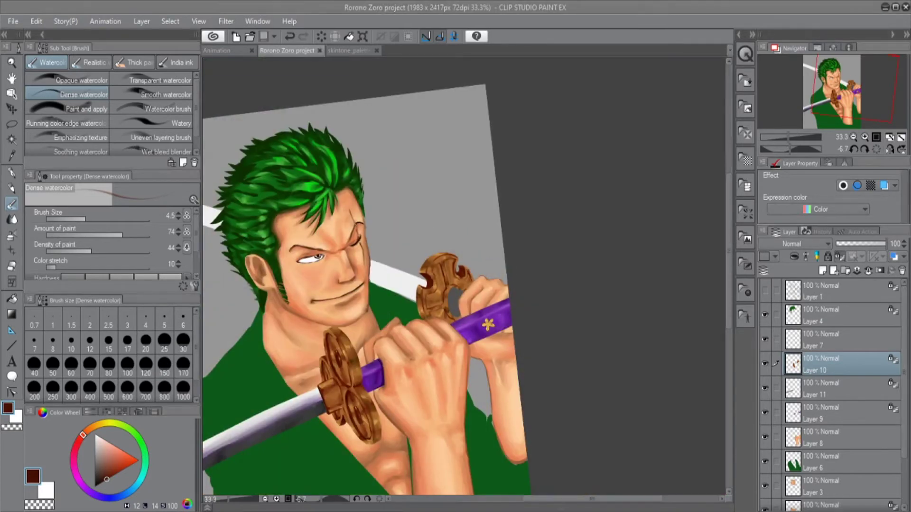
scroll(386, 224, "up", 5)
key("bracketright")
key("bracketright")
key("bracketright")
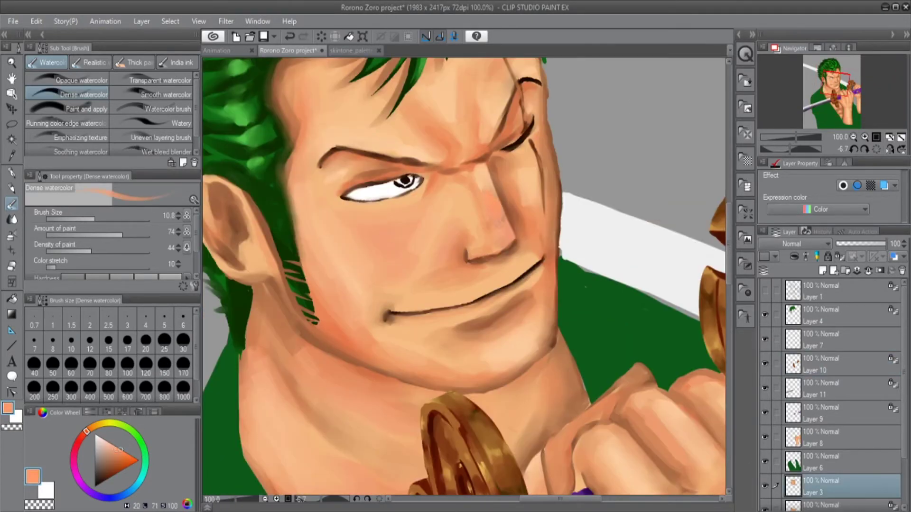
left_click(494, 200, "alt")
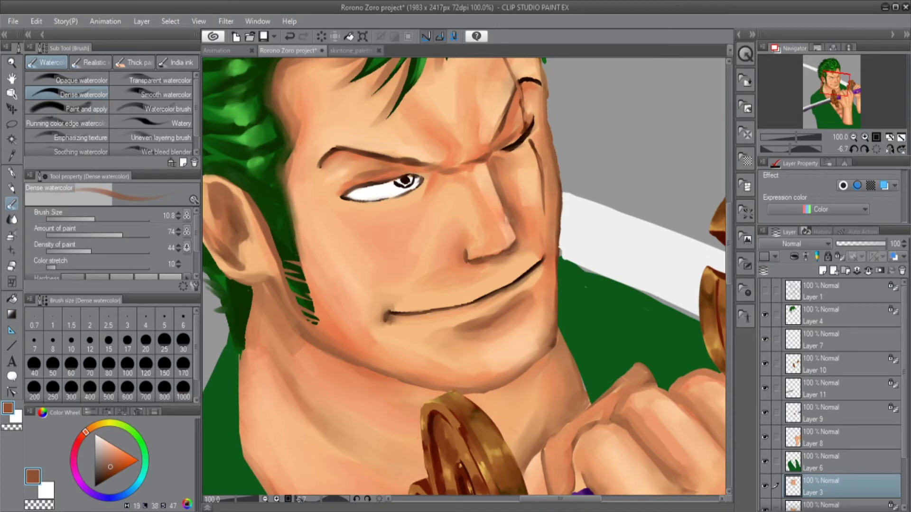
- Shade the jaw and neck below the ear in brown on Layer 5, and switch to Layer 3
scroll(465, 186, "down", 3)
scroll(421, 314, "up", 5)
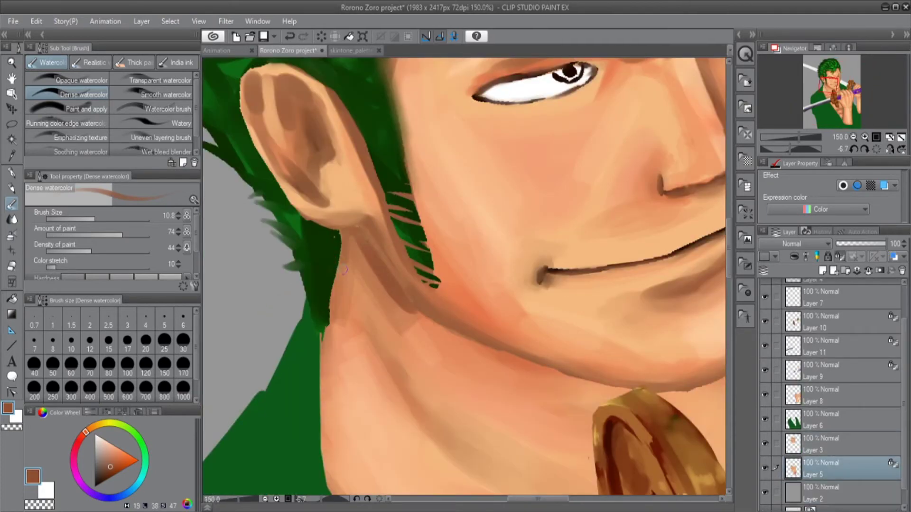
left_click_drag(421, 314, 395, 267)
left_click(394, 267, "ctrl+shift")
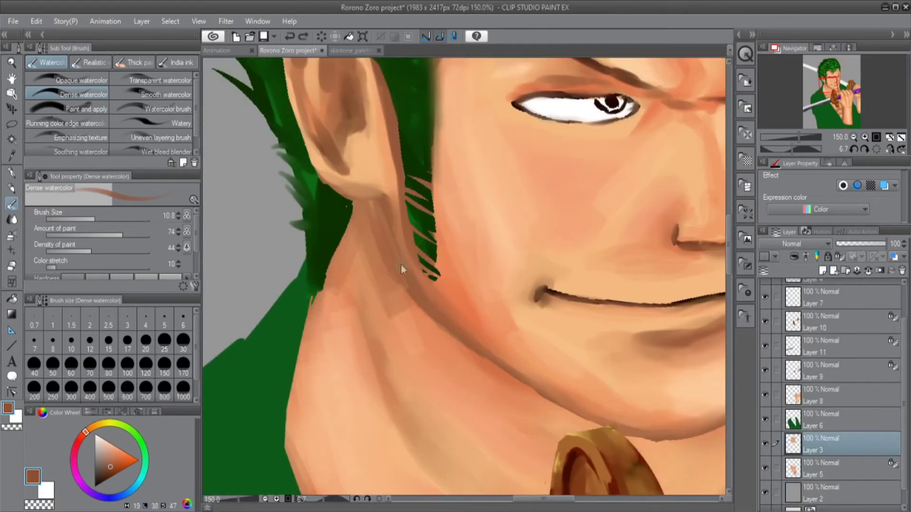
- Choose the MirjaHCreative Wrinkled Brush with a light orange skin tone for the face and neck
scroll(491, 304, "down", 4)
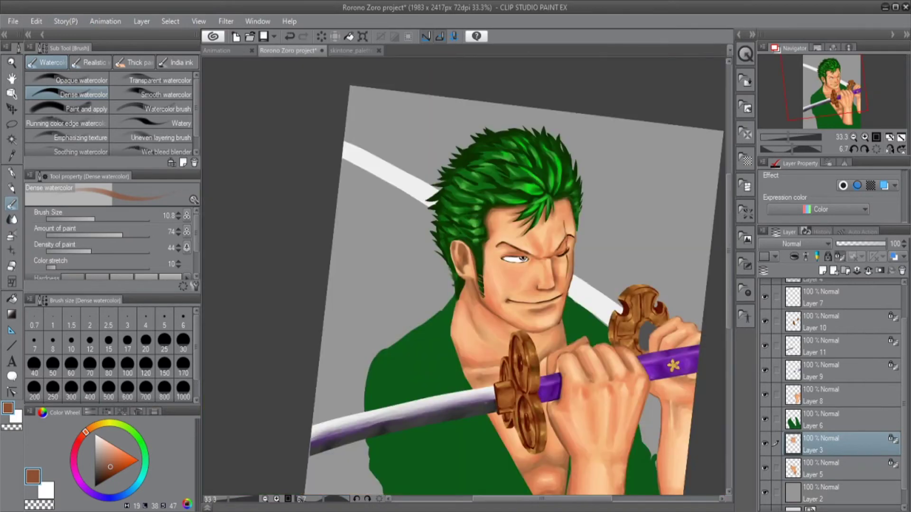
scroll(538, 349, "up", 3)
left_click(66, 150)
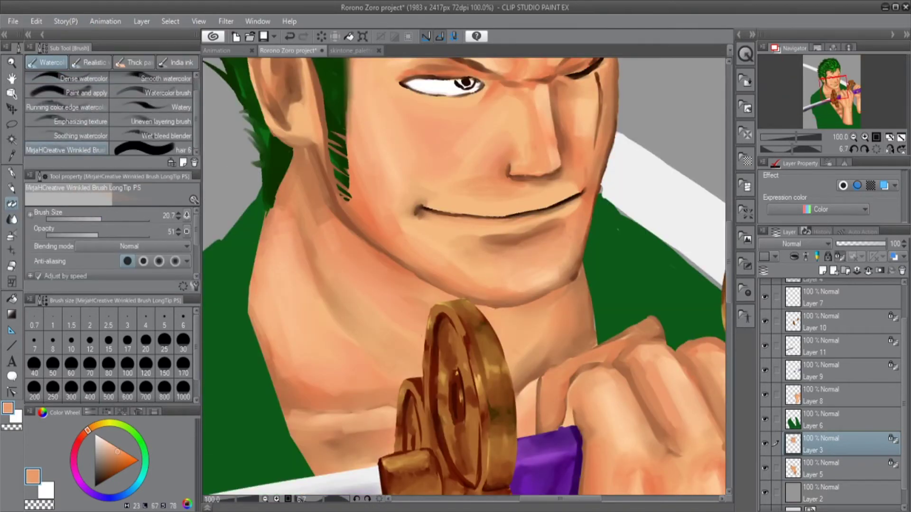
- Select Layer 9 and the G-pen for detailing the rear sword's grey grip
scroll(466, 280, "down", 4)
scroll(593, 228, "up", 5)
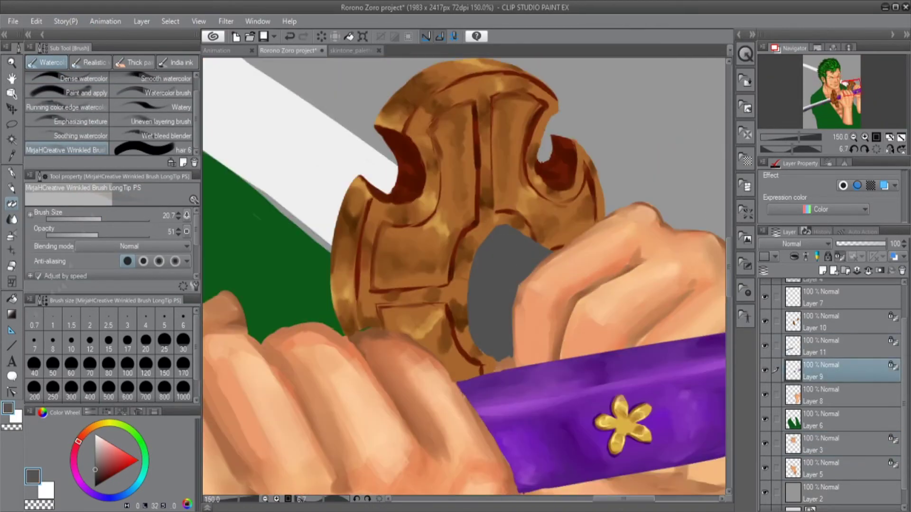
key("p")
mouse_move(477, 268)
left_mouse_down()
mouse_move(471, 325)
mouse_move(522, 266)
left_mouse_up()
key("ctrl+z")
key("ctrl+z")
left_click_drag(476, 295, 495, 235)
key("ctrl+z")
- Draw dark crossing wrap lines over the rear sword's grey grip
left_click_drag(469, 314, 494, 282)
left_click_drag(487, 240, 475, 301)
mouse_move(479, 349)
left_mouse_down()
mouse_move(491, 337)
mouse_move(511, 358)
left_mouse_up()
left_click_drag(482, 257, 514, 225)
- Shade the rear sword's grey grip with dark strokes between its wraps and thin light grey highlights, using the Dense watercolor brush
key("b")
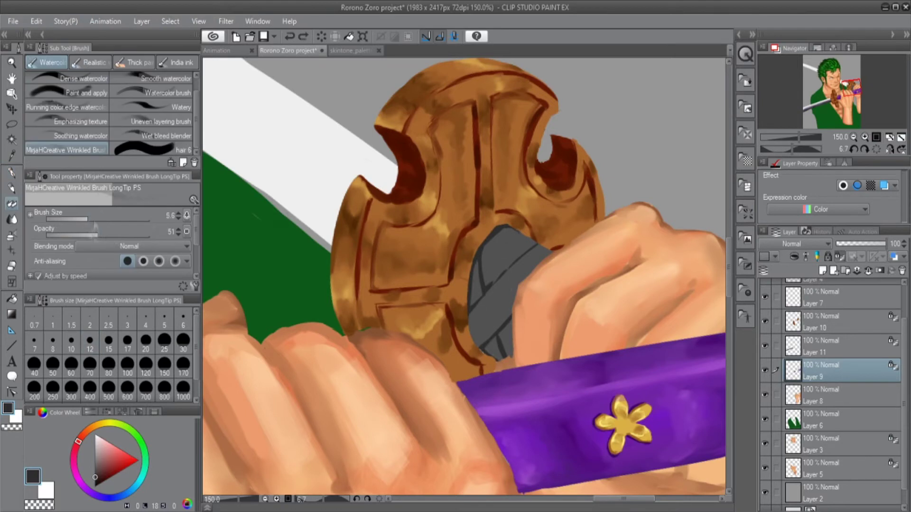
left_click_drag(477, 332, 527, 263)
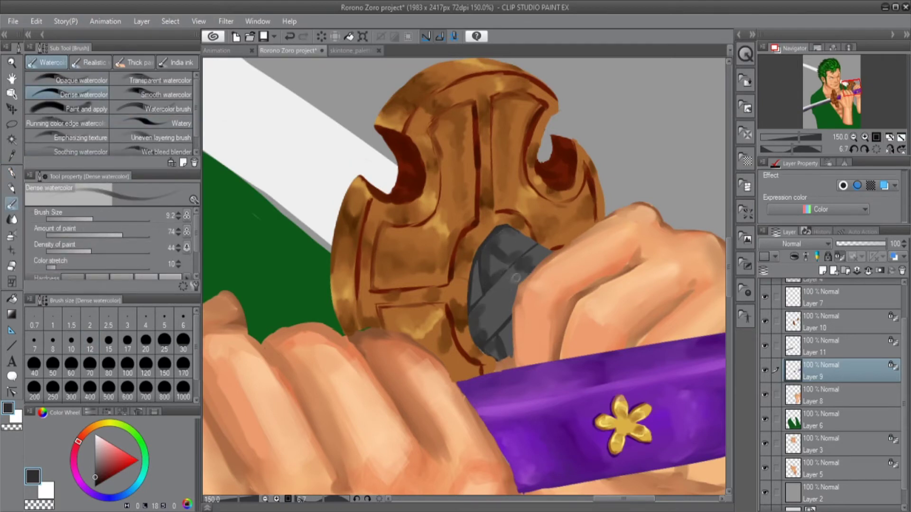
left_click_drag(474, 285, 517, 277)
left_click_drag(486, 351, 504, 337)
key("bracketleft")
key("bracketleft")
key("ctrl+z")
left_click_drag(488, 256, 502, 266)
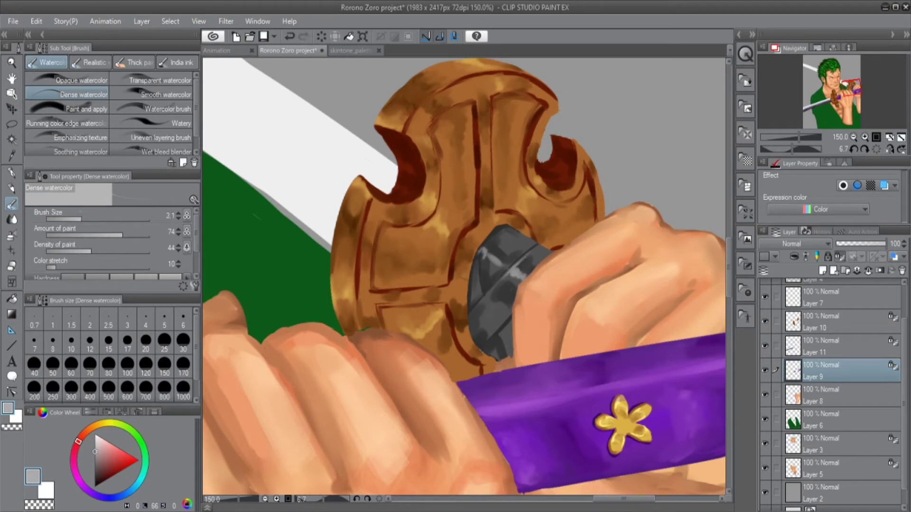
- Choose a near-black colour and deepen the shadows along the grip's edges and wrap creases
left_click_drag(95, 451, 95, 481)
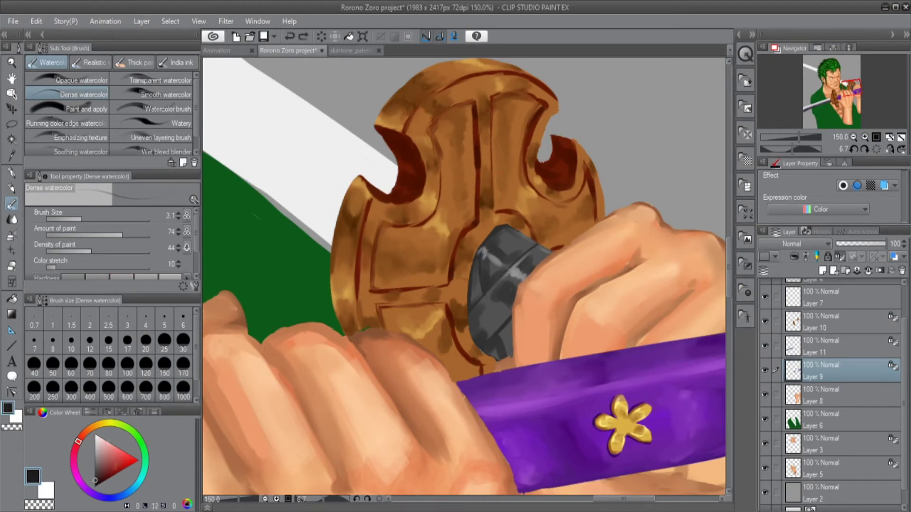
left_click_drag(484, 334, 474, 319)
left_click_drag(507, 287, 529, 262)
left_click_drag(479, 335, 503, 349)
left_click_drag(486, 306, 469, 256)
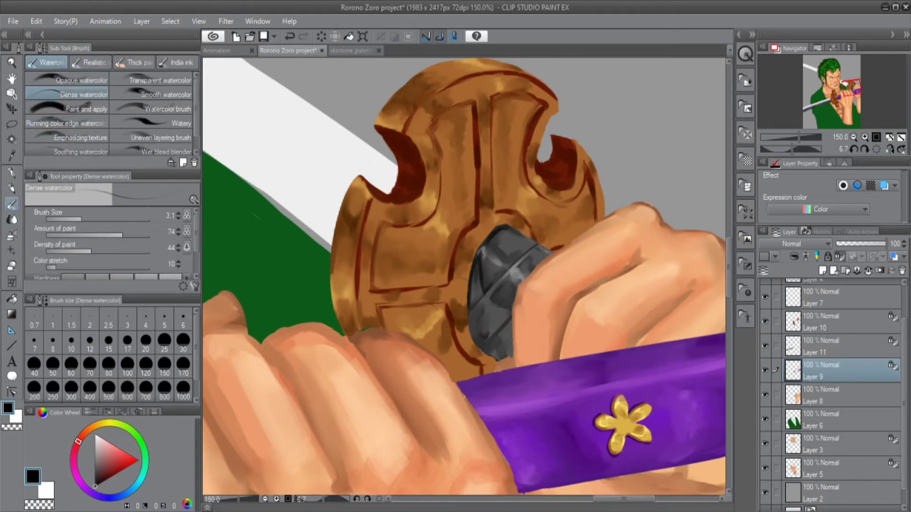
- On Layer 11, paint a dark grey strip along one edge of the rear sword's blade with the G-pen
key("ctrl+minus")
key("ctrl+minus")
key("ctrl+minus")
key("ctrl+minus")
key("ctrl+minus")
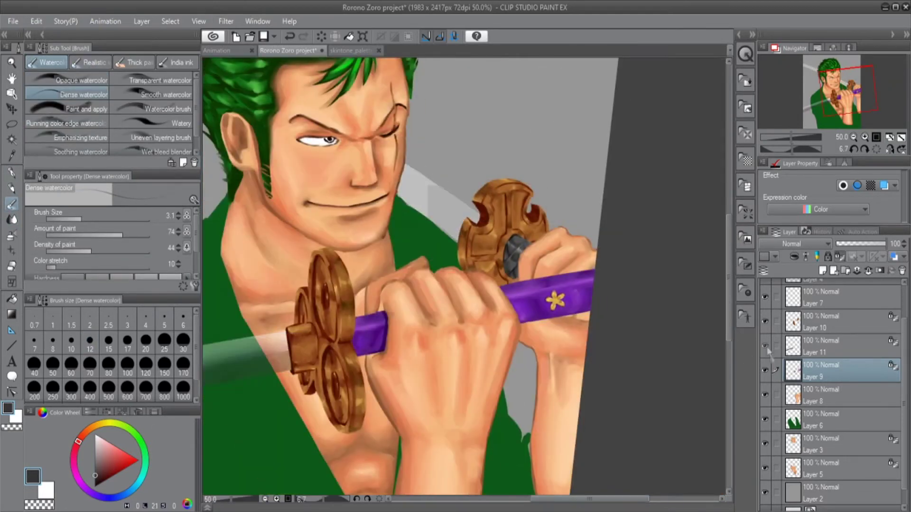
key("alt+bracketright")
key("minus")
key("minus")
key("minus")
key("minus")
key("minus")
key("minus")
key("minus")
key("minus")
key("p")
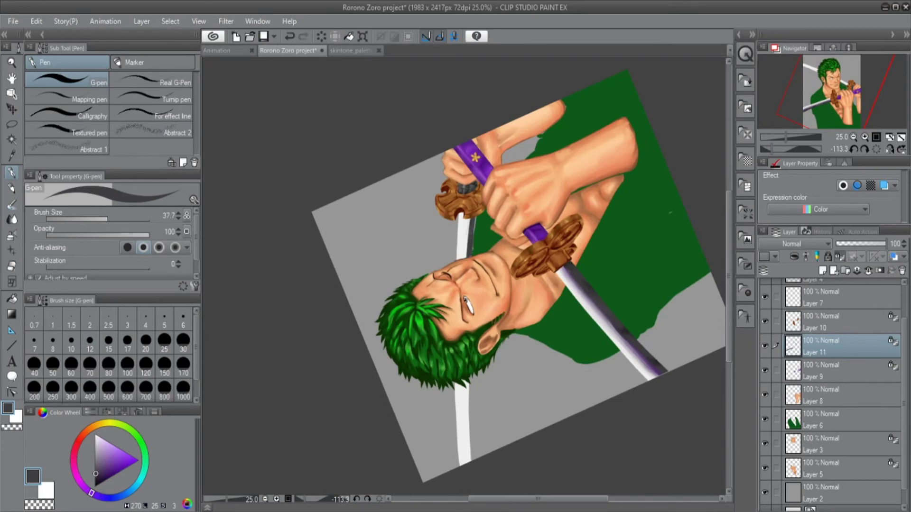
scroll(352, 433, "up", 1)
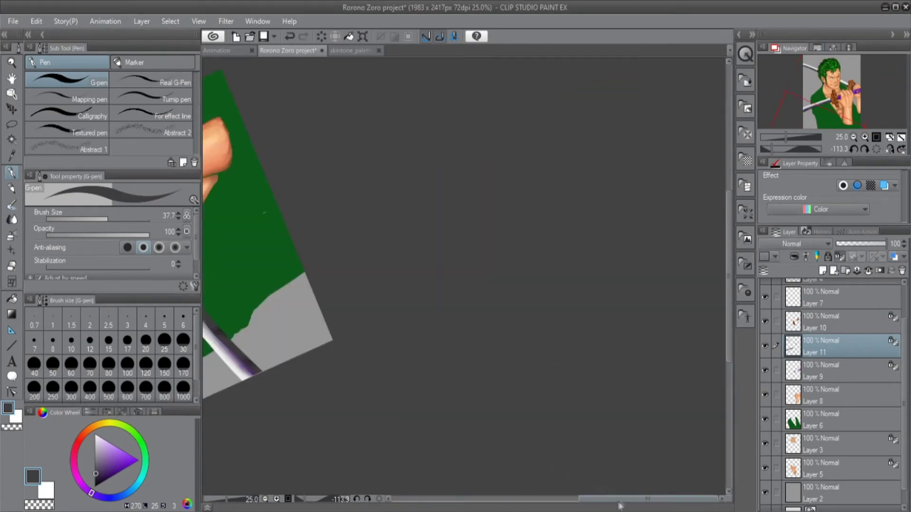
- Choose a bright purple and paint a line with wavy temper marks along the rear sword's blade
left_click(123, 451)
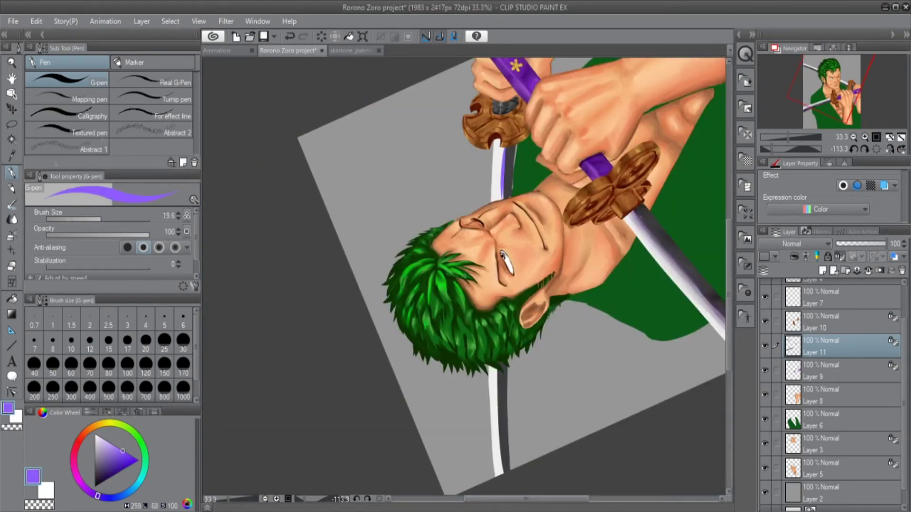
left_click_drag(497, 370, 501, 455)
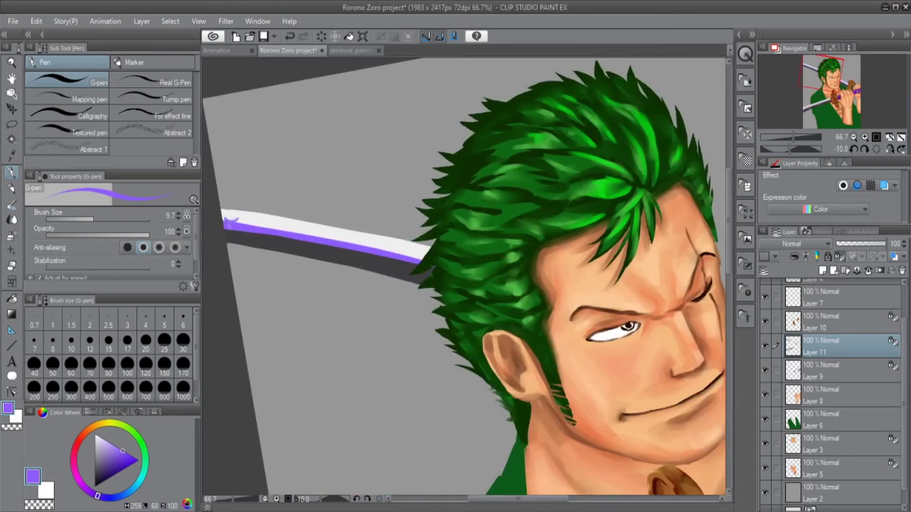
left_click_drag(223, 219, 381, 250)
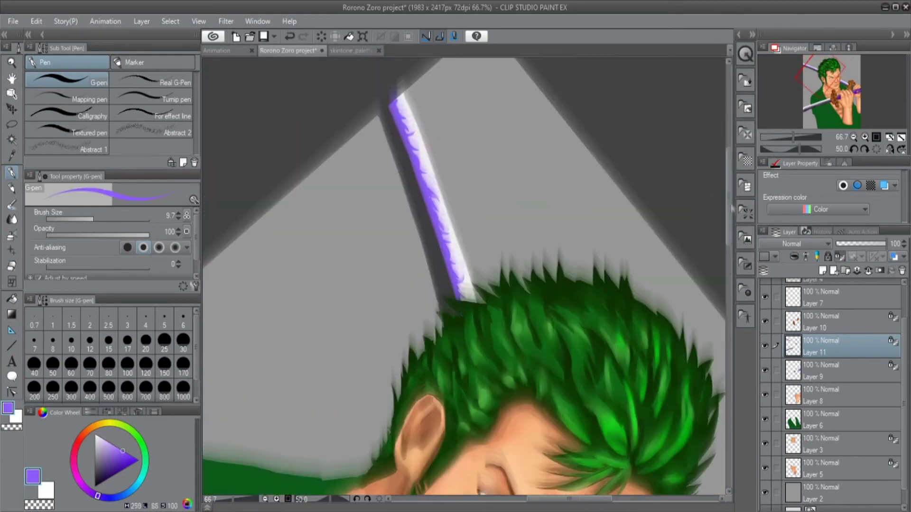
- Shade the rear blade's dark edge with darker tones using the MirjaHCreative Wrinkled Brush
key("b")
left_click_drag(406, 121, 462, 297)
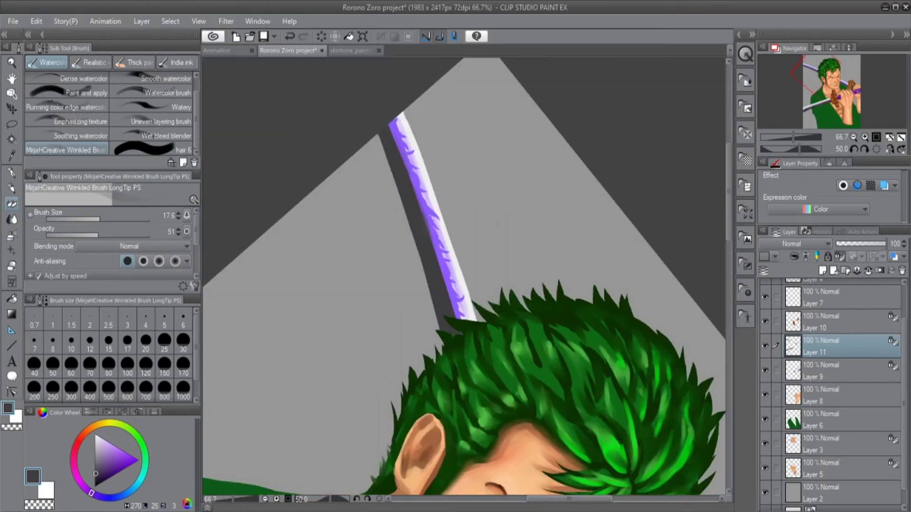
key("j")
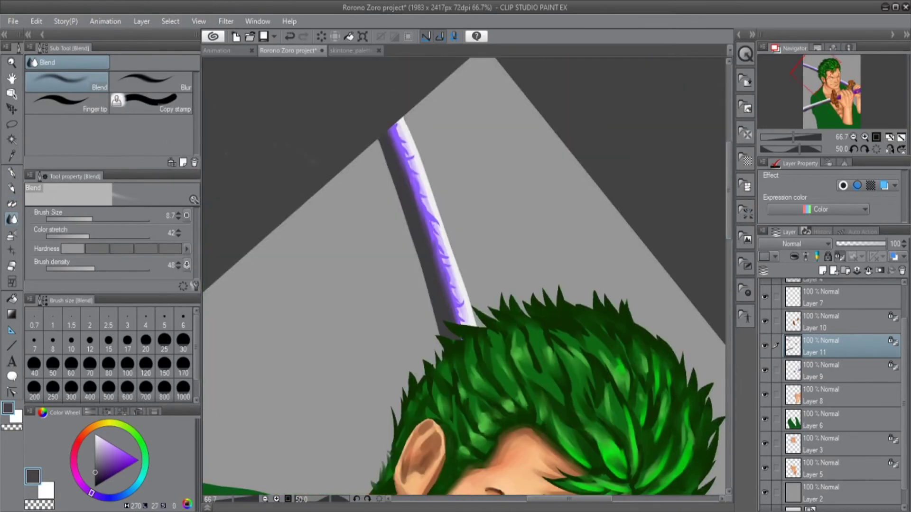
key("ctrl+z")
key("b")
left_click(95, 480)
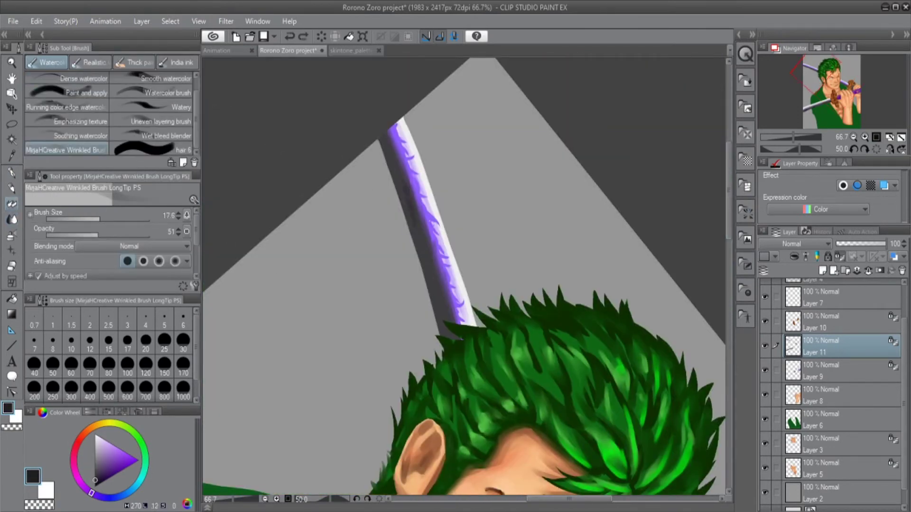
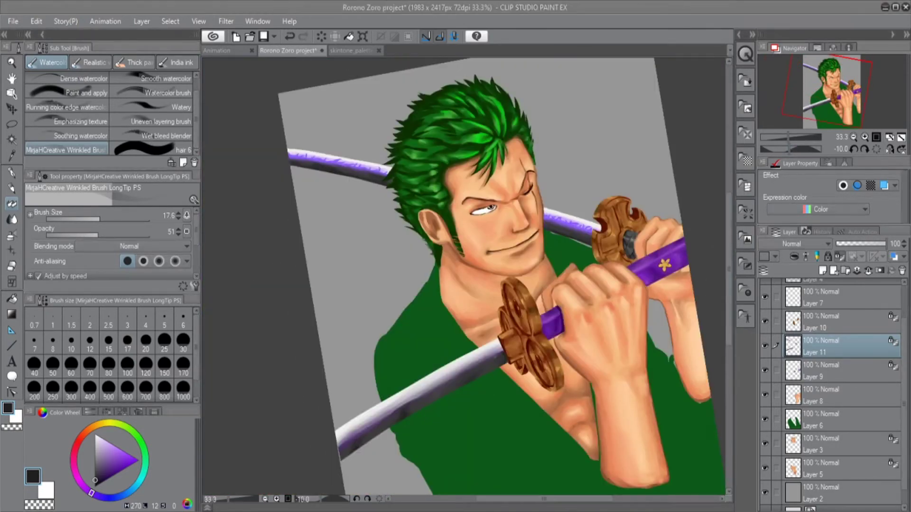
- Draw dark green fold lines across the shirt and sleeves on Layer 6 with the G-pen
key("p")
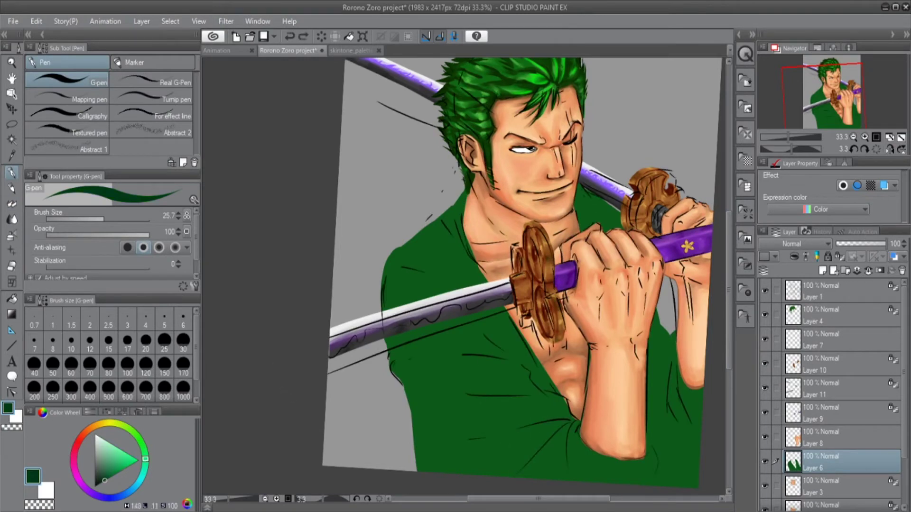
left_click_drag(453, 258, 496, 342)
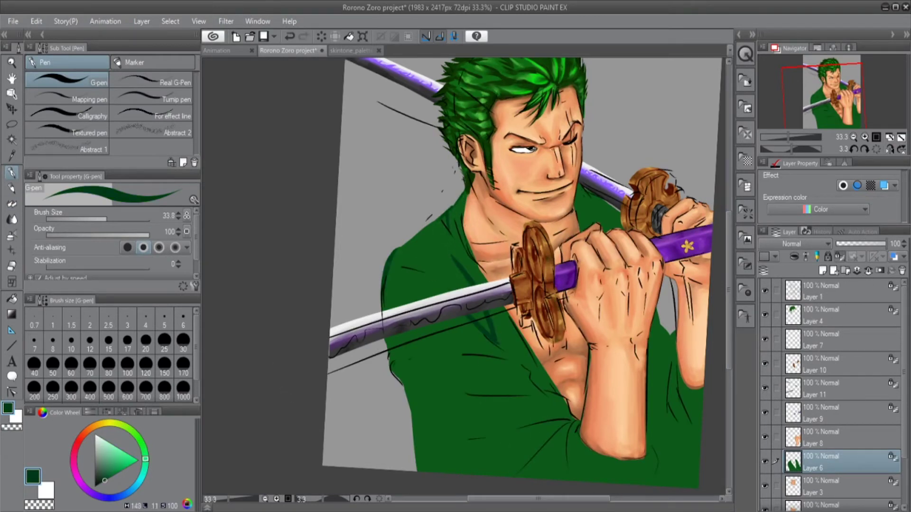
left_click_drag(394, 366, 425, 472)
left_click_drag(446, 436, 501, 474)
left_click_drag(439, 354, 513, 359)
left_click_drag(450, 394, 542, 392)
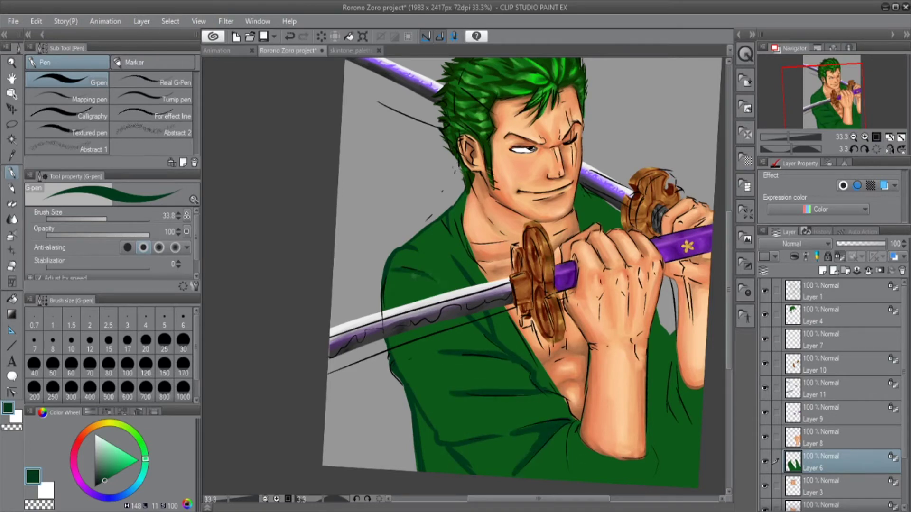
left_click_drag(573, 425, 557, 479)
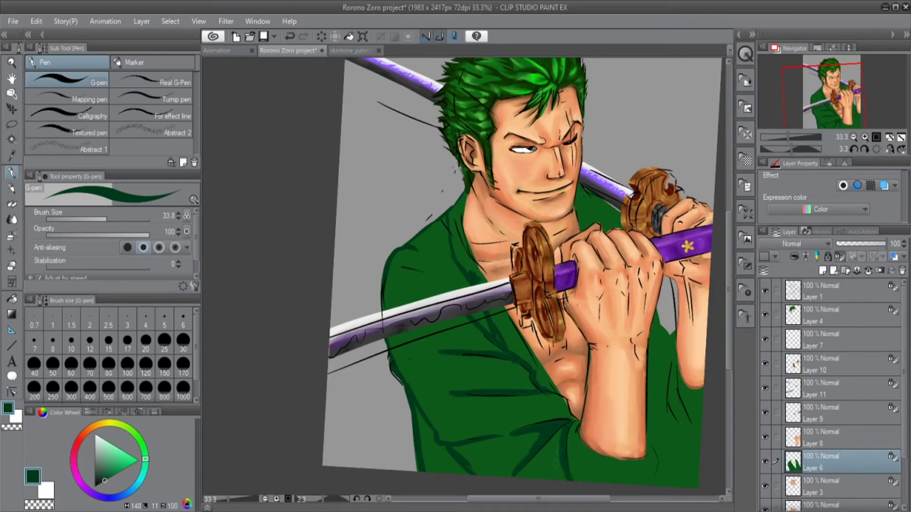
key("ctrl+z")
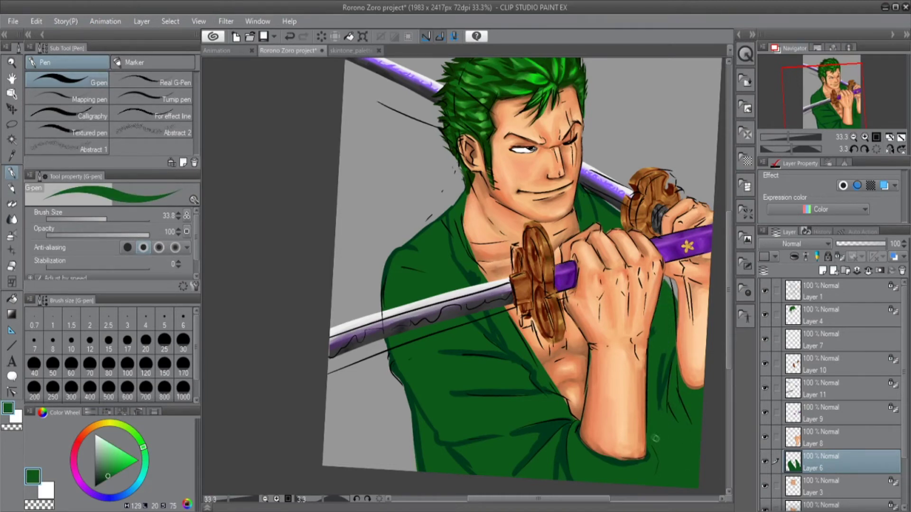
left_click(424, 434, "alt")
left_click_drag(664, 426, 683, 445)
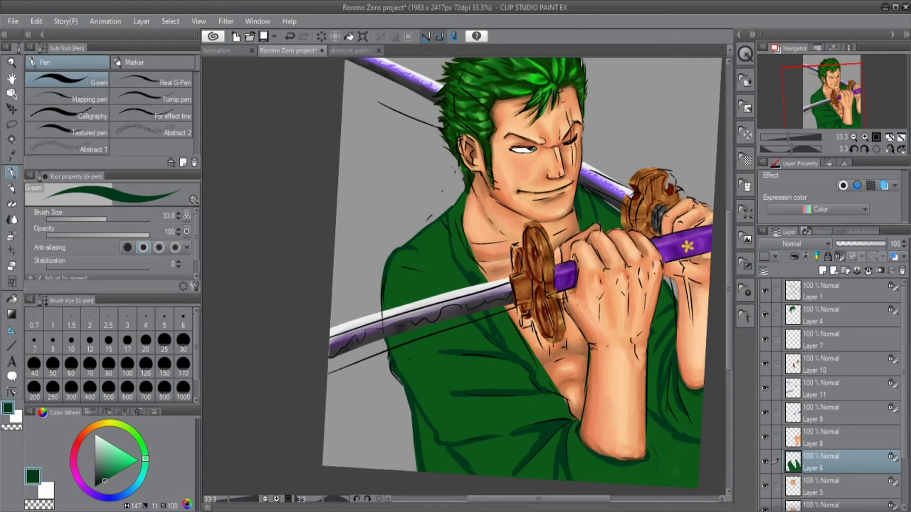
- Erase the excess green below the front forearm to shape the sleeve's edge and open a gap beside the rear sleeve
key("e")
left_click_drag(662, 417, 647, 461)
key("bracketright")
left_click_drag(674, 427, 664, 484)
left_click_drag(692, 446, 693, 486)
left_click_drag(475, 285, 361, 256)
scroll(830, 380, "down", 1)
- Lasso the front fist and forearm on Layer 8 and move them across the chest, away from the rear hand
left_click(768, 407)
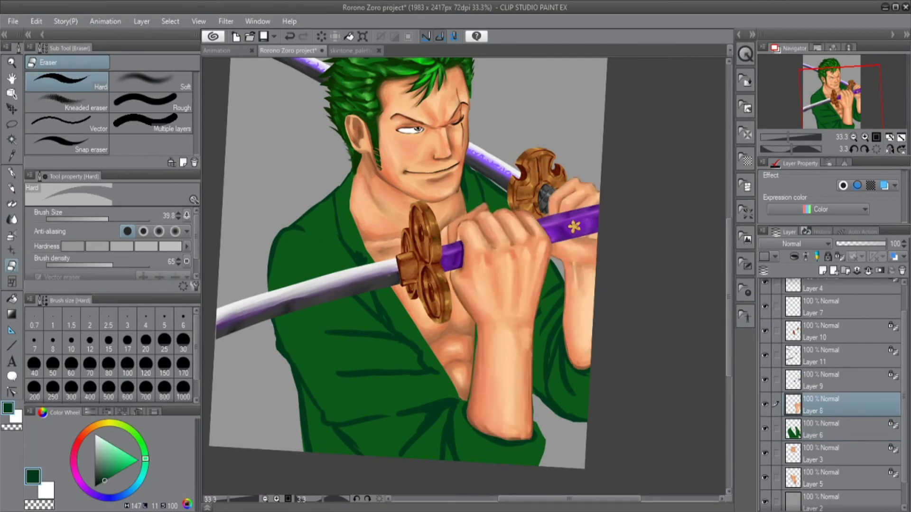
key("m")
mouse_move(448, 210)
left_mouse_down()
mouse_move(443, 224)
mouse_move(551, 260)
mouse_move(496, 194)
mouse_move(448, 210)
left_mouse_up()
left_click(572, 472)
mouse_move(502, 309)
left_mouse_down()
mouse_move(456, 294)
mouse_move(468, 297)
left_mouse_up()
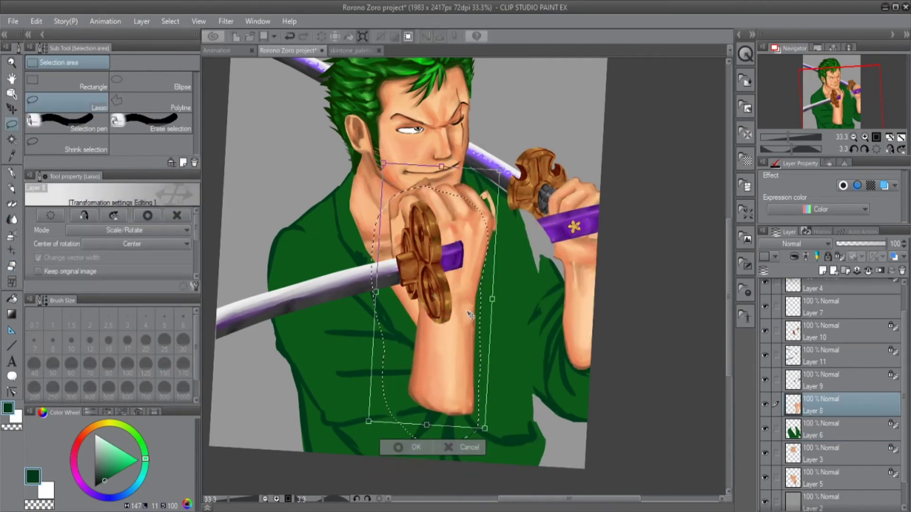
key("Return")
- Select the purple grip on Layer 9 and move it in line with the repositioned fist
mouse_move(477, 243)
left_mouse_down()
mouse_move(443, 260)
mouse_move(477, 243)
left_mouse_up()
left_click_drag(596, 185, 593, 187)
key("ctrl+t")
key("Escape")
left_click(835, 379)
key("ctrl+t")
mouse_move(562, 228)
left_mouse_down()
mouse_move(511, 232)
mouse_move(569, 223)
mouse_move(515, 231)
left_mouse_up()
key("Return")
key("ctrl+t")
key("Return")
- Lasso the front sword's guard on Layer 10 and move it outward to the end of the purple grip
left_click(835, 332)
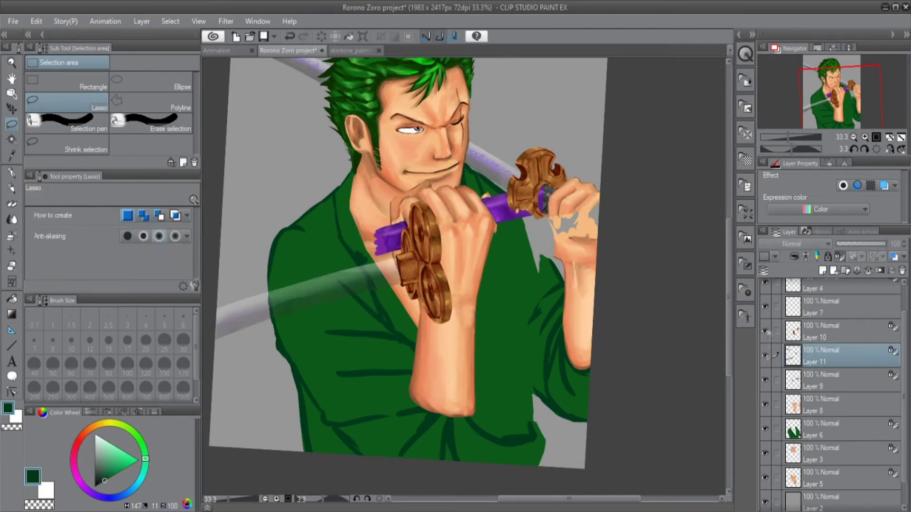
left_click_drag(427, 176, 430, 178)
key("ctrl+t")
left_click_drag(422, 266, 365, 239)
key("Return")
- Lasso the front sword's blade on Layer 11, move it to meet the guard, and clear the selection
left_click(835, 356)
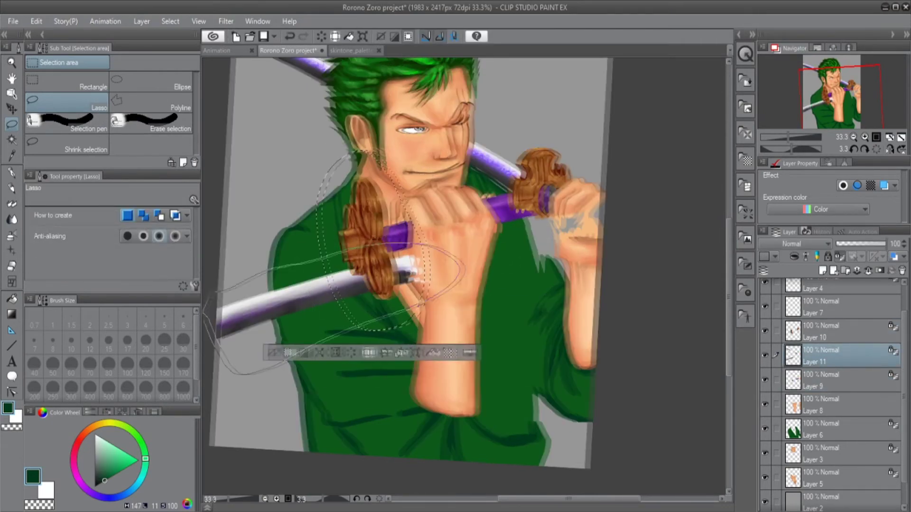
left_click_drag(222, 342, 225, 339)
key("ctrl+t")
left_click_drag(308, 303, 310, 275)
key("ctrl+d")
scroll(465, 275, "up", 2)
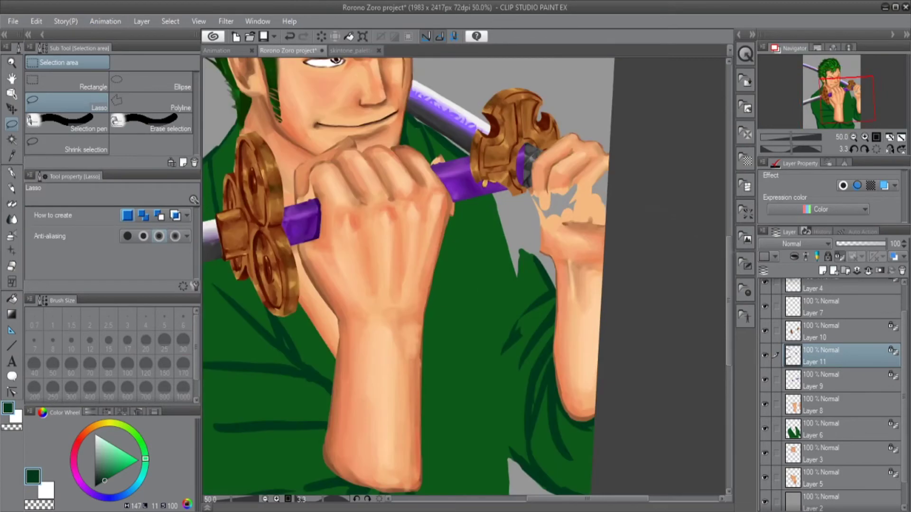
- Erase the part of the rear guard on Layer 10 that overlaps the purple grip
scroll(465, 275, "down", 1)
left_click(835, 332)
key("e")
left_click_drag(565, 256, 609, 278)
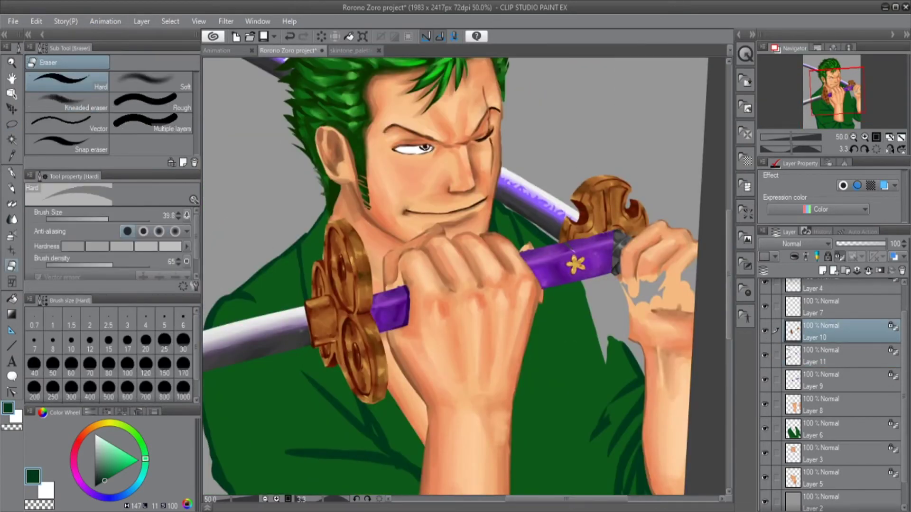
- Extend the purple grip over the rear hand on Layer 9 with dark purple G-pen strokes
left_click(835, 380)
key("p")
left_click_drag(602, 237, 676, 229)
left_click_drag(612, 265, 669, 243)
scroll(465, 275, "down", 2)
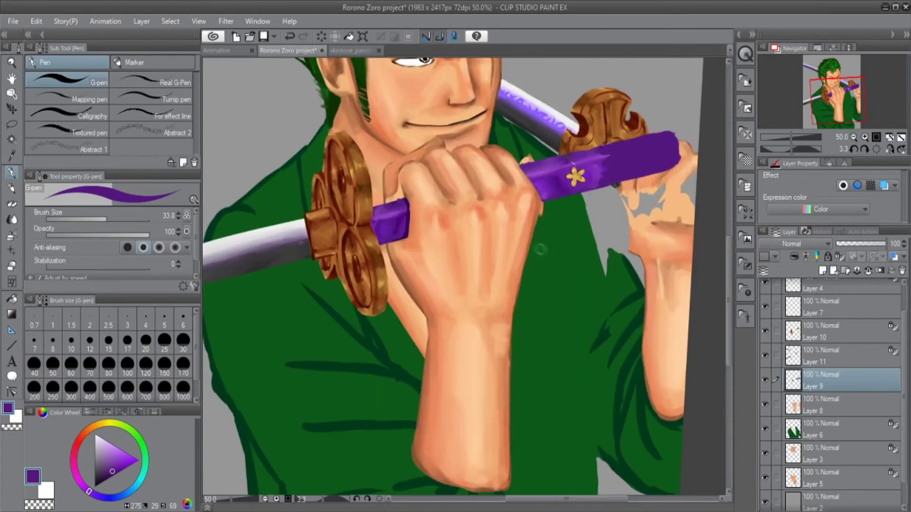
- On Layer 6, reshape the shirt's edge by the rear sleeve and paint over the torso's fold lines in base green
key("e")
left_click(835, 404)
key("ctrl+minus")
left_click(835, 429)
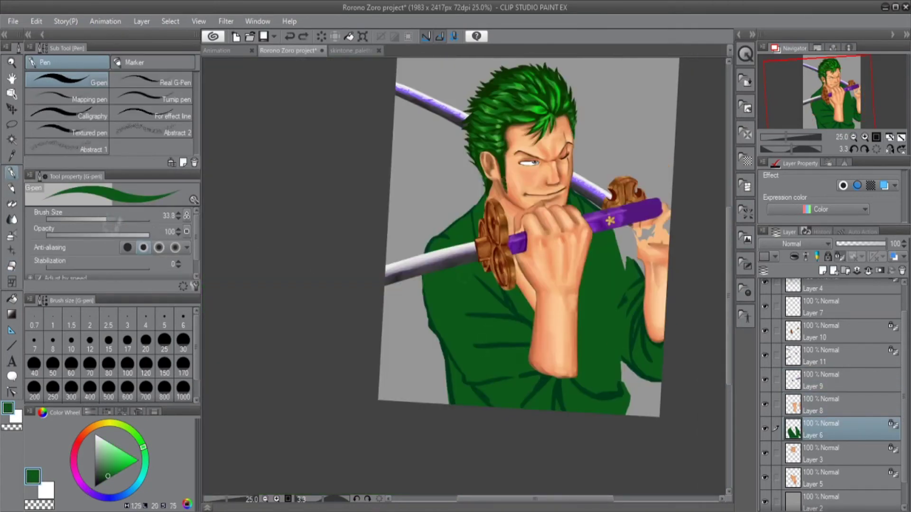
key("p")
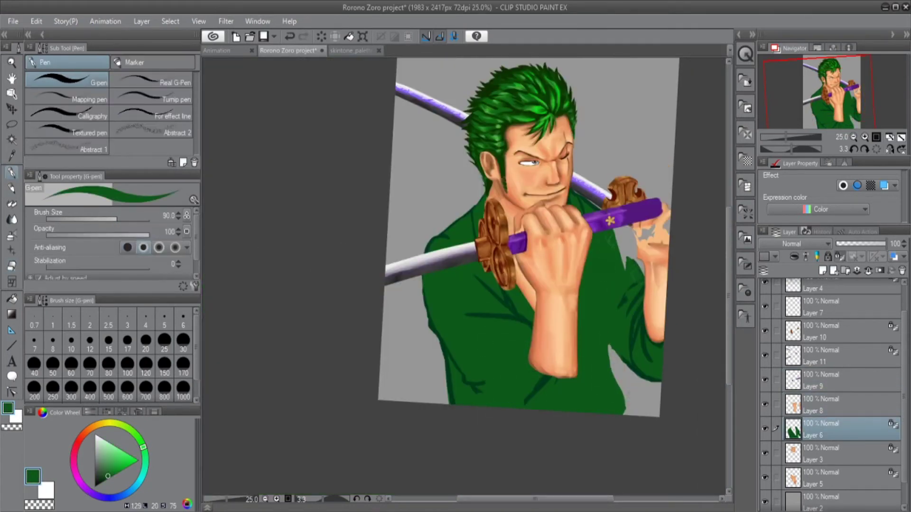
left_click_drag(495, 297, 524, 320)
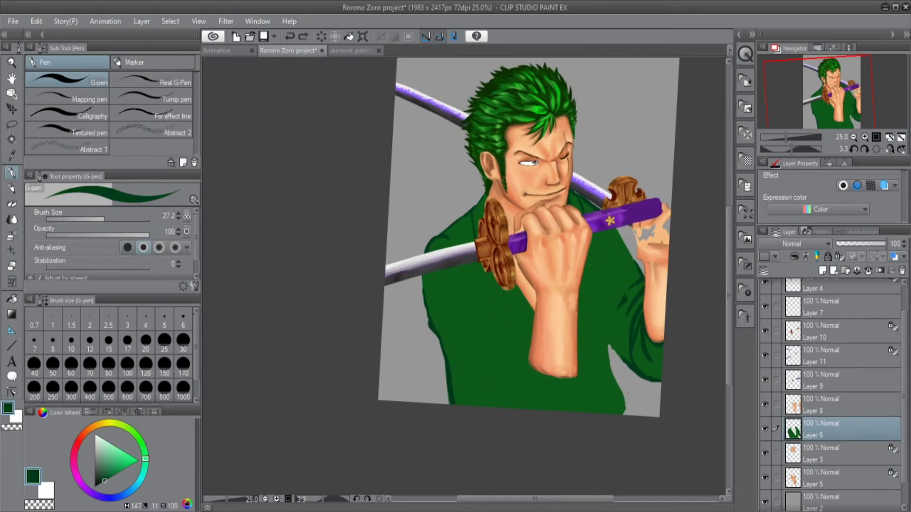
- Lasso the front fist and forearm on Layer 8 and shift them farther outward, clear of the bare chest
key("m")
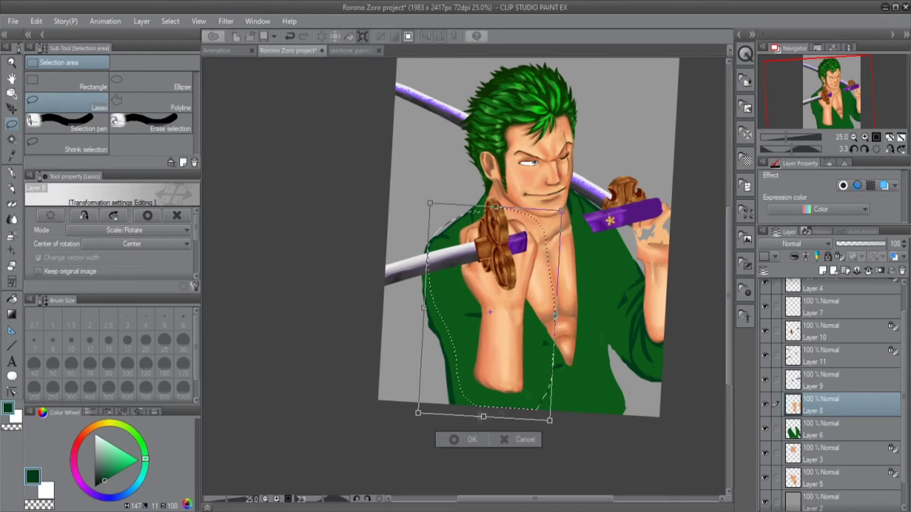
mouse_move(584, 199)
left_mouse_down()
mouse_move(588, 223)
mouse_move(541, 233)
left_mouse_up()
key("ctrl+t")
key("Return")
- Lasso the front guard on Layer 10, then move and rotate it to sit beside the shifted fist
left_click(834, 332)
mouse_move(472, 209)
left_mouse_down()
mouse_move(519, 230)
mouse_move(475, 211)
left_mouse_up()
key("ctrl+t")
left_click_drag(493, 247, 444, 259)
mouse_move(474, 199)
left_mouse_down()
mouse_move(464, 198)
mouse_move(503, 211)
left_mouse_up()
key("Return")
- Move the purple grip on Layer 9 to line up with the shifted fist and guard, and clear the selection
left_click(835, 379)
key("ctrl+t")
key("Escape")
key("ctrl+t")
key("Return")
key("ctrl+d")
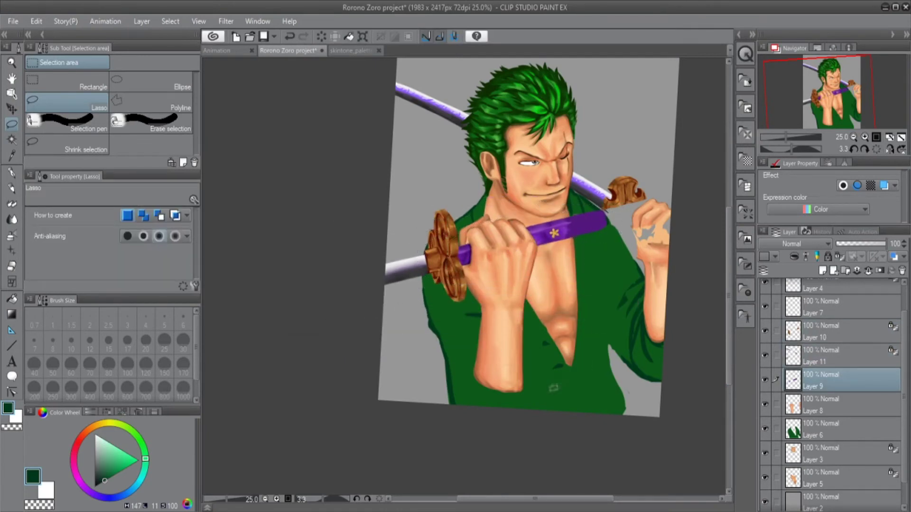
- Widen the front side of the shirt with green G-pen strokes on Layer 6
left_click(835, 429)
key("p")
left_click_drag(434, 328, 449, 403)
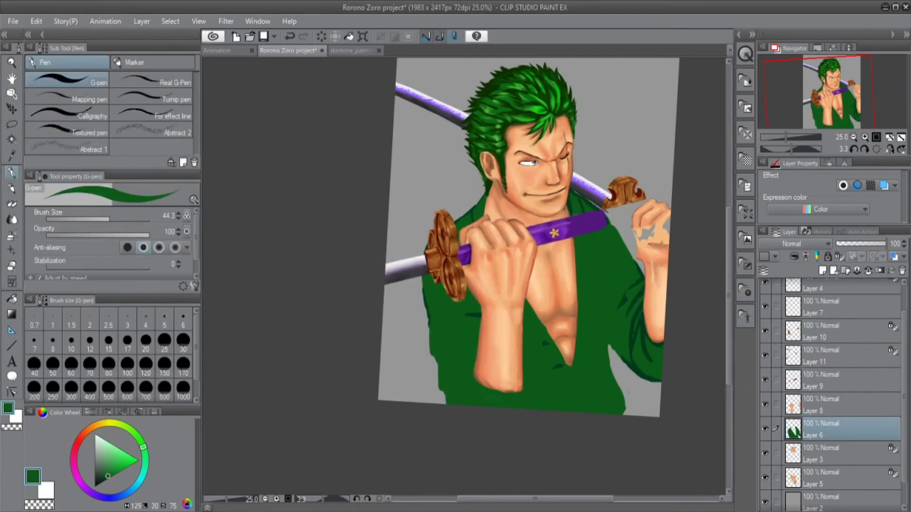
- Lasso the front fist and forearm on Layer 8 and shorten them with a transformation
left_click(835, 406)
key("m")
mouse_move(503, 203)
left_mouse_down()
mouse_move(474, 361)
mouse_move(547, 208)
left_mouse_up()
key("ctrl+t")
left_click_drag(522, 369, 522, 345)
key("Return")
- Fill the gap between the front fist and the sword grip with G-pen strokes in the grip's purple
scroll(520, 255, "up", 2)
key("p")
left_click(569, 213, "alt")
left_click_drag(516, 206, 526, 224)
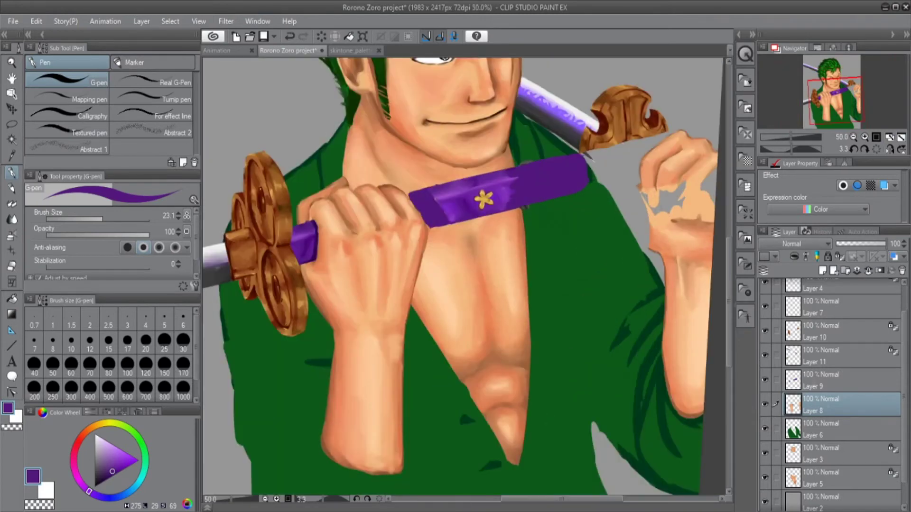
- Fill the damaged area of the back hand with a flat skin tone on Layer 8
left_click(107, 412)
mouse_move(636, 189)
left_mouse_down()
mouse_move(631, 251)
mouse_move(659, 199)
mouse_move(711, 185)
left_mouse_up()
key("e")
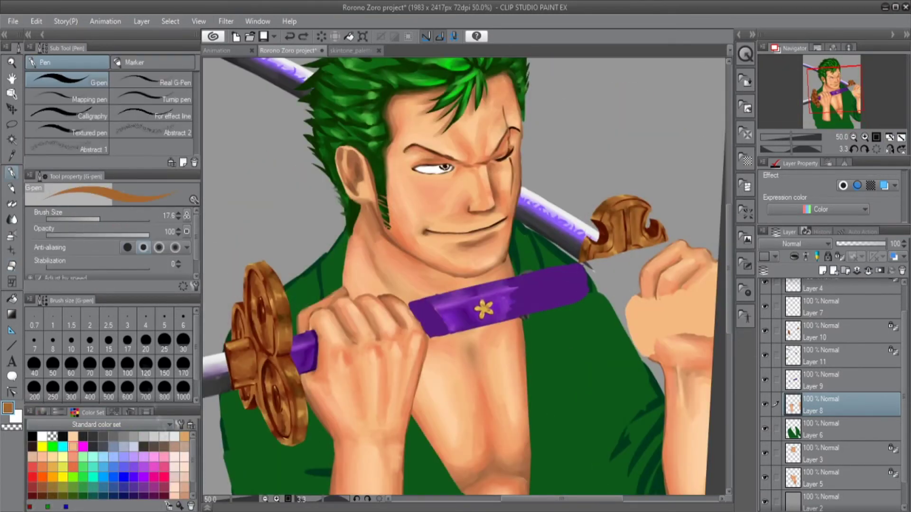
left_click(835, 379)
left_click_drag(565, 266, 572, 300)
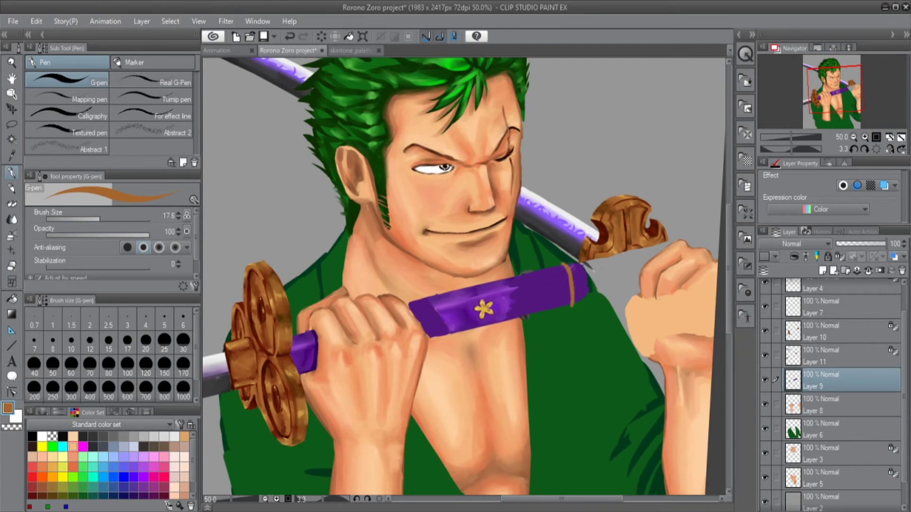
key("ctrl+z")
- Block in two brown bands across the far end of the purple grip on Layer 10
left_click(835, 331)
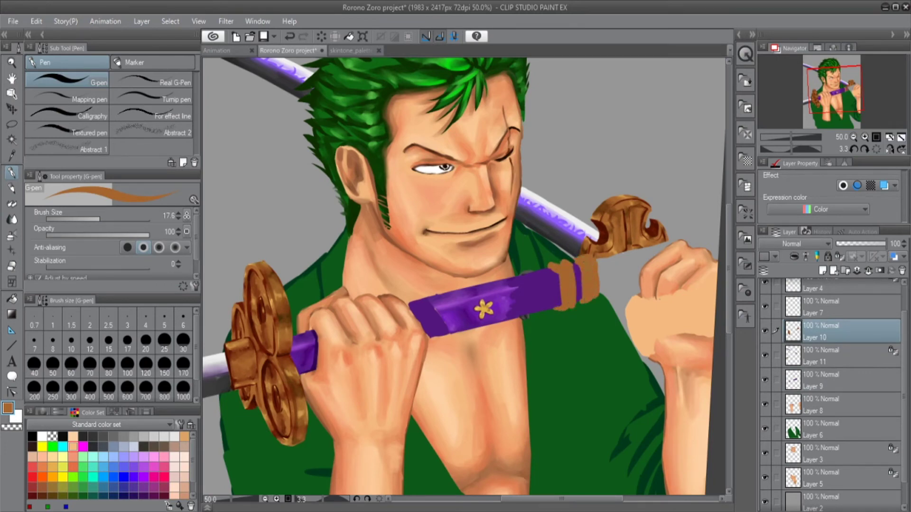
- Lasso the front blade section beside the guard on Layer 11 and adjust it with a Scale/Rotate transformation
scroll(465, 276, "down", 1)
left_click(835, 356)
key("l")
mouse_move(284, 297)
left_mouse_down()
mouse_move(265, 341)
mouse_move(332, 327)
left_mouse_up()
key("ctrl+t")
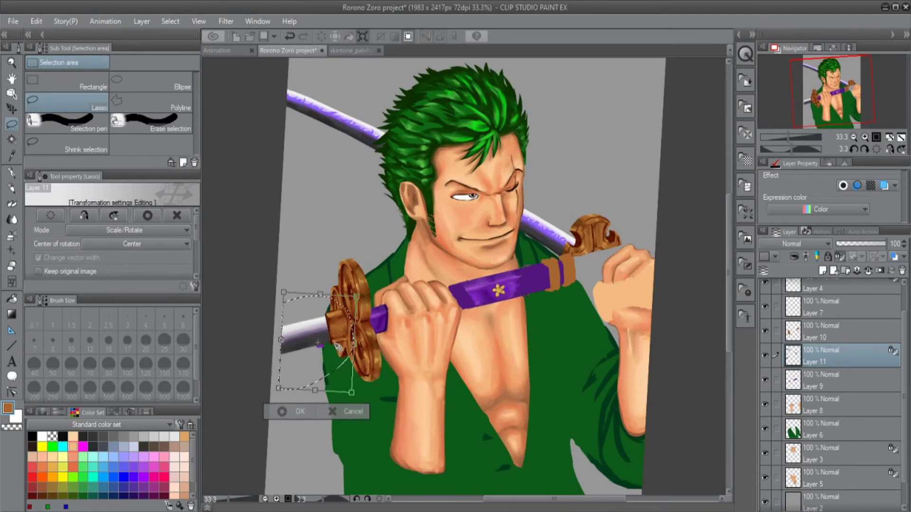
key("Return")
scroll(460, 326, "up", 3)
left_click(480, 293, "alt")
left_click(835, 380)
key("p")
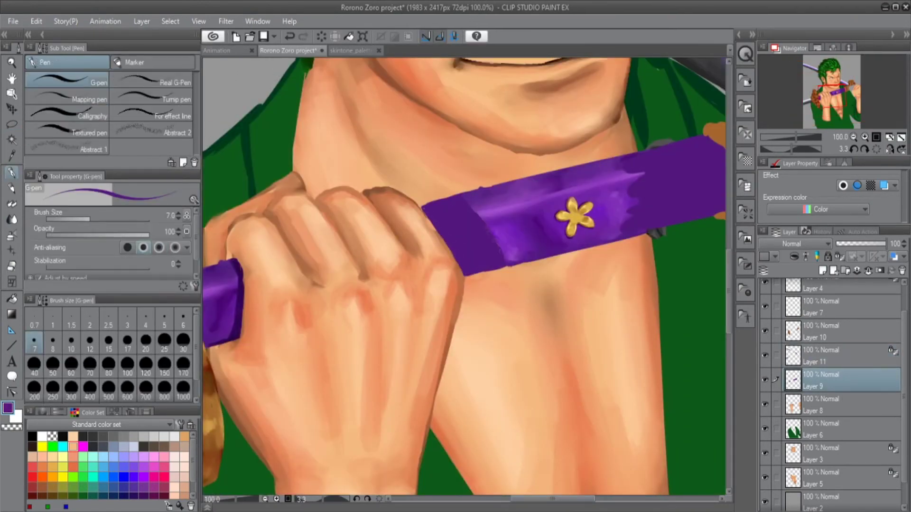
key("e")
mouse_move(474, 285)
left_mouse_down()
mouse_move(407, 288)
mouse_move(336, 334)
left_mouse_up()
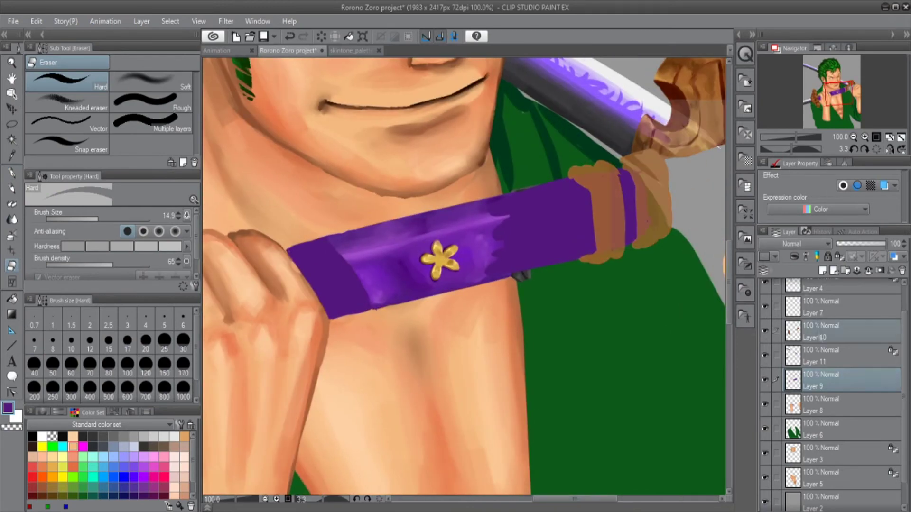
left_click(835, 331)
key("p")
left_click(598, 199, "alt")
scroll(567, 153, "up", 1)
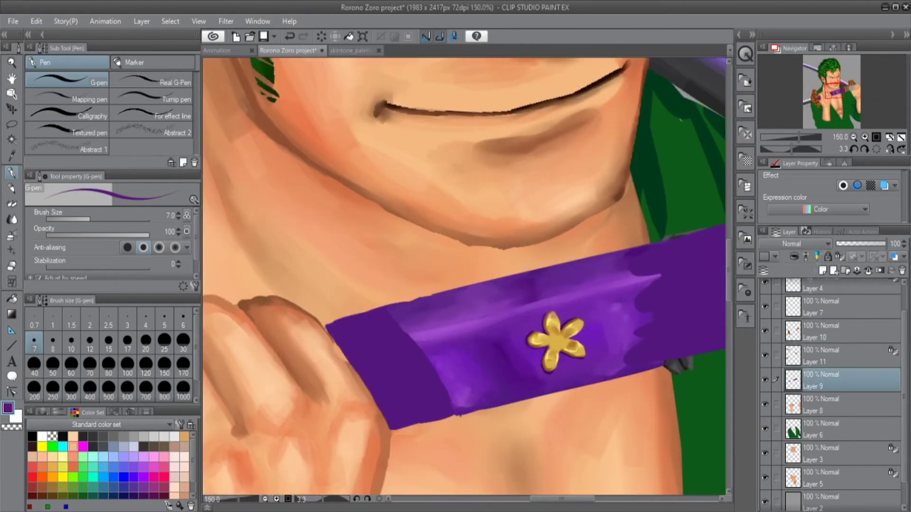
- Erase the misplaced dark purple patch beside the front fist from Layer 8 with the Hard eraser
key("b")
left_click(765, 356)
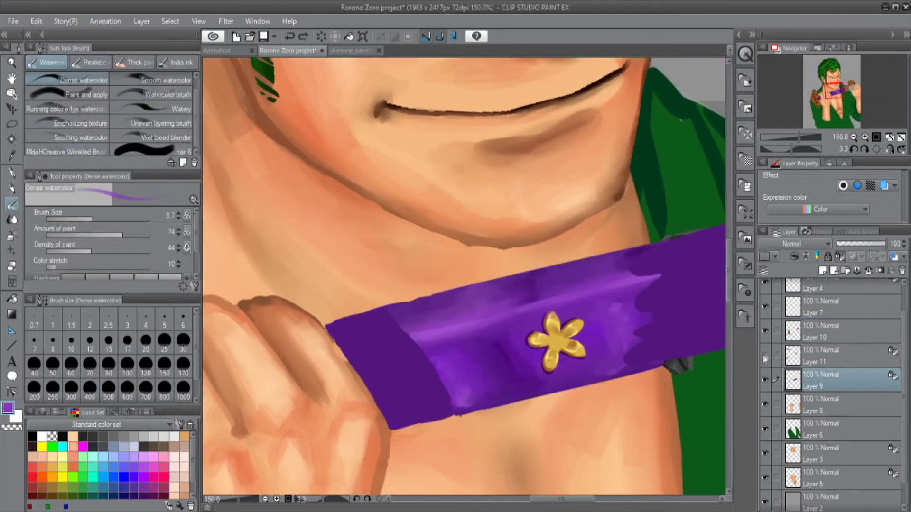
left_click(764, 355)
left_click(835, 405)
key("e")
mouse_move(341, 327)
left_mouse_down()
mouse_move(394, 408)
mouse_move(361, 332)
mouse_move(427, 413)
left_mouse_up()
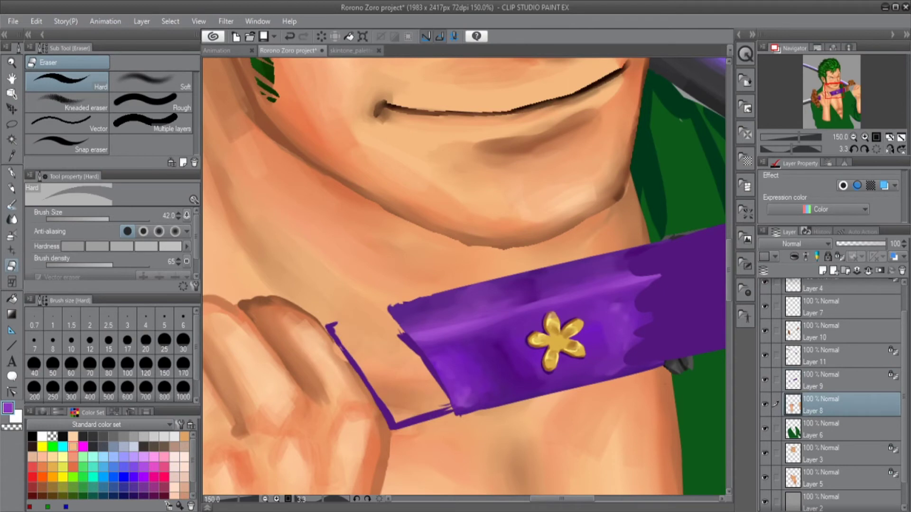
- Repaint the near end of the grip beside the fist in dark purple with the G-pen on Layer 9
left_click(835, 381)
key("p")
left_click_drag(360, 347, 398, 394)
mouse_move(333, 327)
left_mouse_down()
mouse_move(389, 308)
mouse_move(427, 418)
left_mouse_up()
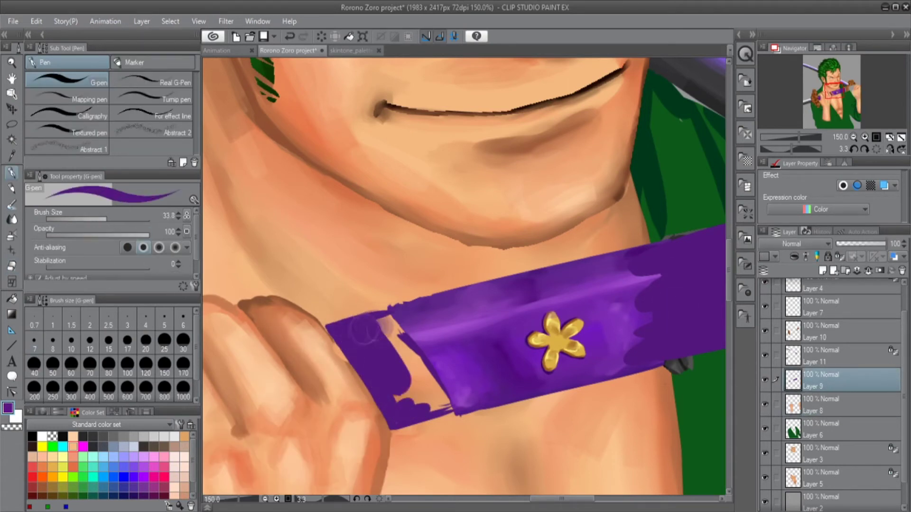
mouse_move(356, 313)
left_mouse_down()
mouse_move(377, 314)
mouse_move(427, 403)
left_mouse_up()
left_click_drag(424, 360, 448, 411)
left_click_drag(394, 427, 443, 417)
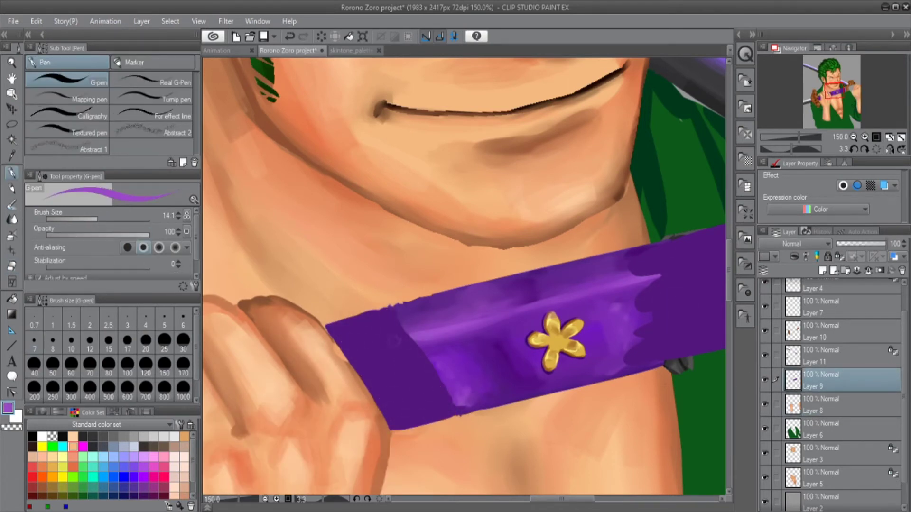
- Shade the near end of the grip with lighter purple Dense watercolor strokes, continuing the ridge highlight, and blend them
key("b")
left_click_drag(349, 360, 439, 327)
left_click_drag(338, 341, 444, 316)
left_click_drag(374, 359, 446, 394)
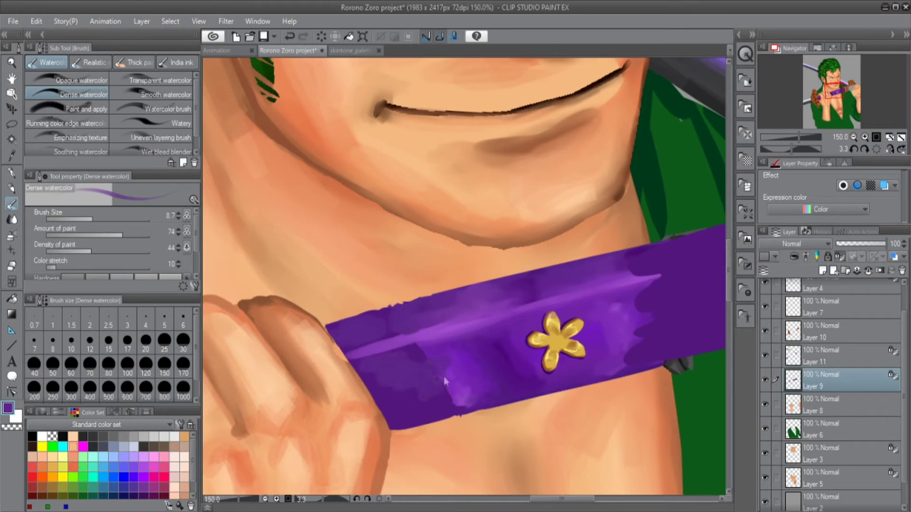
left_click_drag(437, 361, 394, 415)
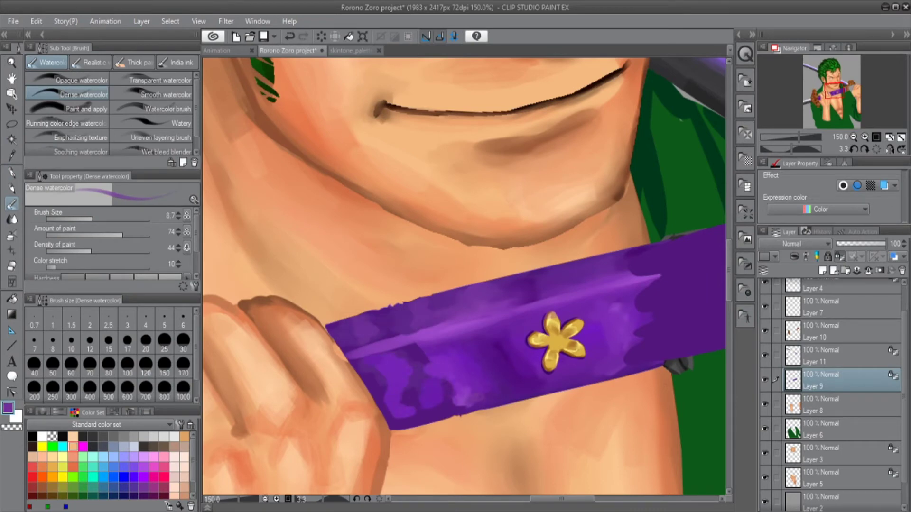
key("j")
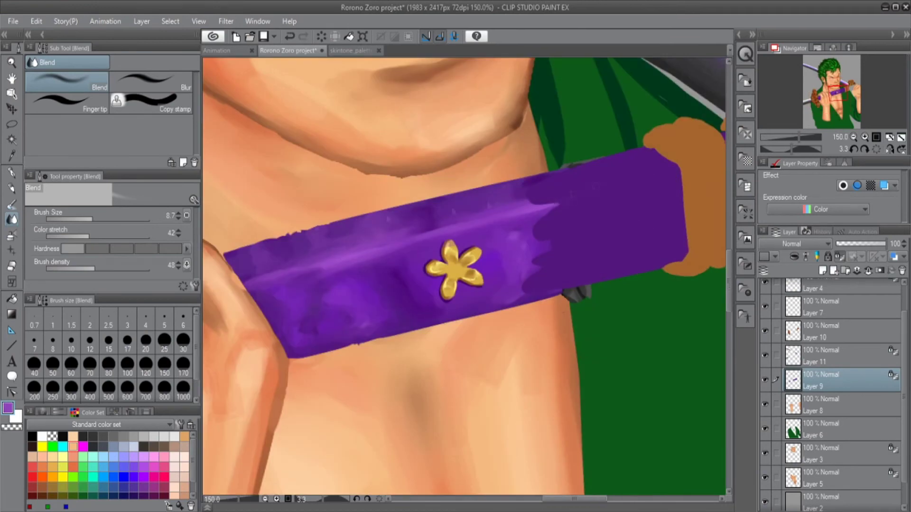
- Shade and blend the far end of the purple grip with Dense watercolor strokes and tidy the grip's edges with the G-pen
key("b")
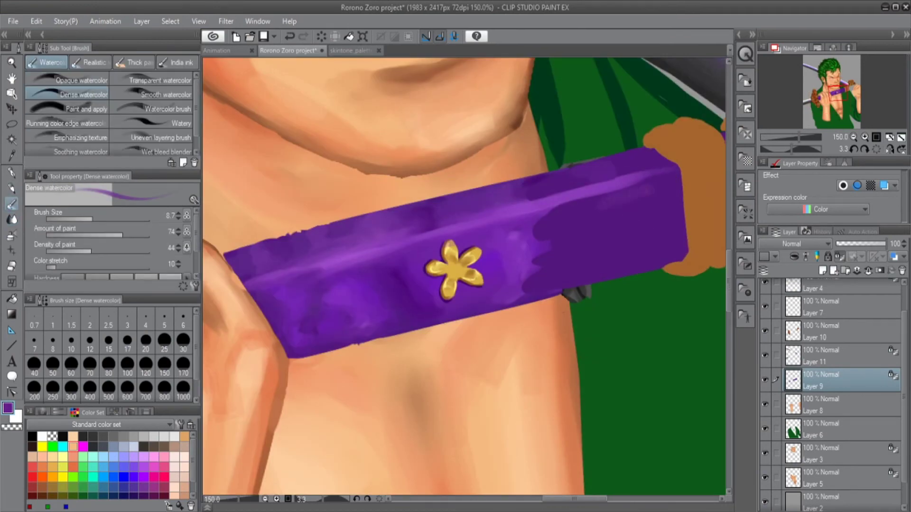
left_click_drag(560, 211, 562, 291)
left_click_drag(650, 188, 651, 271)
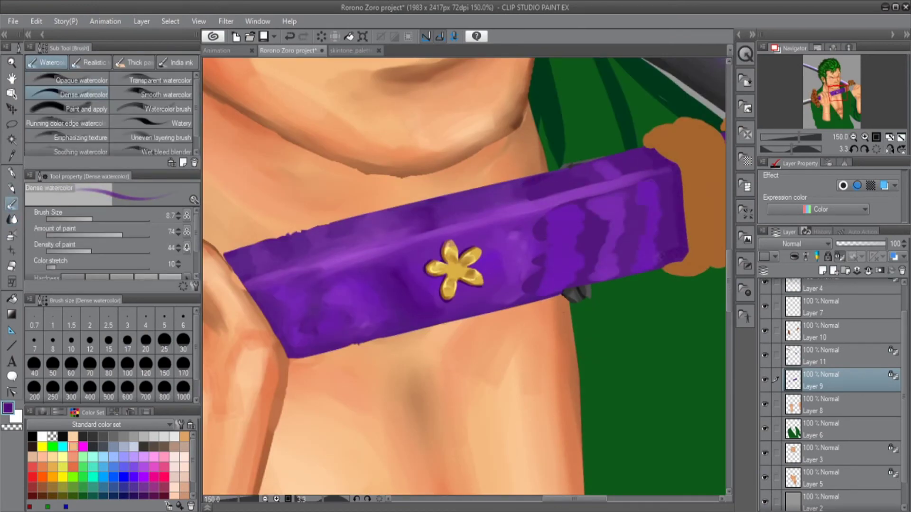
key("j")
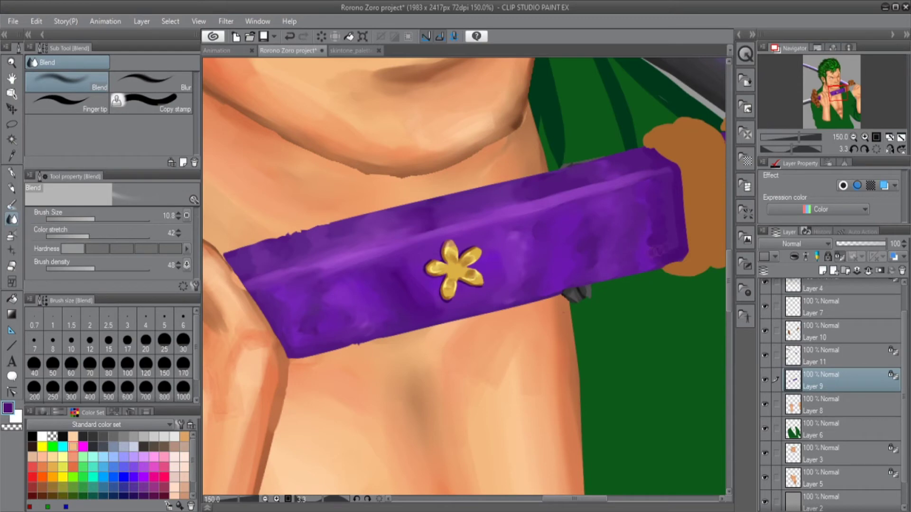
key("p")
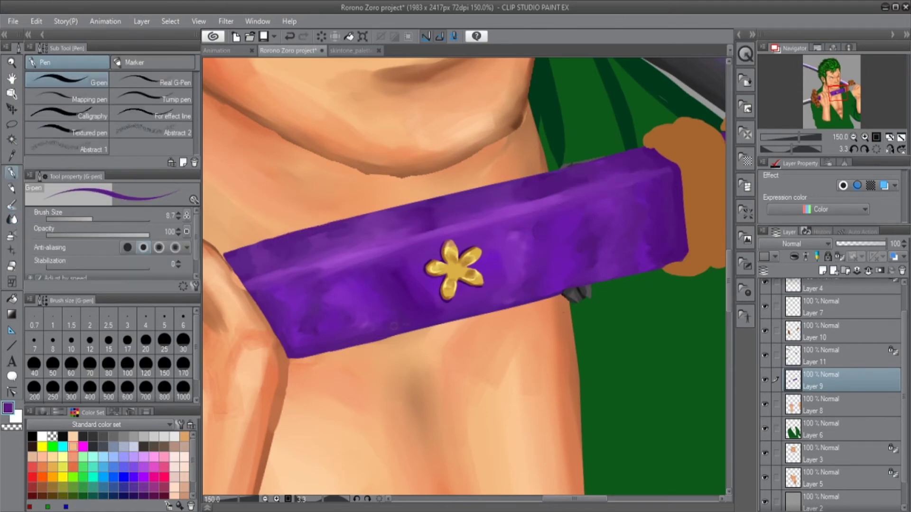
- Trim the outlines of the brown bands on Layer 10 with the Hard eraser
key("ctrl+0")
scroll(465, 279, "up", 3)
left_click(579, 285, "alt")
left_click(579, 285, "ctrl+shift")
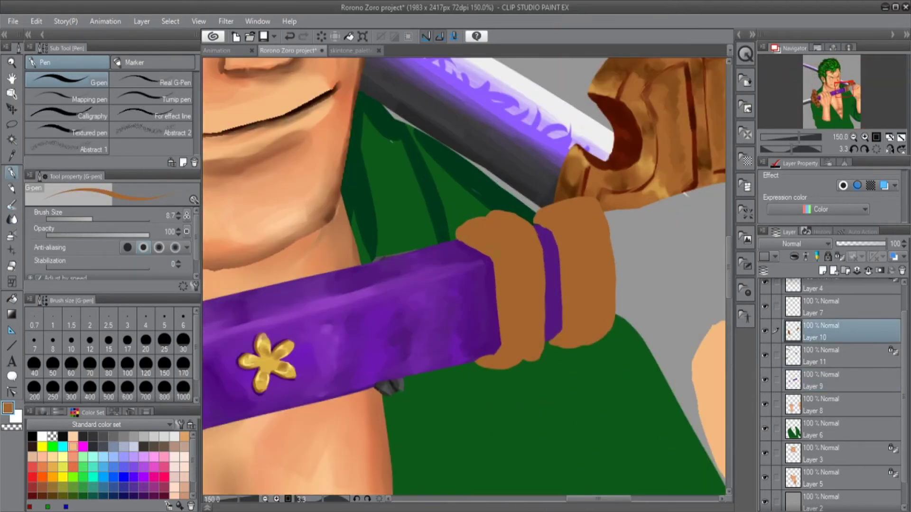
key("e")
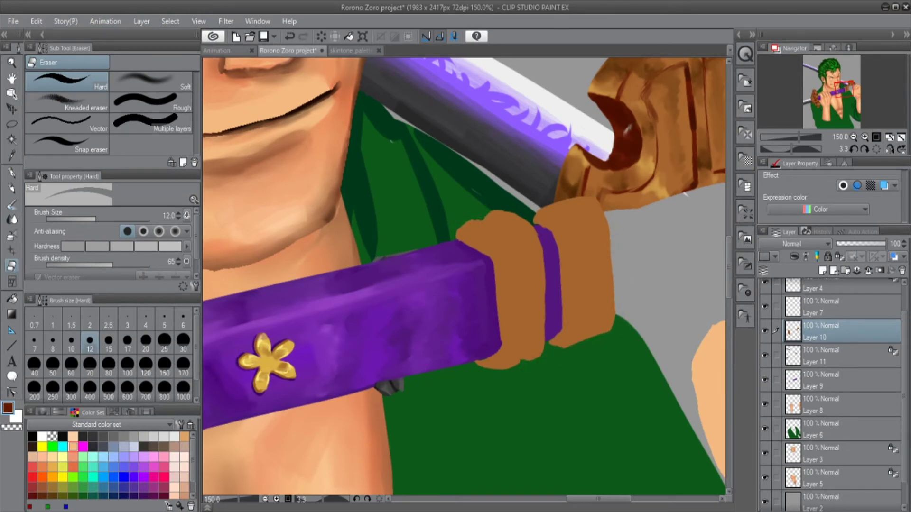
- Join the brown bands into one collar and divide it into ridges with dark red-brown G-pen lines
key("p")
left_click_drag(483, 220, 521, 349)
left_click_drag(516, 249, 524, 359)
left_click(536, 327, "alt")
left_click_drag(526, 216, 551, 353)
key("e")
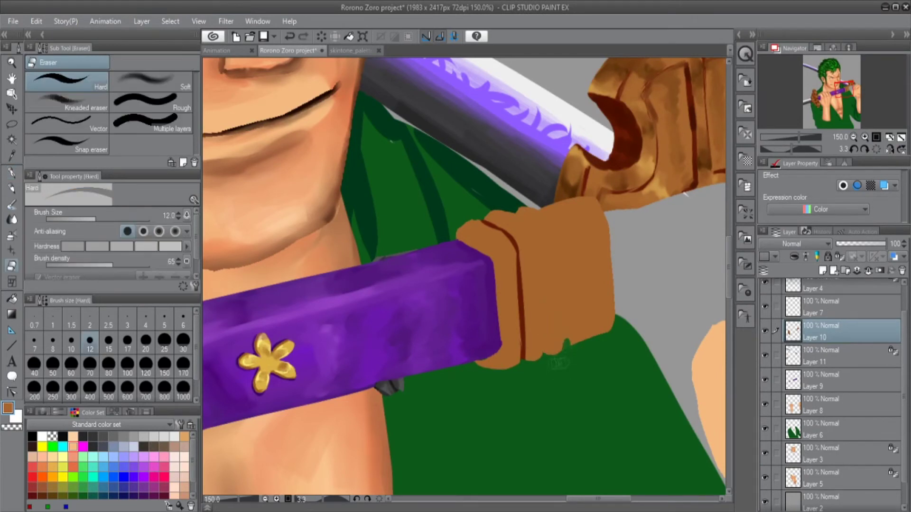
key("bracketleft")
key("p")
mouse_move(526, 213)
left_mouse_down()
mouse_move(541, 322)
mouse_move(557, 289)
mouse_move(564, 341)
left_mouse_up()
- Paint a purple flower emblem on the collar's end band and outline it in dark red-brown
left_click(474, 284, "alt")
left_click_drag(563, 260, 566, 286)
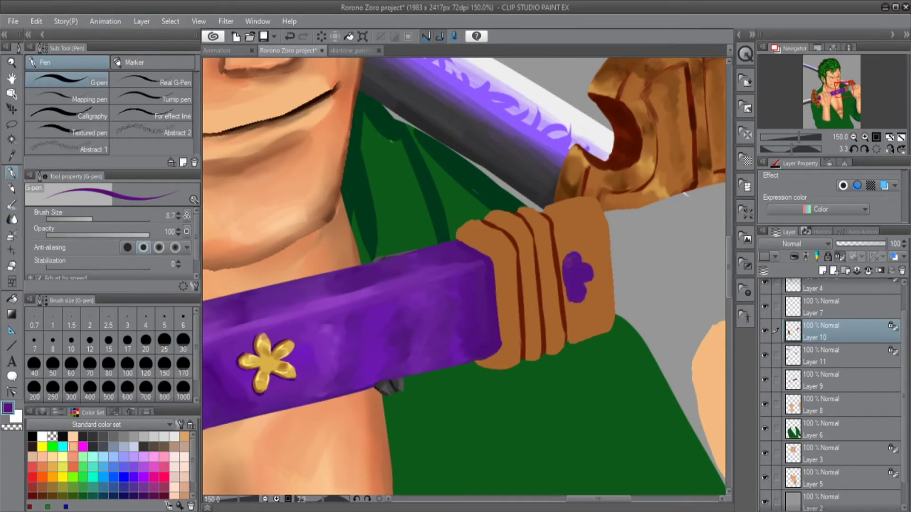
left_click_drag(584, 258, 593, 283)
key("bracketleft")
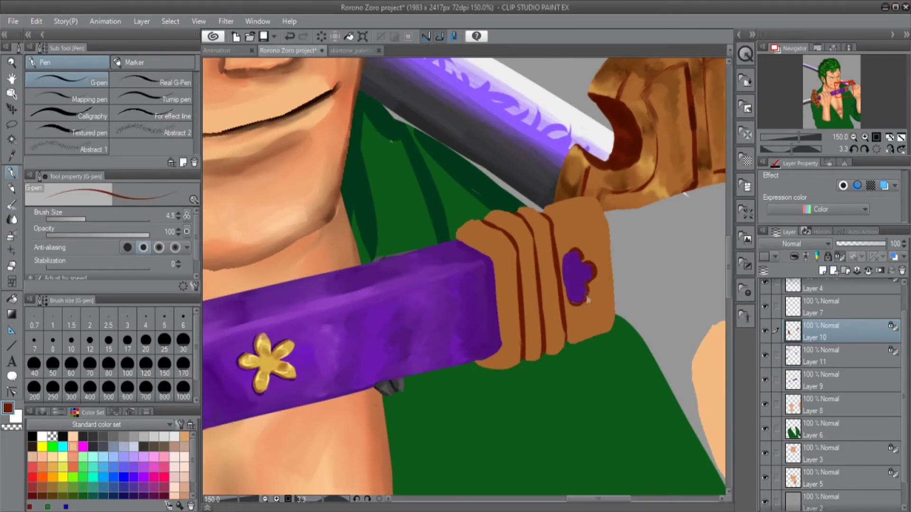
- Paint brown shadows along the collar's ridges and across its end band with Dense watercolor on Layer 10
scroll(524, 261, "down", 5)
scroll(525, 261, "up", 7)
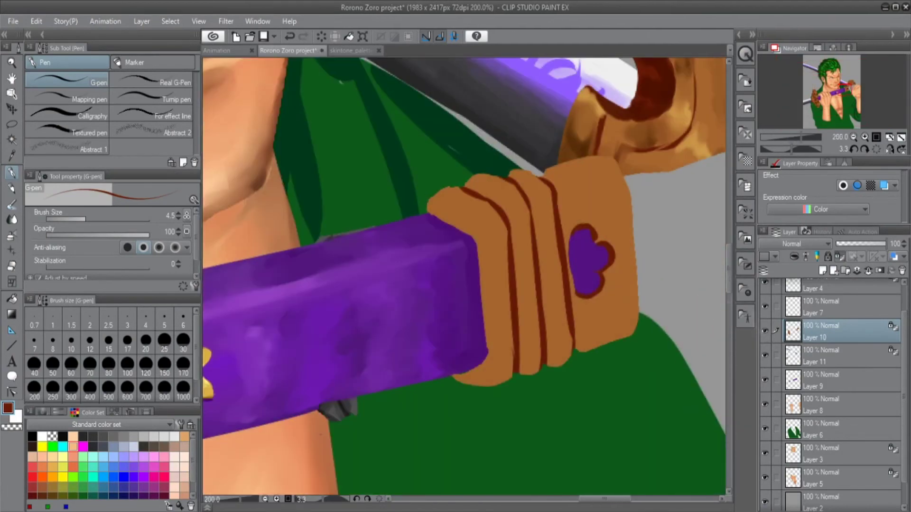
key("b")
mouse_move(465, 190)
left_mouse_down()
mouse_move(465, 294)
mouse_move(488, 475)
left_mouse_up()
left_click_drag(467, 292, 522, 427)
mouse_move(517, 280)
left_mouse_down()
mouse_move(529, 484)
mouse_move(552, 470)
left_mouse_up()
left_click_drag(545, 277, 570, 344)
left_click_drag(569, 393, 586, 455)
mouse_move(565, 351)
left_mouse_down()
mouse_move(583, 455)
mouse_move(574, 398)
left_mouse_up()
mouse_move(576, 291)
left_mouse_down()
mouse_move(581, 318)
mouse_move(609, 313)
mouse_move(631, 332)
left_mouse_up()
left_click_drag(598, 413, 636, 441)
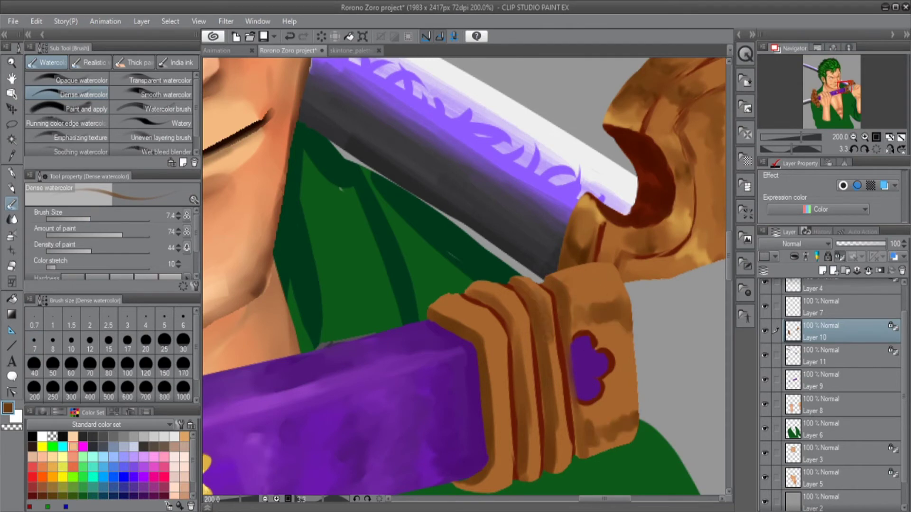
- Deepen the shadows between the collar's ridges and beside the flower emblem with darker brown watercolor strokes
left_click(42, 412)
left_click_drag(491, 320, 503, 365)
left_click(496, 341, "alt")
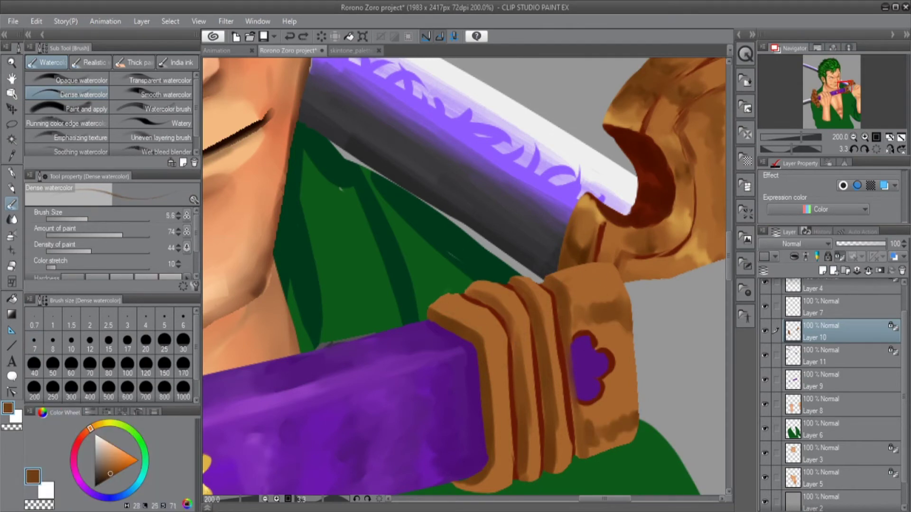
left_click_drag(514, 294, 540, 479)
mouse_move(545, 292)
left_mouse_down()
mouse_move(573, 465)
mouse_move(564, 347)
left_mouse_up()
left_click(580, 302, "alt")
left_click_drag(534, 327, 548, 467)
left_click_drag(501, 315, 512, 342)
left_click(612, 417, "alt")
left_click_drag(574, 337, 575, 408)
- Paint lighter brown highlights along each of the collar's ridges
left_click(474, 308, "alt")
mouse_move(441, 299)
left_mouse_down()
mouse_move(494, 332)
mouse_move(503, 474)
left_mouse_up()
left_click_drag(476, 282, 522, 340)
left_click_drag(522, 339, 535, 475)
left_click_drag(543, 301, 557, 443)
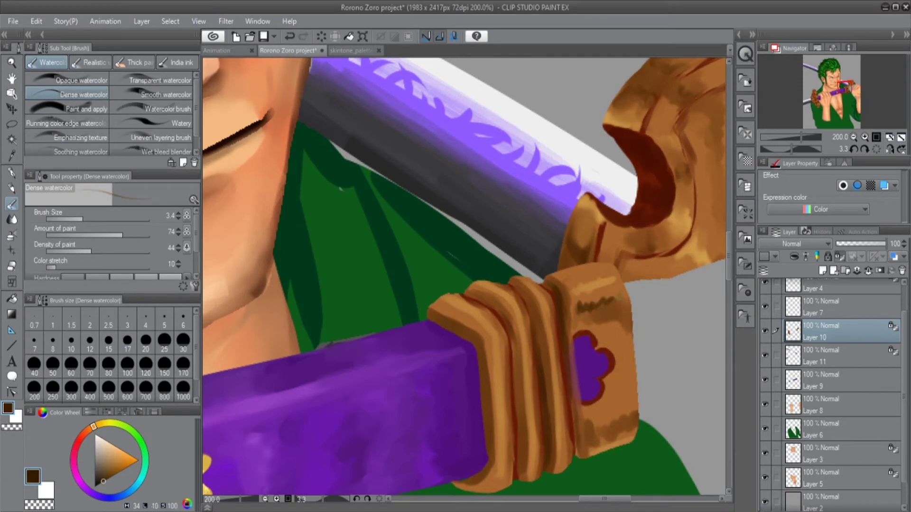
- Refine the shading on the collar's end band and blend the light and dark strokes across the ridges
left_click_drag(619, 291, 628, 321)
left_click(612, 422, "alt")
key("j")
left_click_drag(441, 314, 498, 455)
left_click_drag(528, 351, 530, 465)
left_click_drag(540, 313, 559, 460)
left_click_drag(512, 349, 512, 363)
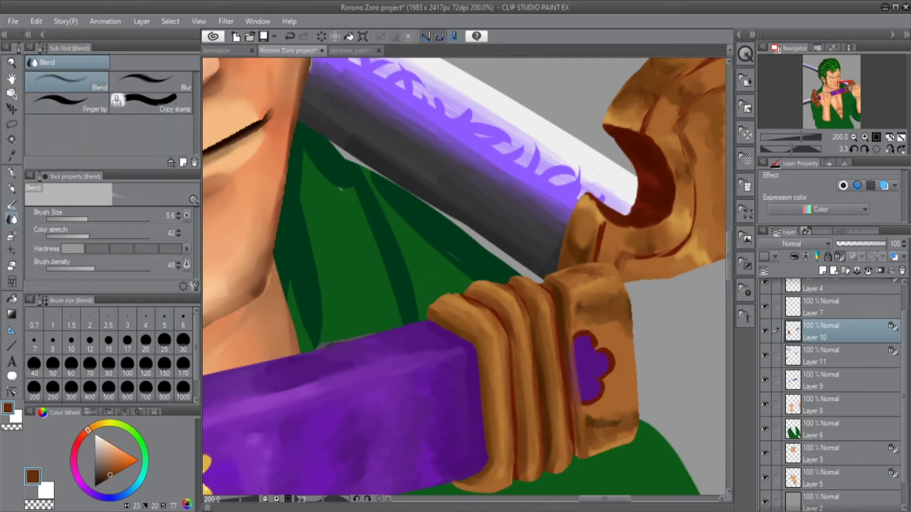
- Add pale orange Dense watercolor highlights to the collar and retouch the inner edge of the flower emblem
key("b")
left_click_drag(574, 291, 610, 285)
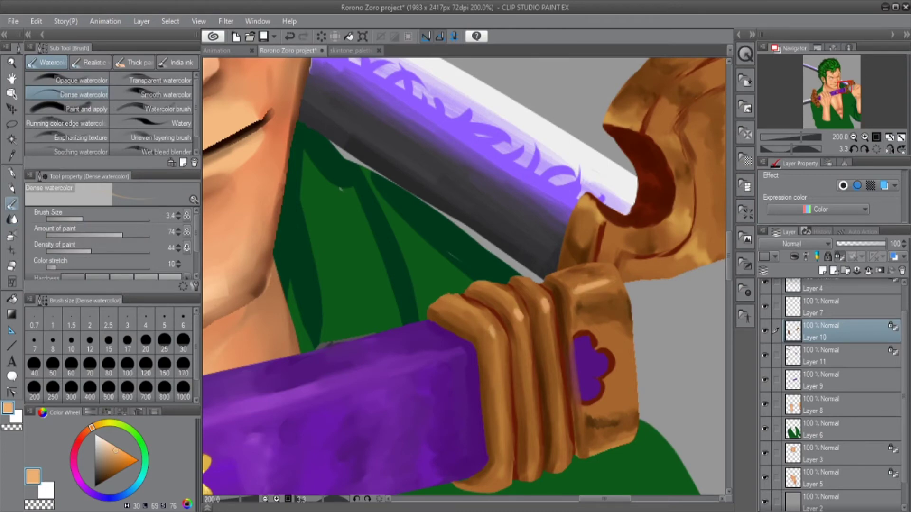
left_click_drag(575, 334, 577, 407)
- Paint a very dark purple shadow on Layer 9 where the grip meets the brown collar
left_click(835, 380)
left_click(104, 480, "alt")
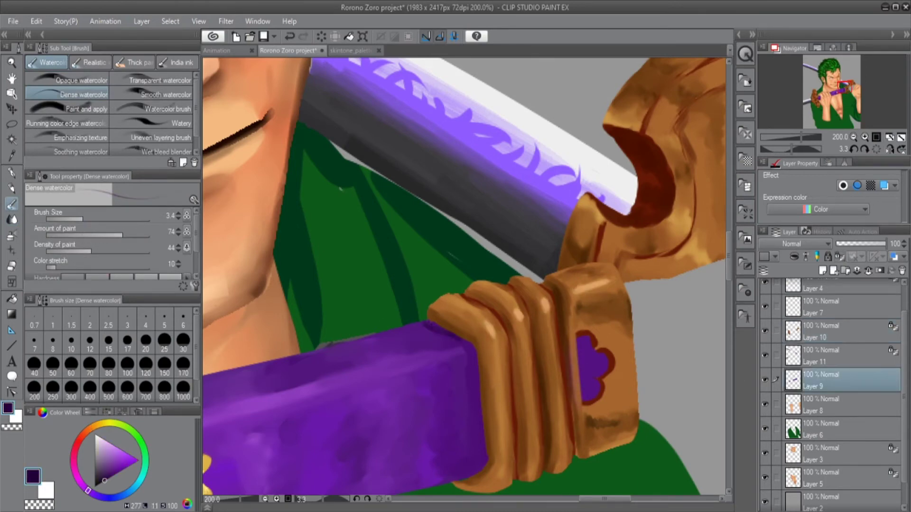
left_click_drag(456, 327, 480, 475)
- Block in a dark grey shape beside the back fist with the G-pen on Layer 9
left_click(835, 331)
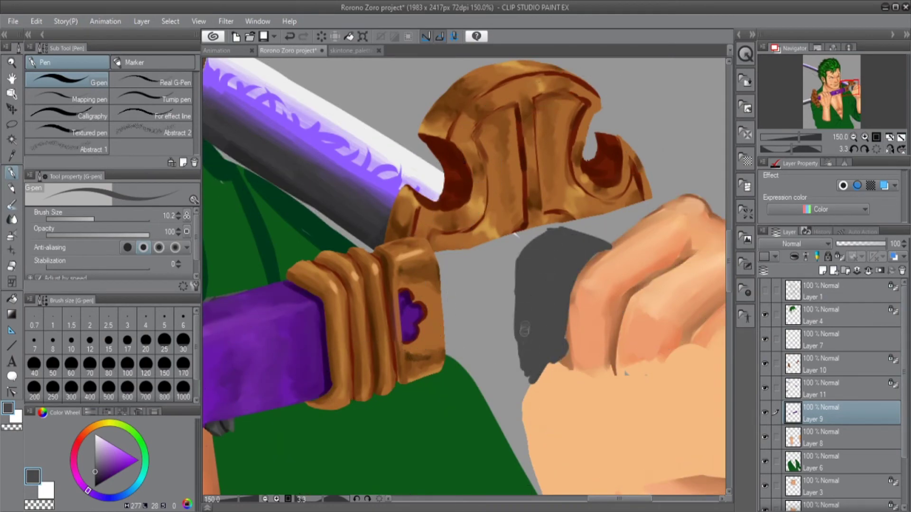
key("ctrl+plus")
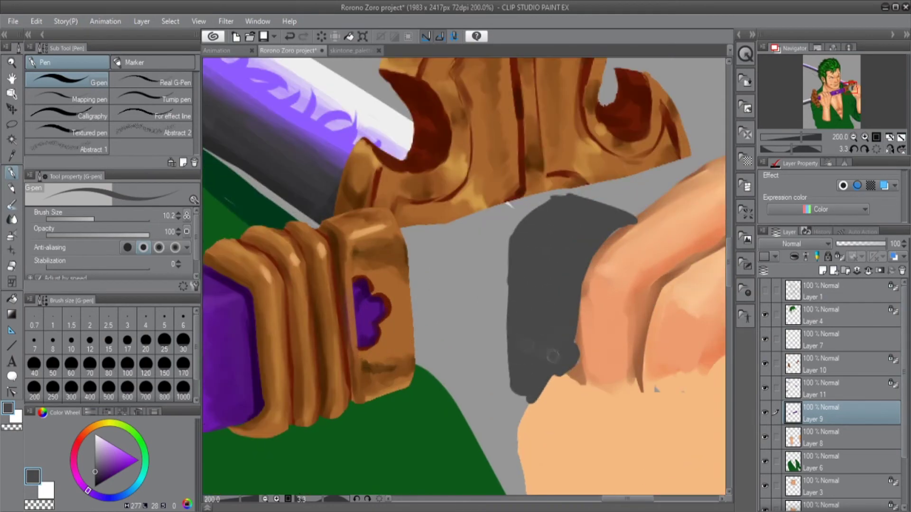
left_click(165, 319)
- On Layer 10, outline the guard's lower half and fill its centre with brown using the G-pen, up to the dark grey shape
left_click(835, 365)
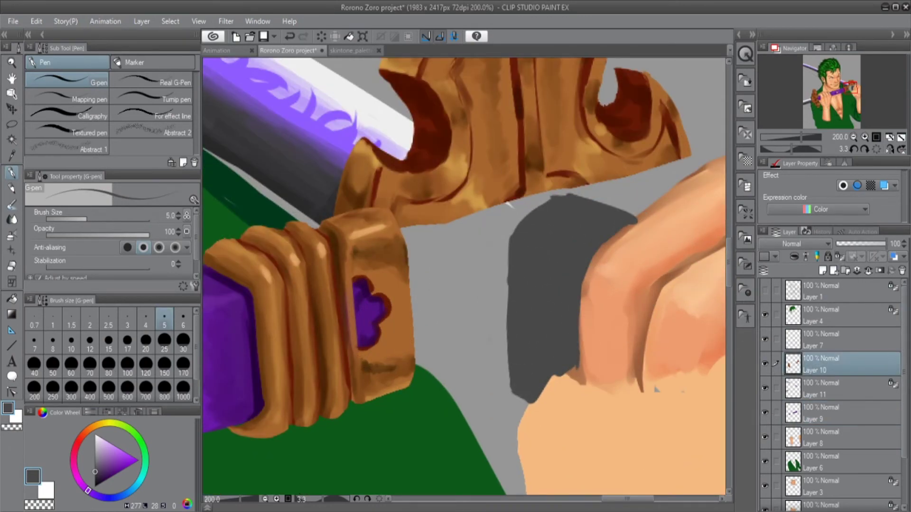
mouse_move(418, 370)
left_mouse_down()
mouse_move(434, 396)
mouse_move(457, 357)
mouse_move(441, 401)
mouse_move(457, 429)
mouse_move(421, 429)
mouse_move(420, 451)
mouse_move(474, 470)
mouse_move(505, 460)
mouse_move(495, 280)
left_mouse_up()
key("ctrl+minus")
left_click(408, 389, "alt")
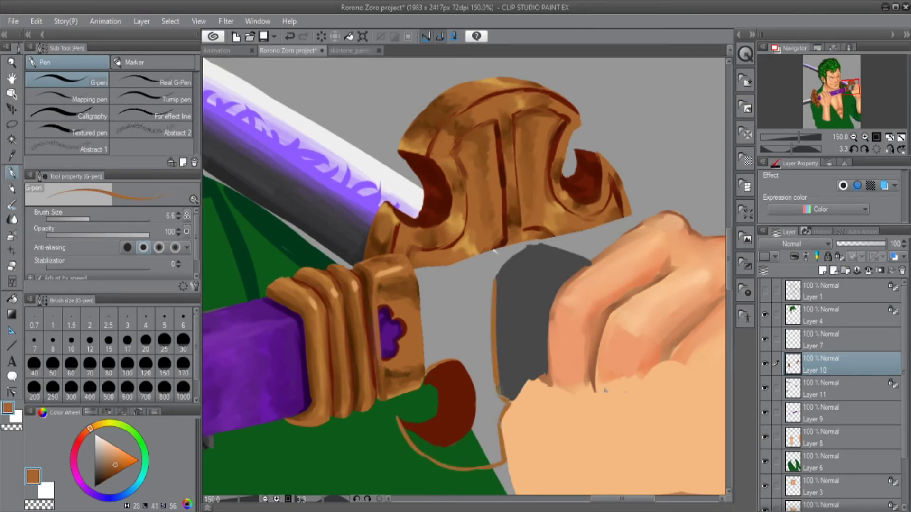
left_click_drag(536, 248, 616, 229)
key("bracketright")
mouse_move(427, 275)
left_mouse_down()
mouse_move(455, 304)
mouse_move(429, 346)
mouse_move(489, 380)
mouse_move(507, 251)
mouse_move(619, 224)
left_mouse_up()
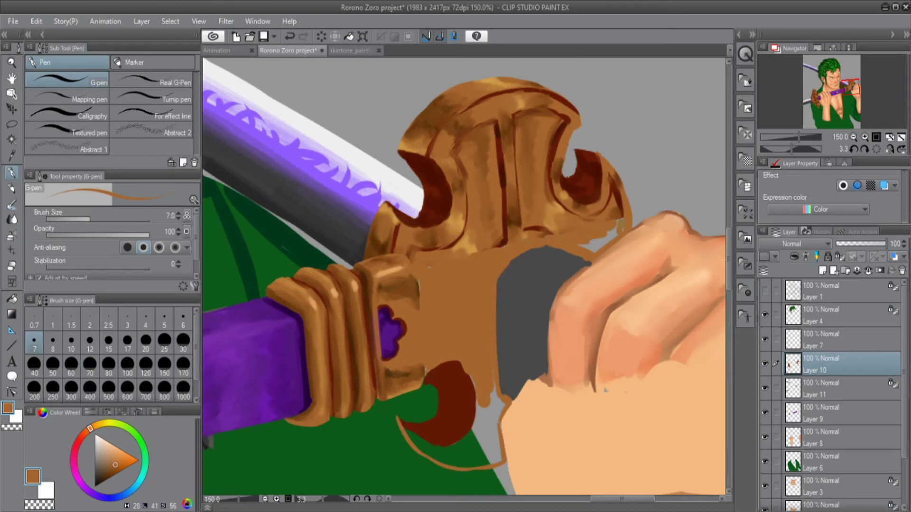
- Fill the guard's lower lobe with brown around the dark red hollow
left_click_drag(404, 427, 460, 464)
key("bracketleft")
key("bracketleft")
left_click_drag(474, 389, 494, 455)
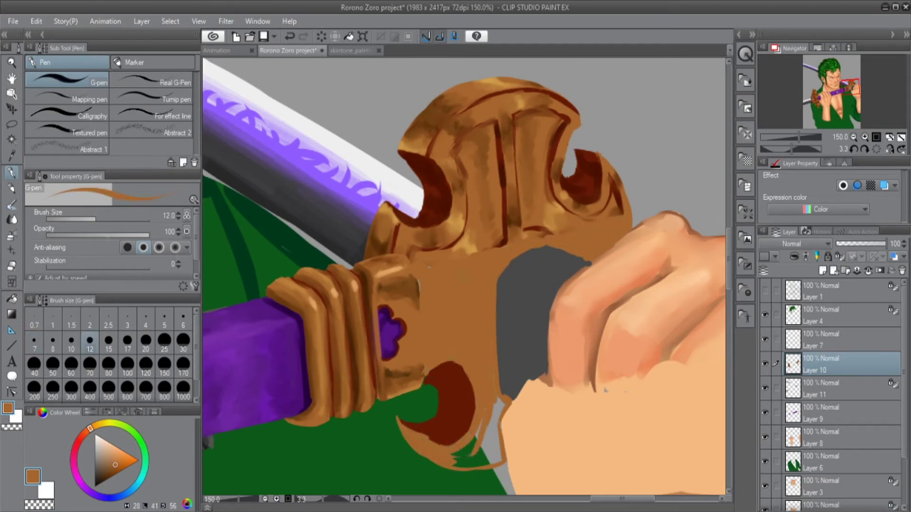
left_click_drag(455, 427, 495, 464)
key("ctrl+z")
- Draw dark red curved contour lines around the hollow in the guard's lower lobe
left_click(434, 440, "alt")
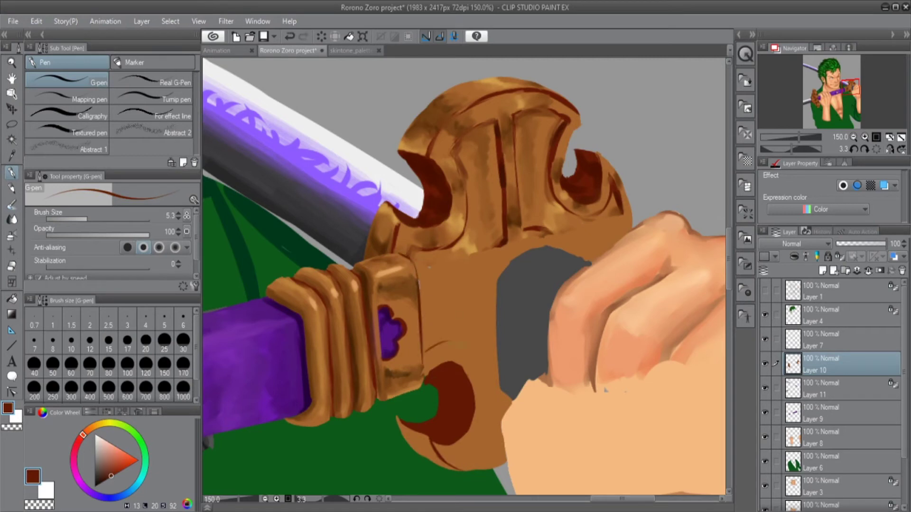
key("bracketright")
key("bracketright")
key("bracketright")
key("bracketright")
key("bracketright")
key("bracketright")
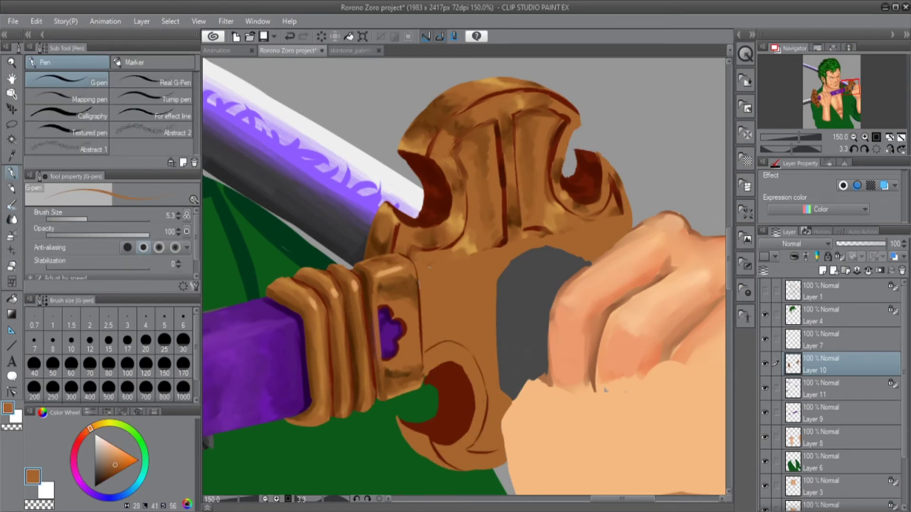
- Draw dark red panel lines across the guard's centre and beside the dark grey shape with the G-pen at size 7
left_click(507, 385, "alt")
left_click(34, 343)
left_click(455, 380, "alt")
left_click_drag(422, 302, 448, 295)
left_click_drag(497, 249, 479, 287)
mouse_move(474, 370)
left_mouse_down()
mouse_move(460, 436)
mouse_move(474, 415)
left_mouse_up()
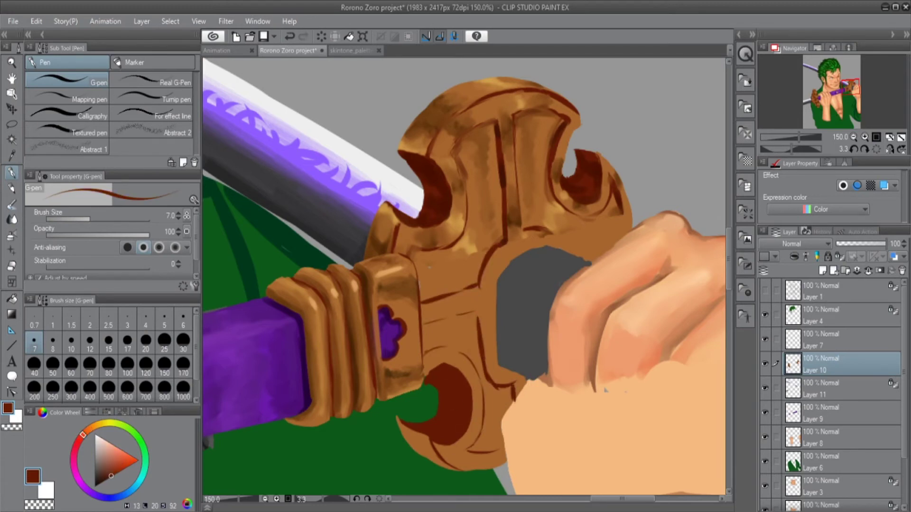
- Shade the guard's lower half with dark and light brown Dense watercolor strokes and blend them
key("b")
key("ctrl+z")
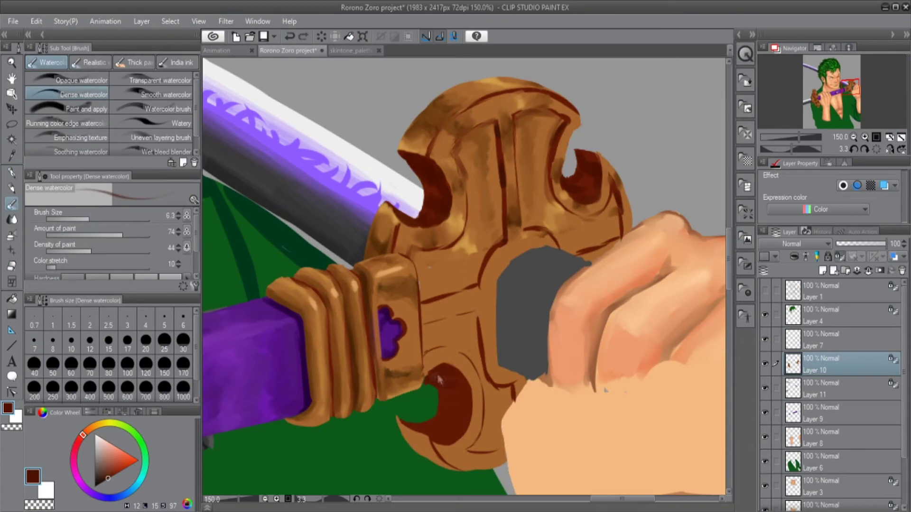
left_click(488, 275, "alt")
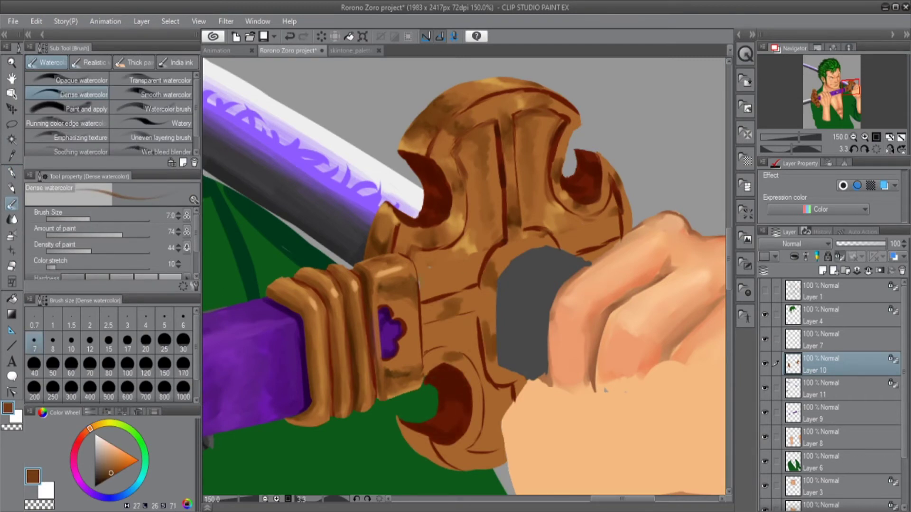
left_click(427, 312, "alt")
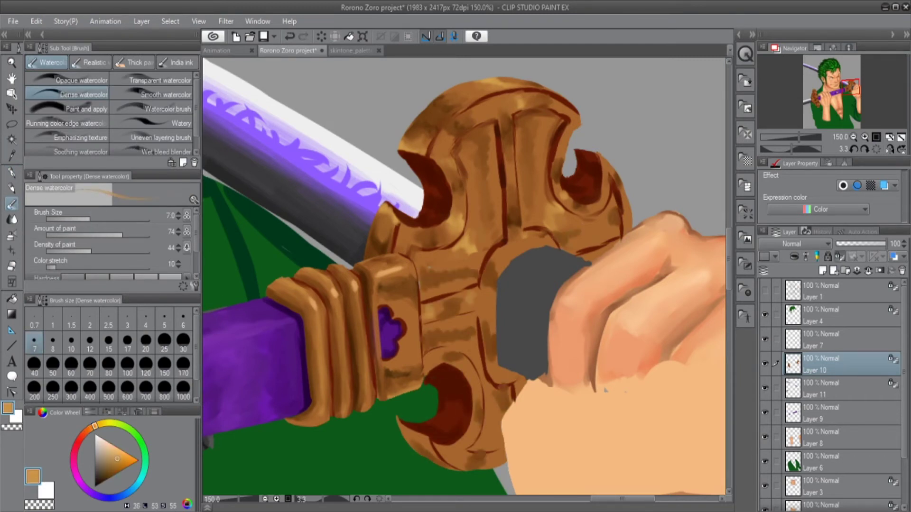
left_click(428, 335, "alt")
key("bracketleft")
key("j")
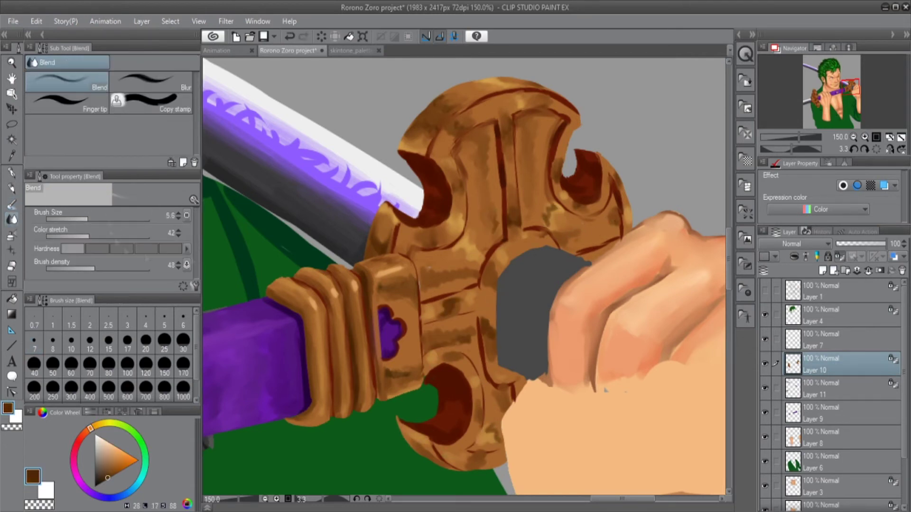
key("bracketright")
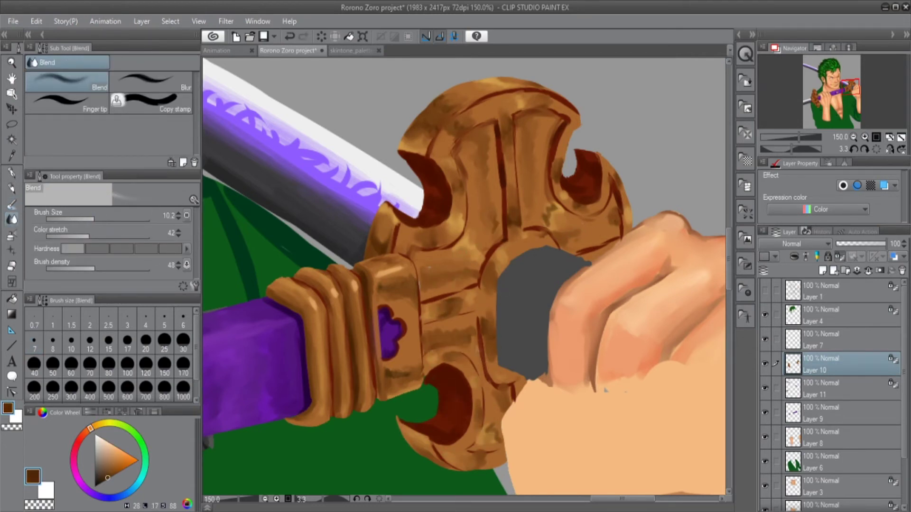
- Retouch the guard's upper edge beside the blade with Dense watercolor and blend the strokes
left_click(442, 386, "alt")
key("b")
left_click(396, 211, "alt")
mouse_move(385, 203)
left_mouse_down()
mouse_move(407, 224)
mouse_move(405, 236)
mouse_move(413, 228)
left_mouse_up()
key("j")
- Add near-black shadows to the lower hollow and centre seam of the guard, and retouch the upper hollow in dark red
left_click(480, 339, "alt")
key("b")
left_click(484, 358, "alt")
left_click_drag(479, 285, 485, 364)
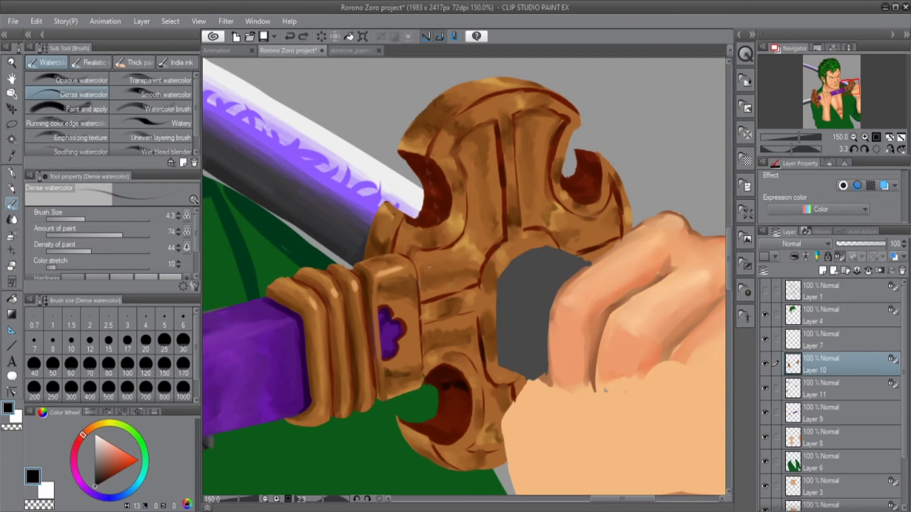
left_click(460, 177, "alt")
key("p")
key("j")
key("p")
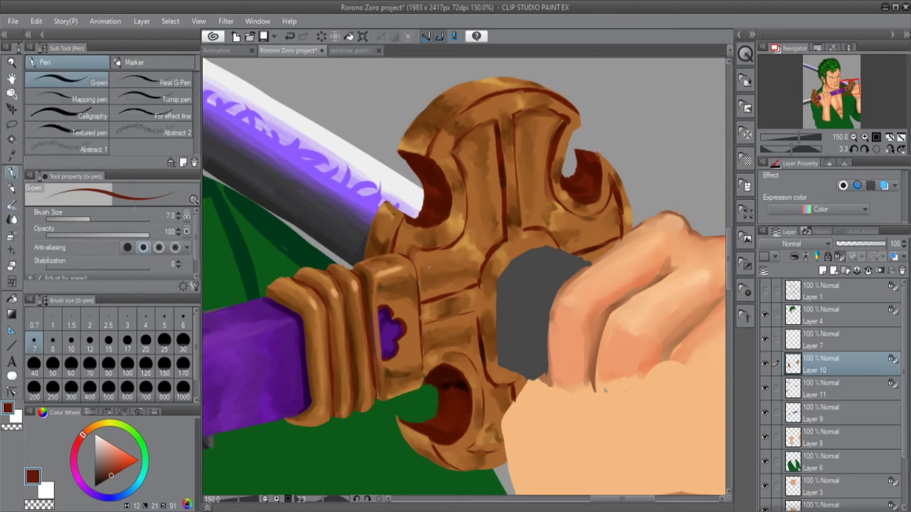
- On Layer 9, outline the dark grey shape beside the fist and draw its facet lines in near-black with the G-pen
left_click(835, 413)
left_click(481, 327, "alt")
left_click_drag(527, 292, 508, 316)
left_click_drag(520, 251, 511, 308)
left_click_drag(498, 348, 548, 315)
key("ctrl+z")
left_click_drag(550, 248, 498, 348)
left_click_drag(588, 262, 543, 248)
left_click_drag(498, 358, 527, 375)
- Shade the facets and edges of the dark grey shape with near-black Dense watercolor
key("b")
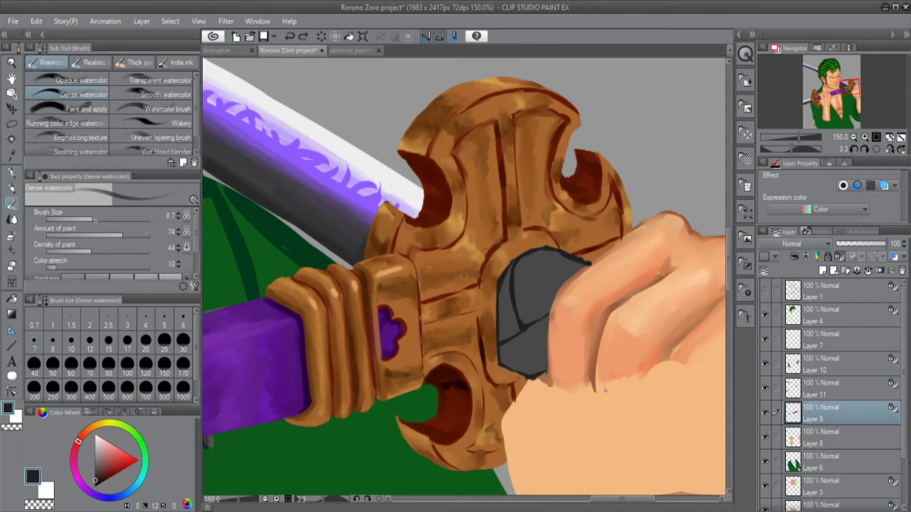
left_click_drag(546, 276, 518, 315)
left_click_drag(506, 339, 526, 359)
left_click_drag(531, 252, 564, 264)
left_click_drag(499, 289, 503, 317)
left_click_drag(515, 351, 536, 365)
- Add light grey highlights to the dark grey shape's facets, blend them, and save the illustration
left_click(531, 346, "alt")
left_click_drag(522, 285, 557, 266)
left_click_drag(526, 332, 541, 363)
key("j")
mouse_move(526, 280)
left_mouse_down()
mouse_move(546, 298)
mouse_move(531, 318)
left_mouse_up()
left_click_drag(527, 289, 562, 268)
key("ctrl+s")
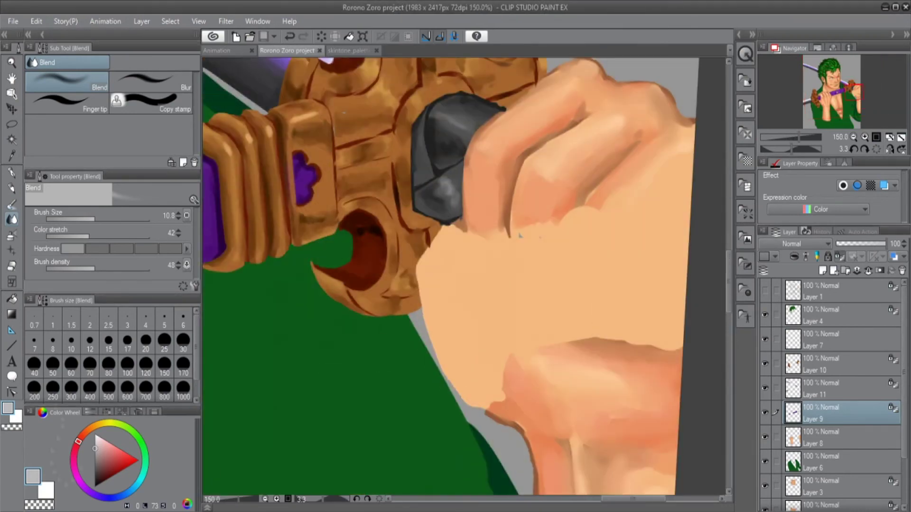
- On Layer 8, draw the back fist's thumb and thumbnail outlines in brown with the G-pen
left_click(107, 412)
left_click(72, 467)
key("p")
left_click(826, 438)
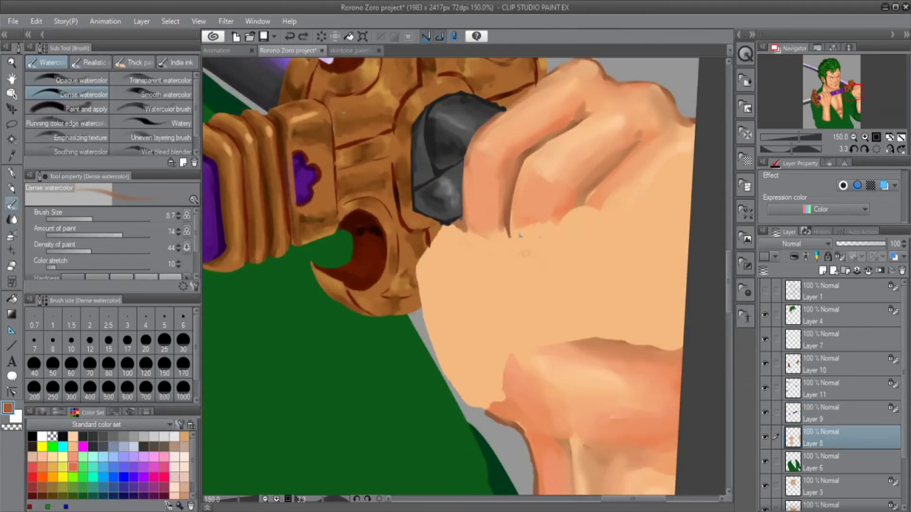
mouse_move(427, 227)
left_mouse_down()
mouse_move(475, 407)
mouse_move(522, 250)
left_mouse_up()
mouse_move(444, 288)
left_mouse_down()
mouse_move(480, 307)
mouse_move(530, 269)
left_mouse_up()
mouse_move(520, 252)
left_mouse_down()
mouse_move(496, 280)
mouse_move(479, 275)
left_mouse_up()
- Draw brown lines separating the back fist's fingers and marking where the fingertips meet the palm
left_click_drag(583, 199, 587, 301)
left_click_drag(524, 292, 567, 306)
left_click_drag(652, 213, 638, 308)
left_click_drag(558, 306, 633, 323)
left_click_drag(690, 190, 636, 318)
mouse_move(633, 318)
left_mouse_down()
mouse_move(673, 213)
mouse_move(673, 328)
left_mouse_up()
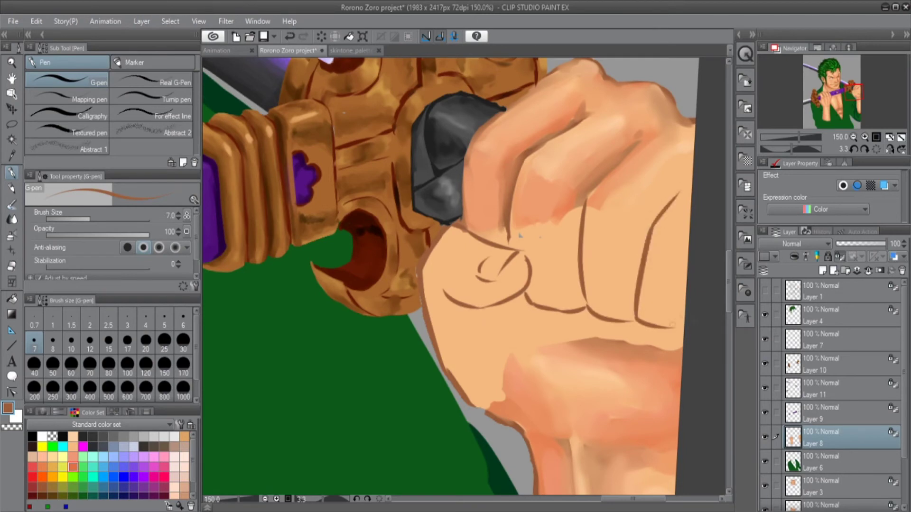
- Thicken the finger, thumb and palm edge lines with brown Dense watercolor shadows, raising the brush size to 12
key("b")
left_click_drag(584, 199, 572, 291)
left_click_drag(434, 284, 479, 315)
mouse_move(475, 403)
left_mouse_down()
mouse_move(422, 275)
mouse_move(454, 227)
left_mouse_up()
left_click(90, 340)
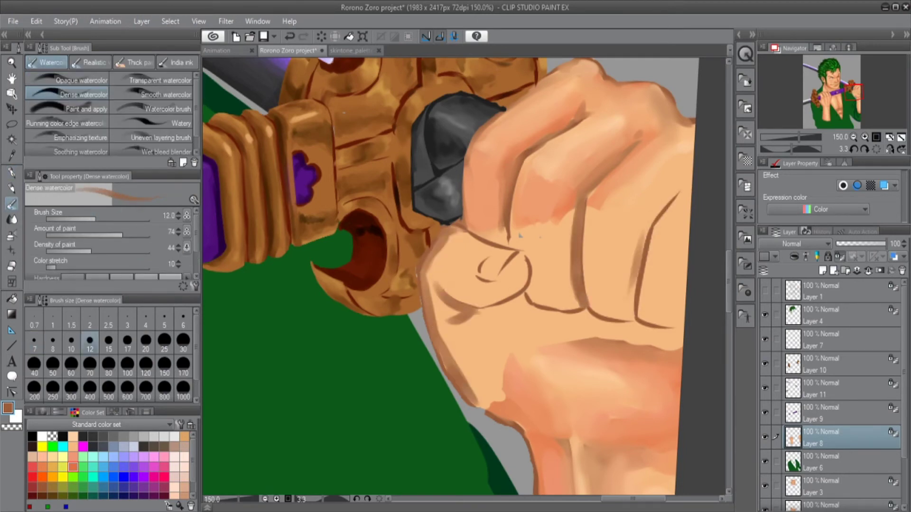
left_click_drag(685, 164, 626, 314)
- Shade the sides and knuckles of the back fist's fingers with reddish-orange Dense watercolor
left_click(637, 134)
left_click(73, 456)
left_click(72, 466)
left_click_drag(571, 209, 552, 309)
mouse_move(541, 223)
left_mouse_down()
mouse_move(514, 295)
mouse_move(560, 294)
left_mouse_up()
left_click_drag(593, 204, 584, 292)
left_click_drag(650, 204, 617, 323)
left_click_drag(527, 172, 551, 185)
left_click_drag(678, 161, 626, 237)
- Paint reddish-orange shading on the thumb, along the palm's outer edge and beneath the fingertips
left_click_drag(434, 272, 477, 304)
mouse_move(522, 259)
left_mouse_down()
mouse_move(446, 306)
mouse_move(498, 292)
left_mouse_up()
left_click_drag(465, 245, 429, 297)
left_click_drag(437, 237, 461, 273)
left_click_drag(430, 291, 479, 403)
mouse_move(439, 307)
left_mouse_down()
mouse_move(481, 320)
mouse_move(529, 306)
mouse_move(662, 330)
left_mouse_up()
left_click_drag(565, 303, 674, 335)
- Build up orange shading along the thumb's base and on the outermost fingers of the back fist
left_click_drag(503, 338, 450, 399)
left_click_drag(512, 332, 576, 313)
left_click_drag(671, 224, 641, 306)
left_click_drag(689, 173, 658, 242)
left_click_drag(683, 279, 636, 325)
left_click(474, 360, "alt")
left_click_drag(510, 335, 450, 401)
- Add pale peach highlights to the palm, thumb and fingers of the back fist
left_click(72, 436)
left_click_drag(521, 321, 495, 341)
left_click_drag(467, 247, 453, 265)
left_click_drag(546, 202, 526, 242)
left_click_drag(660, 157, 604, 285)
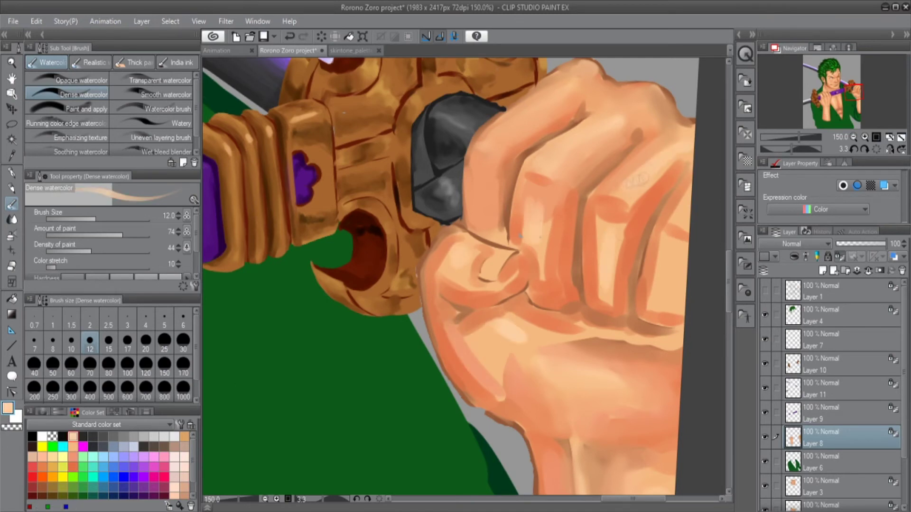
left_click_drag(679, 249, 662, 306)
left_click_drag(489, 171, 477, 228)
- Blend the shading on the back fist's palm, thumb and nearest fingers
key("j")
left_click_drag(499, 375, 467, 338)
mouse_move(462, 332)
left_mouse_down()
mouse_move(569, 314)
mouse_move(668, 342)
left_mouse_up()
left_click_drag(468, 244, 475, 290)
key("bracketleft")
left_click_drag(484, 193, 486, 228)
left_click_drag(526, 207, 540, 282)
- Blend the thumbnail and the outer fingers of the back fist with a larger Blend brush
key("bracketright")
left_click_drag(489, 259, 510, 272)
left_click_drag(612, 211, 607, 303)
left_click_drag(659, 157, 626, 208)
left_click_drag(673, 242, 655, 321)
- Darken the crease beneath the back fist's thumb with a sampled skin shadow color
key("p")
key("b")
left_click(43, 413)
left_click(503, 209, "alt")
left_click_drag(442, 301, 522, 299)
- Paint shading down the back wrist and forearm, blend the forearm's edge, and save the illustration
key("j")
scroll(545, 216, "down", 2)
key("b")
left_click(540, 247, "alt")
left_click_drag(541, 237, 538, 332)
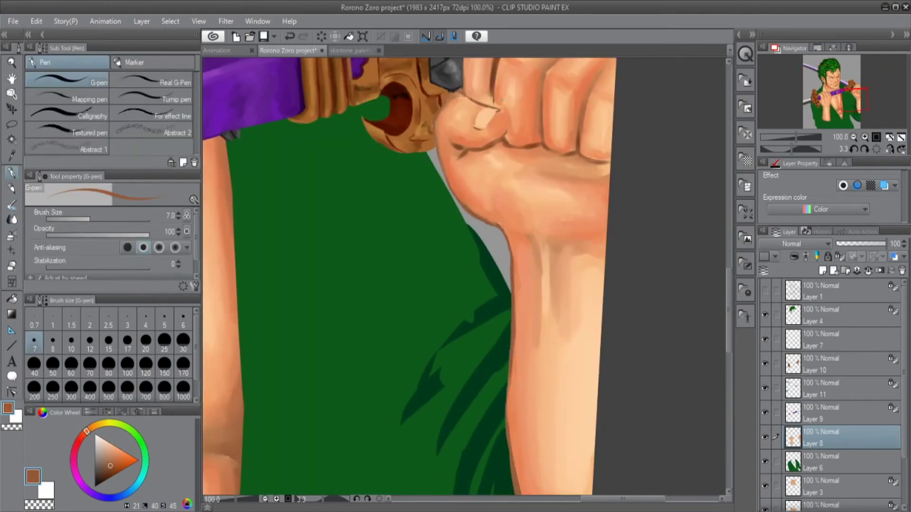
key("j")
left_click_drag(512, 304, 513, 389)
scroll(465, 280, "down", 3)
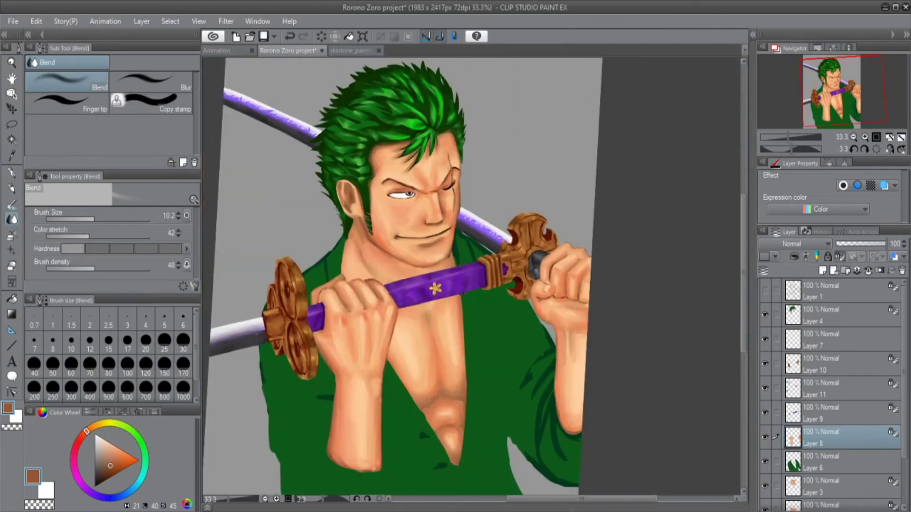
key("ctrl+s")
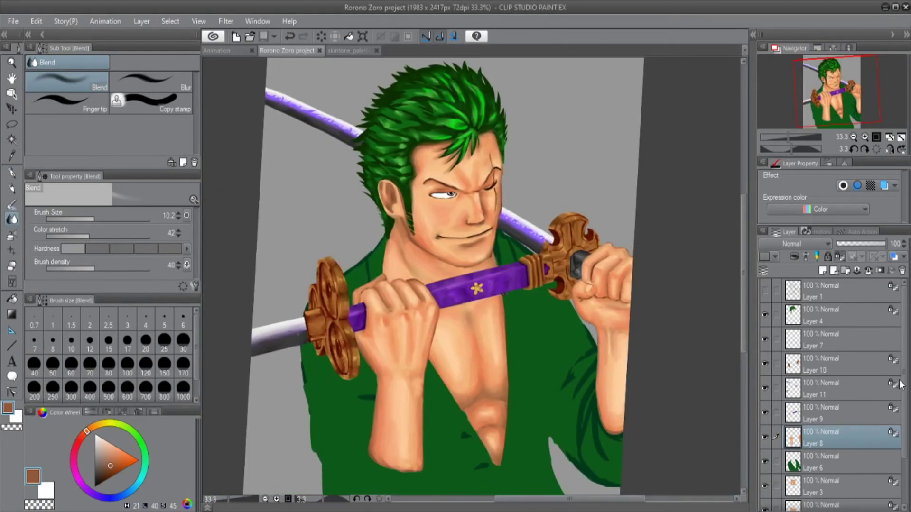
- On Layer 5, add reddish-orange shading to the chest muscles with the MirjaHCreative Wrinkled Brush LongTip PS
scroll(900, 385, "down", 2)
left_click(835, 452)
scroll(381, 336, "up", 1)
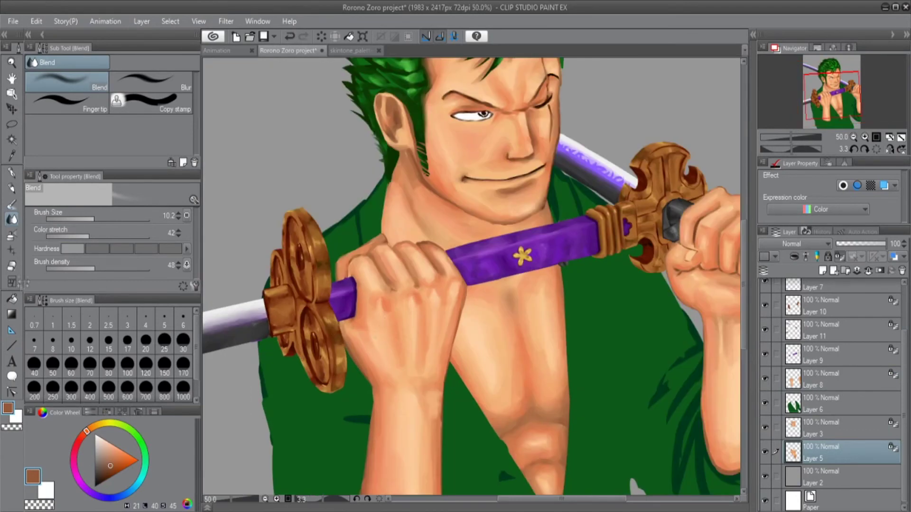
left_click(123, 413)
left_click(75, 412)
left_click(72, 467)
left_click(12, 79)
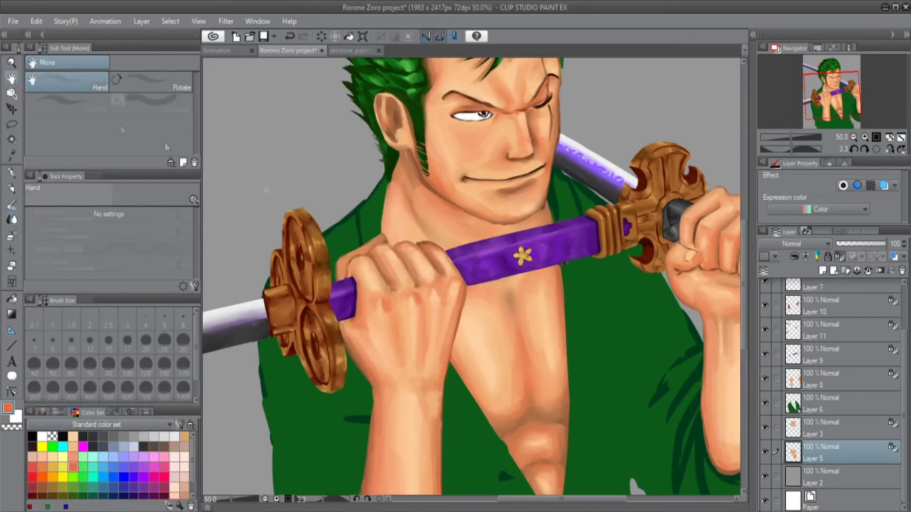
left_click_drag(427, 333, 395, 202)
key("b")
left_click(71, 94)
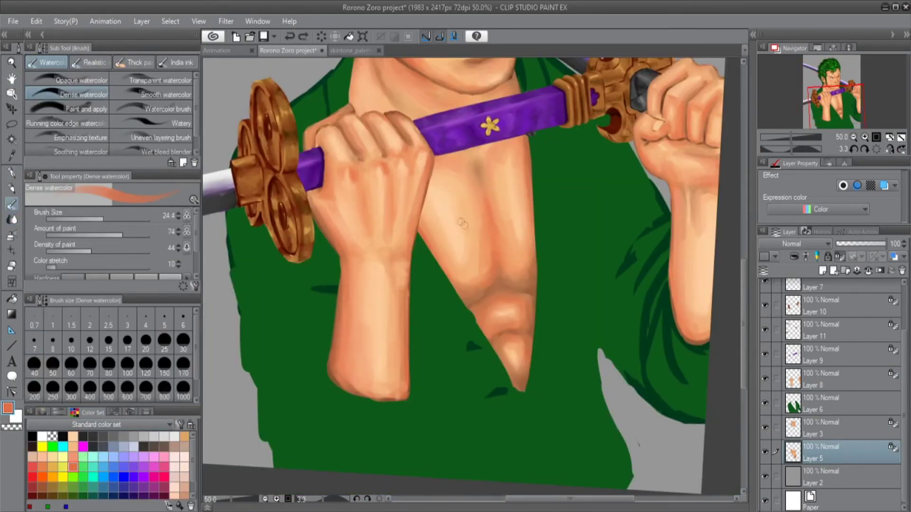
scroll(89, 152, "down", 1)
left_click(67, 150)
mouse_move(471, 276)
left_mouse_down()
mouse_move(467, 256)
mouse_move(475, 272)
mouse_move(487, 263)
left_mouse_up()
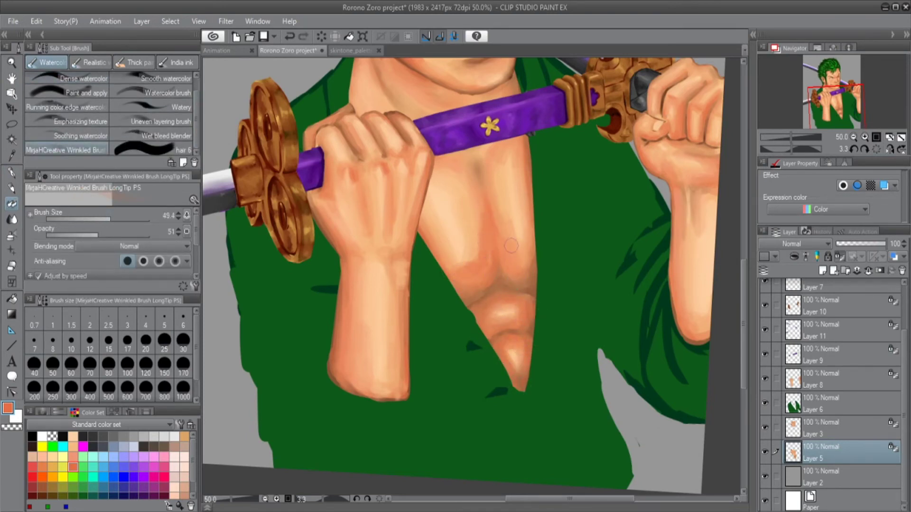
left_click_drag(476, 172, 485, 197)
scroll(731, 266, "up", 3)
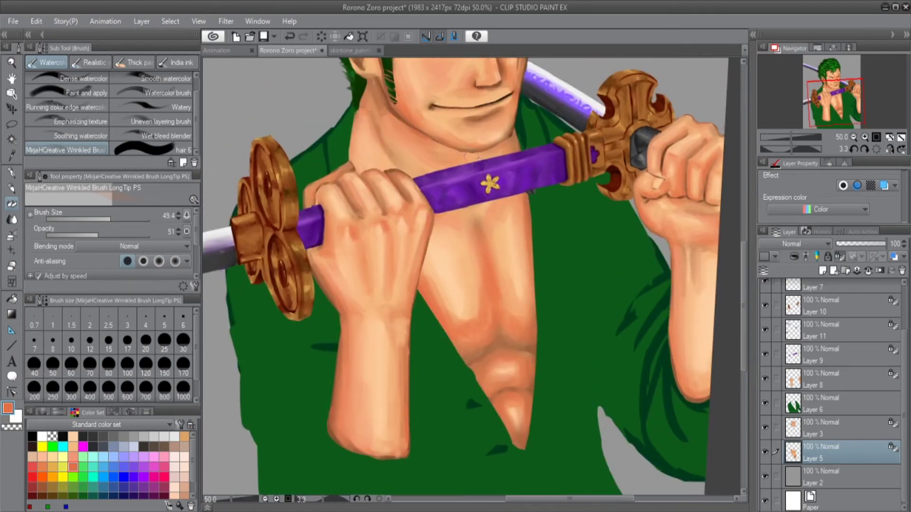
- Touch up the chest muscles with sampled skin tones and undo the dark brown stroke beneath them
left_click(462, 307, "alt")
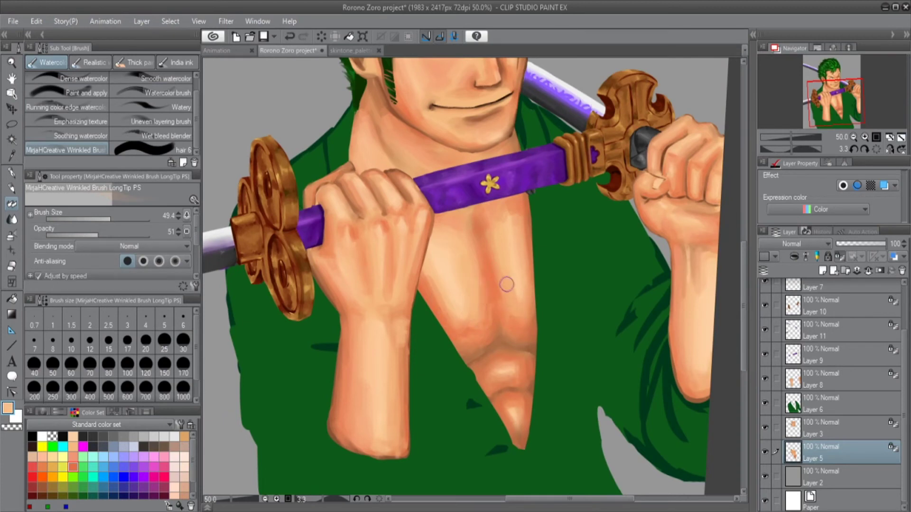
left_click_drag(490, 334, 486, 352)
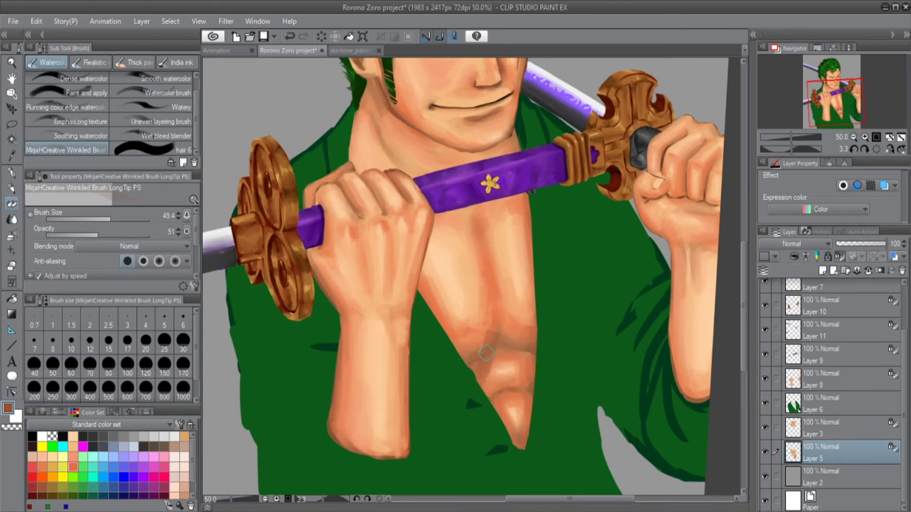
key("ctrl+z")
left_click(42, 412)
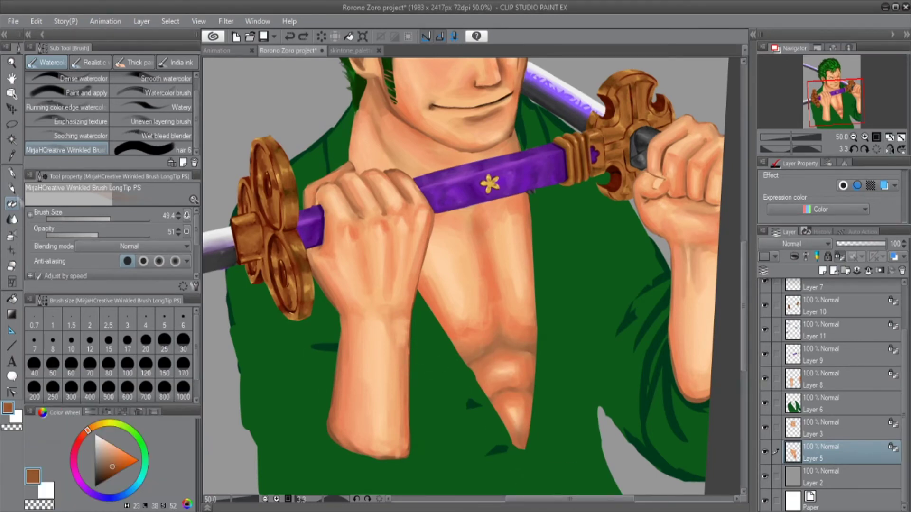
key("j")
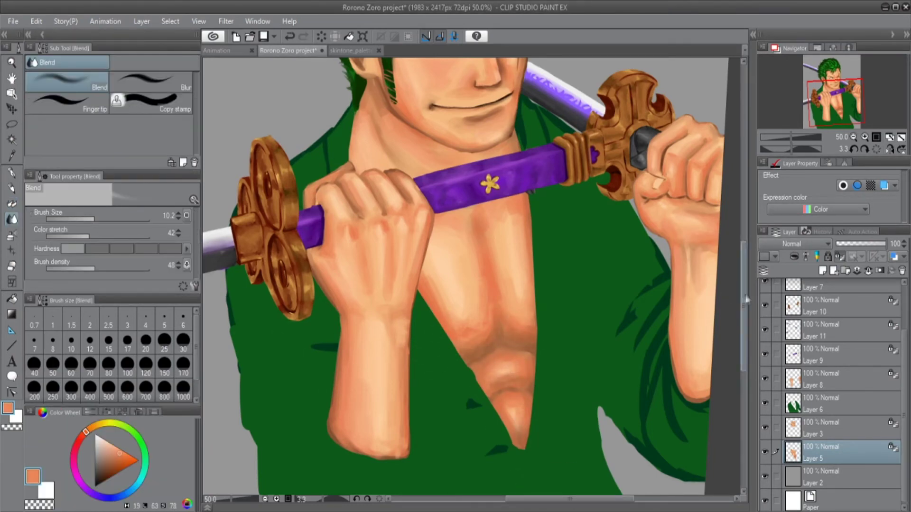
- Paint a dark brown Dense watercolor shadow down the chest's edge beside the robe, then blend it into the skin
scroll(469, 277, "up", 4)
key("b")
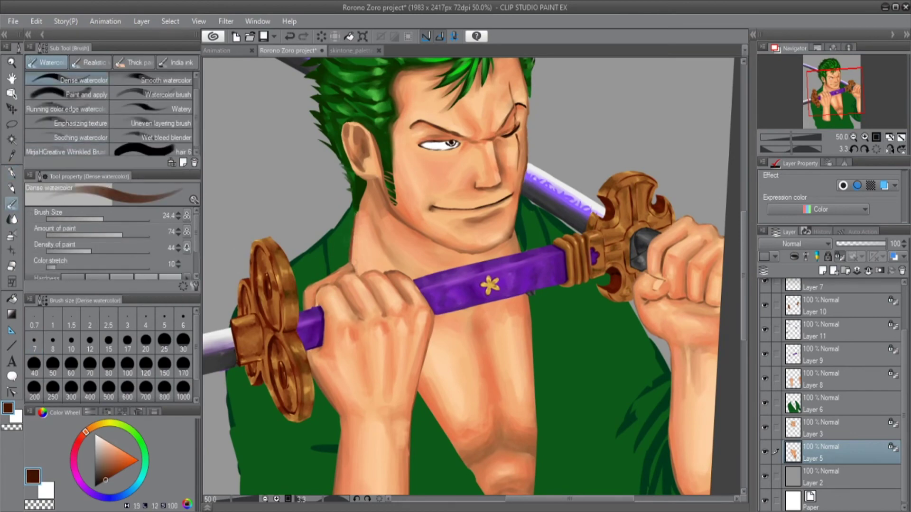
scroll(468, 277, "down", 3)
left_click_drag(526, 234, 533, 314)
left_click_drag(533, 281, 526, 493)
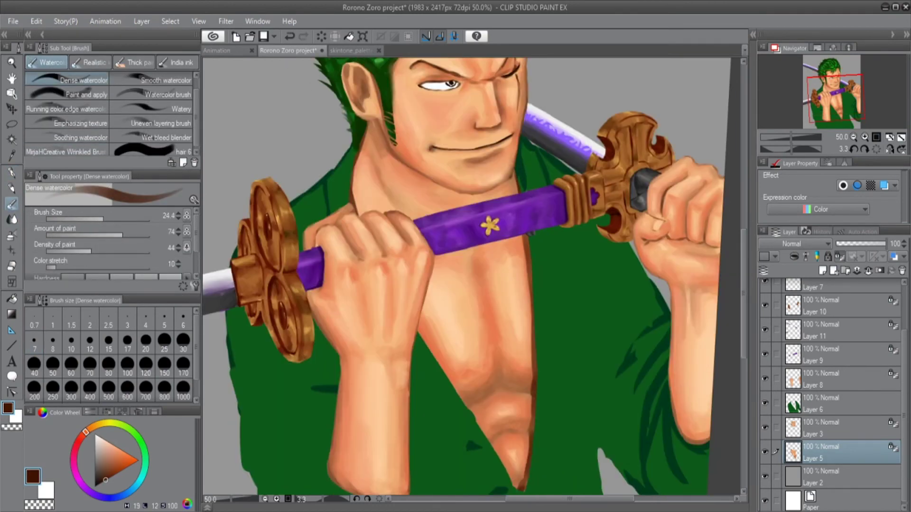
left_click_drag(531, 259, 531, 417)
key("j")
left_click_drag(528, 436, 529, 473)
- On Layer 6, cover the old fold marks on the robe's sleeves with the base green using the G-pen
key("ctrl+minus")
left_click(828, 404)
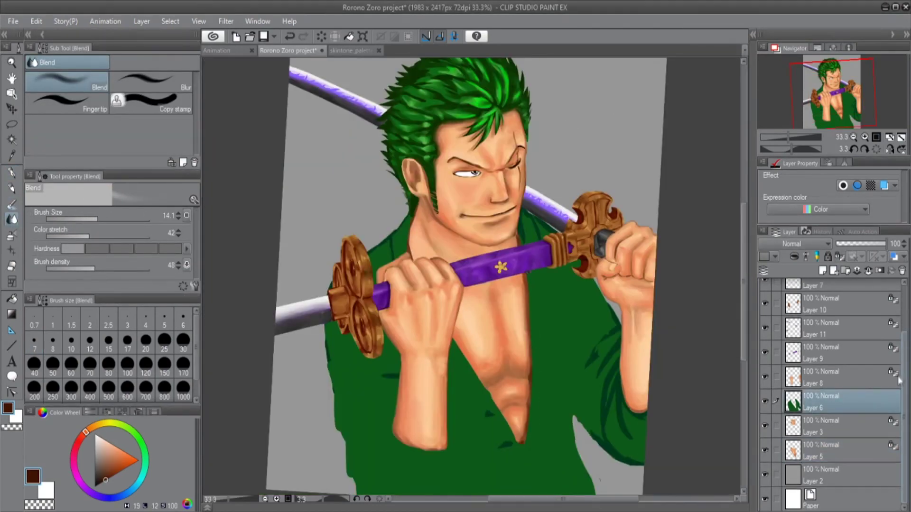
key("p")
left_click_drag(329, 342, 351, 494)
left_click_drag(611, 361, 628, 436)
left_click_drag(603, 379, 621, 432)
left_click_drag(612, 332, 591, 365)
key("bracketright")
key("bracketright")
key("bracketright")
left_click_drag(584, 428, 640, 461)
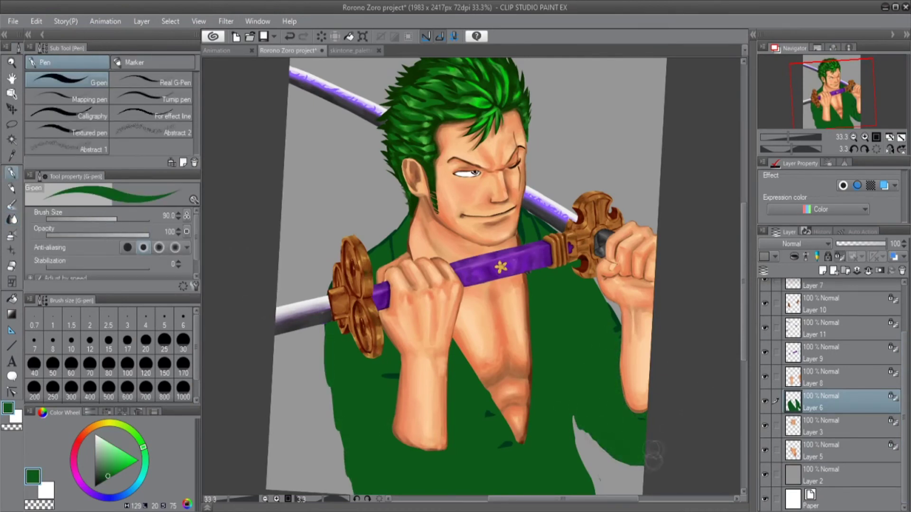
- Draw dark green fold lines on the character's right sleeve, cuff and lapel with the G-pen at size 33.8
left_click(523, 232, "alt")
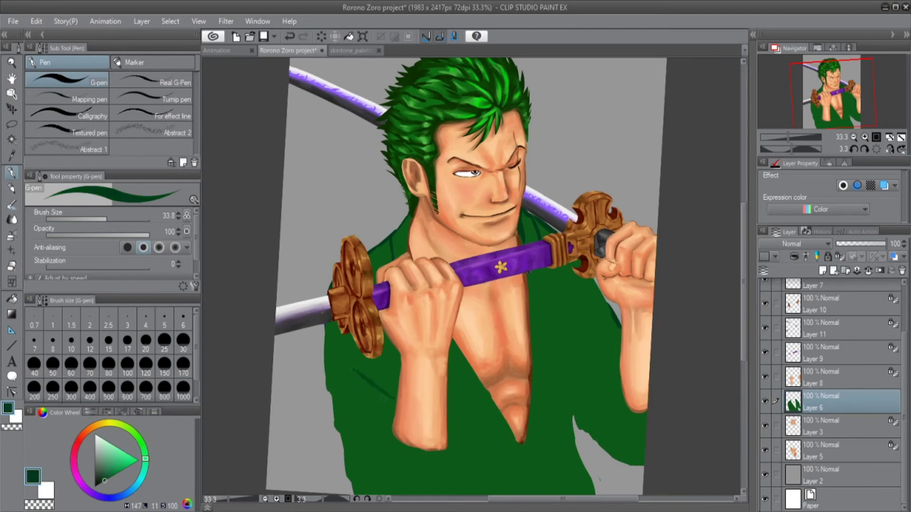
mouse_move(451, 430)
left_mouse_down()
mouse_move(460, 481)
mouse_move(432, 489)
left_mouse_up()
left_click_drag(345, 425, 381, 411)
left_click_drag(359, 432, 366, 494)
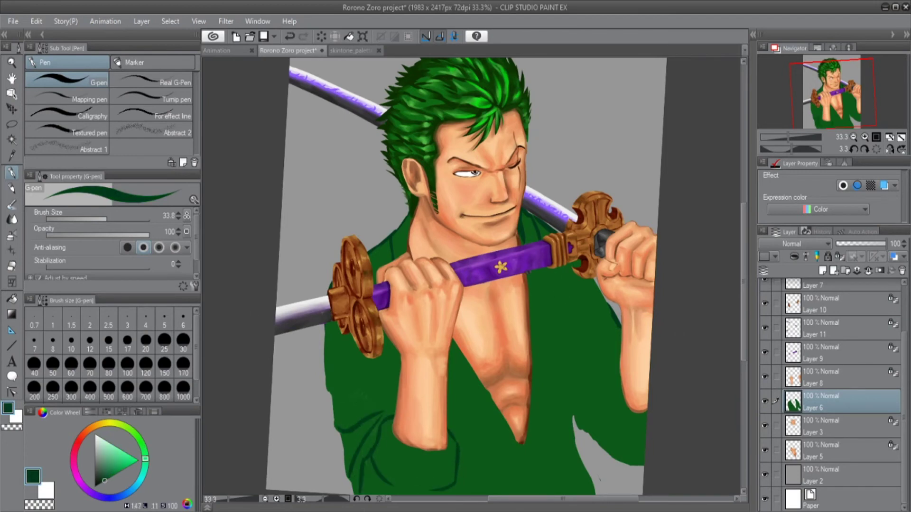
left_click_drag(470, 403, 517, 467)
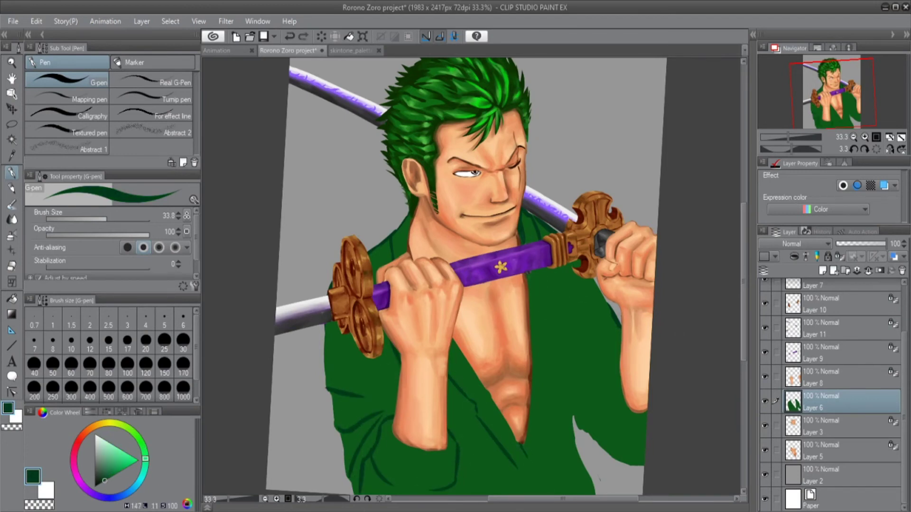
- Draw dark green G-pen fold lines on the character's left lapel, left sleeve and the lower robe
left_click_drag(544, 271, 538, 449)
left_click_drag(574, 282, 577, 396)
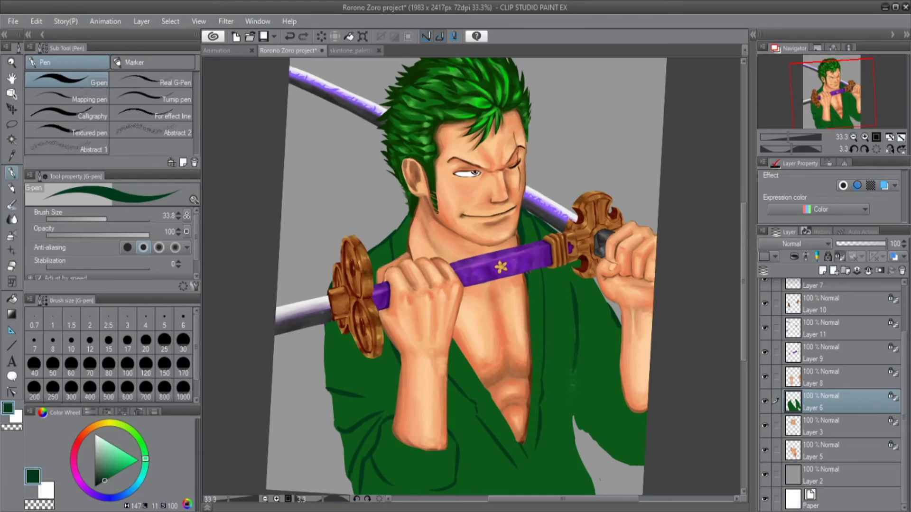
left_click_drag(575, 331, 578, 419)
scroll(578, 418, "down", 3)
left_click_drag(611, 295, 614, 371)
left_click_drag(600, 338, 590, 380)
left_click_drag(607, 304, 602, 385)
left_click_drag(594, 273, 578, 328)
left_click_drag(521, 385, 553, 439)
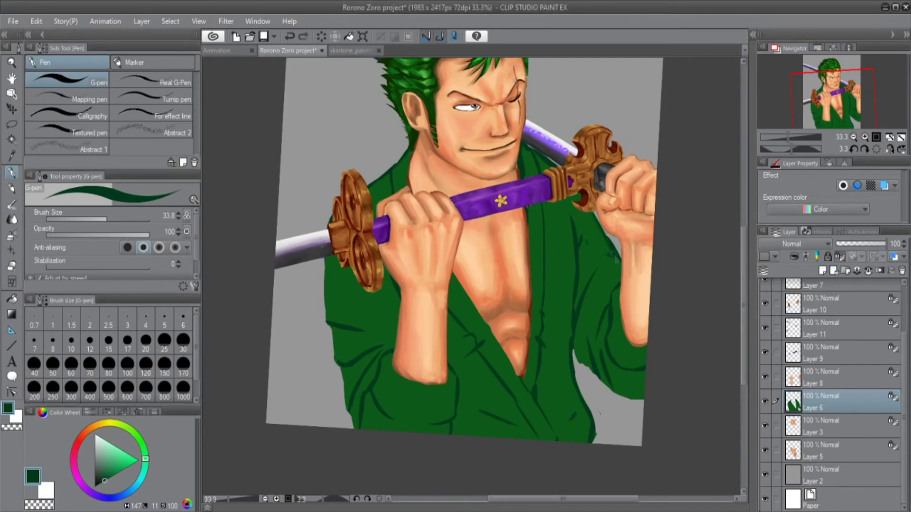
- Shade the folds of the character's right sleeve, cuff and lower robe with dark green Dense watercolor at size 30.3
key("b")
mouse_move(326, 258)
left_mouse_down()
mouse_move(353, 408)
mouse_move(372, 419)
mouse_move(413, 415)
left_mouse_up()
left_click_drag(387, 345, 425, 325)
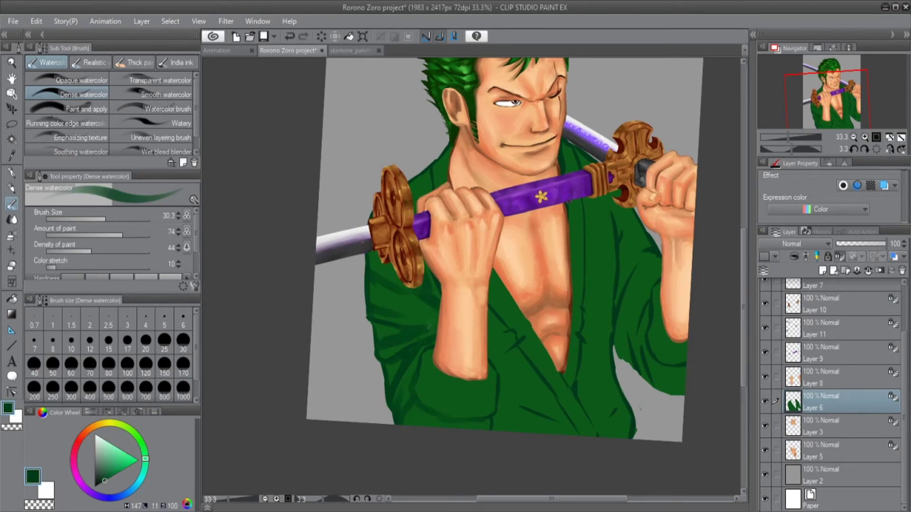
left_click_drag(518, 400, 565, 422)
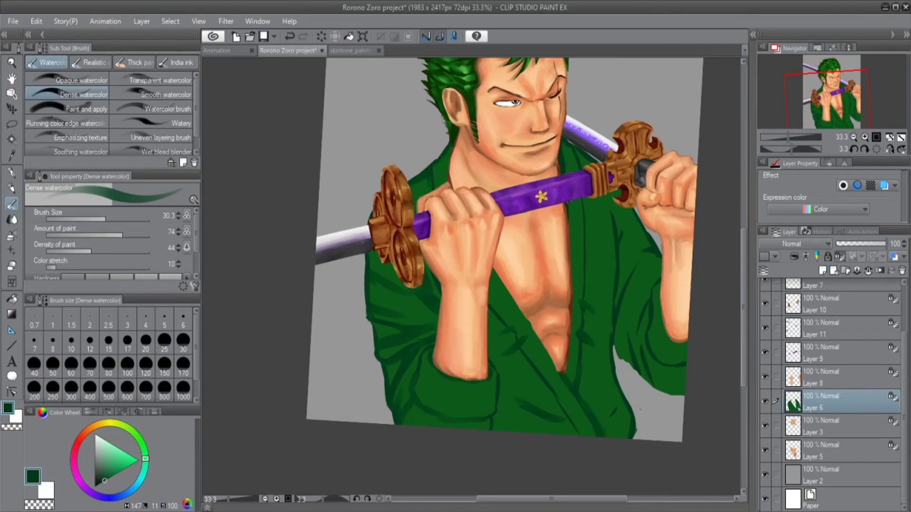
- Shade the folds of the character's left lapel, shoulder and sleeve with dark green Dense watercolor
key("]")
left_click_drag(645, 242, 616, 306)
left_click_drag(621, 227, 624, 363)
left_click_drag(620, 246, 621, 282)
left_click_drag(587, 203, 589, 302)
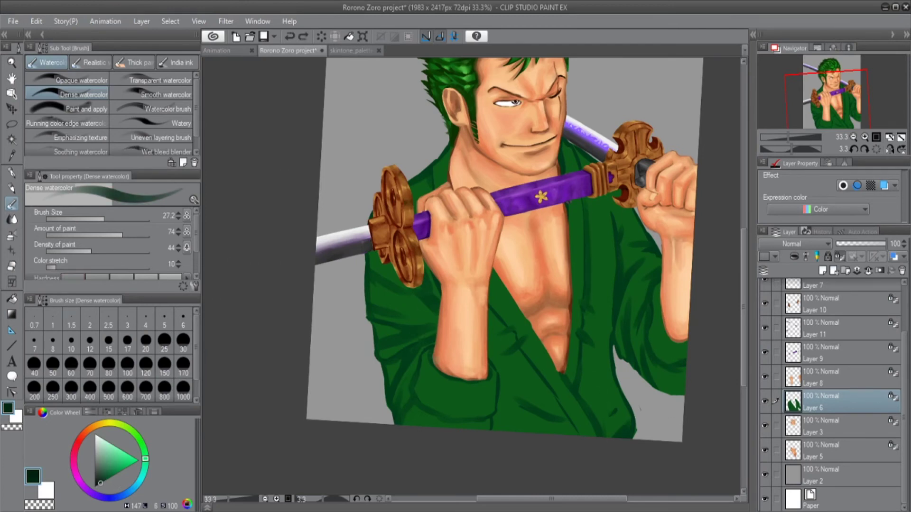
- Deepen the creases on the left lapel, left sleeve and right cuff with a smaller brush in near-black green
key("[")
key("[")
key("[")
left_click_drag(586, 232, 588, 286)
mouse_move(622, 257)
left_mouse_down()
mouse_move(620, 301)
mouse_move(634, 368)
left_mouse_up()
left_click_drag(658, 285, 660, 369)
left_click_drag(427, 341, 403, 383)
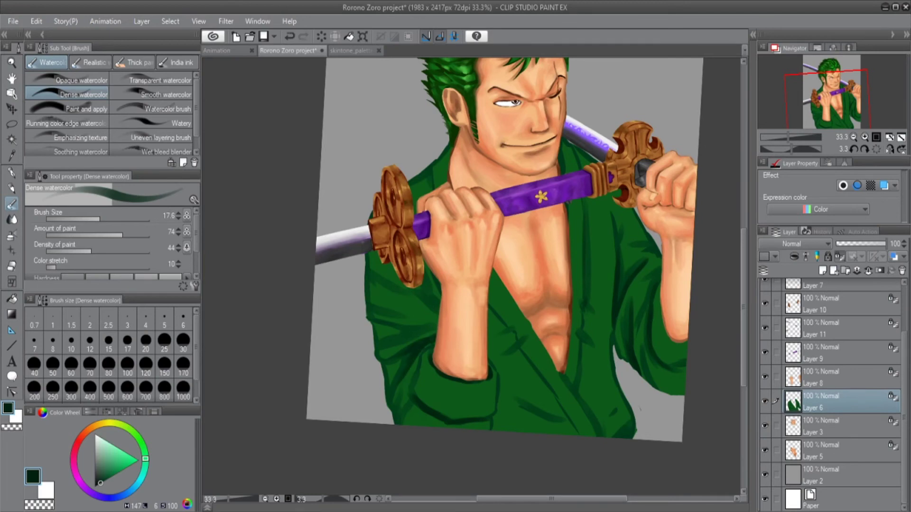
- Enlarge the Dense watercolor brush to 49.4 and paint broad dark green shadows on the robe beside the left lapel
key("]")
key("]")
key("]")
key("]")
key("]")
key("]")
key("]")
key("]")
key("]")
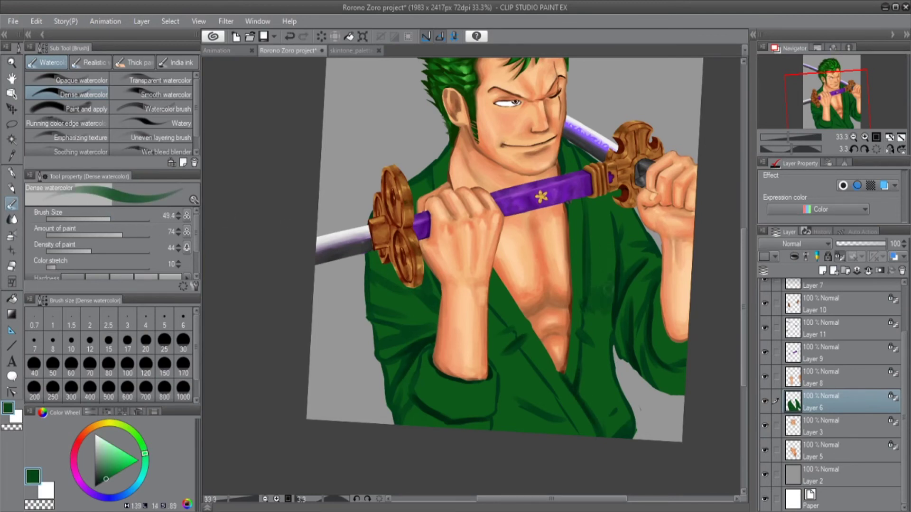
left_click(601, 289, "alt")
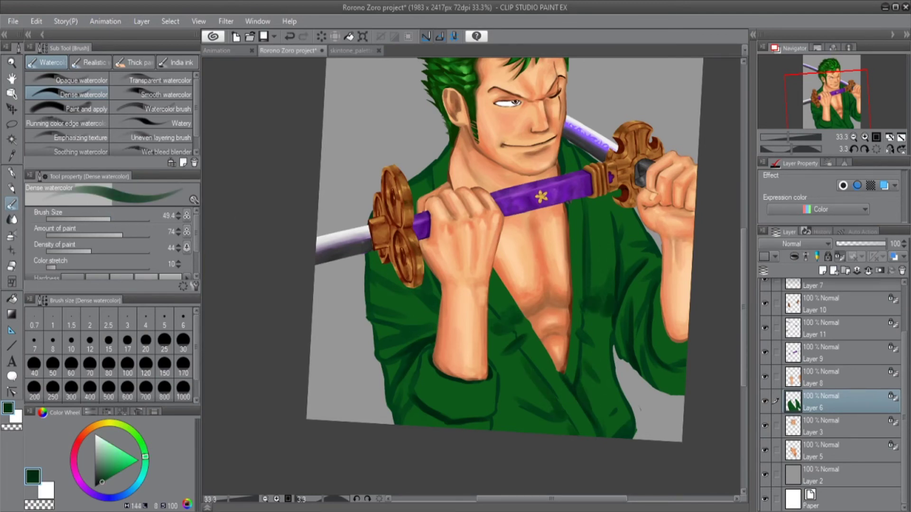
- Paint light green highlights on the folds of the character's right sleeve and cuff at brush size 23.1
left_click(404, 312, "alt")
key("[")
key("[")
key("[")
key("[")
key("[")
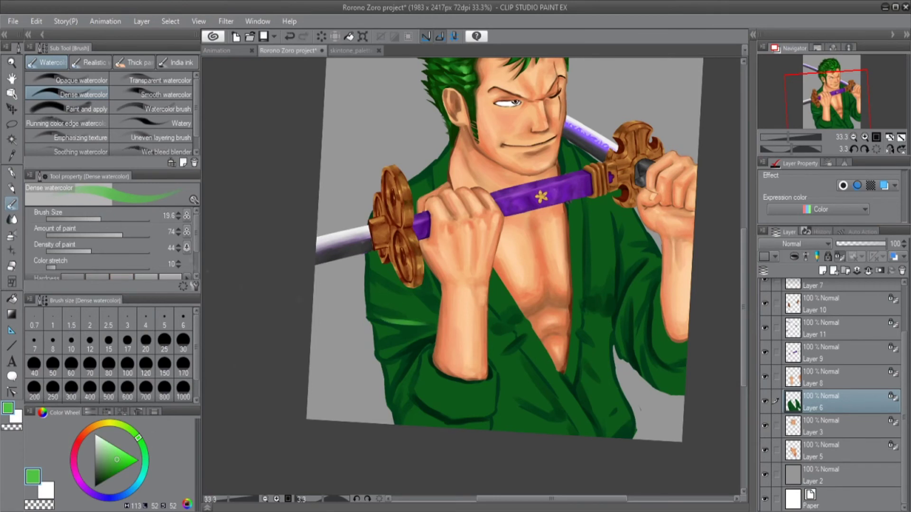
key("]")
left_click_drag(385, 266, 415, 311)
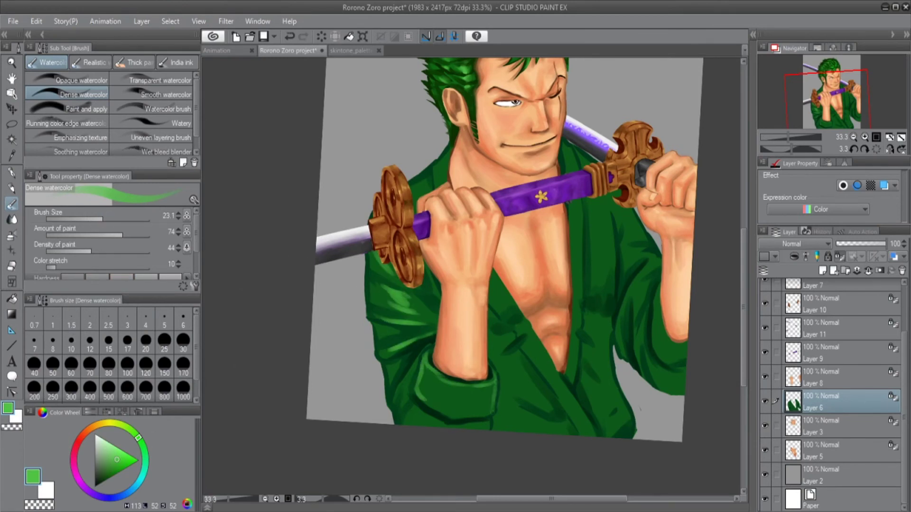
- Add light green highlights to the left shoulder, left sleeve, lapels and lower robe at brush size 21.9
left_click_drag(614, 214, 615, 285)
left_click_drag(497, 314, 508, 304)
key("[")
left_click_drag(623, 332, 625, 356)
left_click_drag(633, 261, 642, 380)
left_click_drag(539, 355, 549, 380)
left_click_drag(522, 425, 562, 428)
left_click_drag(617, 411, 631, 420)
left_click(666, 332, "alt")
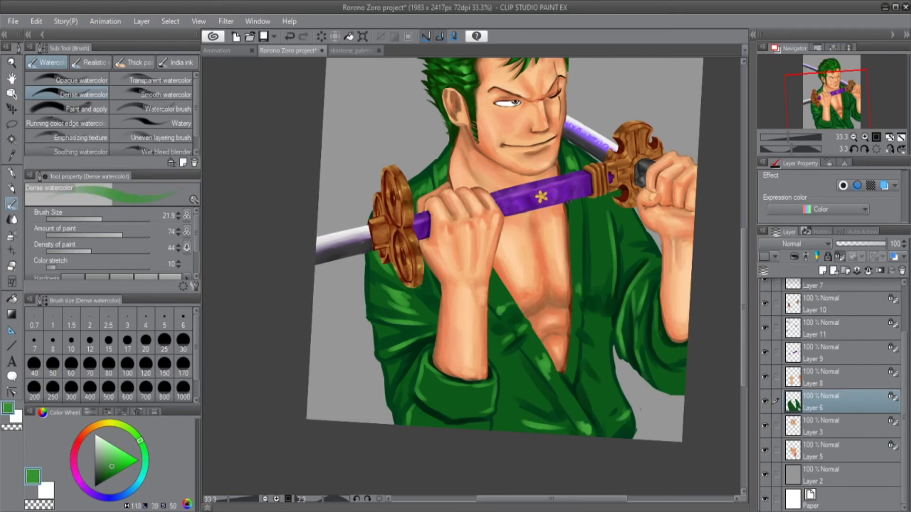
- Blend the highlights and shadows on the character's right sleeve and cuff with the Blend brush at size 33.8
key("j")
left_click_drag(386, 292, 418, 324)
left_click_drag(426, 356, 422, 399)
left_click_drag(432, 375, 489, 390)
- Blend the highlights on the lower robe and left sleeve, and touch up the left lapel with sampled green
left_click(665, 346, "alt")
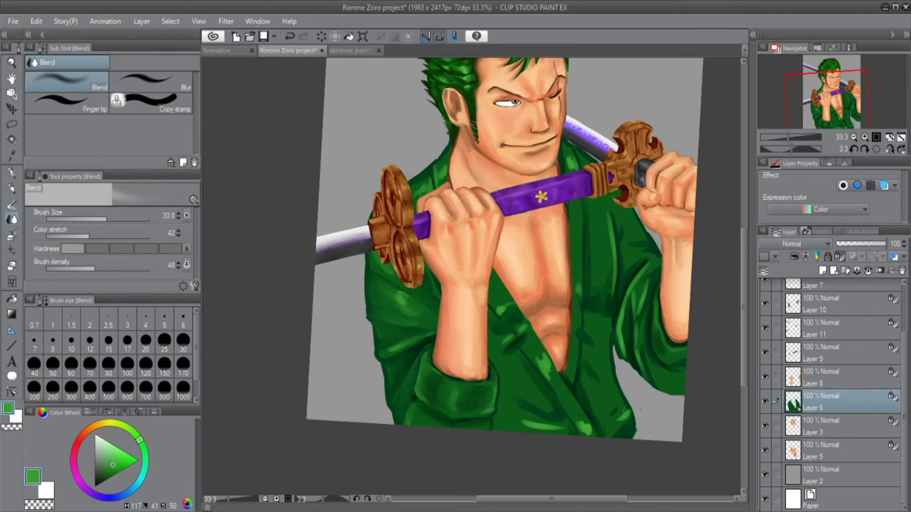
left_click_drag(522, 427, 548, 424)
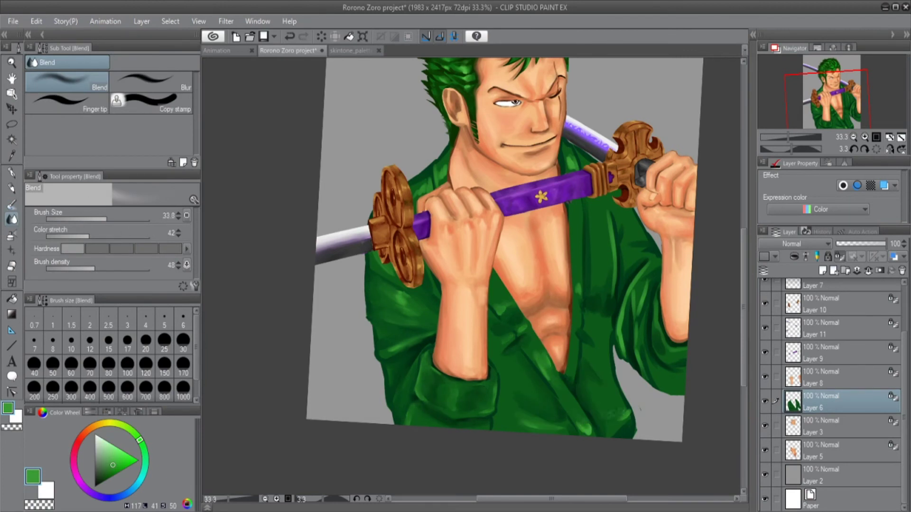
left_click_drag(624, 299, 624, 358)
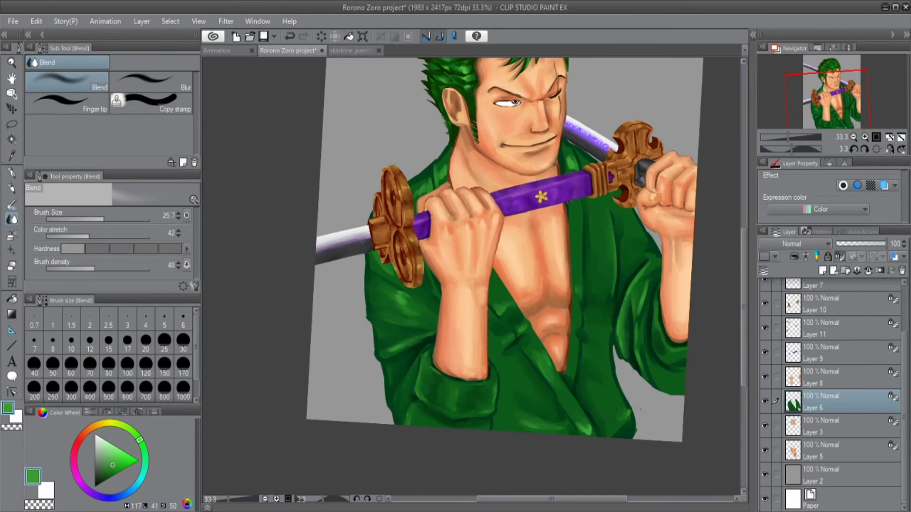
left_click(577, 241, "alt")
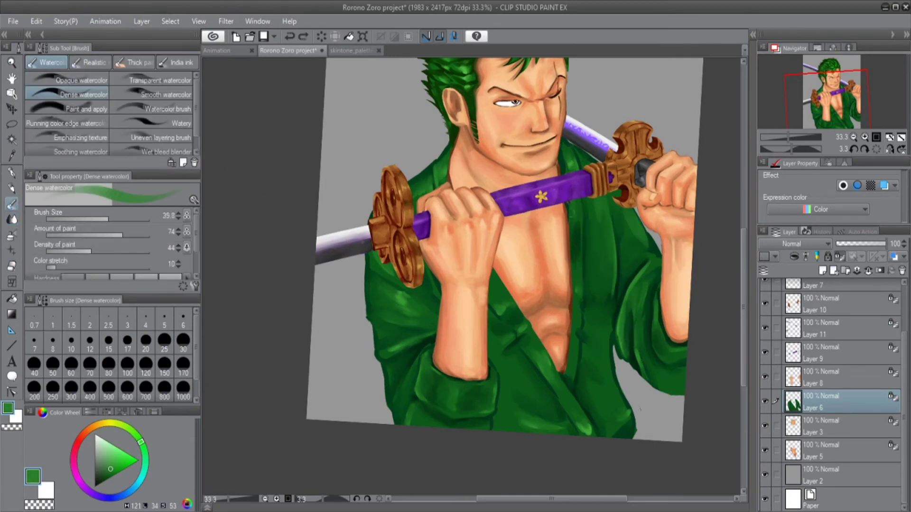
left_click(577, 325, "alt")
- On Layer 5, paint a thin brown diagonal scar across the chest with Dense watercolor at size 8.7
key("ctrl+at")
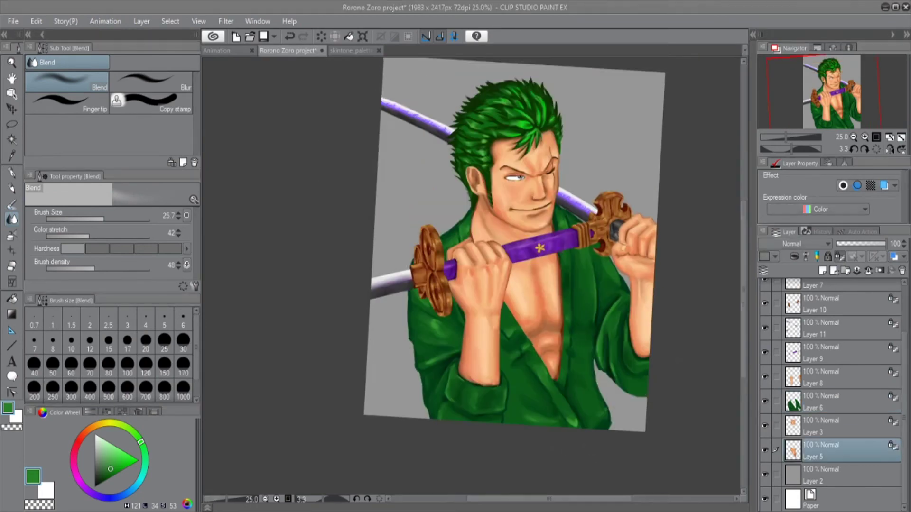
scroll(474, 284, "up", 1)
left_click(390, 209, "alt")
key("b")
left_click_drag(499, 174, 455, 351)
left_click_drag(487, 249, 469, 306)
left_click_drag(502, 169, 489, 247)
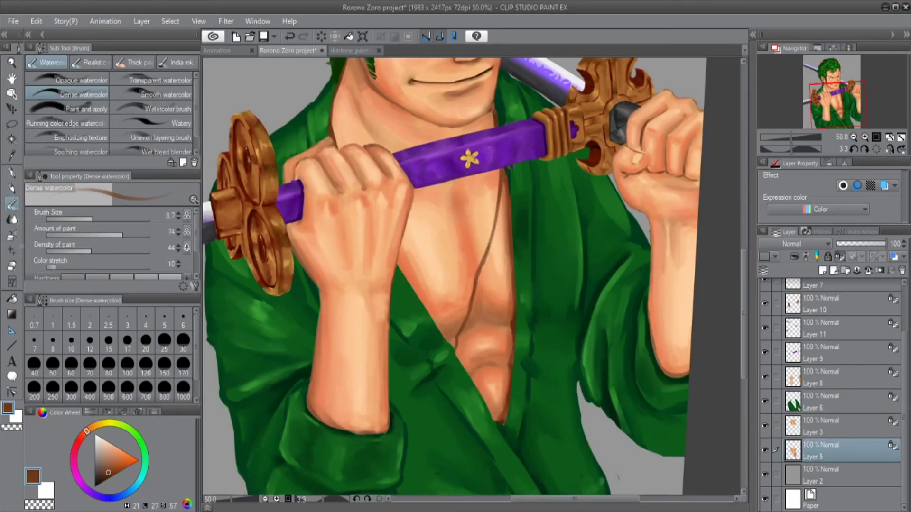
- Soften the chest scar with the Blend brush and break it up with short strokes of sampled skin tones
key("j")
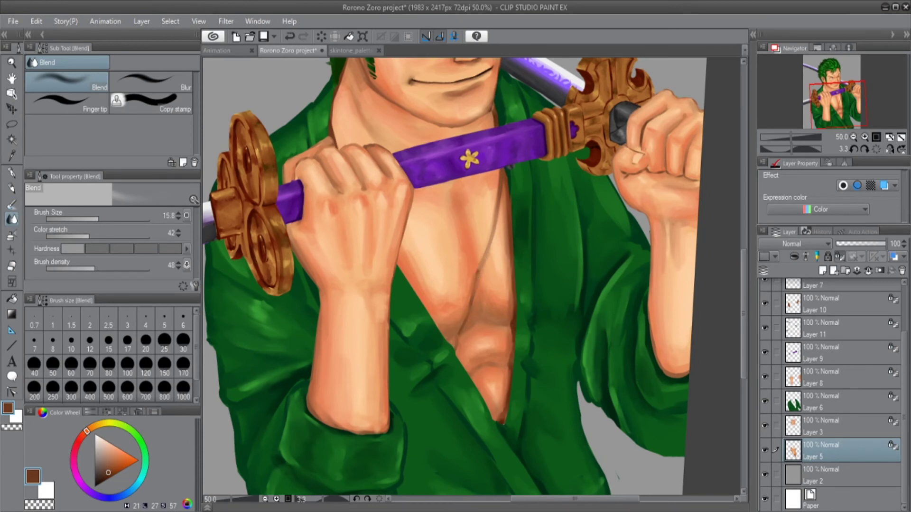
key("b")
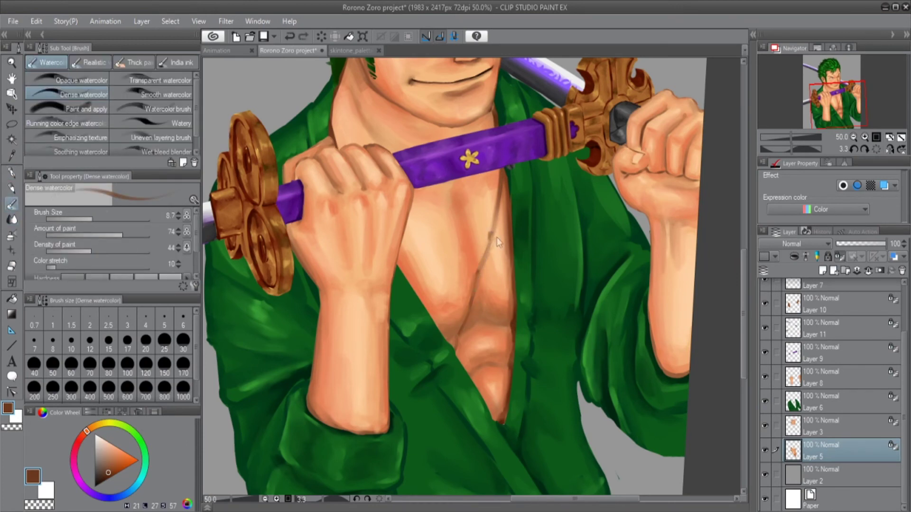
left_click(489, 234, "alt")
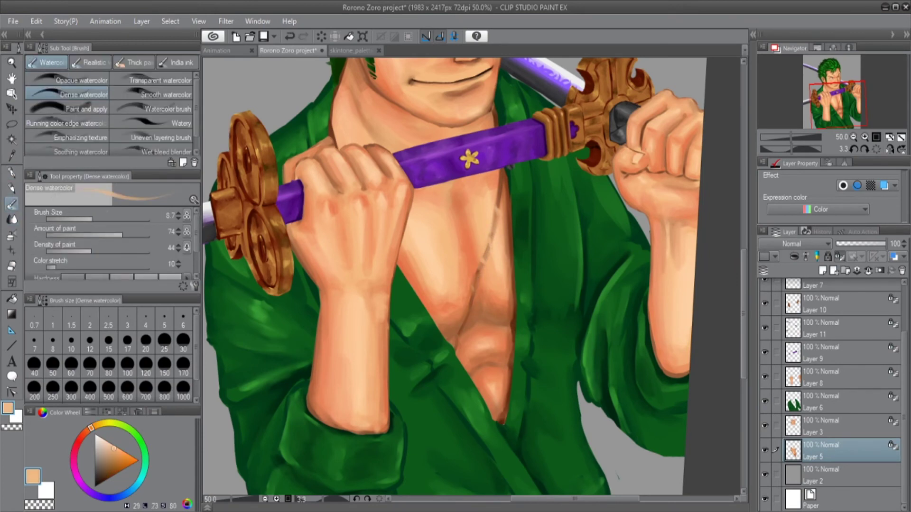
left_click(487, 251, "alt")
left_click(480, 281, "alt")
key("j")
key("ctrl+minus")
key("ctrl+minus")
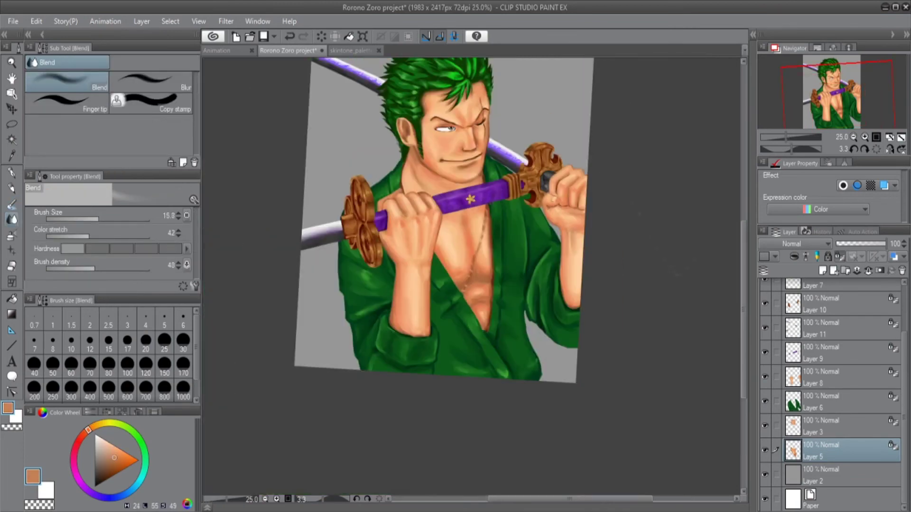
- On Layer 6, paint bright green Dense watercolor highlights along the character's left shoulder and upper sleeve at size 16.6
scroll(578, 388, "up", 1)
left_click(837, 408)
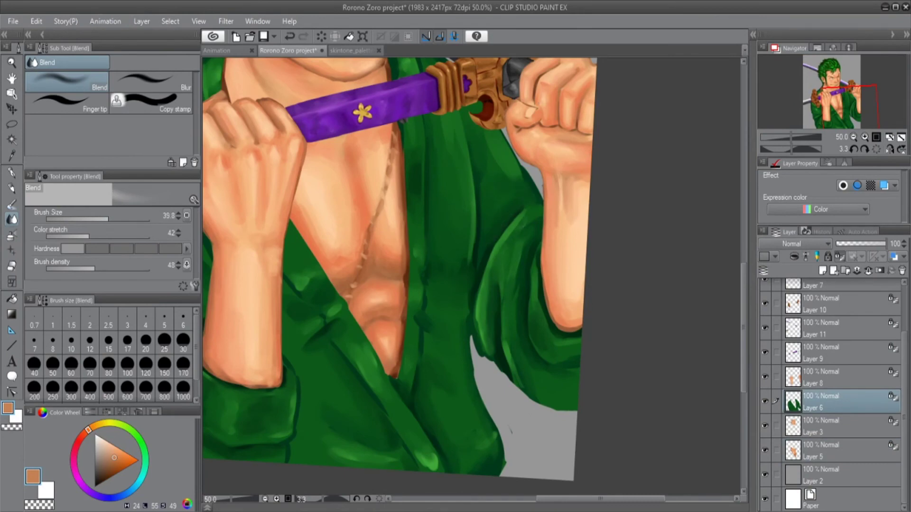
left_click(452, 307, "alt")
scroll(452, 307, "down", 1)
key("b")
left_click_drag(453, 307, 453, 351)
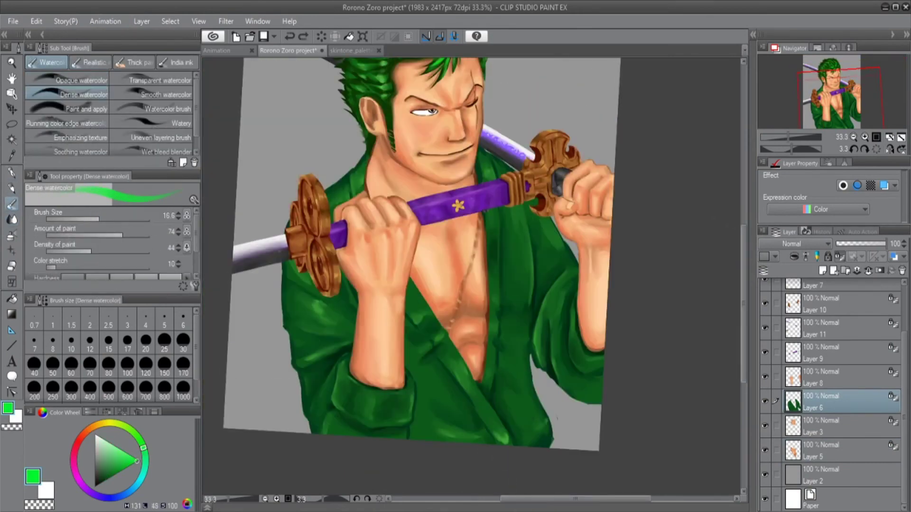
left_click_drag(548, 224, 571, 276)
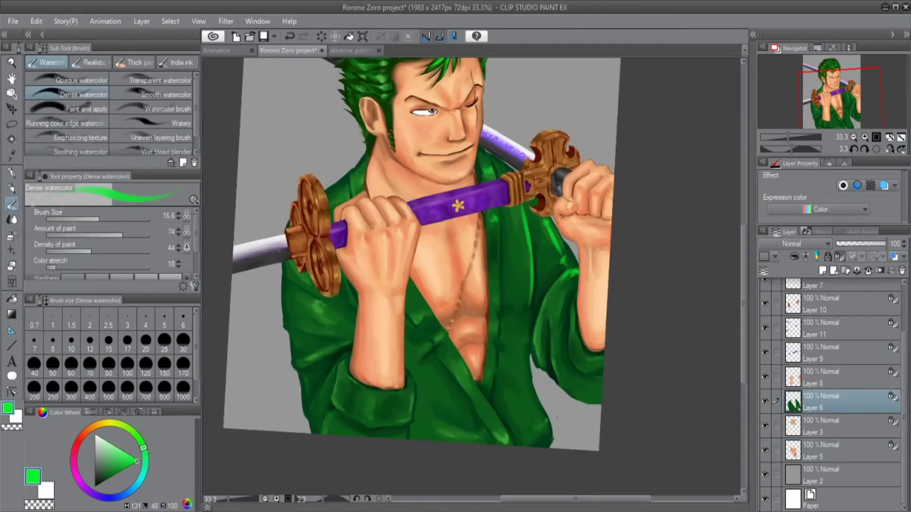
- Soften the bright green highlights on the left shoulder and sleeve with sampled dark green and the Blend brush
key("j")
key("b")
left_click(571, 276, "alt")
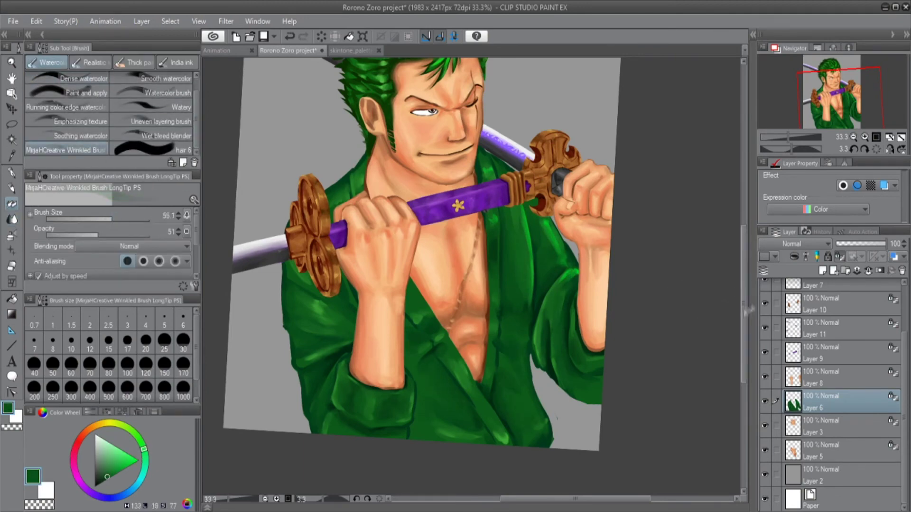
key("j")
scroll(564, 332, "down", 2)
scroll(471, 275, "up", 2)
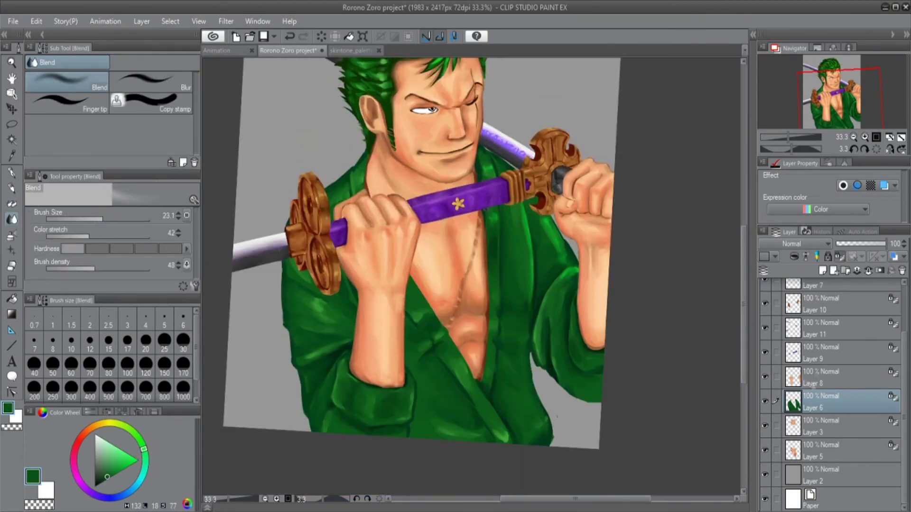
- On a new Layer 12 beneath Layer 6, fill the lower robe opening below the chest with flat green using the G-pen at size 19.6
left_click(823, 271)
scroll(510, 380, "up", 2)
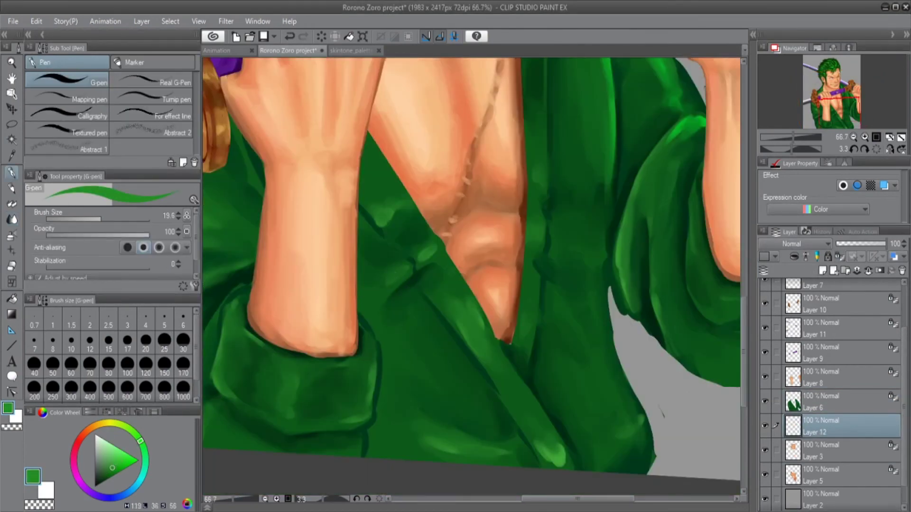
mouse_move(463, 262)
left_mouse_down()
mouse_move(520, 252)
mouse_move(503, 332)
left_mouse_up()
left_click_drag(489, 285, 518, 337)
key("b")
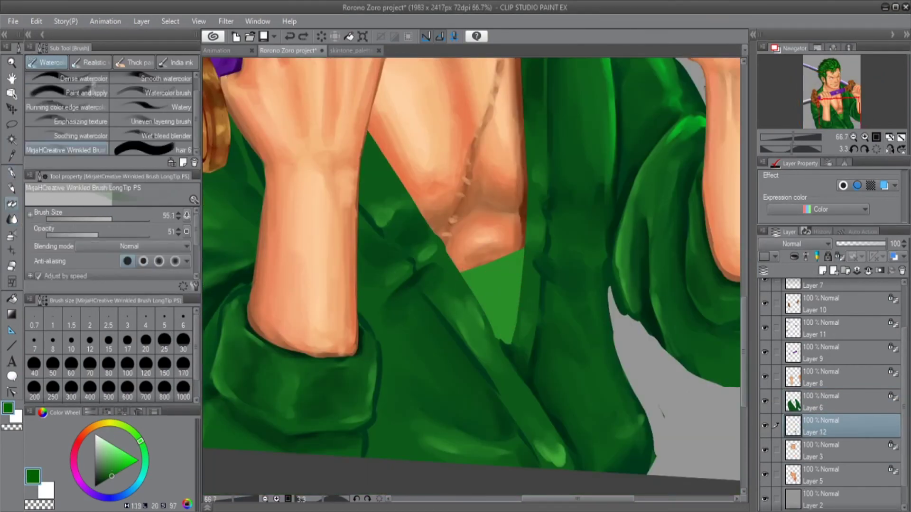
- Shade the green waistband inside the robe opening with a pale green top highlight and dark green folds, and blend them
left_click_drag(467, 270, 520, 254)
left_click(135, 437)
key("ctrl+z")
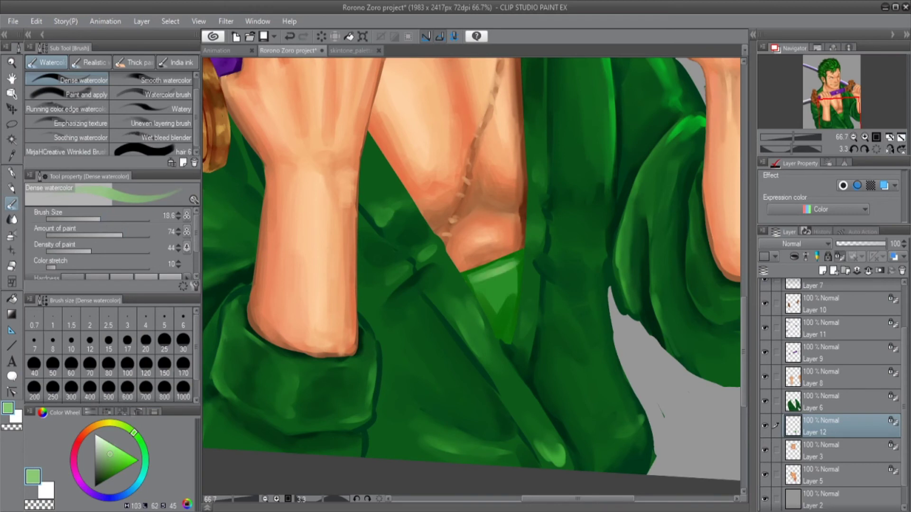
left_click_drag(493, 289, 503, 337)
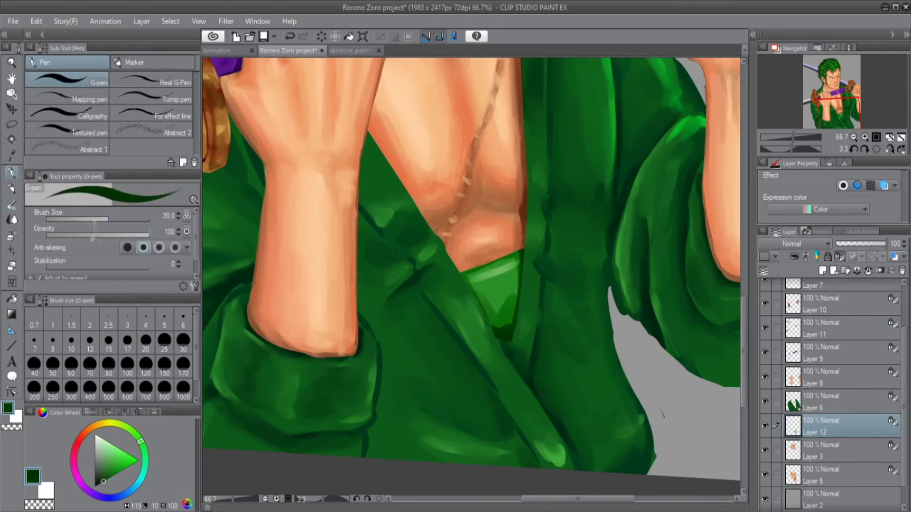
left_click_drag(479, 270, 503, 318)
key("j")
- On a new Layer 13 above Layer 6, draw two slanted brown toggle buttons on the lower robe with the G-pen at size 10.2
left_click(498, 294, "ctrl")
scroll(498, 294, "down", 3)
key("ctrl+shift+n")
key("p")
left_click_drag(406, 308, 462, 295)
left_click_drag(435, 365, 465, 341)
key("ctrl+z")
key("ctrl+z")
left_click_drag(462, 389, 498, 364)
scroll(474, 237, "down", 1)
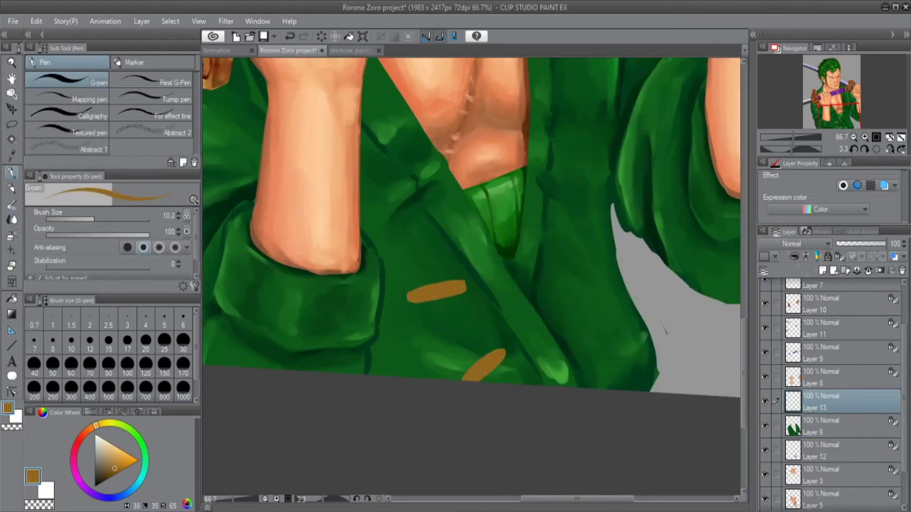
- Outline the two toggles in dark brown with Dense watercolor, add pale yellow highlights, and blend them at size 9.2
left_click(112, 476)
key("b")
key("ctrl+z")
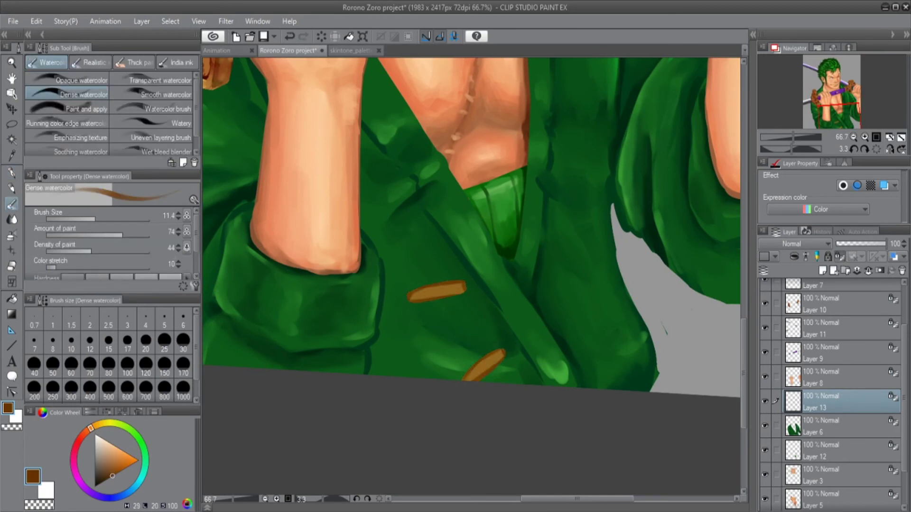
left_click(102, 424)
left_click(113, 454)
key("j")
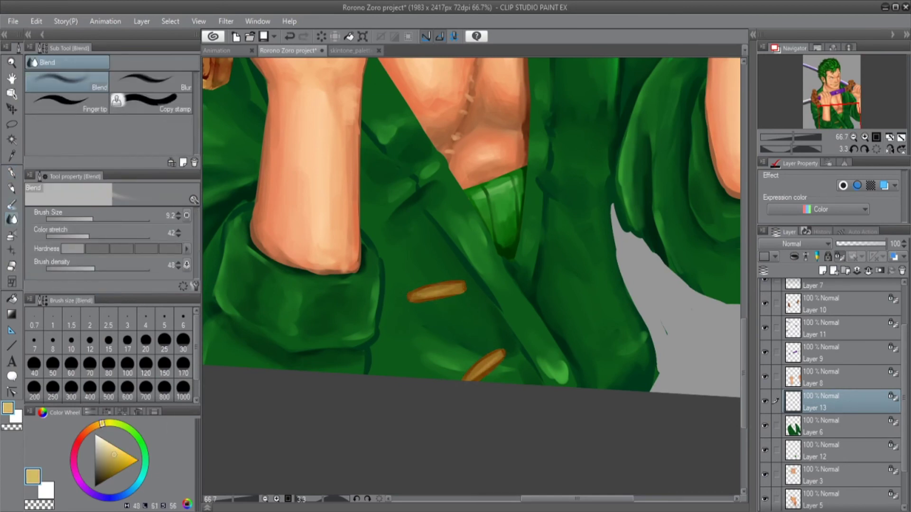
- On Layer 6, paint a dark green shadow beneath the upper toggle button using sampled robe green
left_click(474, 332, "alt")
key("b")
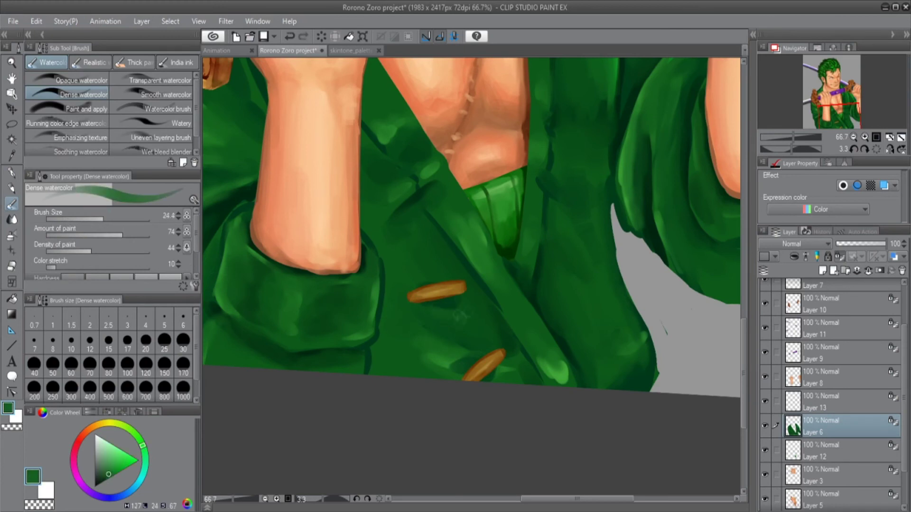
key("d")
- On Layer 6, draw a light gray hook-shaped loop on the lower robe with the G-pen, shade it dark gray, and blend it
left_click(665, 294, "alt")
key("p")
mouse_move(532, 300)
left_mouse_down()
mouse_move(570, 308)
mouse_move(552, 328)
left_mouse_up()
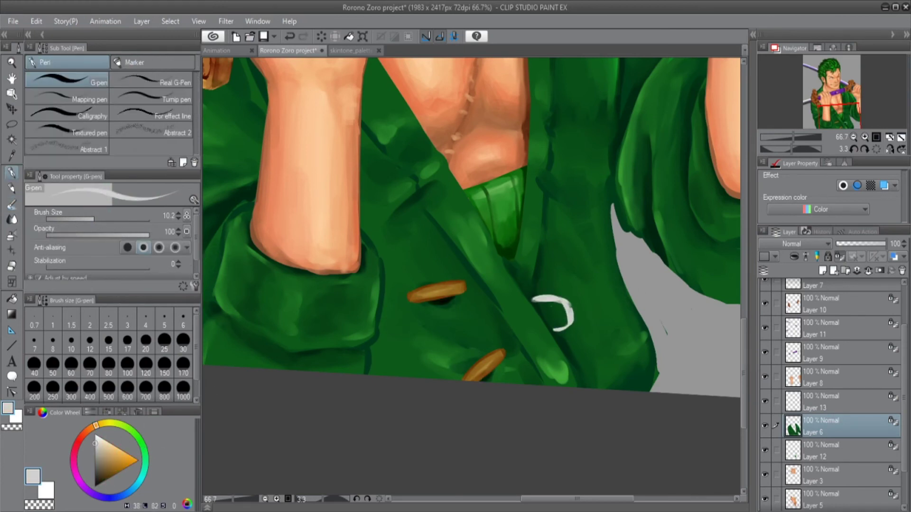
left_click(474, 427, "alt")
mouse_move(534, 300)
left_mouse_down()
mouse_move(564, 304)
mouse_move(535, 300)
mouse_move(554, 329)
left_mouse_up()
key("j")
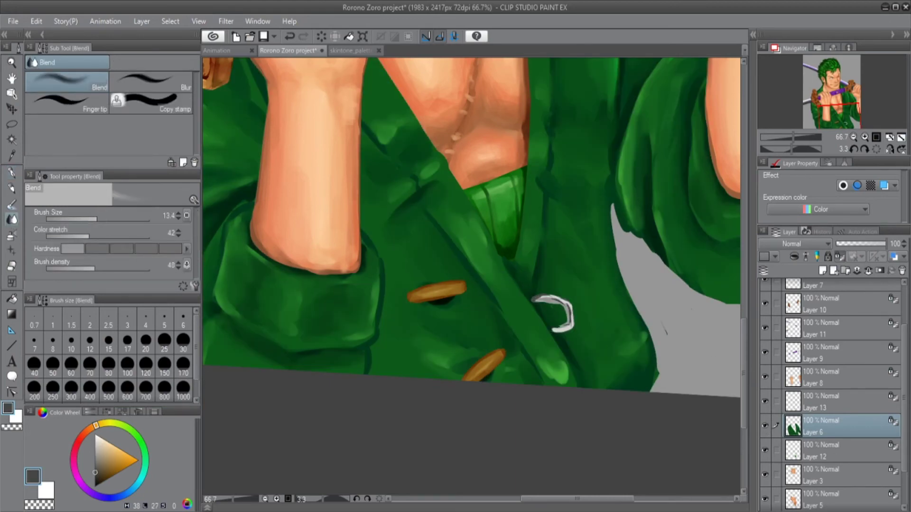
left_click(567, 328, "alt")
key("b")
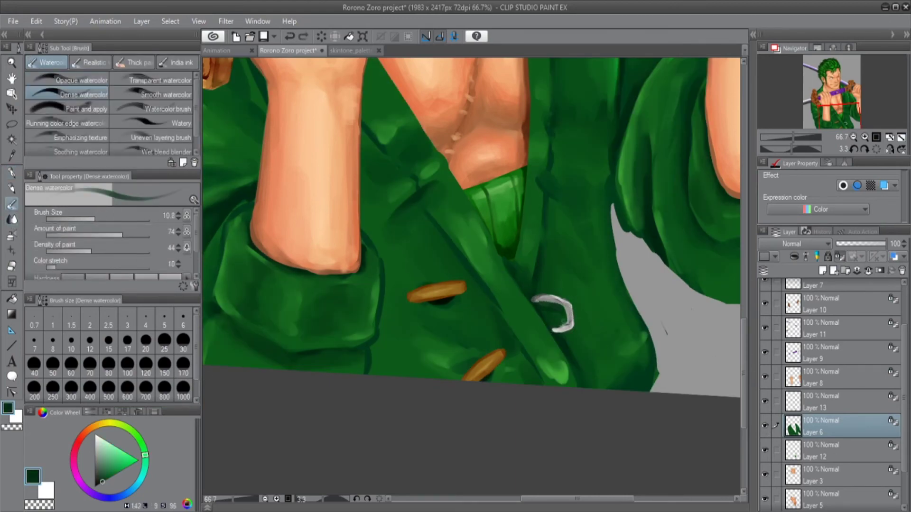
- On Layer 5, paint brown crease shadows under the pectorals with Dense watercolor and blend them at size 12
left_click(533, 299, "alt")
scroll(471, 275, "down", 5)
scroll(474, 266, "up", 5)
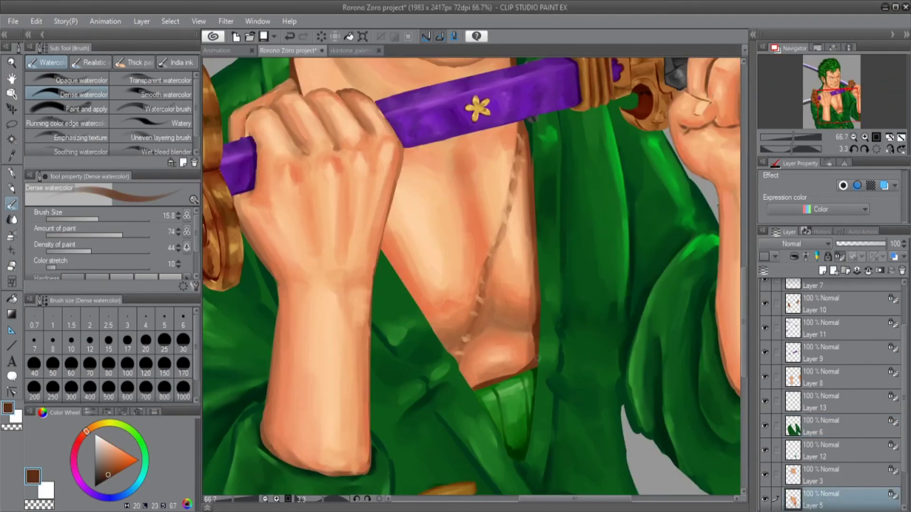
scroll(471, 276, "up", 3)
key("j")
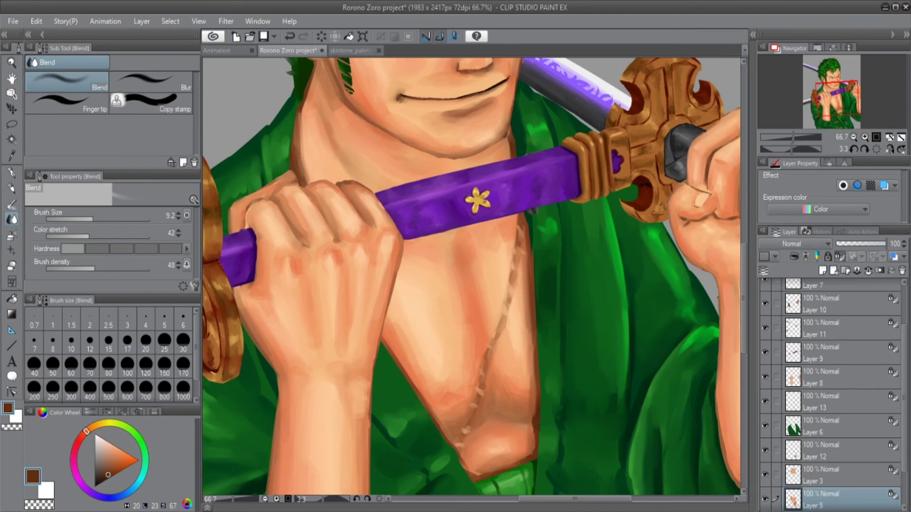
key("b")
key("j")
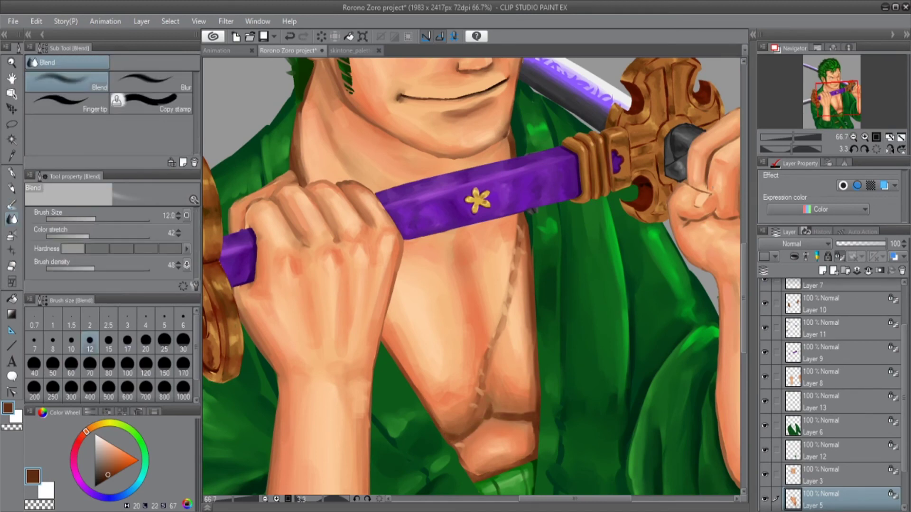
scroll(471, 277, "down", 5)
scroll(471, 277, "up", 5)
key("b")
key("j")
scroll(471, 276, "down", 5)
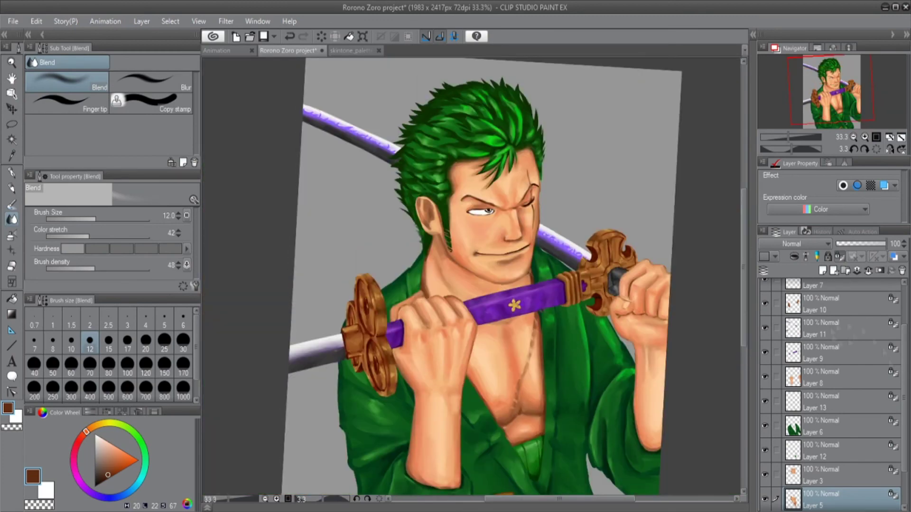
- On a new Layer 14 above Layer 6, fill the upper sleeve area between the lapel and raised fist with dark olive green using the G-pen
key("ctrl+shift+n")
scroll(471, 276, "up", 5)
key("p")
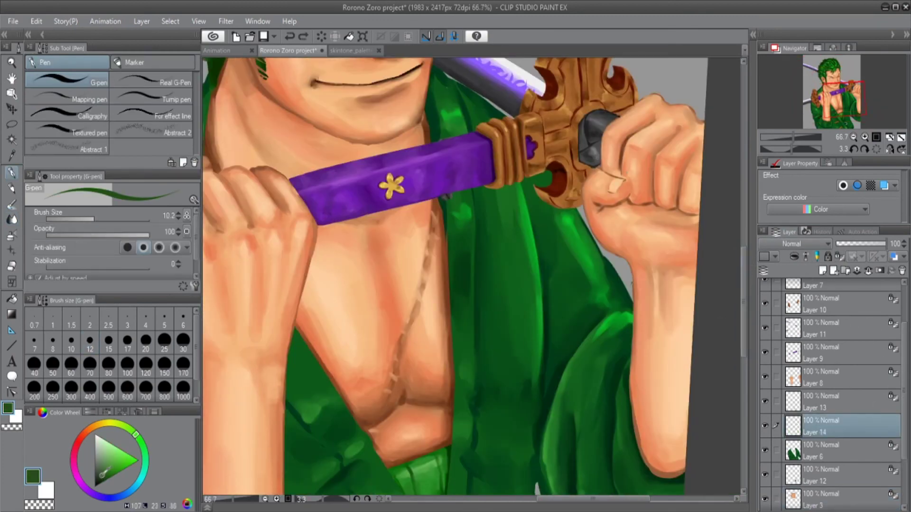
left_click_drag(583, 266, 622, 277)
mouse_move(551, 214)
left_mouse_down()
mouse_move(626, 278)
mouse_move(630, 292)
left_mouse_up()
left_click(34, 344)
key("bracketright")
key("bracketright")
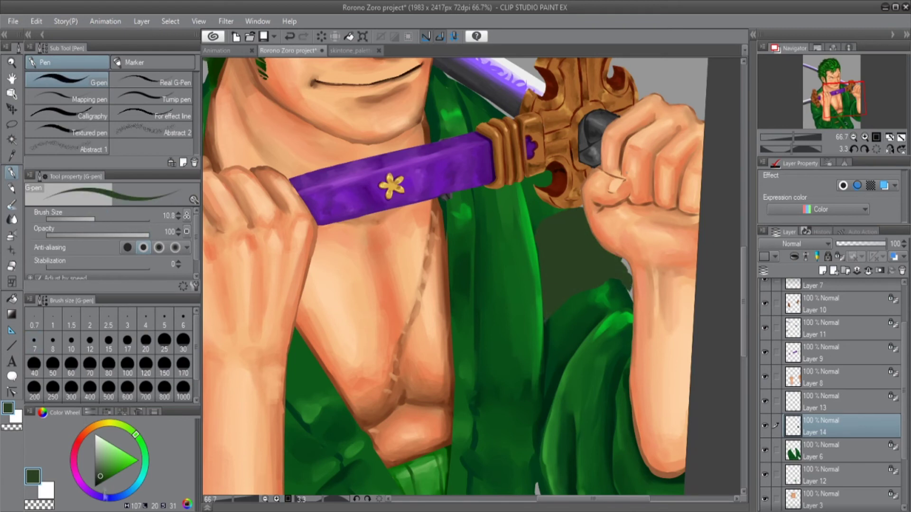
left_click(550, 267, "alt")
left_click_drag(536, 268, 549, 267)
- Paint dark folds and light green highlight strokes on the olive sleeve band with Dense watercolor, and blend them
key("b")
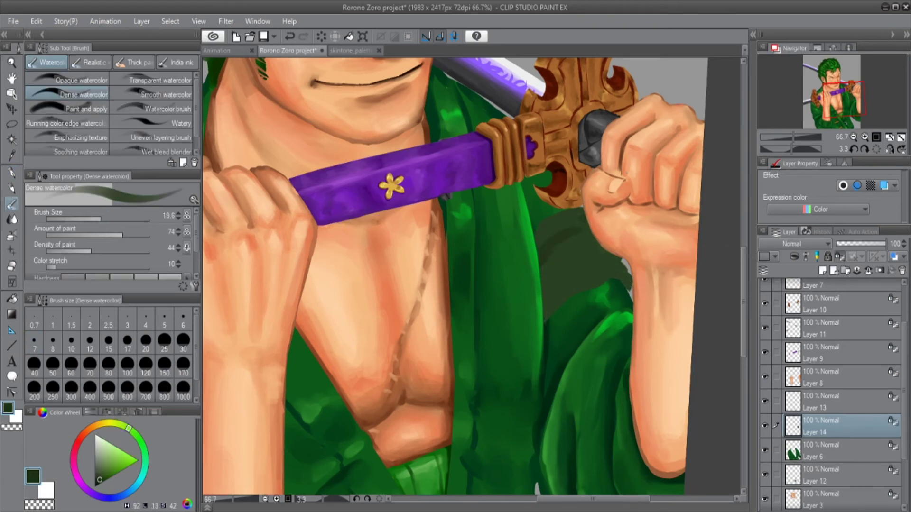
left_click_drag(96, 225, 89, 225)
left_click(558, 287, "alt")
left_click_drag(572, 256, 562, 223)
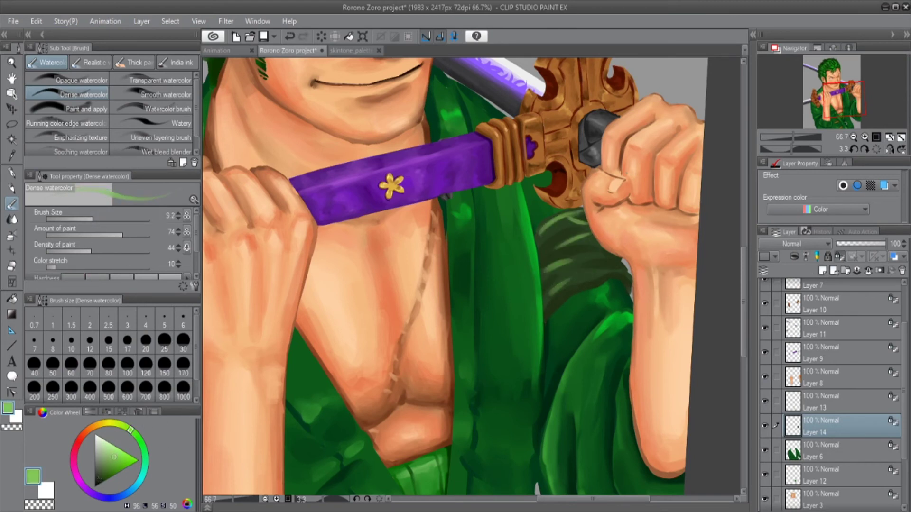
key("j")
- On Layer 6, rework the robe's sleeve edge below the olive band with sampled greens, Dense watercolor, and the Blend brush
left_click(546, 223, "ctrl+shift")
left_click(546, 223, "alt")
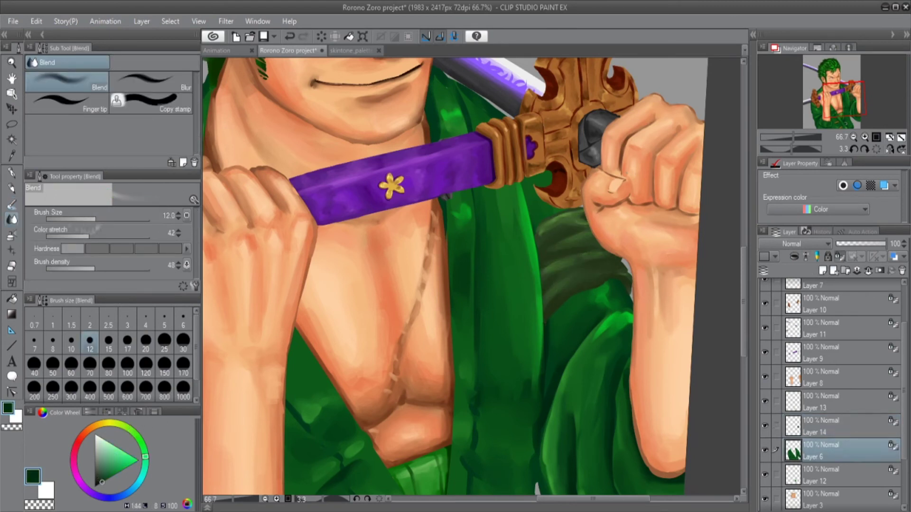
key("b")
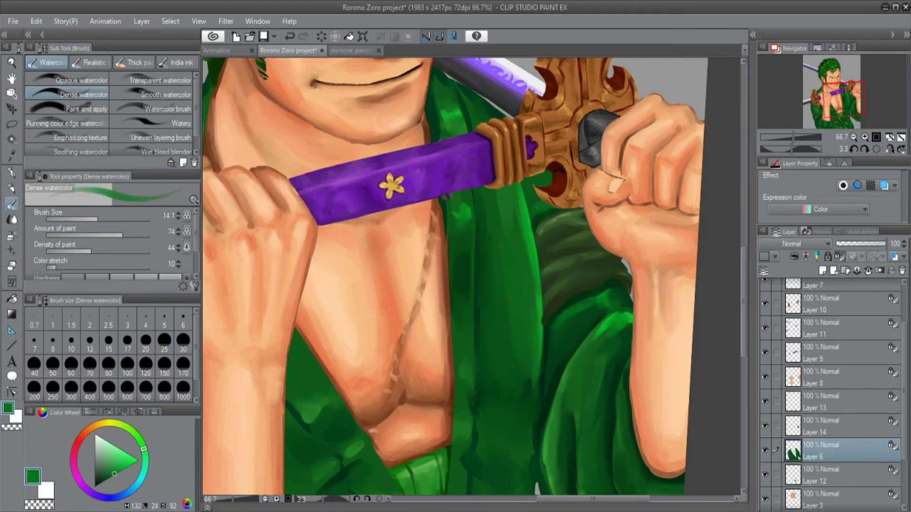
key("j")
key("ctrl+z")
left_click(550, 228, "alt")
- Darken and clean up the olive band's edges on Layer 14, and touch up the adjoining green robe edge on Layer 6
left_click(550, 228, "ctrl+shift")
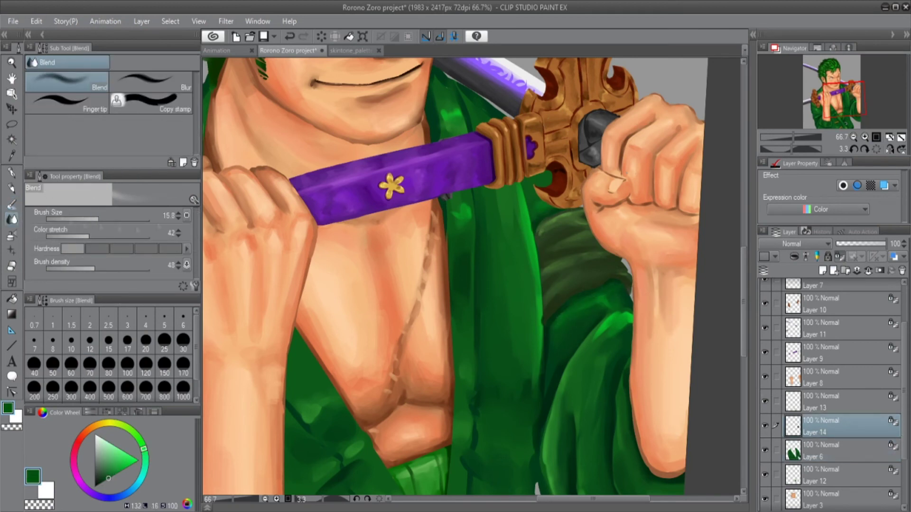
key("b")
key("j")
left_click(550, 228, "alt")
left_click(551, 228, "ctrl+shift")
key("b")
key("ctrl+z")
key("e")
left_click(550, 228, "ctrl+shift")
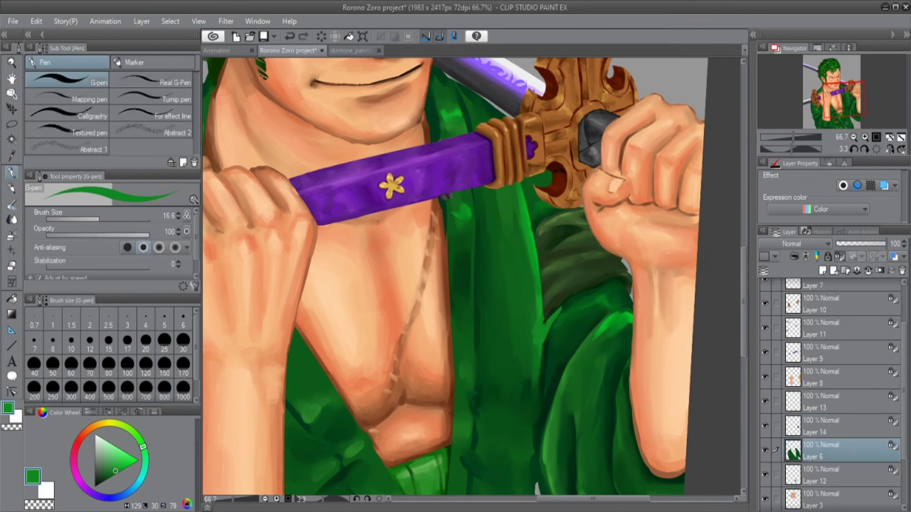
key("p")
- On a new Layer 15 moved below Layer 6, paint a dark red patch at the robe's lower right hem with the G-pen and blend it
key("ctrl+minus")
key("ctrl+minus")
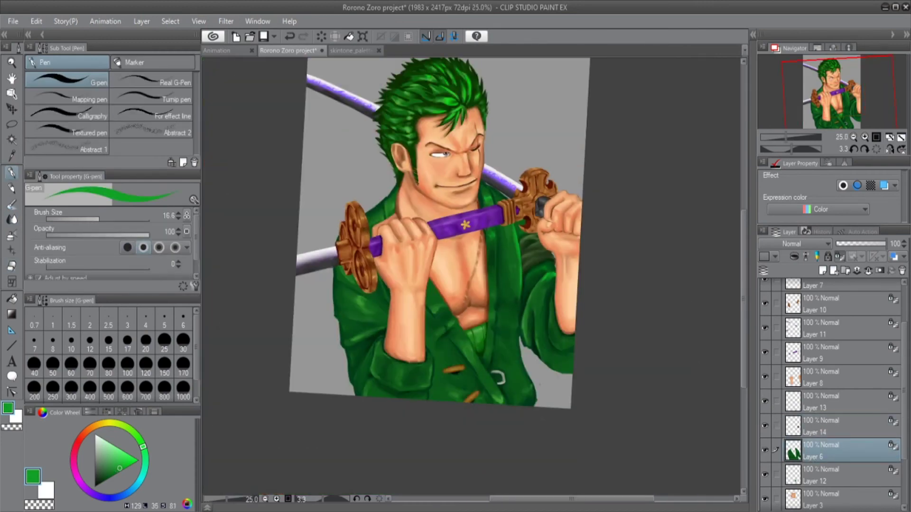
key("ctrl+shift+n")
key("ctrl+bracketleft")
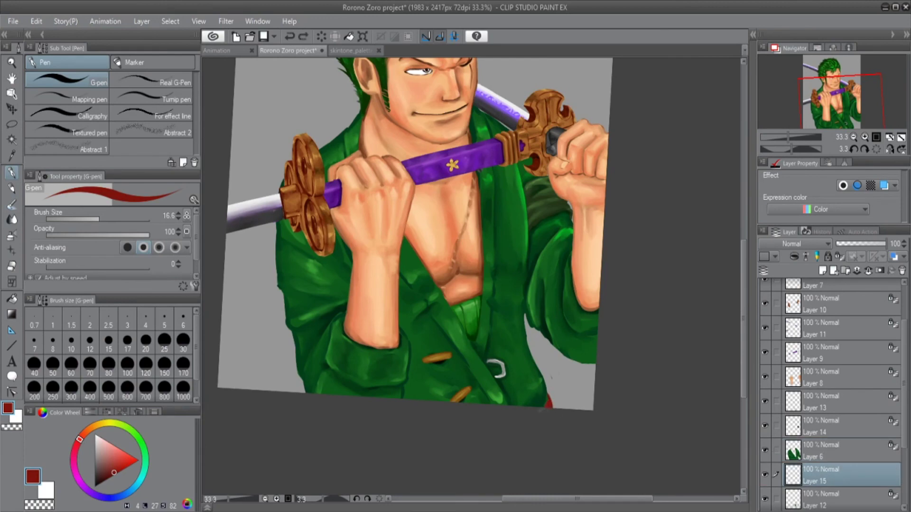
key("j")
scroll(679, 489, "up", 3)
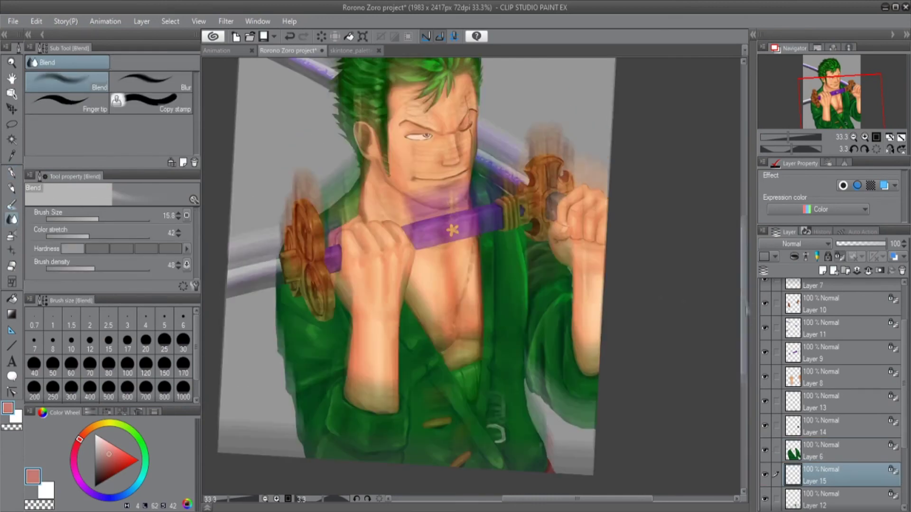
key("alt+bracketright")
key("bracketright")
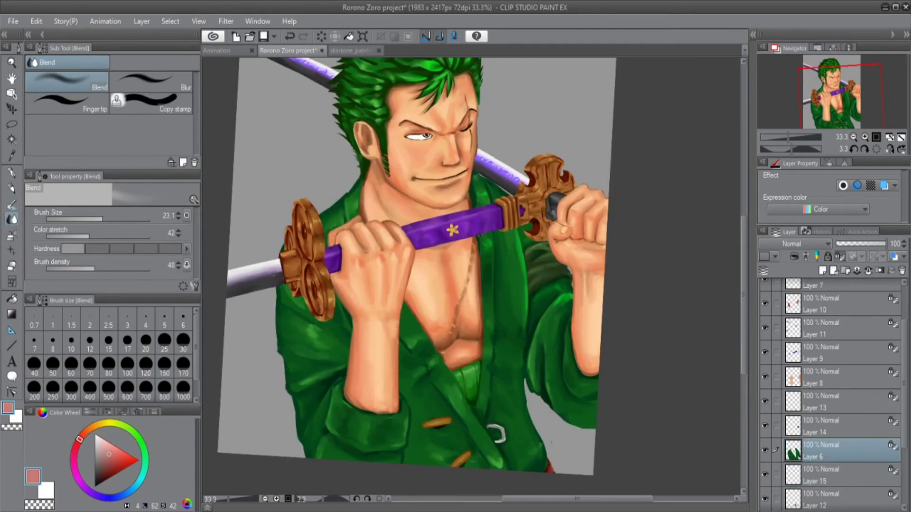
- On a new Layer 16, draw thin golden-yellow drop earrings beside the jaw with the G-pen at size 7.4
key("ctrl+shift+n")
key("ctrl+plus")
key("ctrl+plus")
key("p")
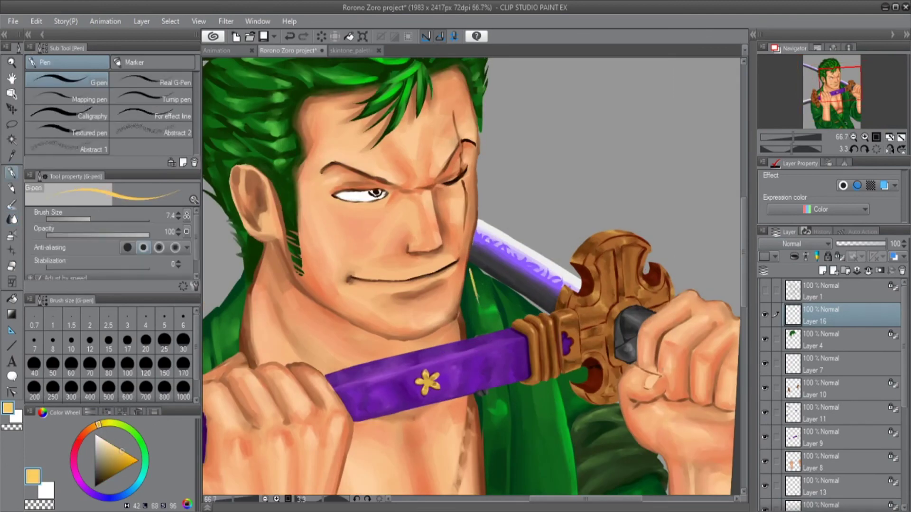
left_click_drag(467, 266, 476, 299)
key("ctrl+plus")
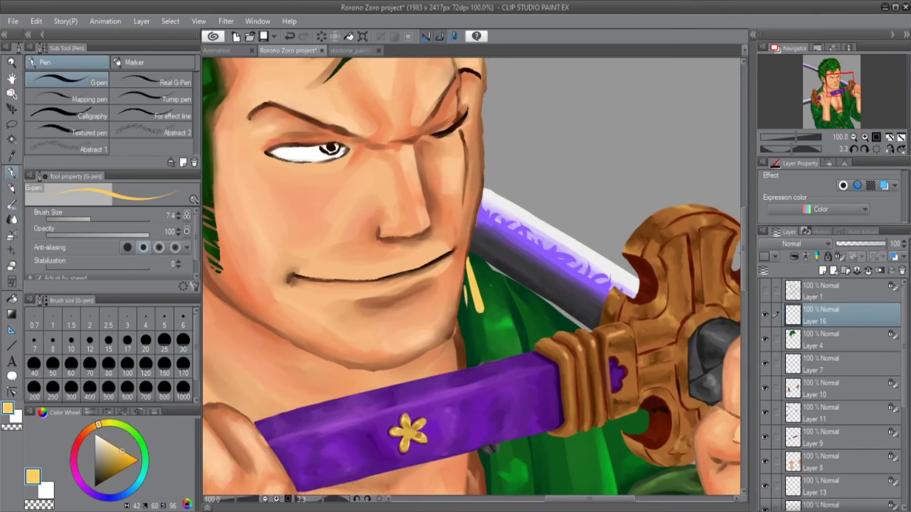
- Shade the gold earrings with dark brown, blend them, and add pale yellow highlights with the G-pen at size 3.8
key("ctrl+z")
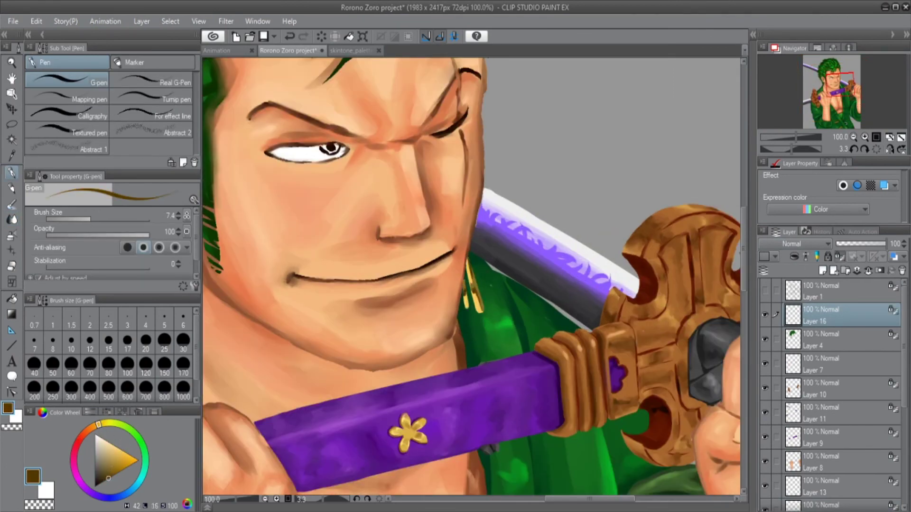
key("j")
key("p")
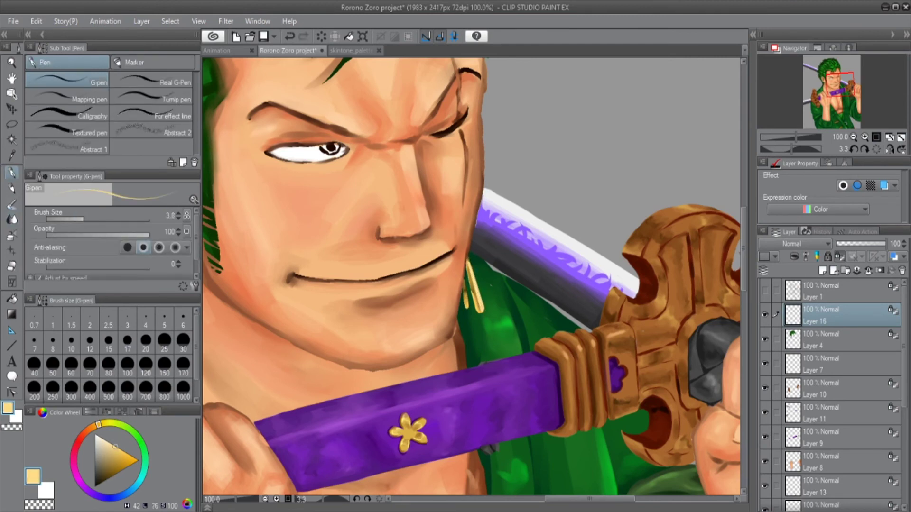
- Add a new layer above Layer 16, and switch to Layer 11 with a brush for touch-ups
key("ctrl+shift+n")
key("b")
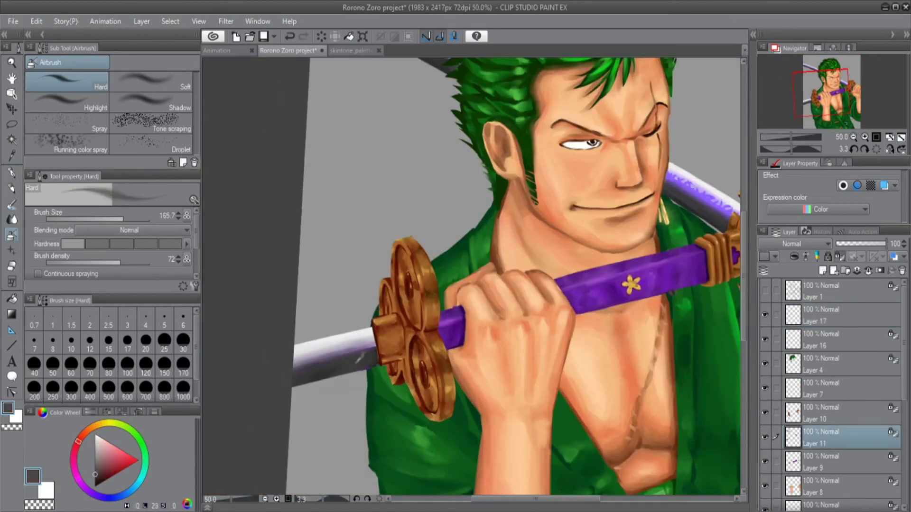
left_click(835, 437)
key("b")
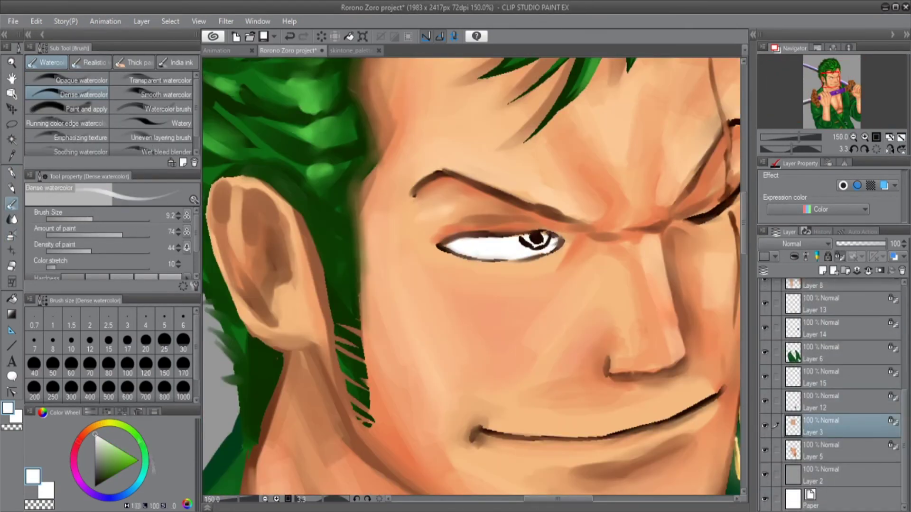
- Shade the outer part of the eye white with blue on Layer 3 using the Dense watercolor brush
mouse_move(441, 246)
left_mouse_down()
mouse_move(513, 245)
mouse_move(510, 238)
left_mouse_up()
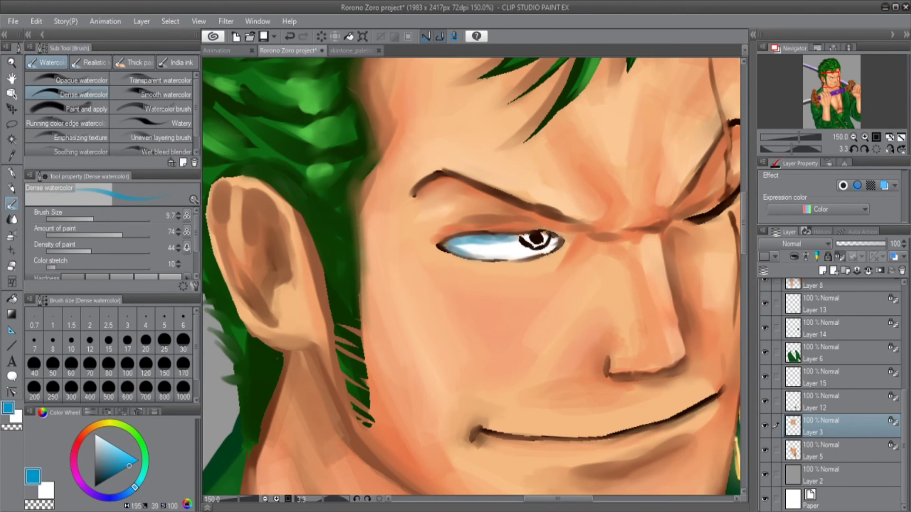
key("m")
key("ctrl+z")
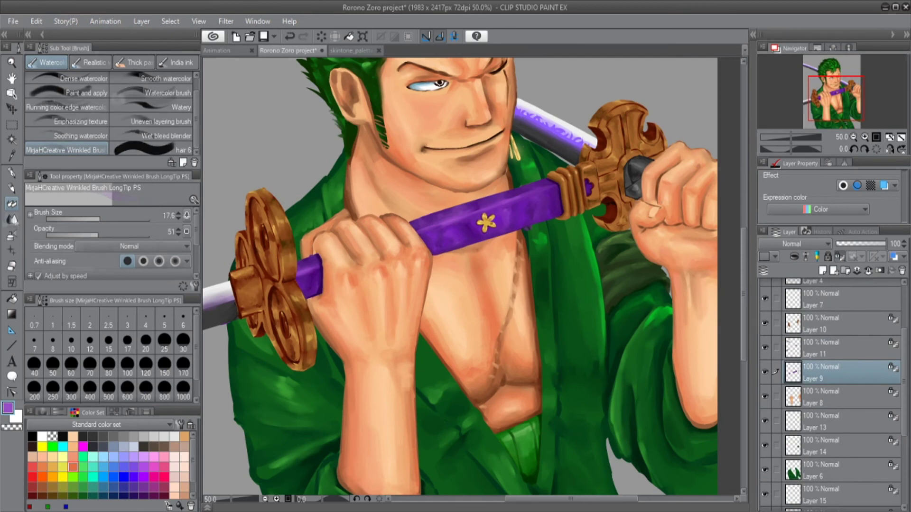
- Touch up the purple sword handle on Layer 9 with dark purple, using the wrinkled brush and the hard eraser
key("j")
key("b")
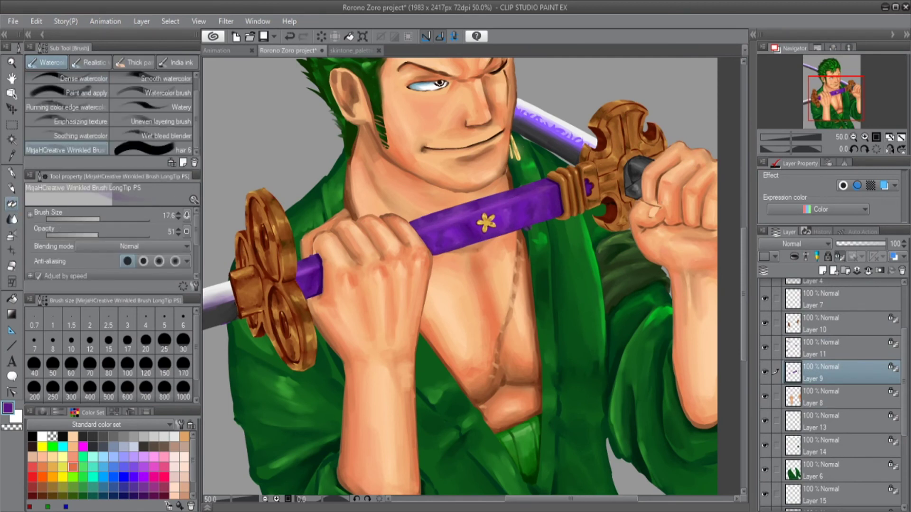
key("e")
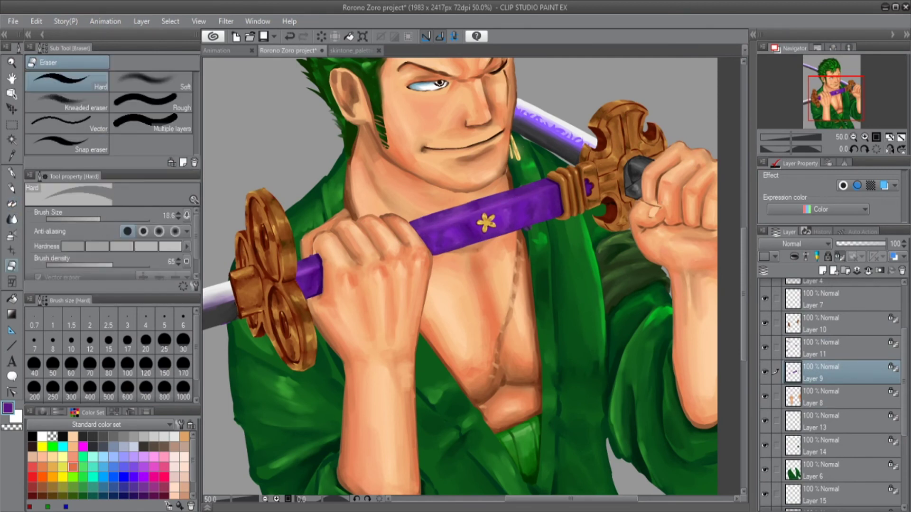
key("alt+bracketleft")
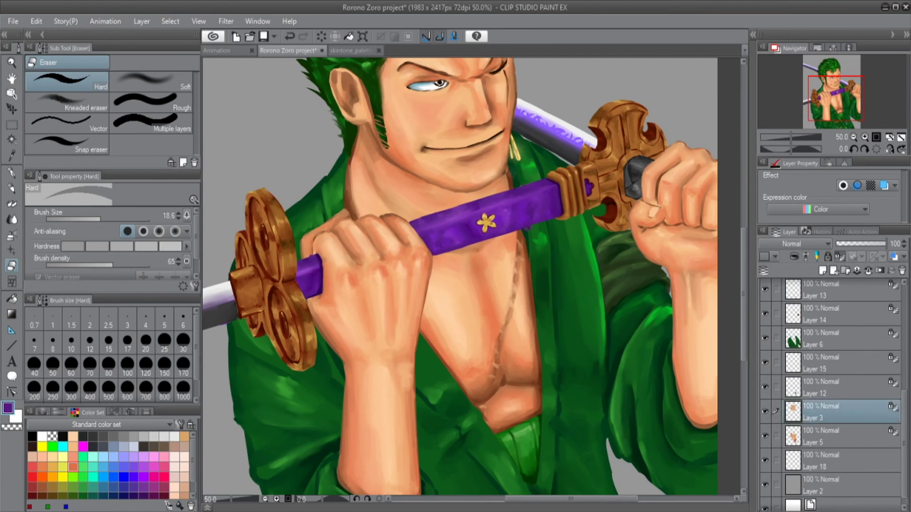
- Touch up the skin on Layers 3 and 8 with the Blend tool, a brown G-pen and the eraser
key("j")
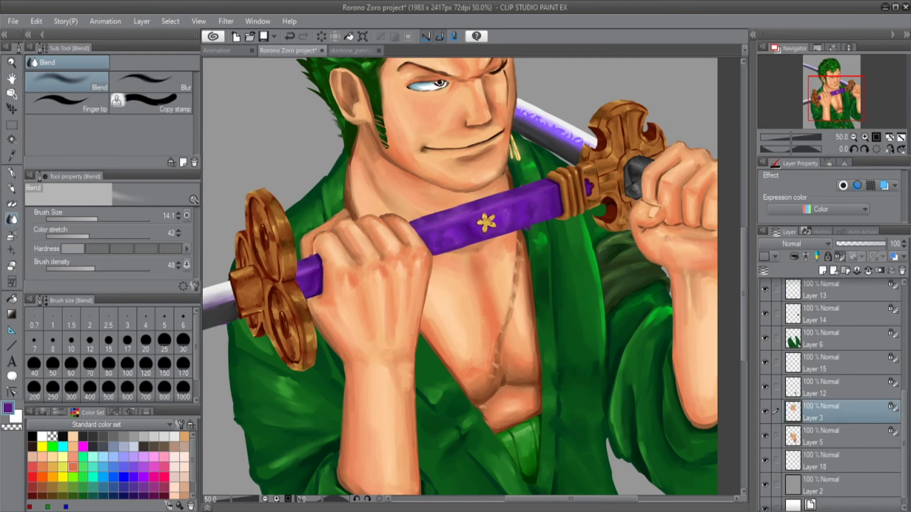
key("ctrl+z")
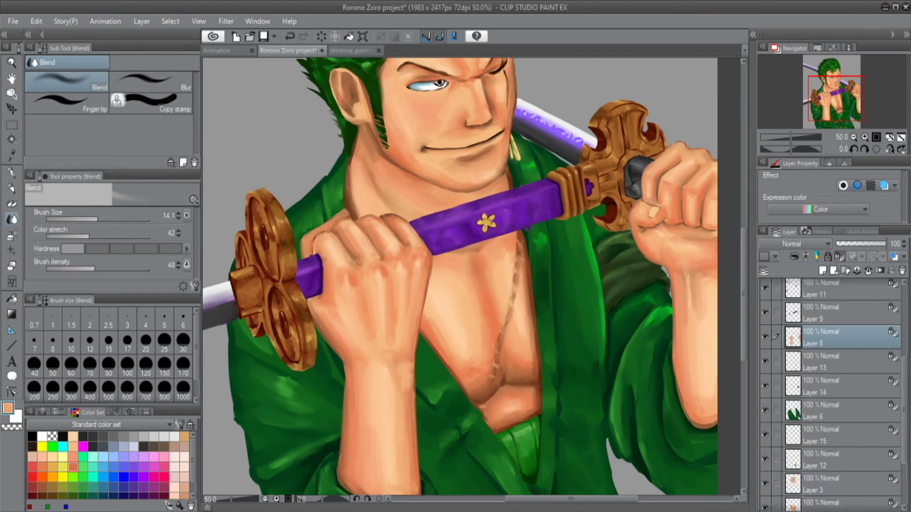
key("b")
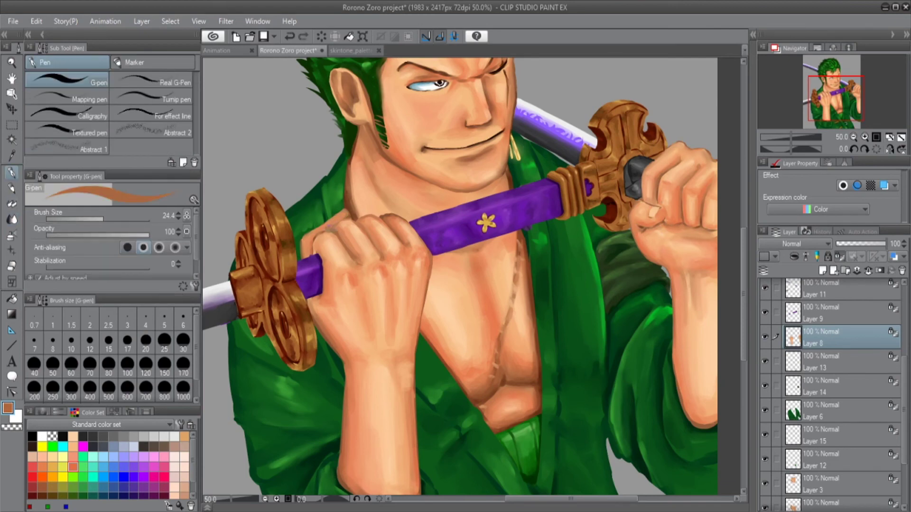
key("e")
left_click(324, 246, "ctrl")
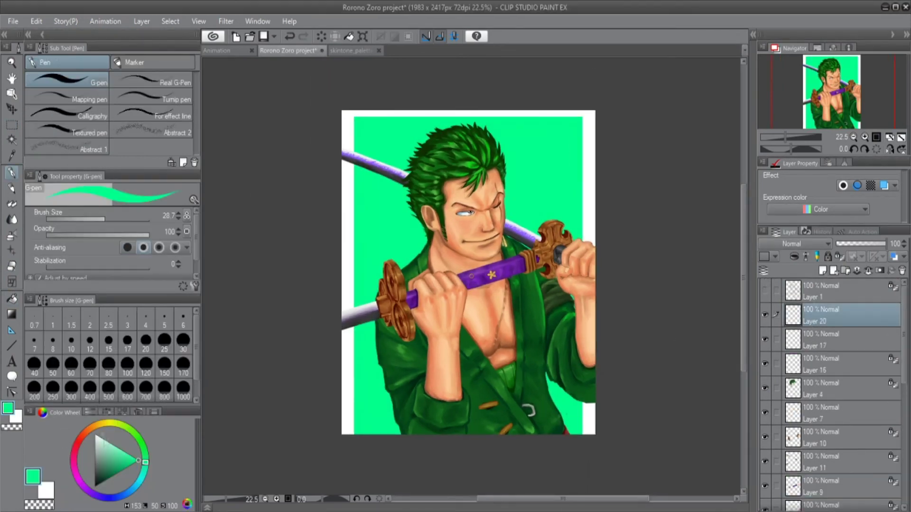
- On Layer 20, block in a light grey sword grip running diagonally across the robe's lower right with the G-pen
left_click_drag(491, 434, 528, 406)
key("ctrl+z")
left_click_drag(486, 433, 537, 406)
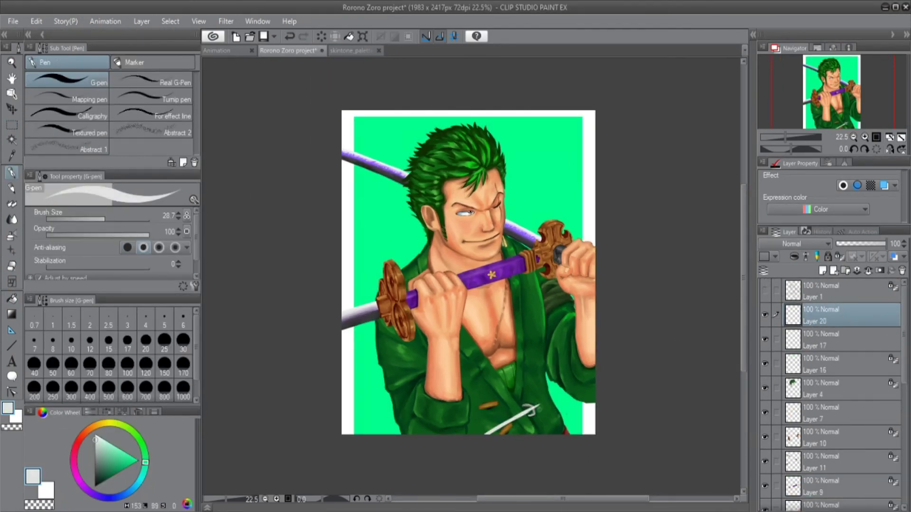
scroll(549, 412, "up", 3)
mouse_move(436, 430)
left_mouse_down()
mouse_move(520, 362)
mouse_move(384, 433)
left_mouse_up()
key("ctrl+z")
key("ctrl+z")
left_click_drag(488, 408, 527, 366)
scroll(418, 247, "down", 1)
mouse_move(498, 328)
left_mouse_down()
mouse_move(522, 306)
mouse_move(551, 332)
left_mouse_up()
scroll(494, 309, "up", 2)
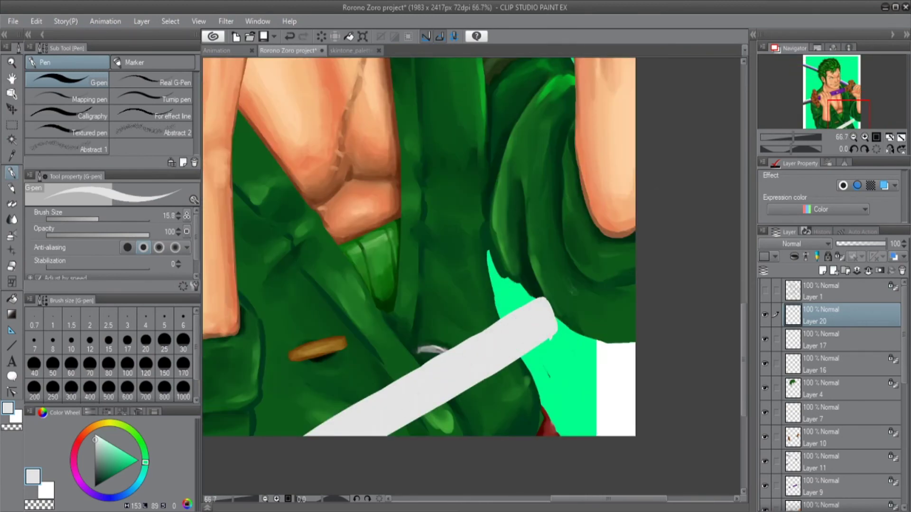
- Paint a rounded brown end cap on the grip's upper end and carve a light grey notch into its inner side
scroll(550, 332, "down", 1)
left_click(382, 396, "alt")
scroll(771, 338, "down", 3)
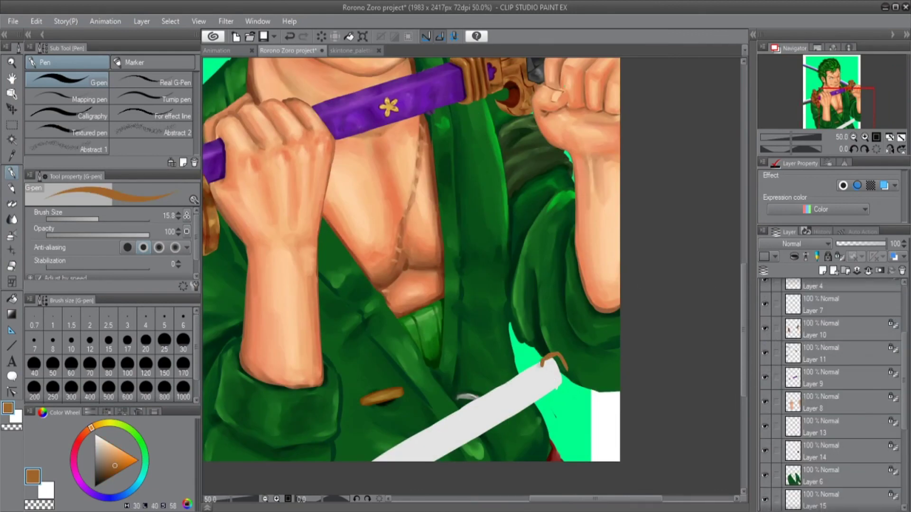
left_click_drag(543, 371, 567, 393)
scroll(555, 370, "up", 3)
left_click_drag(521, 360, 528, 375)
left_click_drag(536, 342, 593, 408)
key("e")
scroll(906, 300, "up", 3)
key("p")
left_click_drag(556, 337, 598, 413)
left_click(474, 427, "alt")
mouse_move(527, 365)
left_mouse_down()
mouse_move(541, 375)
mouse_move(545, 404)
left_mouse_up()
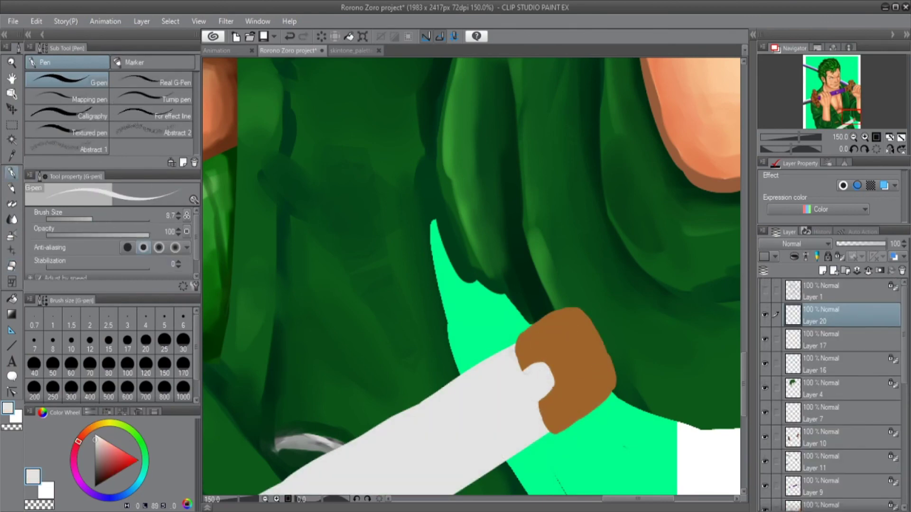
- On a new Layer 21, draw the first two brown diamonds on the grip next to the end cap
left_click(569, 370, "alt")
left_click_drag(516, 334, 517, 363)
scroll(664, 156, "down", 1)
mouse_move(527, 321)
left_mouse_down()
mouse_move(548, 363)
mouse_move(550, 323)
mouse_move(546, 353)
mouse_move(524, 345)
left_mouse_up()
key("ctrl+z")
key("ctrl+shift+n")
left_click_drag(524, 344, 522, 367)
left_click_drag(504, 335, 508, 369)
left_click_drag(524, 345, 518, 371)
left_click_drag(507, 344, 520, 363)
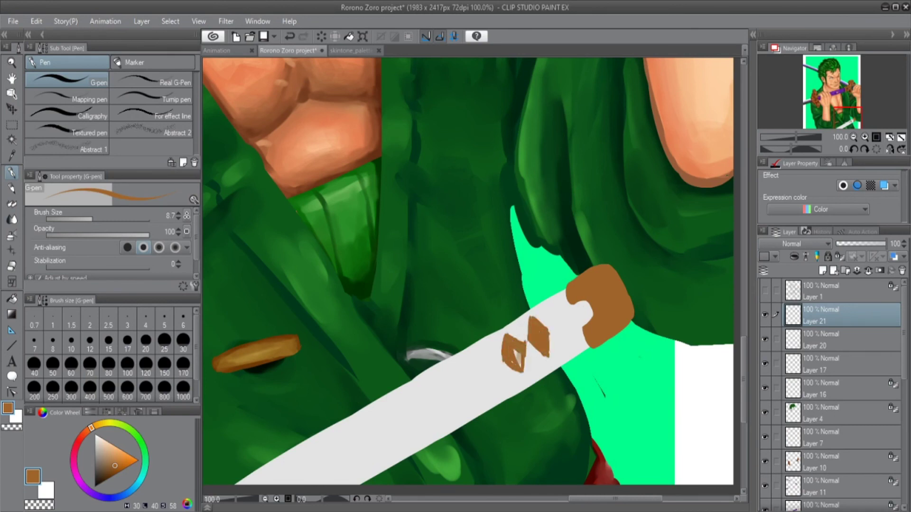
key("ctrl+z")
- Outline a criss-cross row of brown diamonds down the rest of the grip with the G-pen at size 7.4
key("bracketleft")
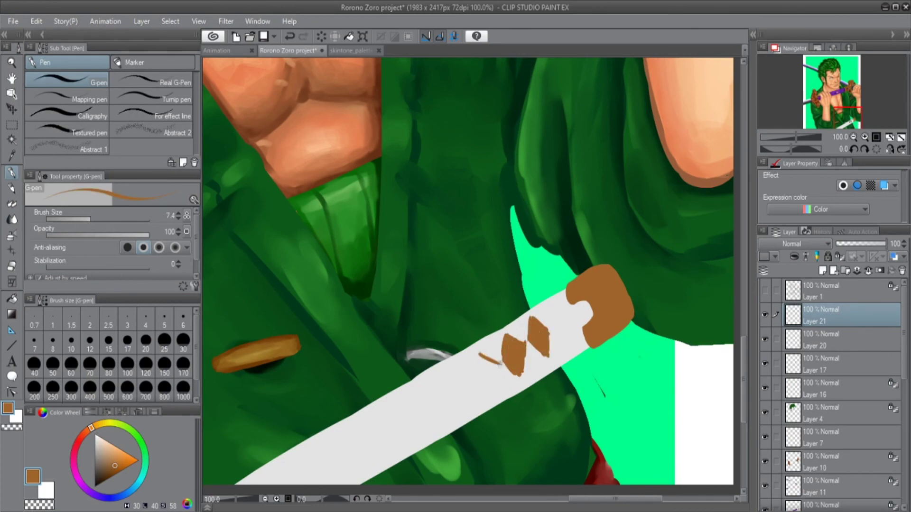
left_click_drag(451, 366, 467, 403)
left_click_drag(427, 332, 529, 251)
mouse_move(548, 314)
left_mouse_down()
mouse_move(529, 326)
mouse_move(503, 312)
mouse_move(524, 333)
mouse_move(505, 339)
mouse_move(488, 326)
mouse_move(488, 348)
mouse_move(504, 368)
left_mouse_up()
mouse_move(463, 340)
left_mouse_down()
mouse_move(486, 354)
mouse_move(483, 380)
left_mouse_up()
mouse_move(485, 353)
left_mouse_down()
mouse_move(470, 370)
mouse_move(442, 358)
mouse_move(449, 383)
mouse_move(426, 373)
mouse_move(443, 390)
mouse_move(421, 378)
left_mouse_up()
left_click_drag(422, 379, 437, 402)
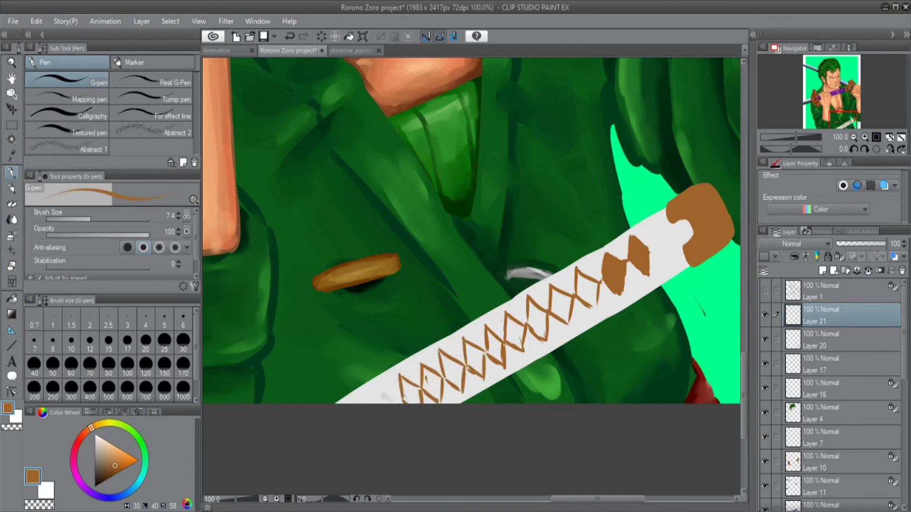
- Fill the outlined diamonds along the grip with solid brown, using the G-pen at size 11.4
scroll(532, 382, "up", 1)
left_click_drag(596, 221, 622, 278)
left_click_drag(555, 247, 581, 294)
key("bracketright")
left_click_drag(529, 263, 531, 313)
left_click_drag(491, 287, 505, 332)
left_click_drag(460, 308, 469, 354)
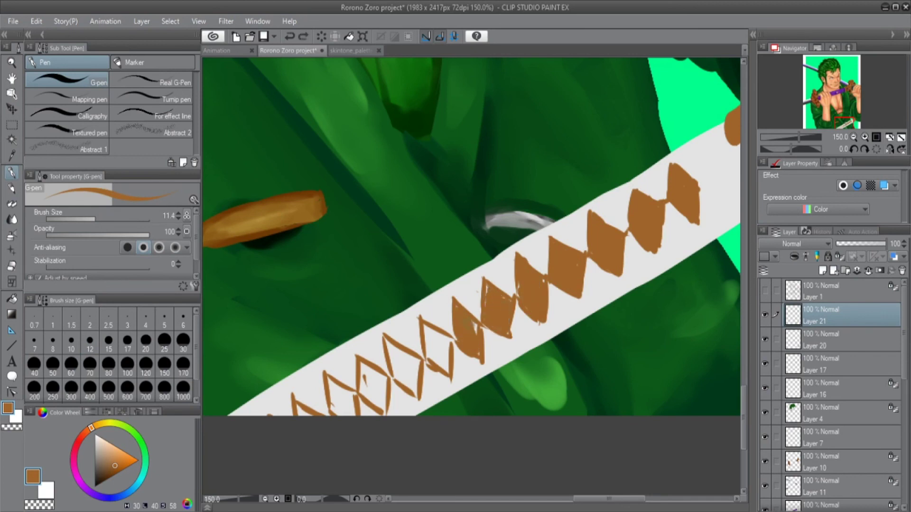
left_click_drag(427, 325, 434, 360)
left_click_drag(434, 327, 446, 373)
left_click_drag(358, 367, 389, 415)
left_click_drag(387, 341, 418, 401)
left_click_drag(330, 377, 354, 415)
left_click_drag(297, 404, 303, 419)
- Refine the diamonds' edges with the G-pen at size 5.9 and separate them with the hard eraser at size 9.2
key("bracketleft")
key("bracketleft")
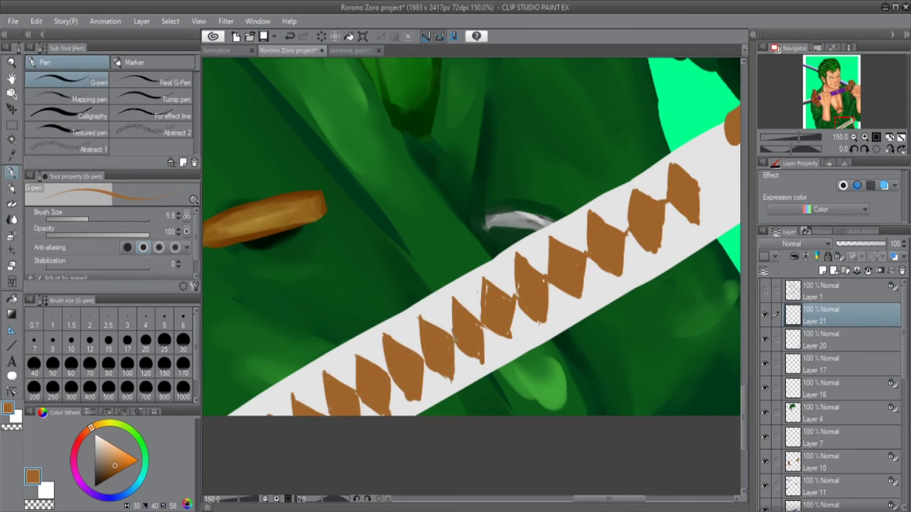
left_click_drag(505, 306, 514, 341)
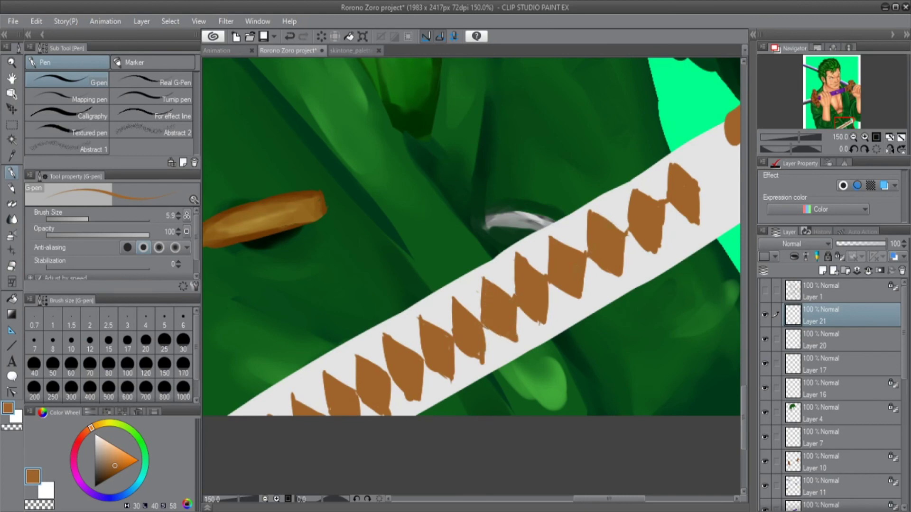
left_click_drag(791, 150, 796, 150)
key("e")
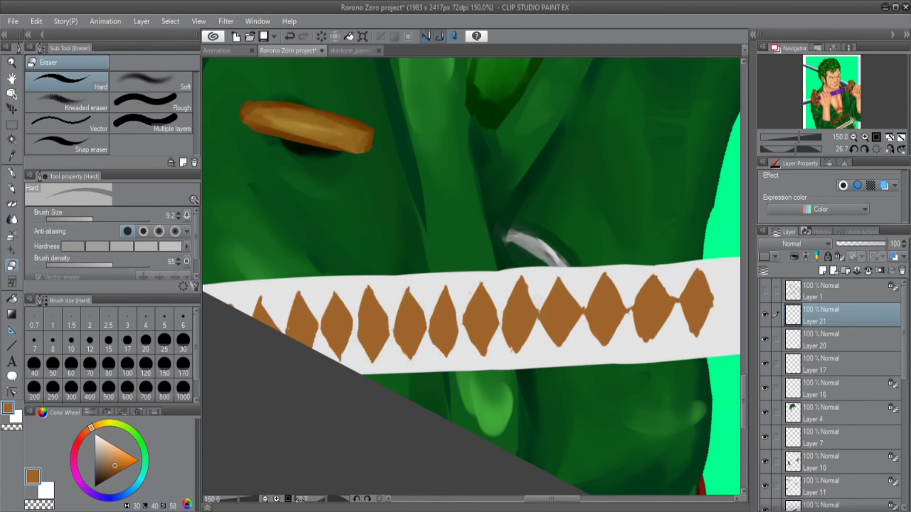
- Paint one more brown diamond in the gap between the row and the end cap
key("p")
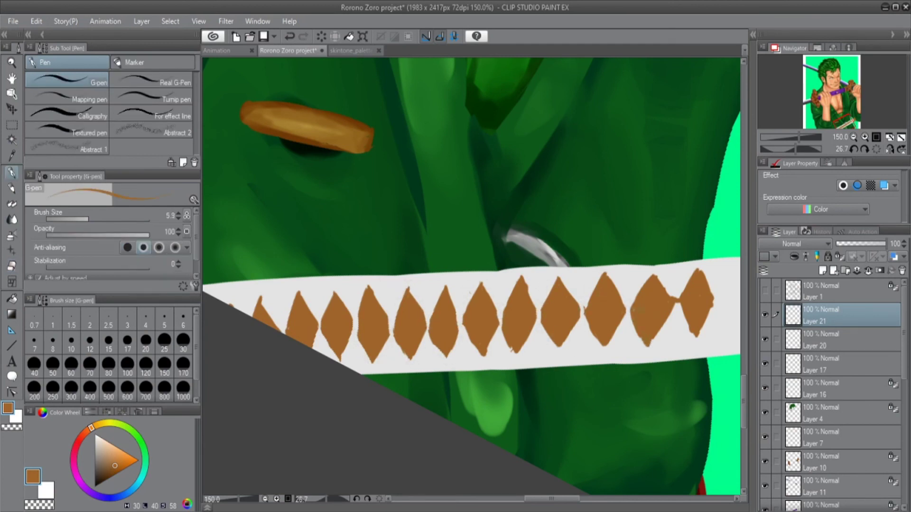
left_click_drag(545, 500, 552, 499)
mouse_move(666, 267)
left_mouse_down()
mouse_move(657, 339)
mouse_move(686, 304)
mouse_move(683, 328)
mouse_move(669, 342)
left_mouse_up()
left_click_drag(662, 268, 651, 335)
left_click_drag(666, 284, 672, 334)
left_click(34, 342)
- Erase stray marks around the diamonds with the hard eraser at size 5.3 and check the whole grip
key("e")
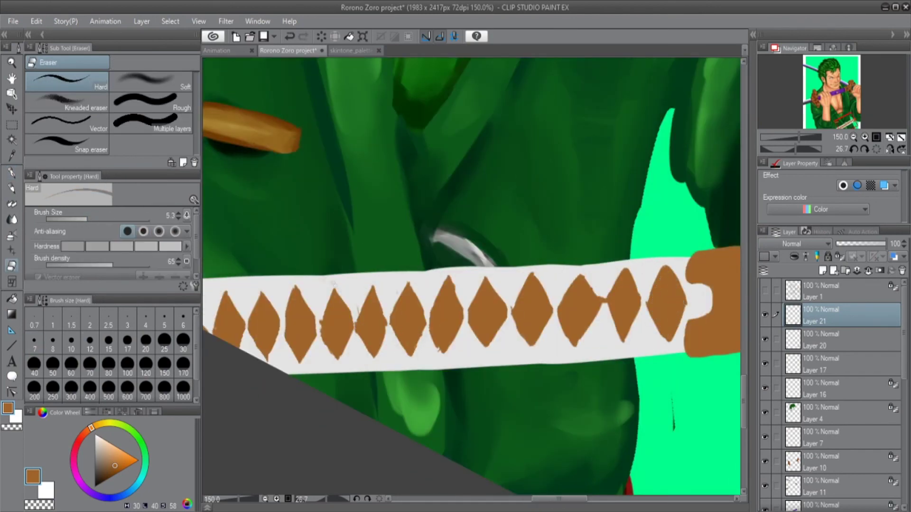
scroll(114, 238, "down", 1)
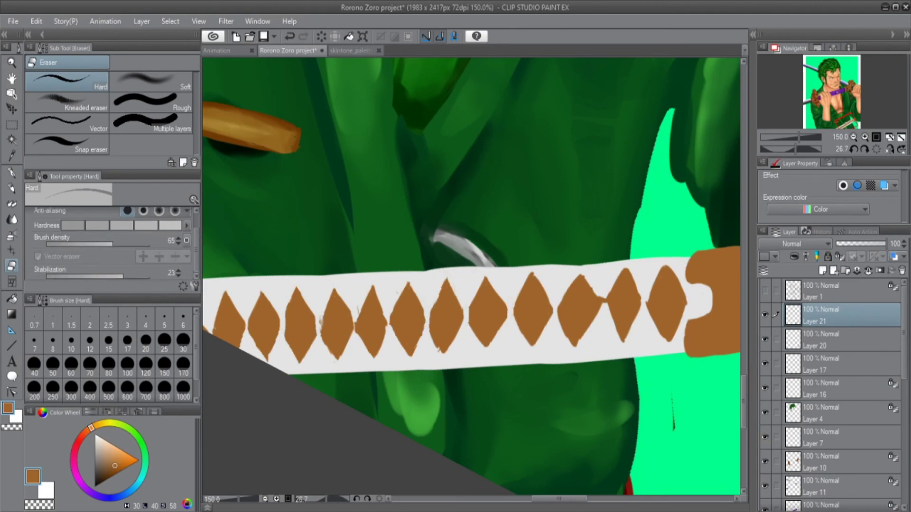
key("ctrl+minus")
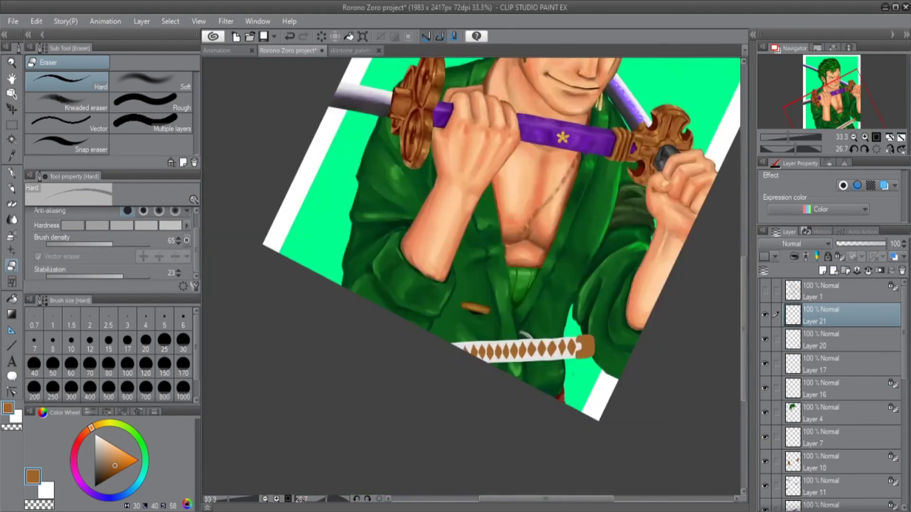
- Shade the left edges of the diamonds dark brown on Layer 21 with the Dense watercolor brush at size 4.0
key("b")
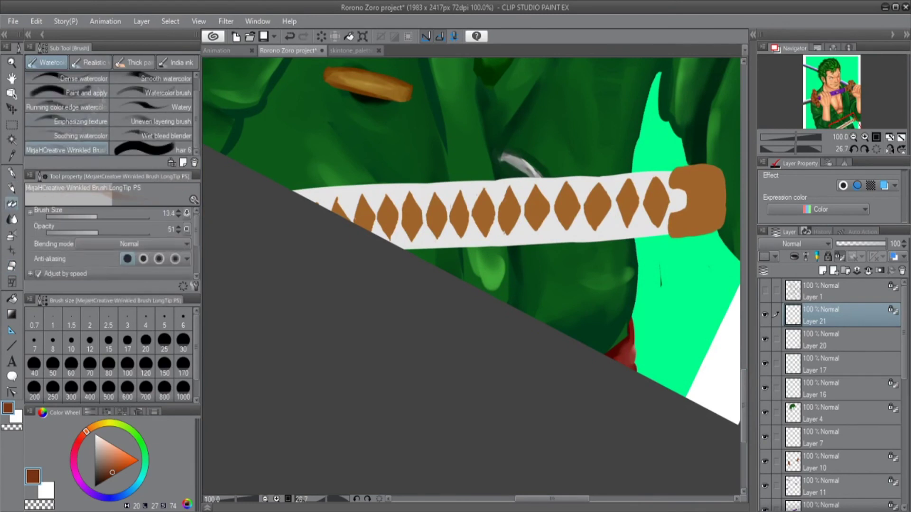
key("bracketleft")
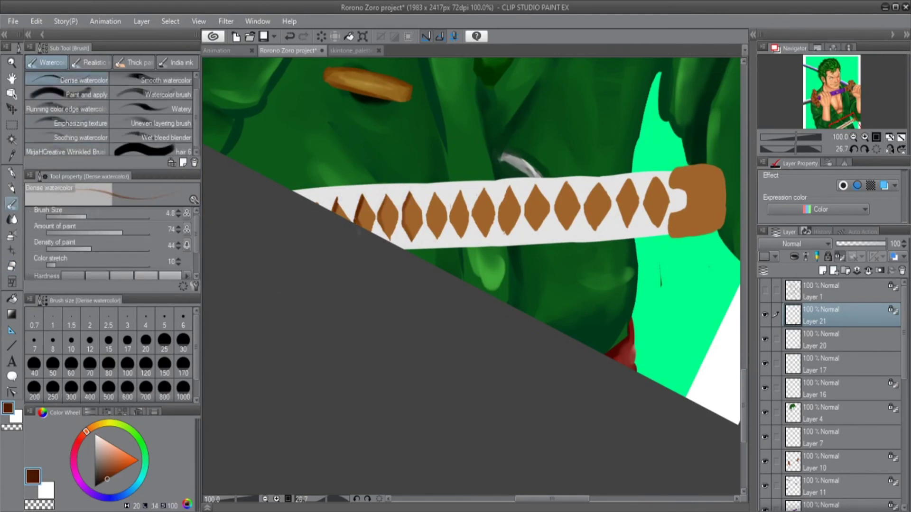
left_click_drag(435, 195, 434, 237)
left_click_drag(507, 189, 501, 233)
left_click_drag(535, 186, 526, 230)
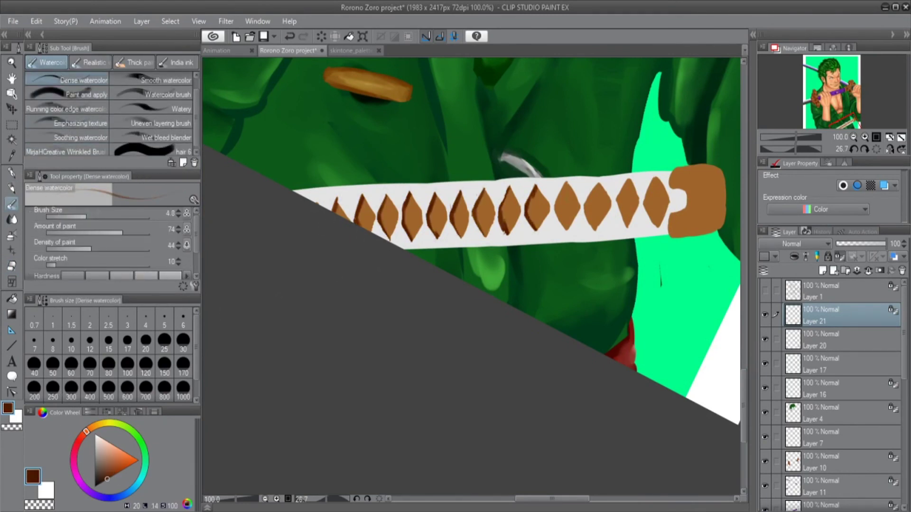
left_click_drag(566, 183, 556, 221)
left_click_drag(597, 184, 586, 225)
left_click_drag(627, 180, 618, 228)
left_click_drag(656, 179, 645, 225)
- Deepen the diamonds with larger brown shading strokes running through their centres to suggest facets
key("bracketright")
key("bracketright")
left_click_drag(391, 199, 386, 232)
left_click_drag(439, 197, 436, 210)
left_click_drag(484, 191, 481, 210)
left_click_drag(510, 189, 509, 235)
left_click_drag(569, 185, 569, 228)
left_click_drag(600, 186, 595, 228)
left_click_drag(630, 181, 628, 227)
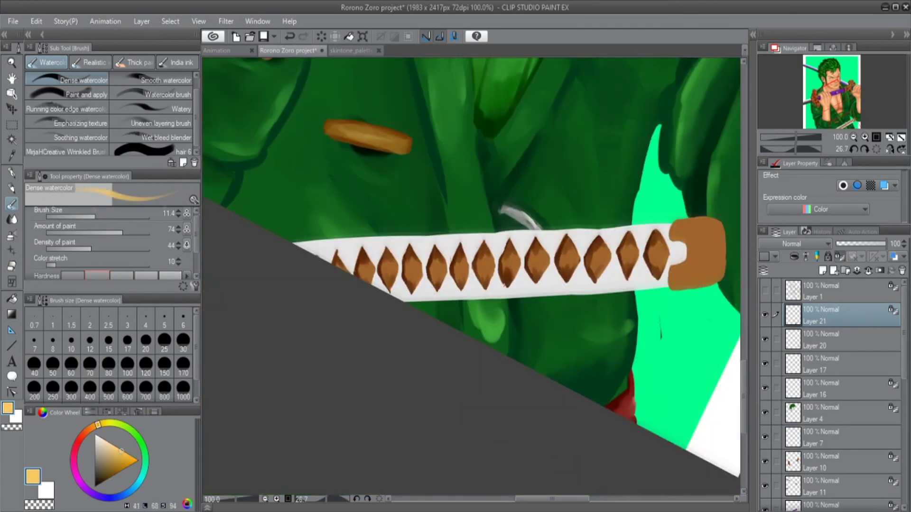
- Dab golden-yellow highlights onto the diamonds' centres with the Dense watercolor brush and blend them
left_click(410, 269)
left_click(433, 269)
left_click(459, 269)
left_click(484, 266)
left_click(536, 261)
left_click(597, 257)
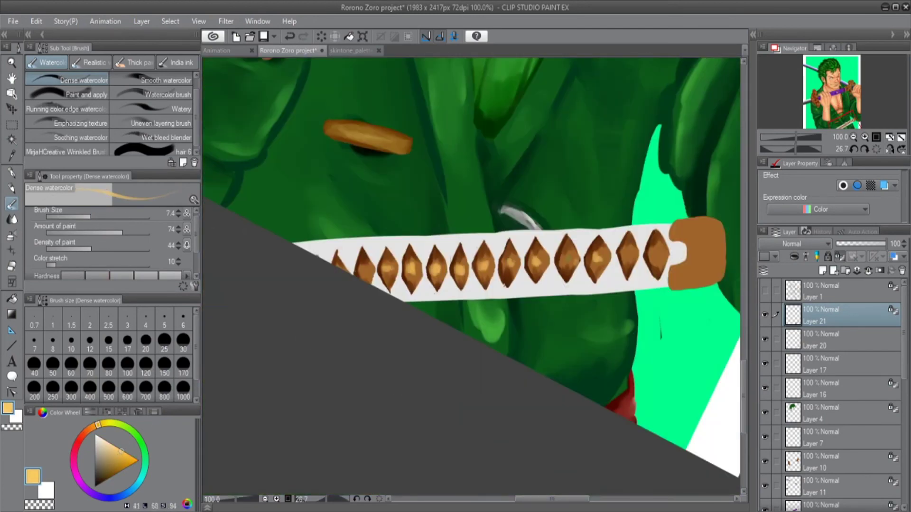
key("j")
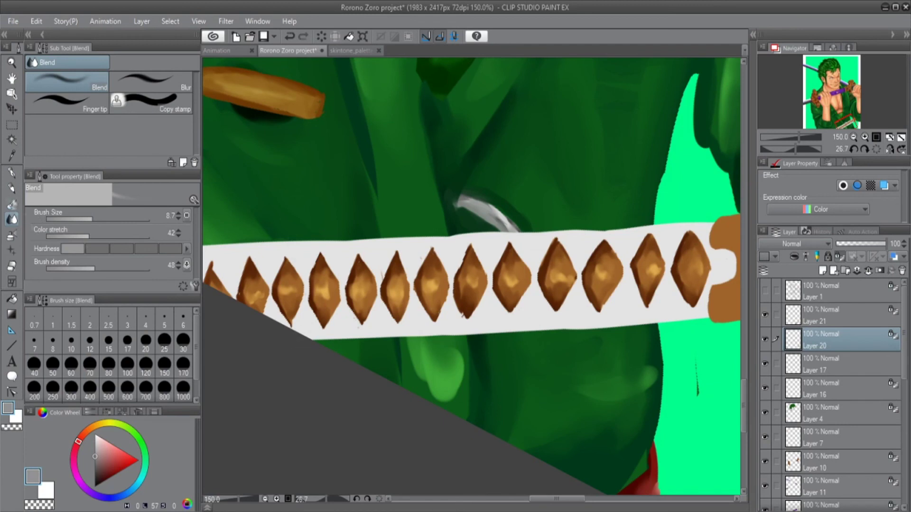
- On Layer 20, draw short dark grey wrap lines from the diamonds' tips to the grip's edges with the G-pen at size 7
key("p")
left_click_drag(287, 241, 285, 254)
left_click_drag(324, 241, 322, 254)
left_click_drag(359, 240, 358, 252)
left_click_drag(397, 239, 395, 248)
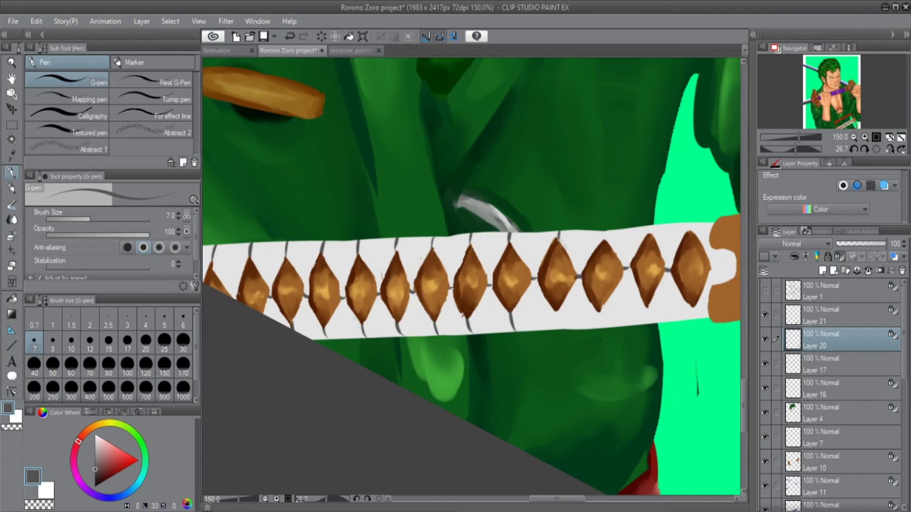
scroll(471, 280, "right", 2)
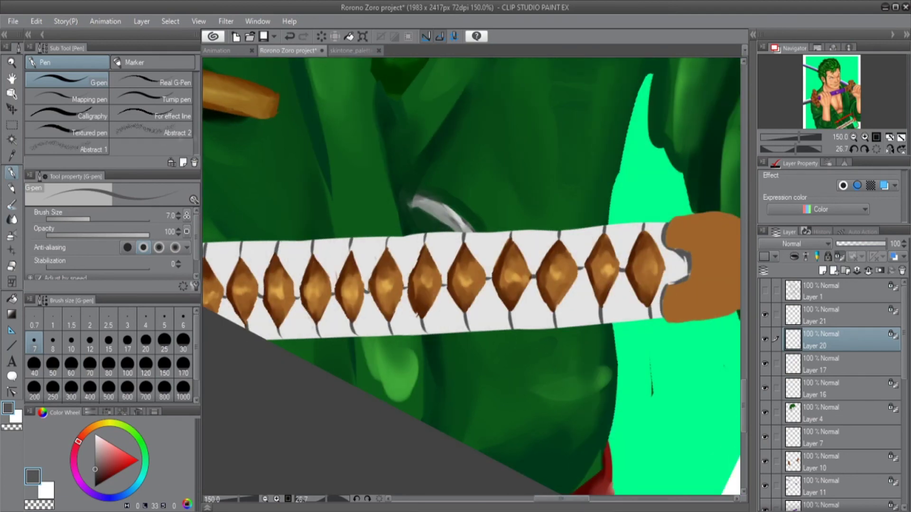
scroll(471, 280, "left", 2)
key("e")
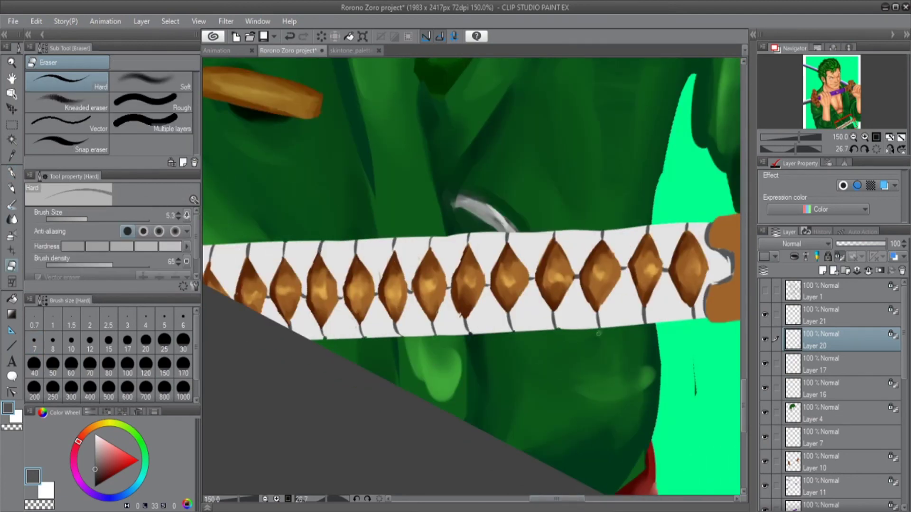
- Shade the upper and lower edges of the white hilt wrap on Layer 20 in grey with the Dense watercolor brush
left_click(12, 204)
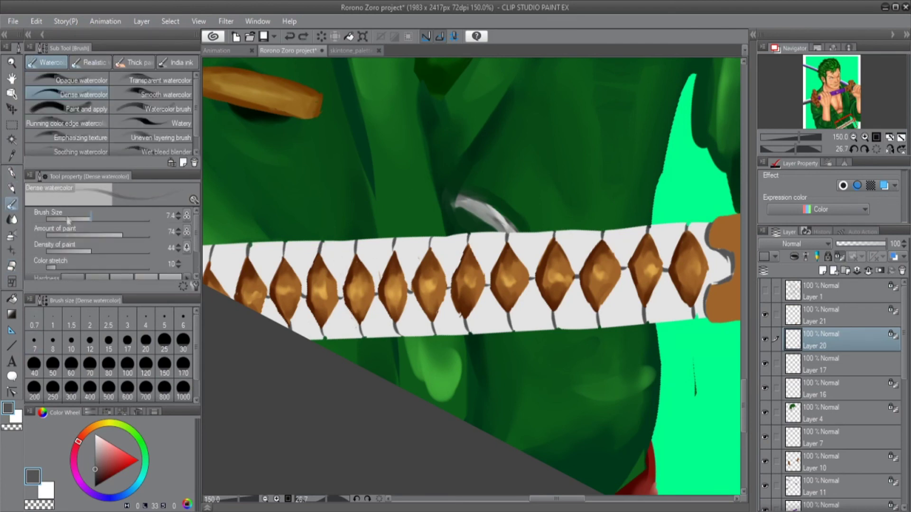
left_click(332, 332, "alt")
left_click_drag(303, 338, 363, 335)
key("bracketleft")
key("bracketleft")
key("bracketleft")
left_click(298, 327, "alt")
left_click_drag(289, 327, 662, 316)
left_click_drag(237, 246, 702, 228)
- Deepen the grey shading along the wrap's lower edge with a larger brush, add lighter grey tones and blend them
key("bracketright")
key("bracketright")
key("bracketright")
left_click_drag(474, 316, 676, 296)
key("bracketleft")
key("bracketleft")
key("bracketleft")
key("bracketleft")
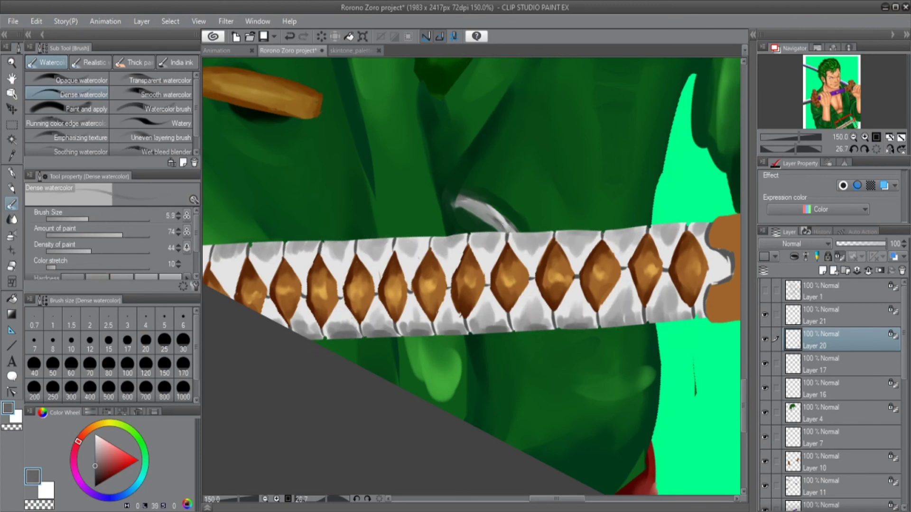
left_click(303, 311, "alt")
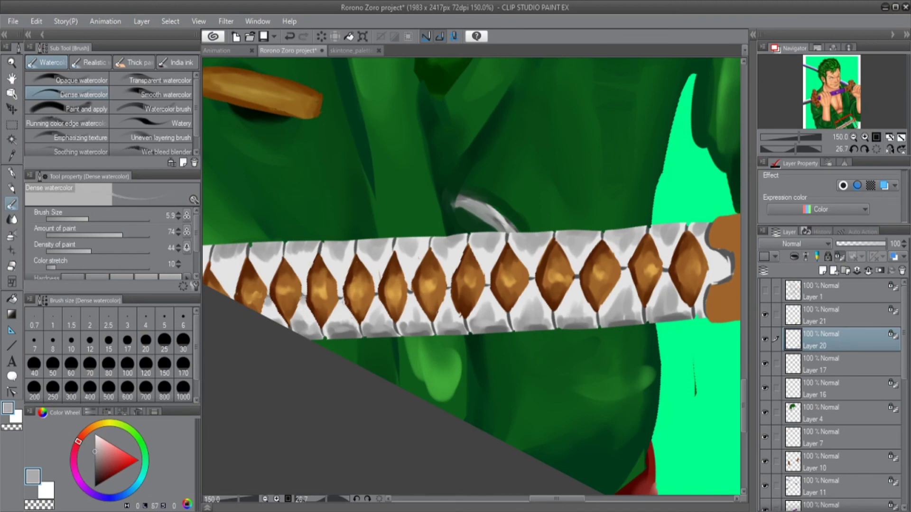
key("j")
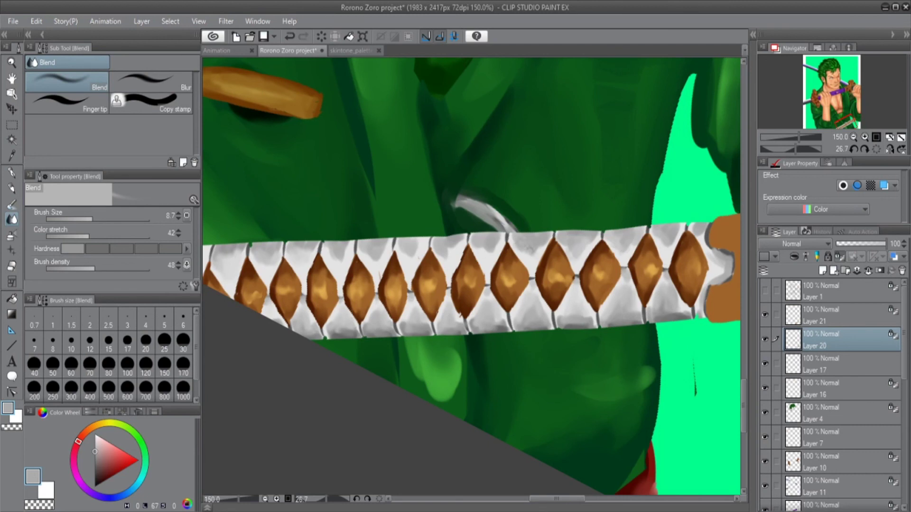
key("p")
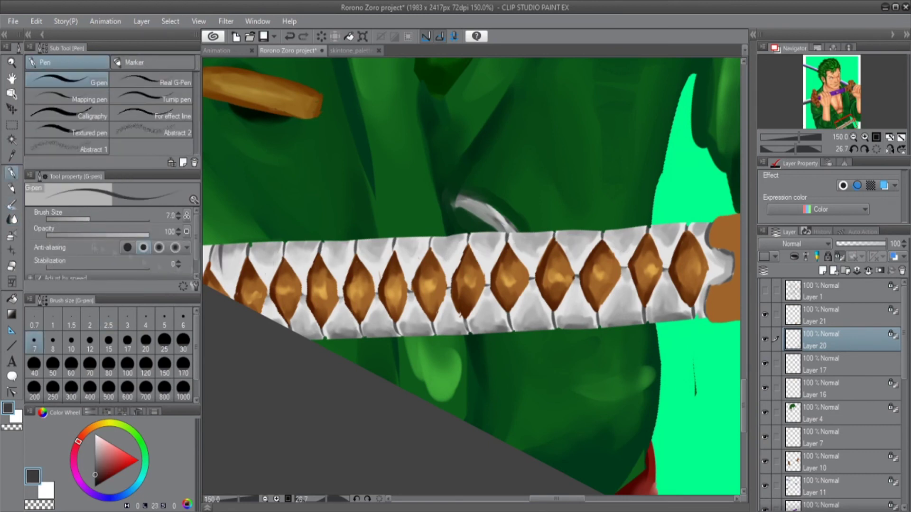
- On a new layer, draw fine dark grey fold lines on the left wrap segments with the Dense watercolor brush at size 2.5
key("ctrl+shift+n")
key("bracketright")
key("bracketright")
key("bracketright")
key("b")
mouse_move(226, 257)
left_mouse_down()
mouse_move(237, 266)
mouse_move(234, 292)
left_mouse_up()
left_click_drag(251, 254, 273, 291)
left_click_drag(335, 256, 335, 284)
left_click_drag(374, 253, 379, 280)
left_click_drag(374, 299, 375, 332)
left_click_drag(413, 251, 413, 280)
left_click_drag(339, 303, 340, 327)
left_click_drag(444, 248, 444, 281)
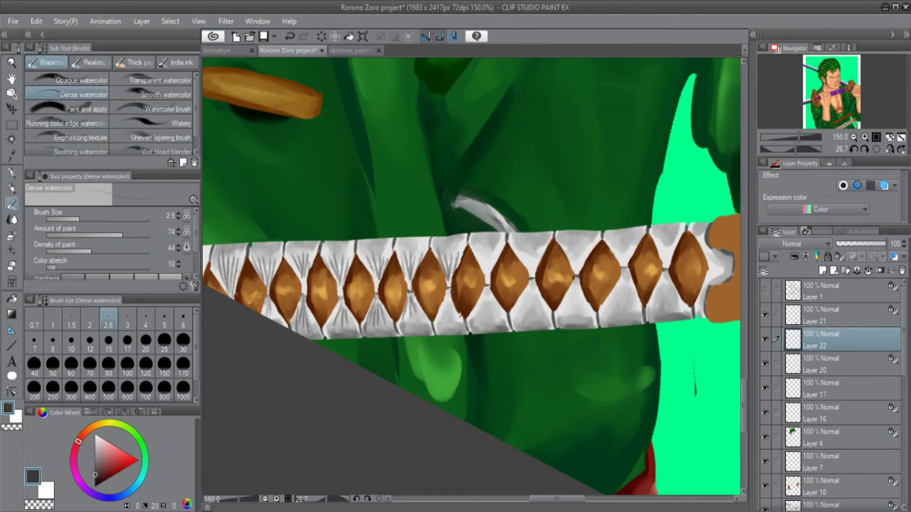
left_click_drag(486, 247, 488, 282)
left_click_drag(484, 290, 484, 324)
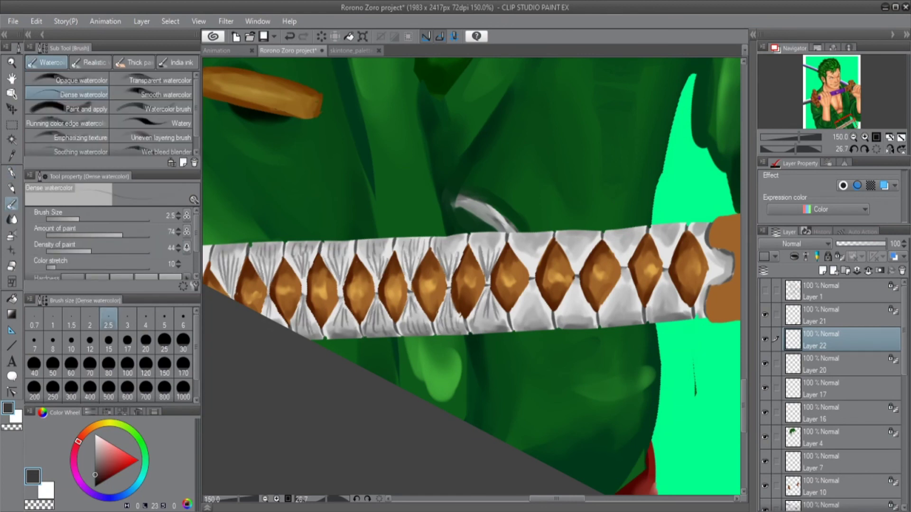
- Continue the thin dark fold lines across the upper and lower wrap segments towards the brown end cap
left_click_drag(534, 238, 533, 266)
left_click_drag(525, 292, 527, 328)
left_click_drag(579, 238, 579, 270)
left_click_drag(571, 282, 572, 322)
left_click_drag(621, 230, 626, 258)
left_click_drag(617, 275, 617, 325)
left_click_drag(665, 228, 664, 261)
left_click_drag(661, 278, 662, 318)
- Examine the textured hilt wrap up close and within the whole illustration
scroll(485, 239, "down", 5)
scroll(485, 239, "up", 6)
left_click(493, 223, "alt")
left_click(835, 365)
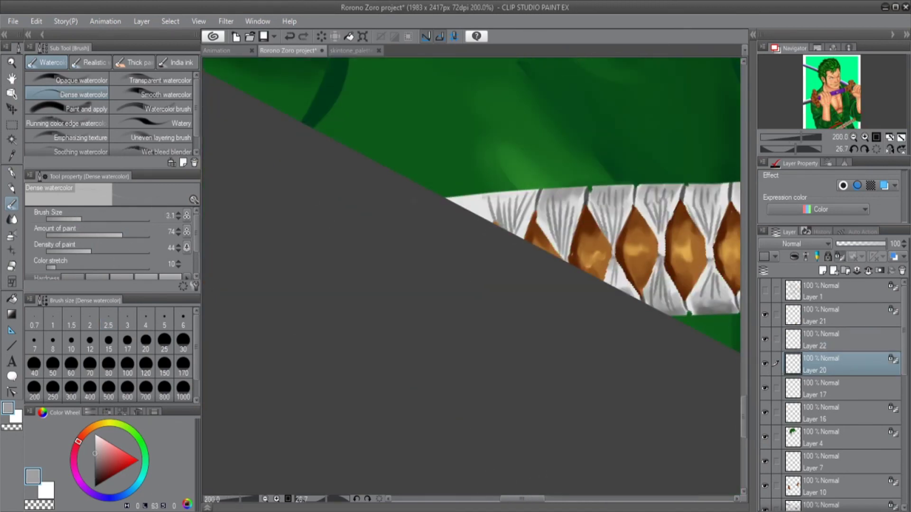
key("ctrl+0")
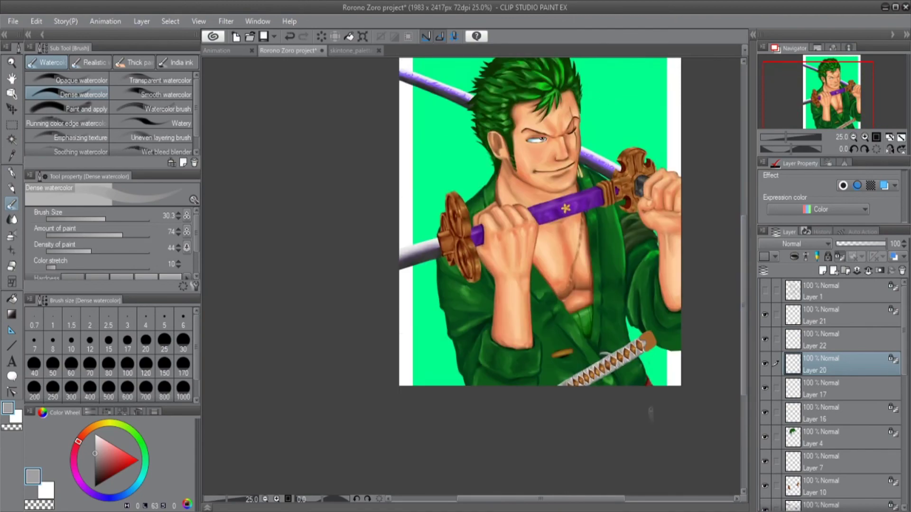
scroll(624, 455, "up", 7)
key("j")
left_click(816, 339)
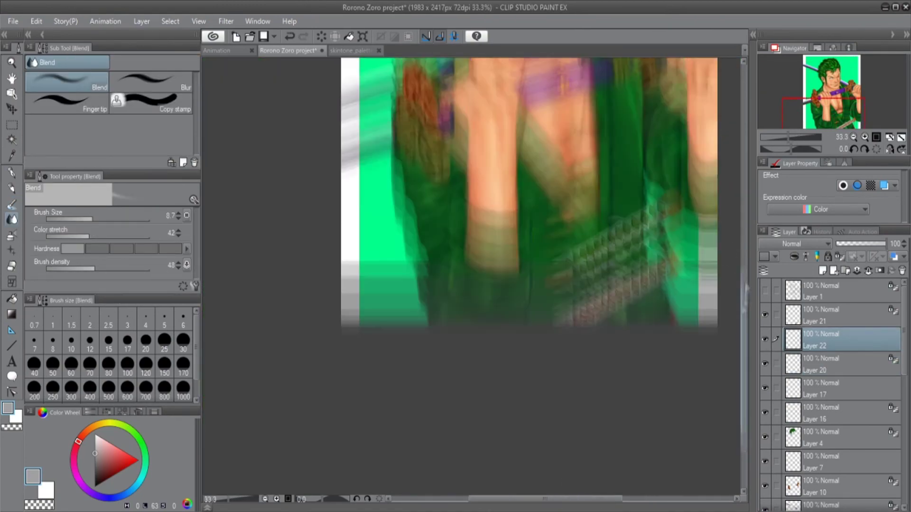
- On Layer 20, outline the hilt's end cap with dark brown inner edges and a light orange outer highlight using the G-pen at size 7.4
scroll(652, 402, "down", 6)
left_click(778, 364)
scroll(664, 366, "up", 6)
key("p")
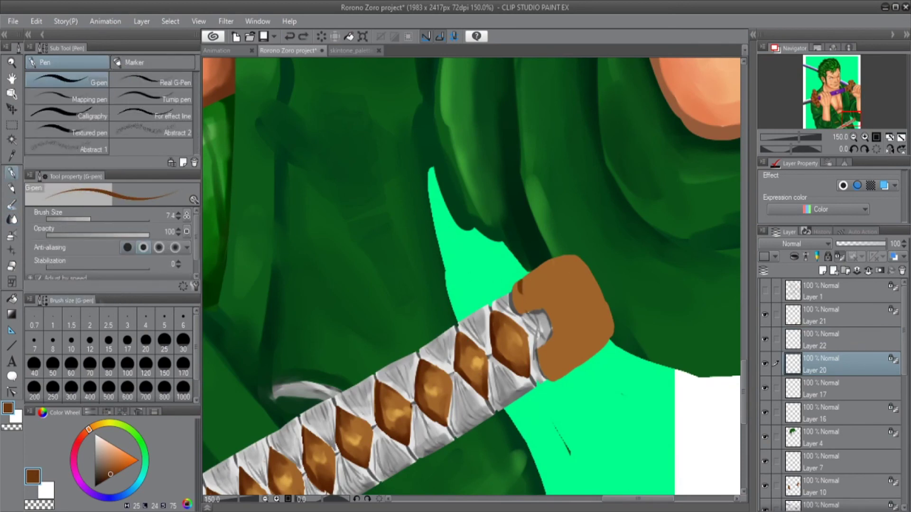
mouse_move(576, 259)
left_mouse_down()
mouse_move(609, 325)
mouse_move(569, 370)
left_mouse_up()
left_click(503, 351, "alt")
left_click_drag(519, 301, 541, 293)
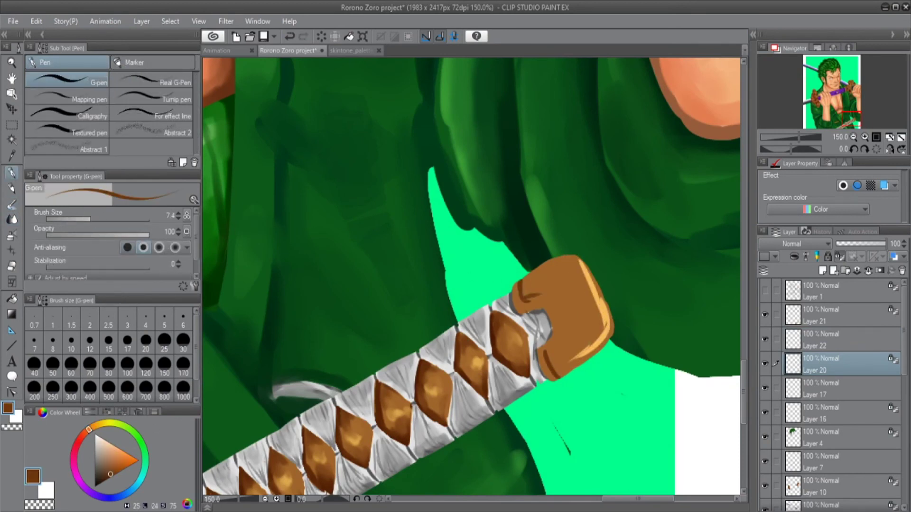
left_click_drag(546, 327, 563, 351)
- Shade the end cap's edges and inner surface in dark brown with the Dense watercolor brush
key("b")
left_click_drag(519, 302, 571, 261)
left_click_drag(593, 301, 550, 370)
left_click_drag(522, 296, 574, 261)
left_click_drag(579, 261, 601, 320)
left_click(600, 313, "alt")
left_click(553, 306, "alt")
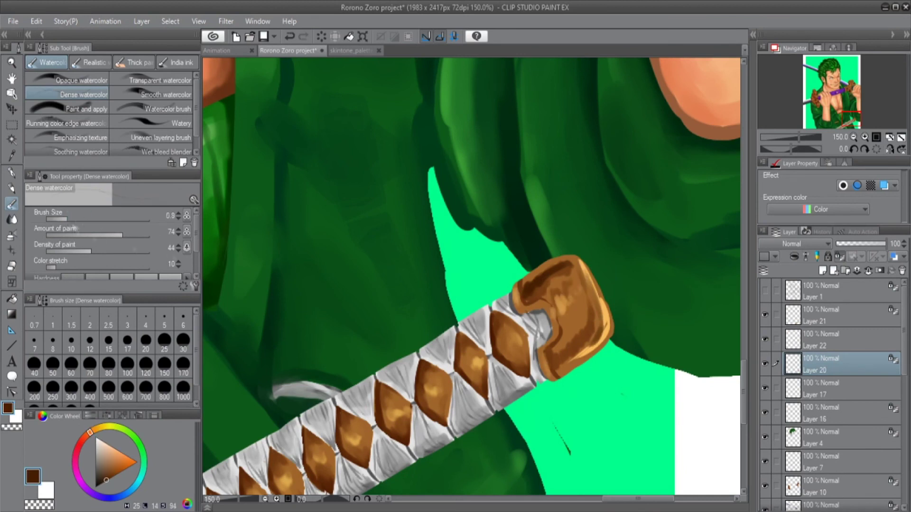
- Blend the brown shading and orange highlight along the end cap's edges
key("j")
left_click_drag(595, 308, 576, 356)
left_click_drag(522, 294, 565, 266)
left_click_drag(602, 313, 584, 351)
left_click(560, 309, "alt")
key("p")
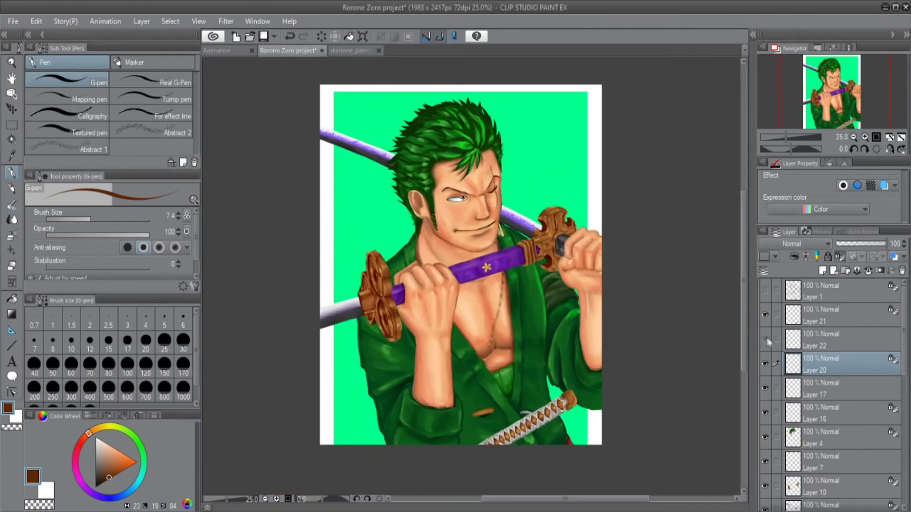
- Merge Layer 21 and Layer 22 down into Layer 20 so the hilt is on one layer
left_click(844, 316)
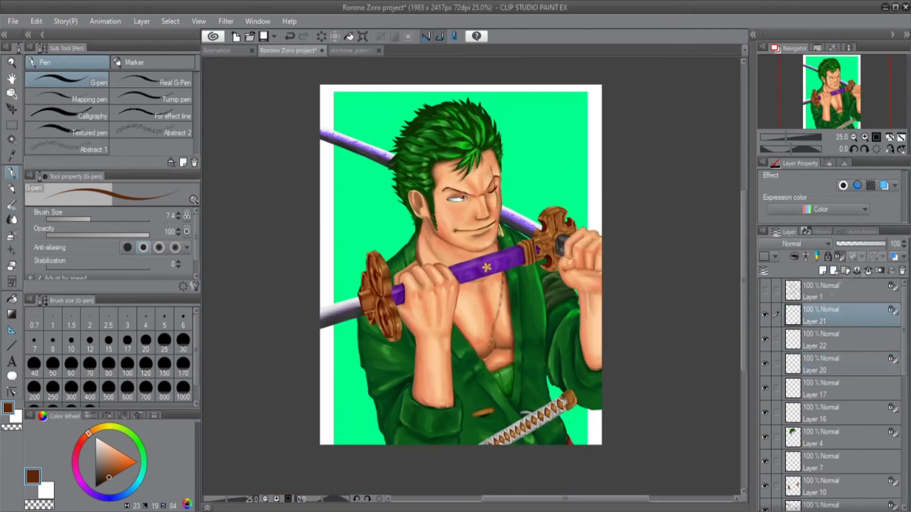
key("ctrl+g")
left_click_drag(460, 266, 408, 241)
key("ctrl+e")
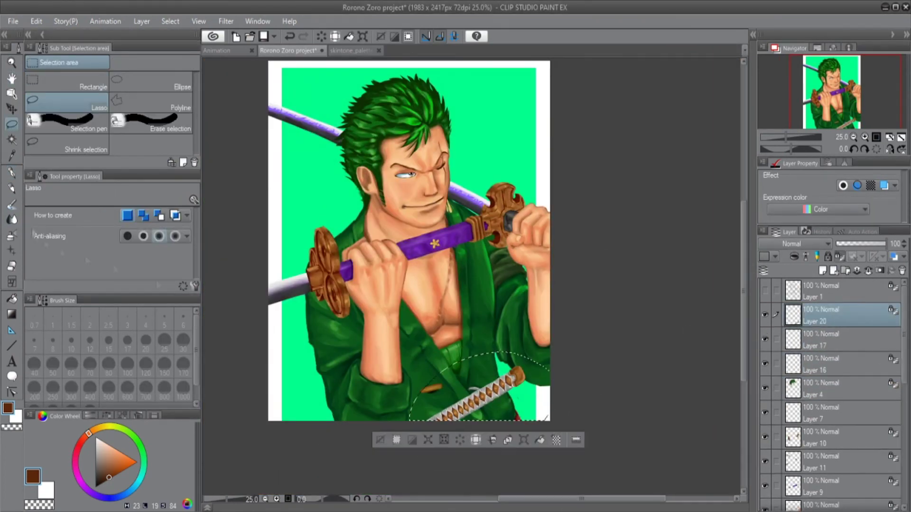
- Transform the lassoed sword hilt, rotating it to a flatter angle and shifting it towards the canvas's lower right corner
key("ctrl+t")
left_click_drag(591, 335, 599, 350)
key("Return")
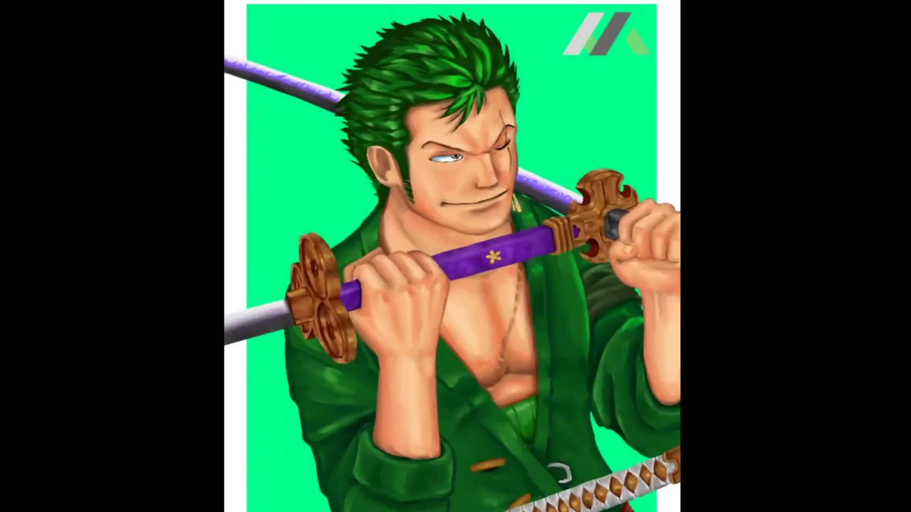